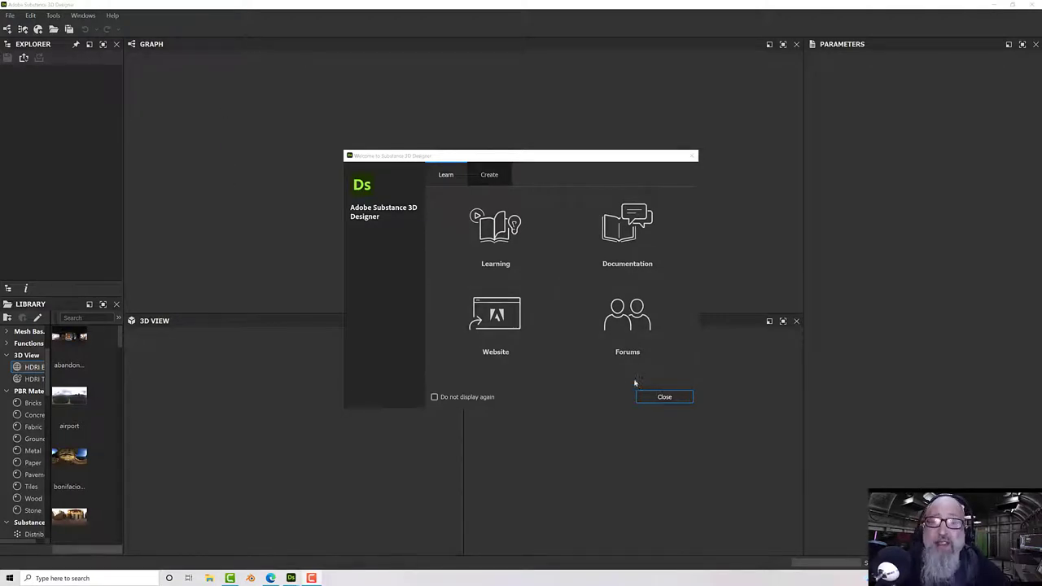
- Dismiss the welcome window and create a Substance graph named ChainMail from the Metallic Roughness template at 2048 px
left_click(661, 396)
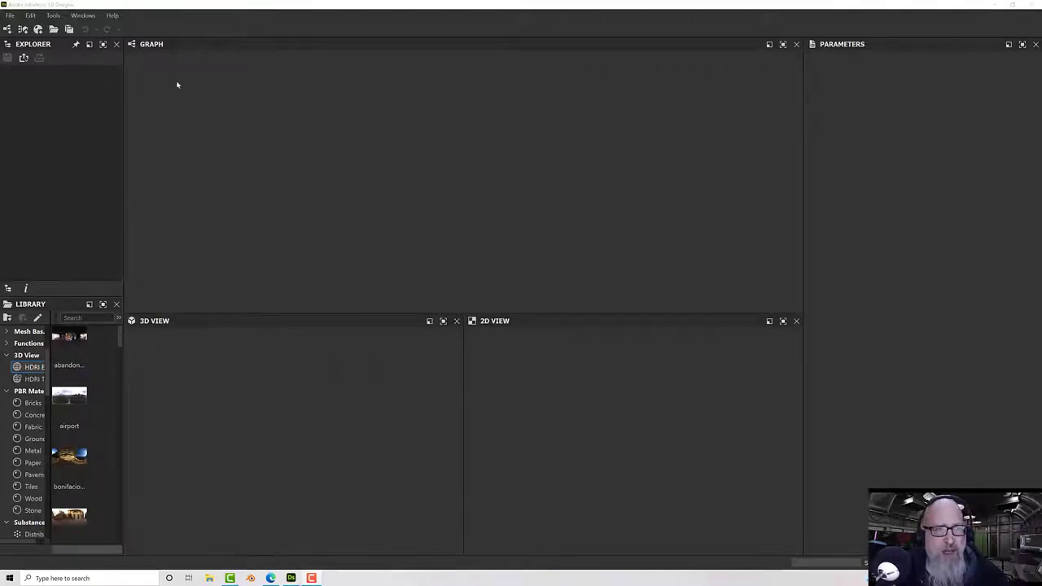
left_click(10, 15)
mouse_move(25, 31)
left_click(160, 29)
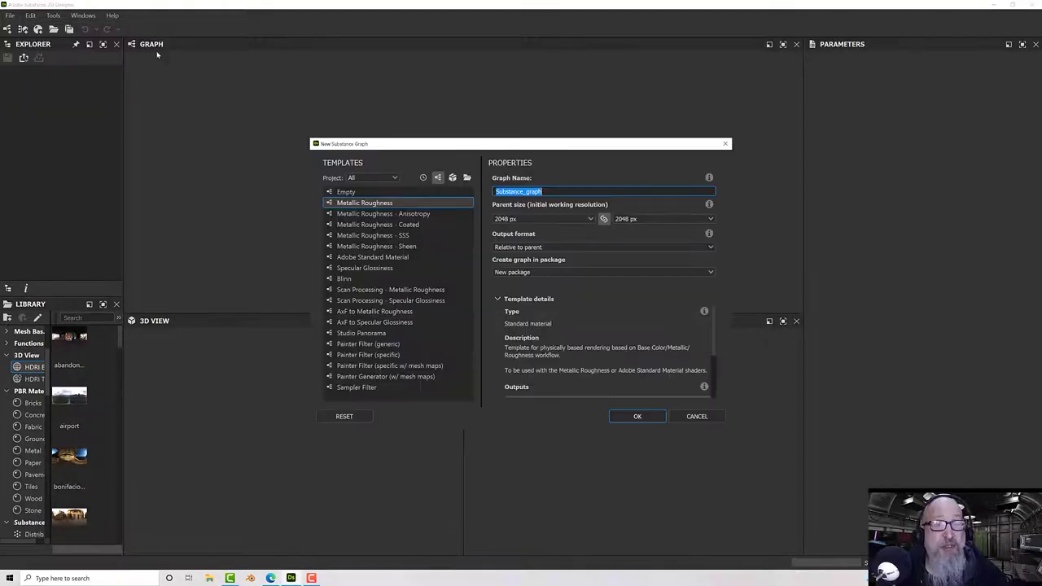
type("ChainMail")
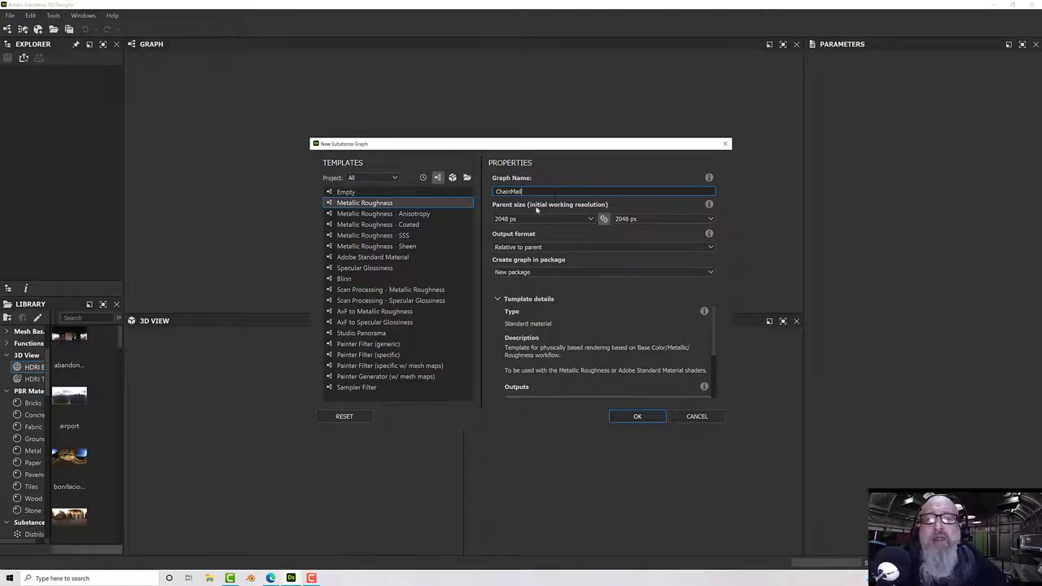
scroll(705, 372, "down", 3)
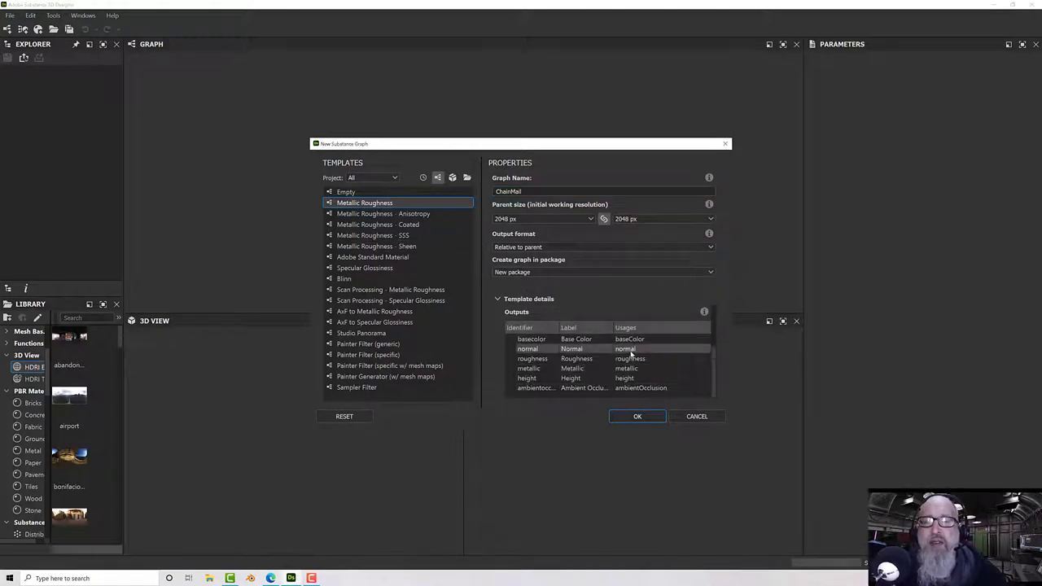
left_click(636, 418)
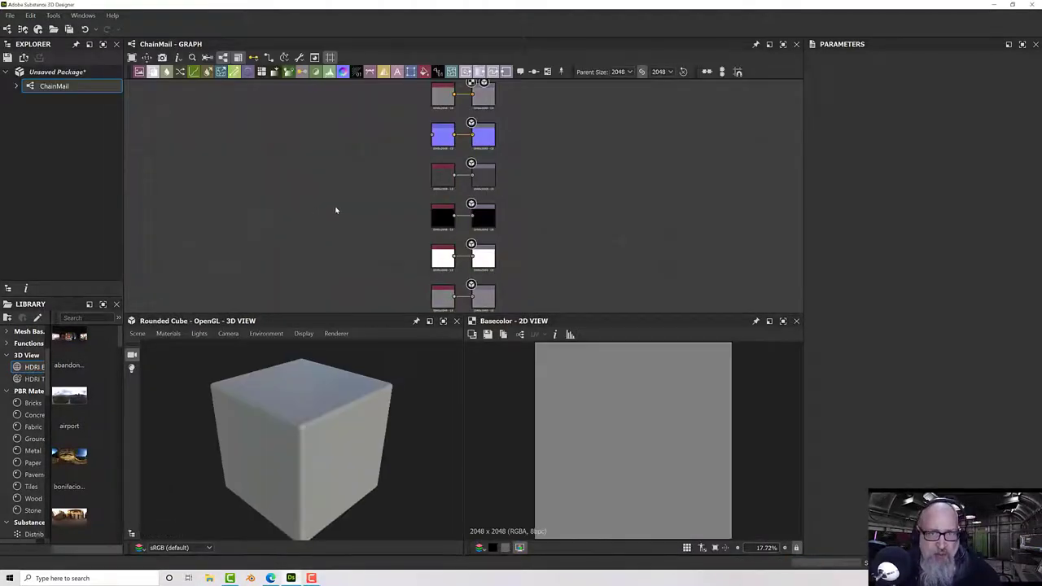
- Add a Shape node in the empty graph area beside the output nodes
scroll(337, 210, "down", 2)
middle_click_drag(337, 209, 386, 216)
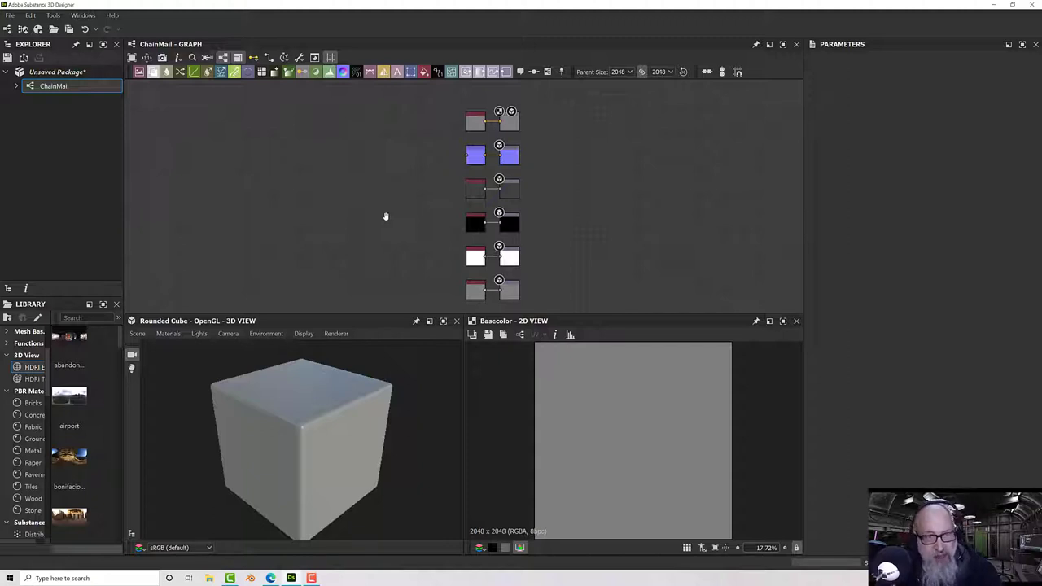
scroll(267, 199, "down", 1)
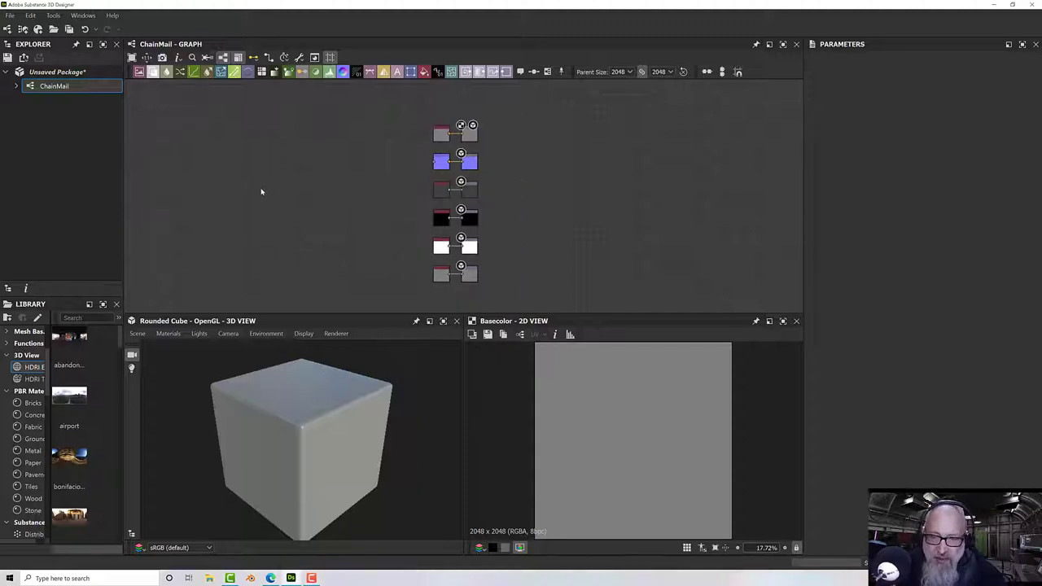
middle_click_drag(234, 163, 389, 159)
scroll(342, 170, "up", 1)
key("space")
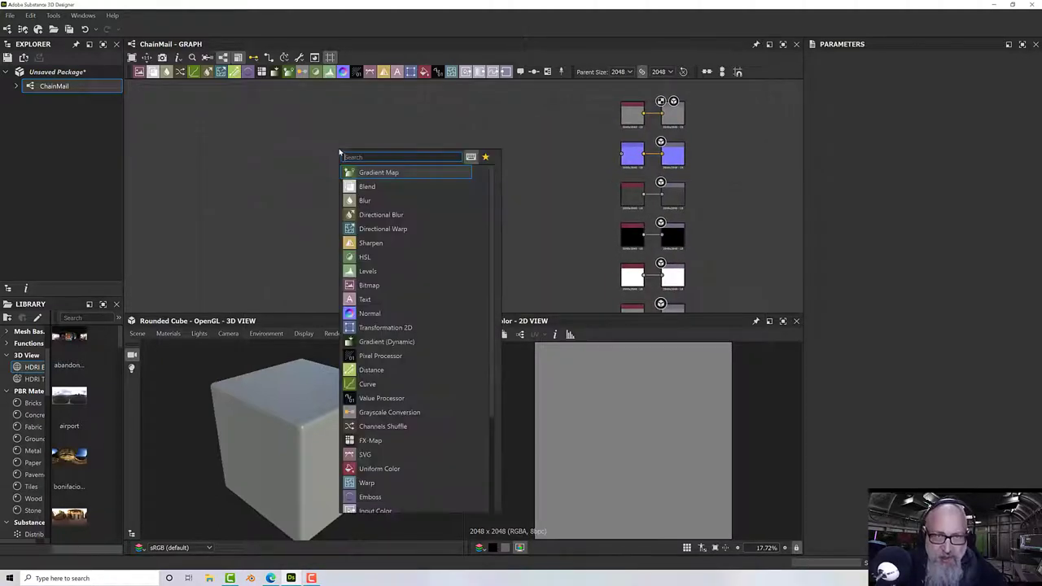
type("sha")
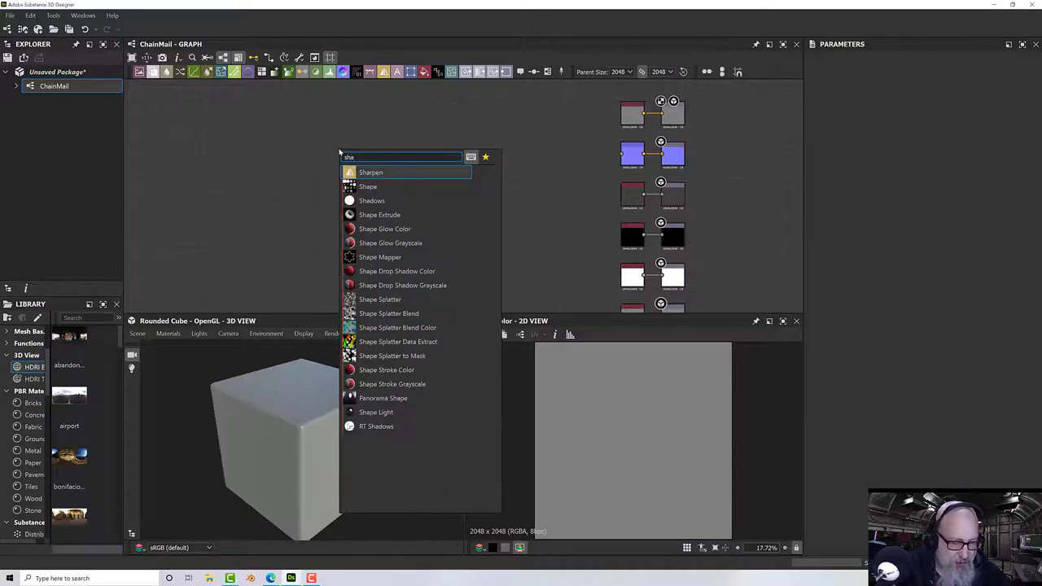
type("pe")
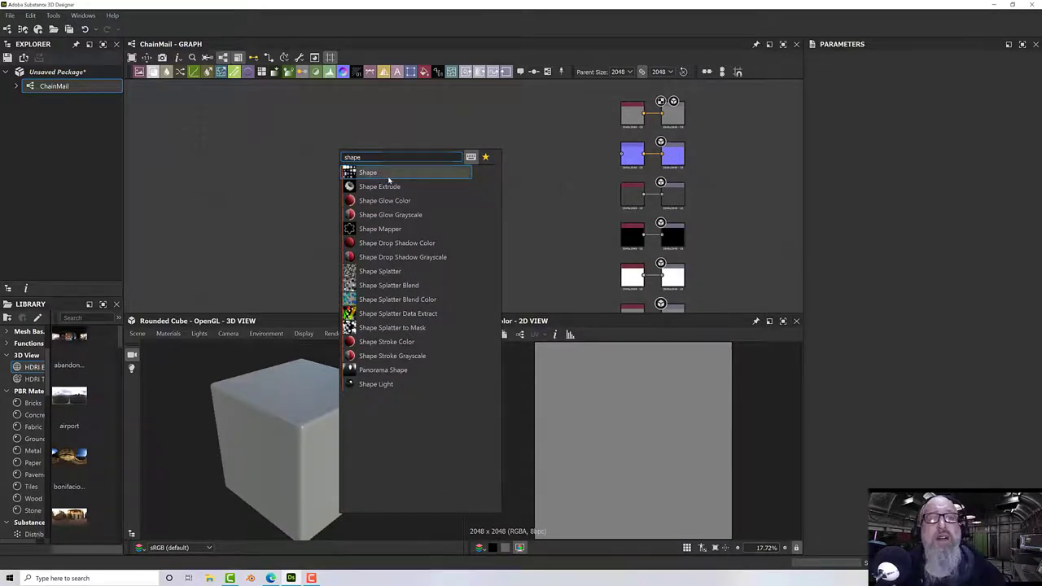
key("Return")
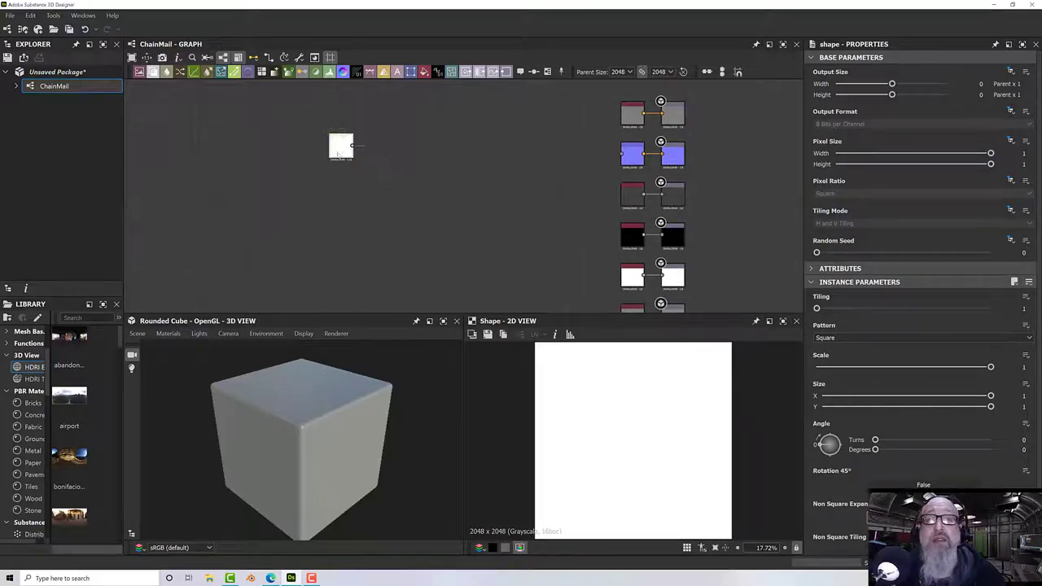
- Set the Shape node's pattern to Disc and its scale to 0.95
left_click(830, 337)
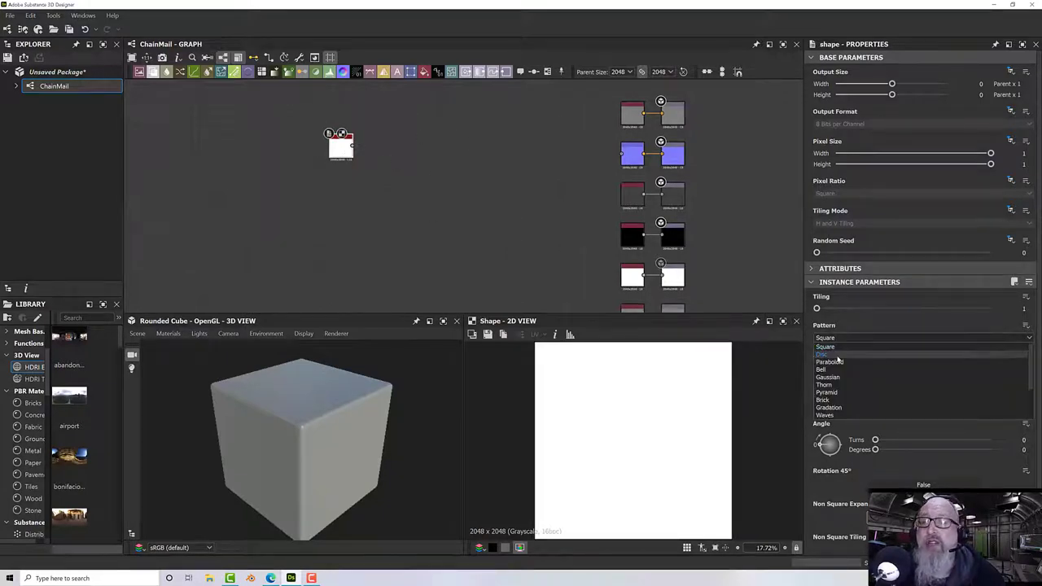
left_click(837, 357)
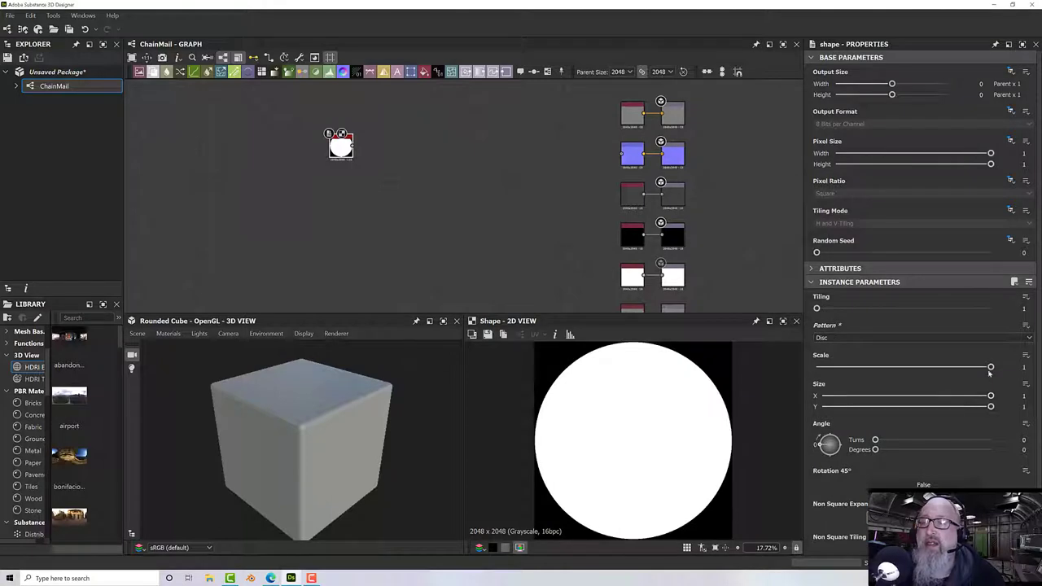
left_click_drag(991, 367, 982, 369)
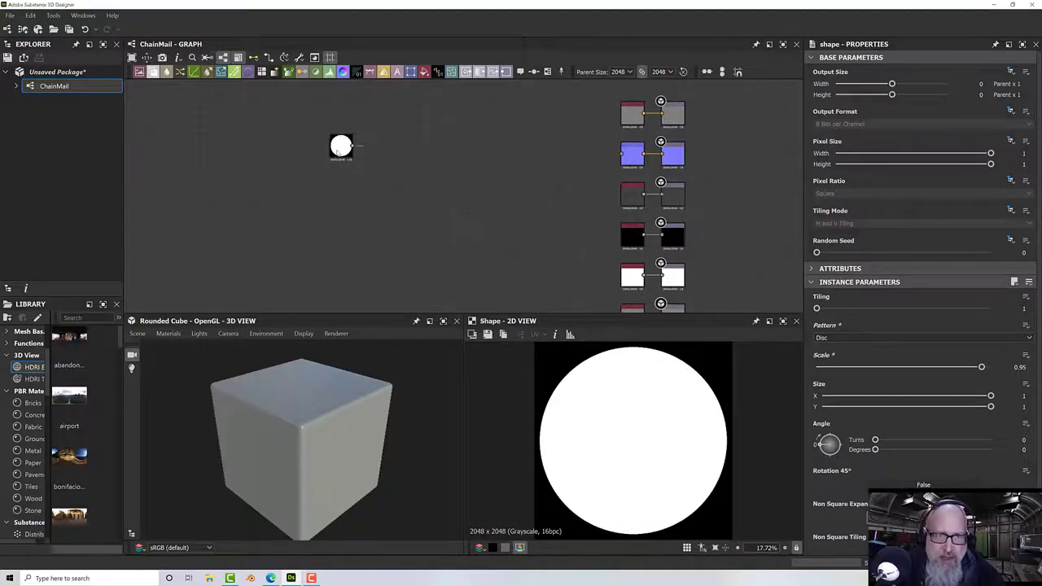
- Duplicate the disc Shape node, place the copy directly above the original, and set the copy's scale to 0.78
left_click_drag(341, 146, 341, 187)
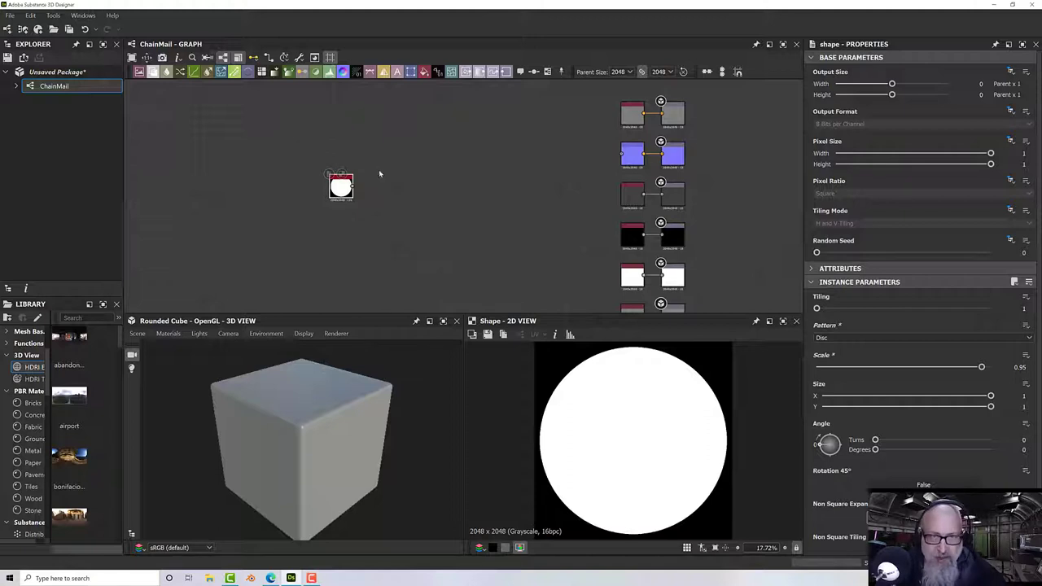
left_click(424, 71)
left_click_drag(465, 199, 343, 159)
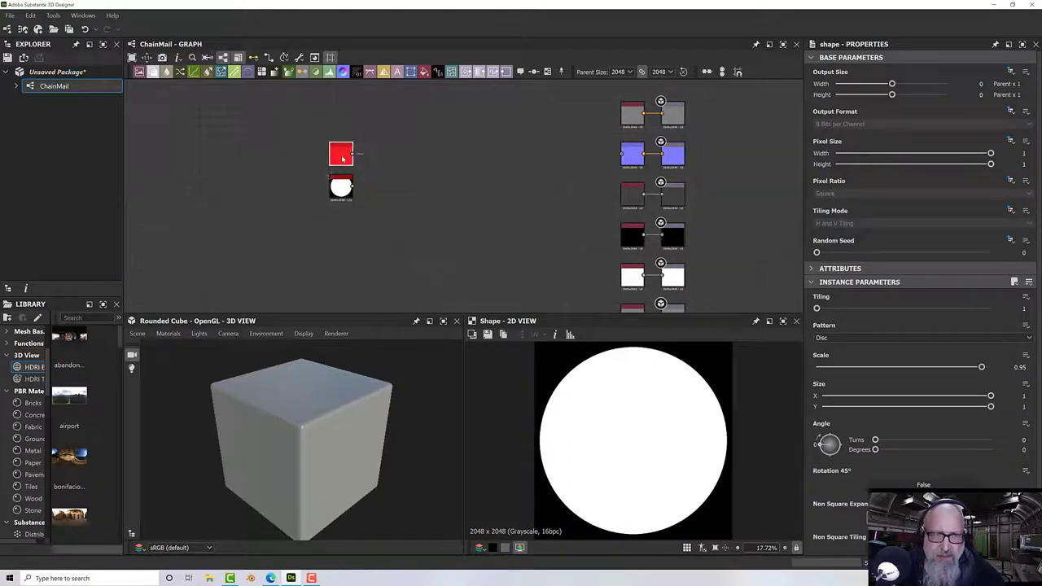
left_click_drag(981, 368, 952, 367)
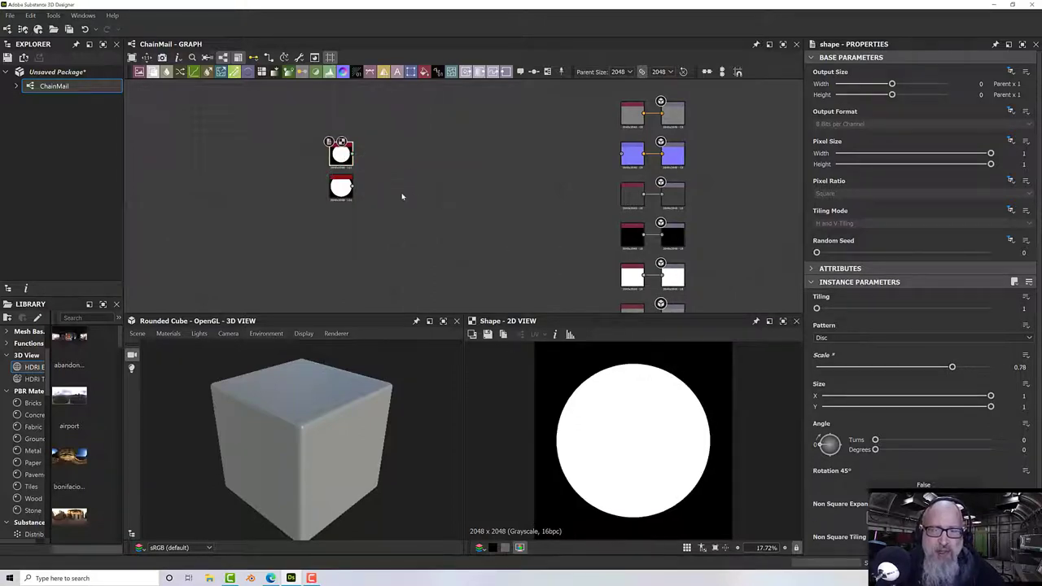
- Blend the smaller disc as foreground over the larger disc as background, using Subtract mode to cut out a ring
key("space")
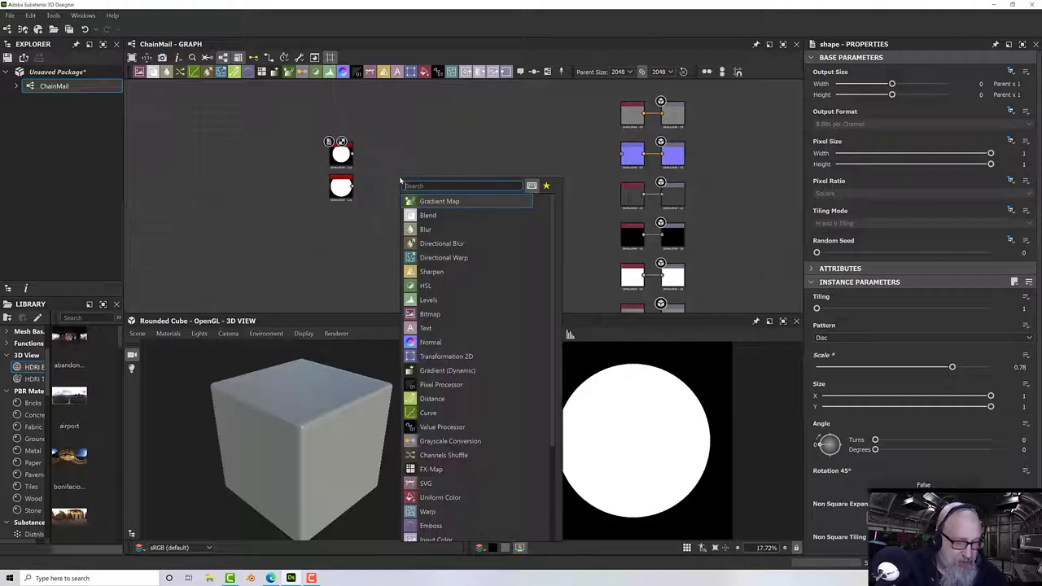
left_click(437, 216)
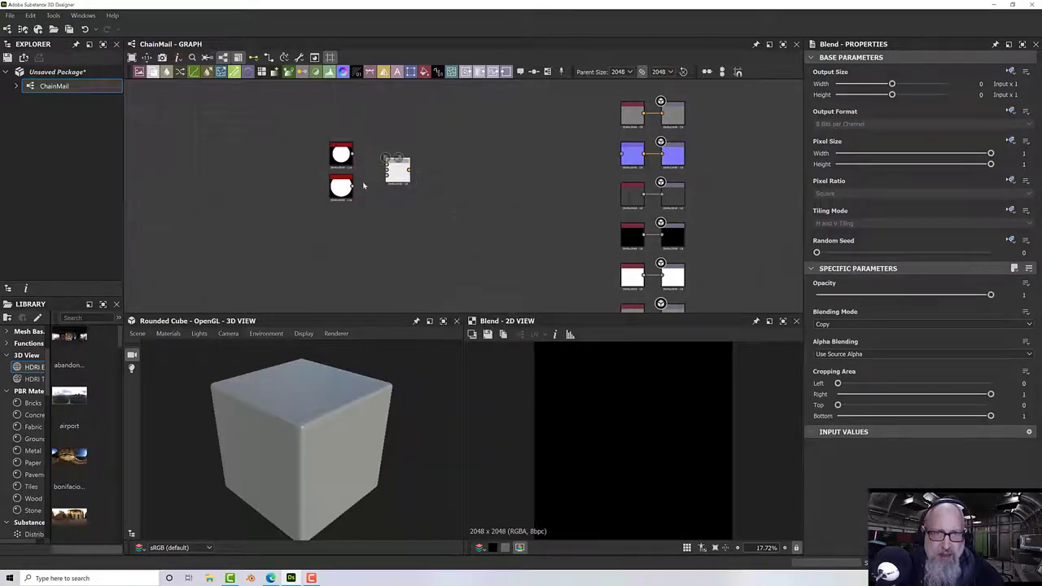
left_click_drag(363, 185, 398, 171)
scroll(399, 172, "up", 2)
left_click(832, 325)
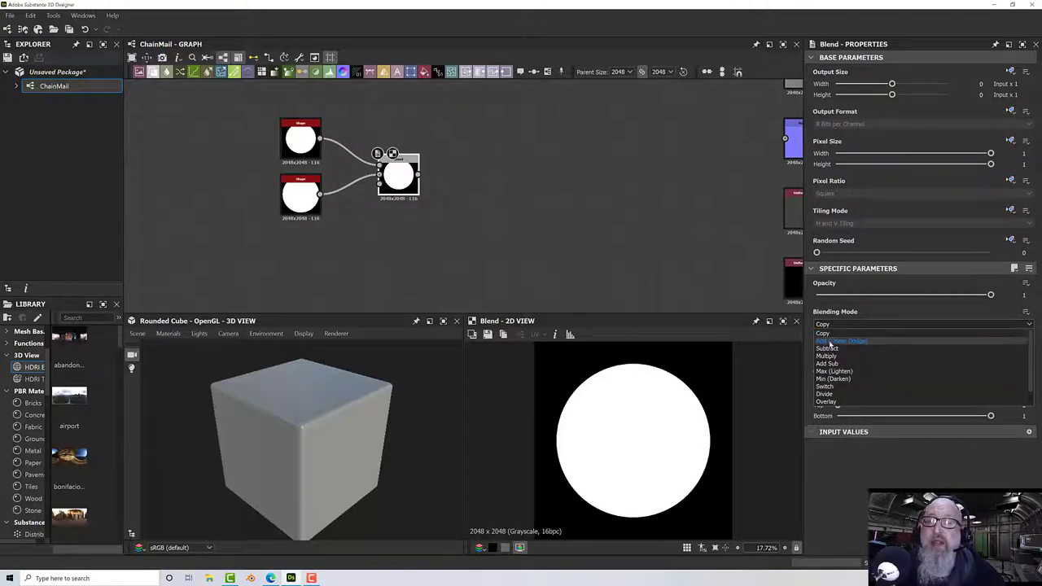
left_click(827, 348)
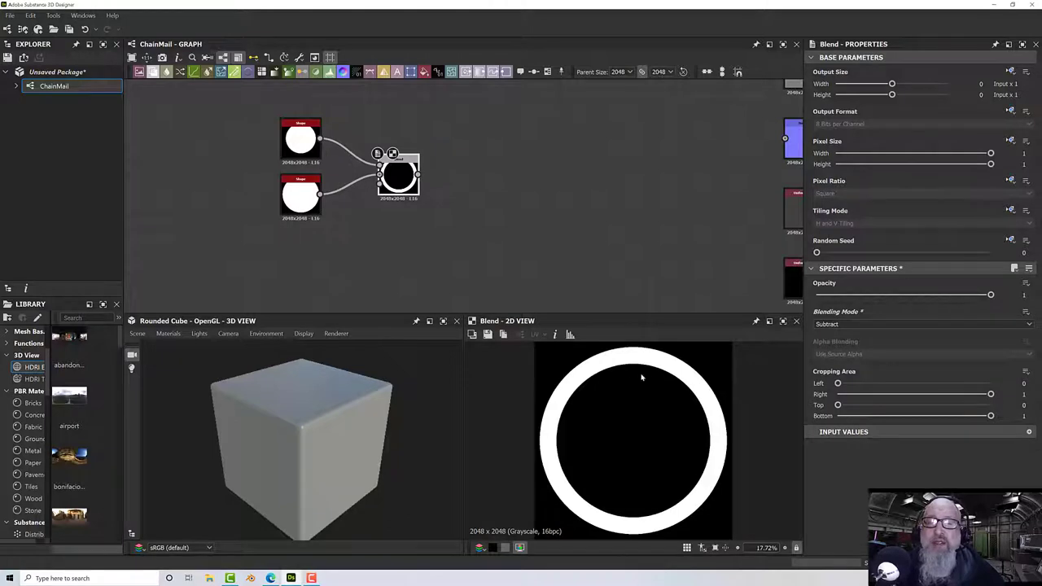
- Add a Transformation 2D node up beside the Blend node and feed it the ring output
scroll(399, 208, "up", 1)
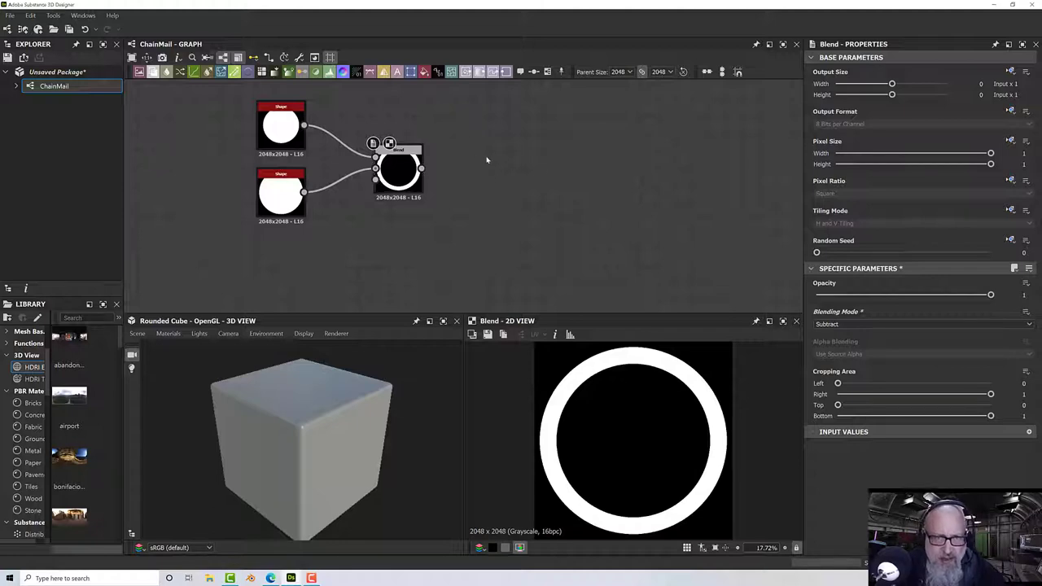
key("space")
type("trans")
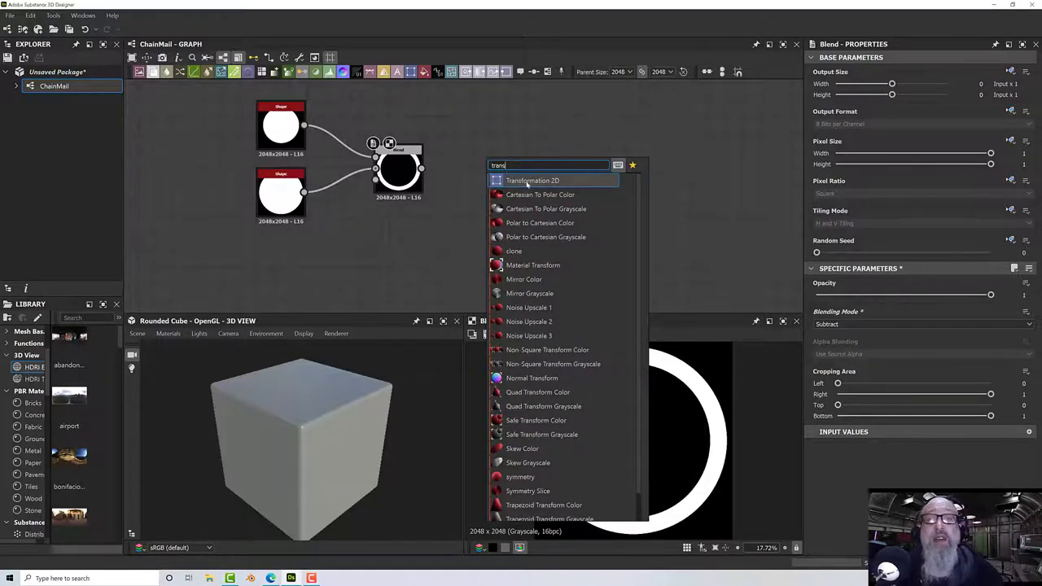
left_click(513, 180)
left_click_drag(467, 174, 467, 139)
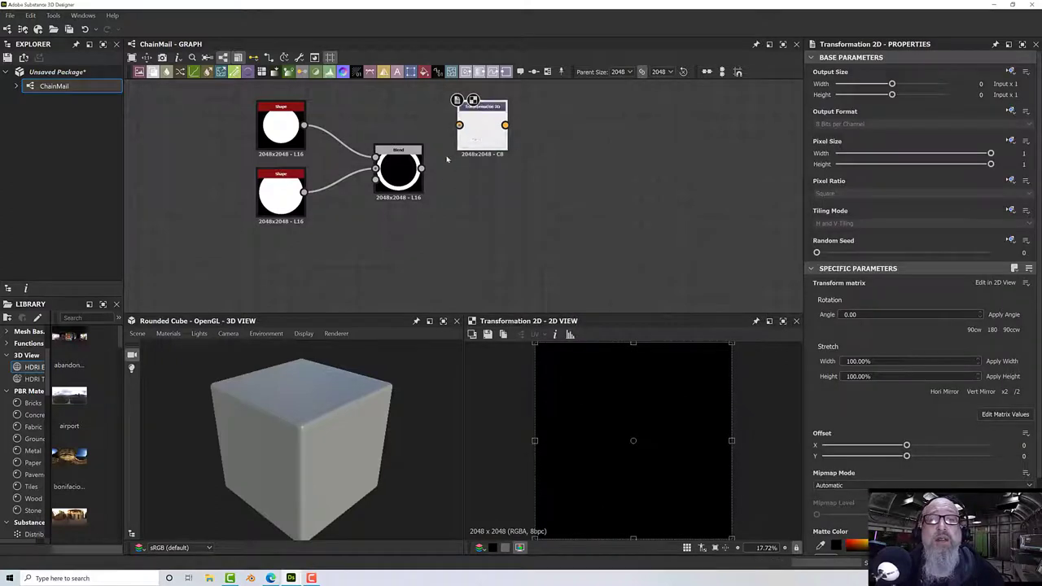
left_click_drag(422, 169, 459, 125)
middle_click_drag(480, 140, 480, 160)
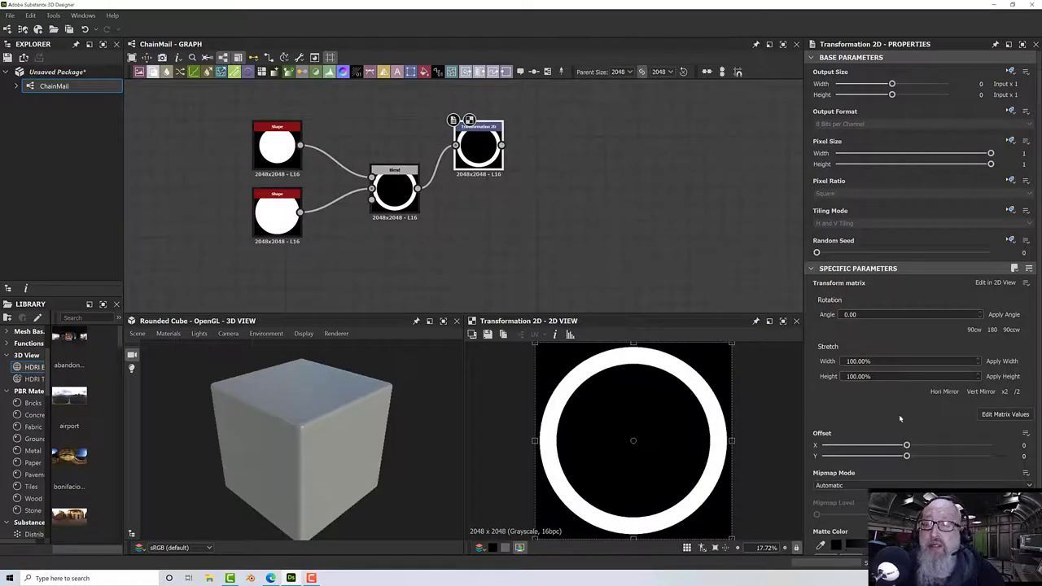
- Offset the Transformation 2D by -0.5 in X and Y, and arrange its node directly above the ring's Blend node
left_click_drag(907, 446, 822, 446)
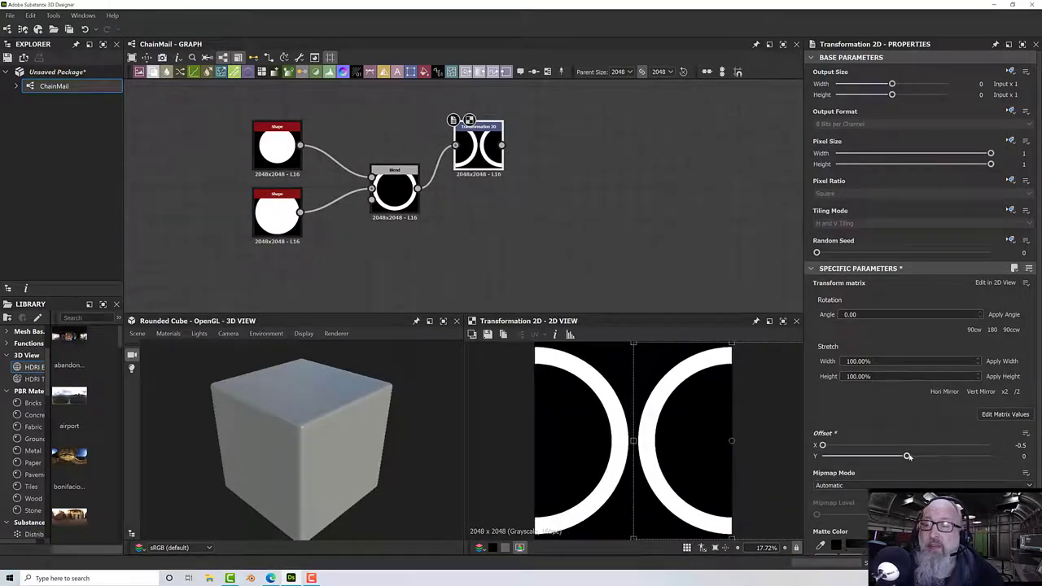
left_click_drag(909, 456, 820, 460)
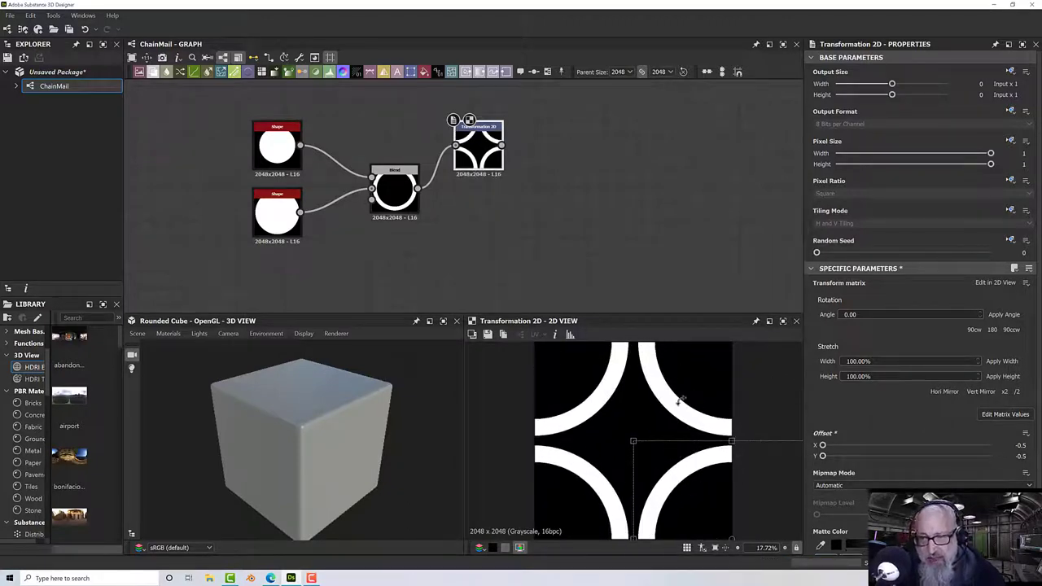
left_click_drag(392, 188, 392, 228)
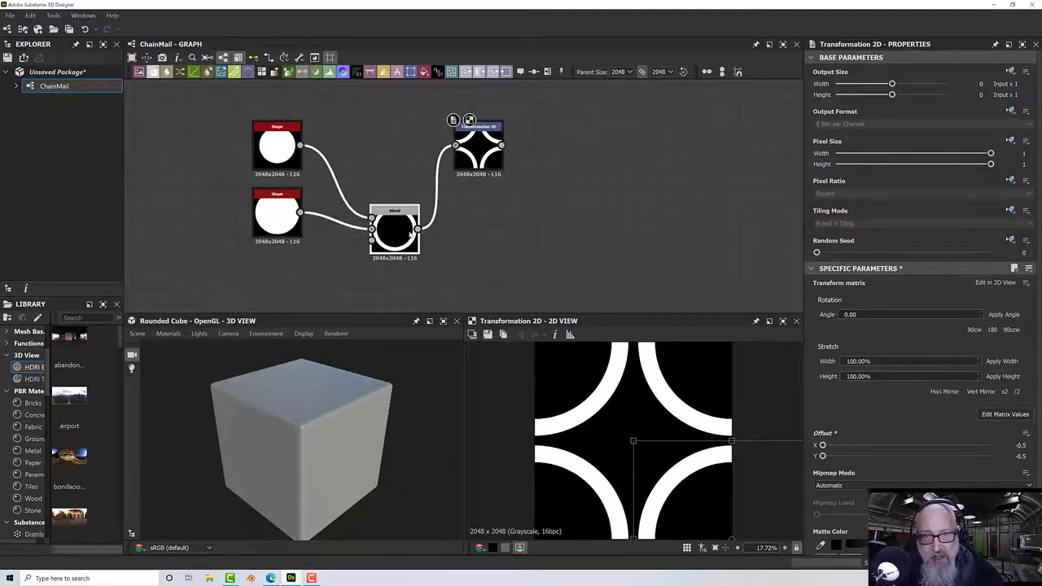
left_click_drag(464, 164, 382, 163)
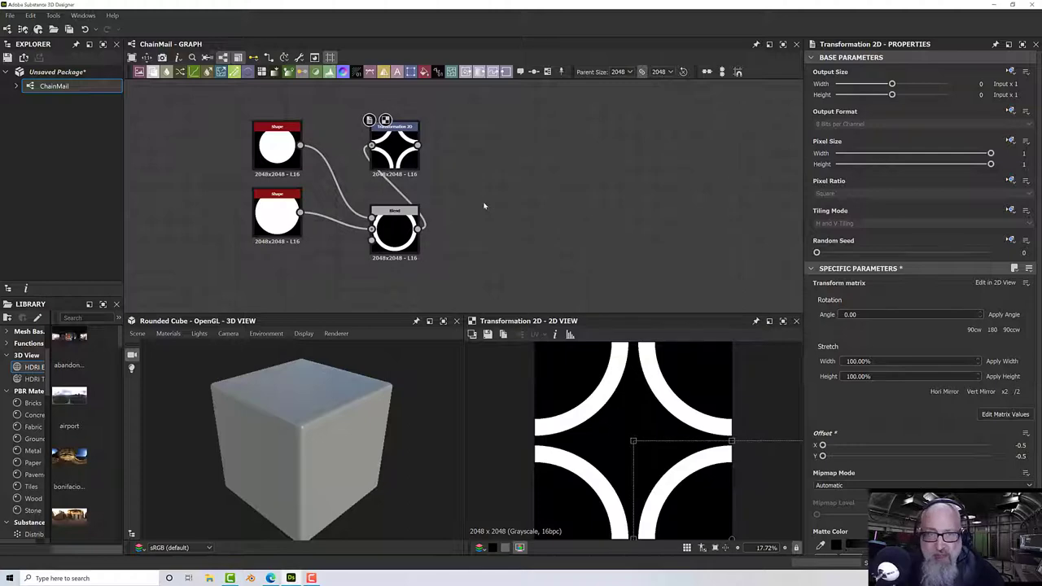
- Add a second Blend node with the Transformation 2D output as foreground and the original ring as background
scroll(485, 206, "up", 2)
key("space")
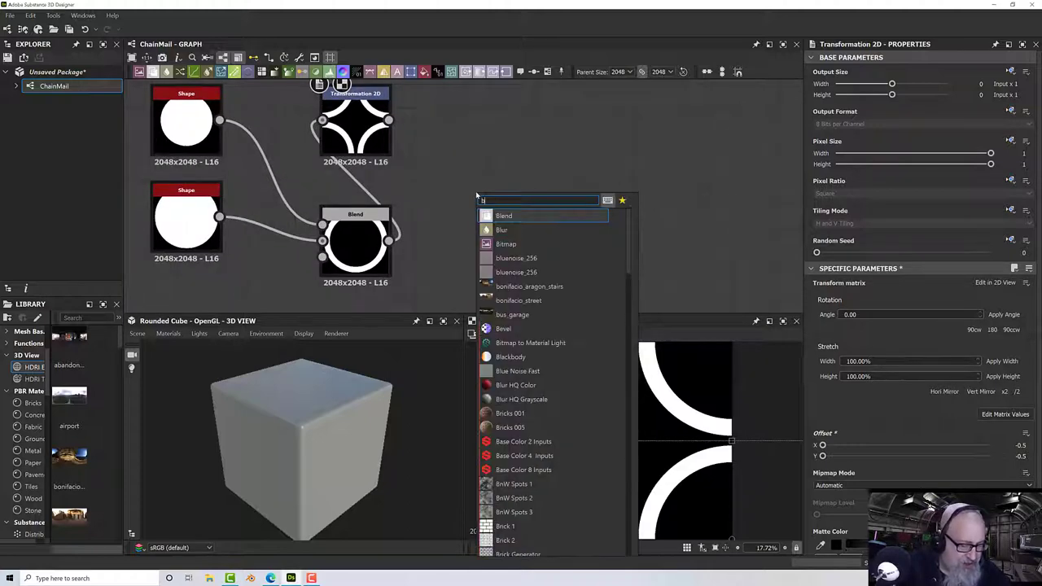
type("blend")
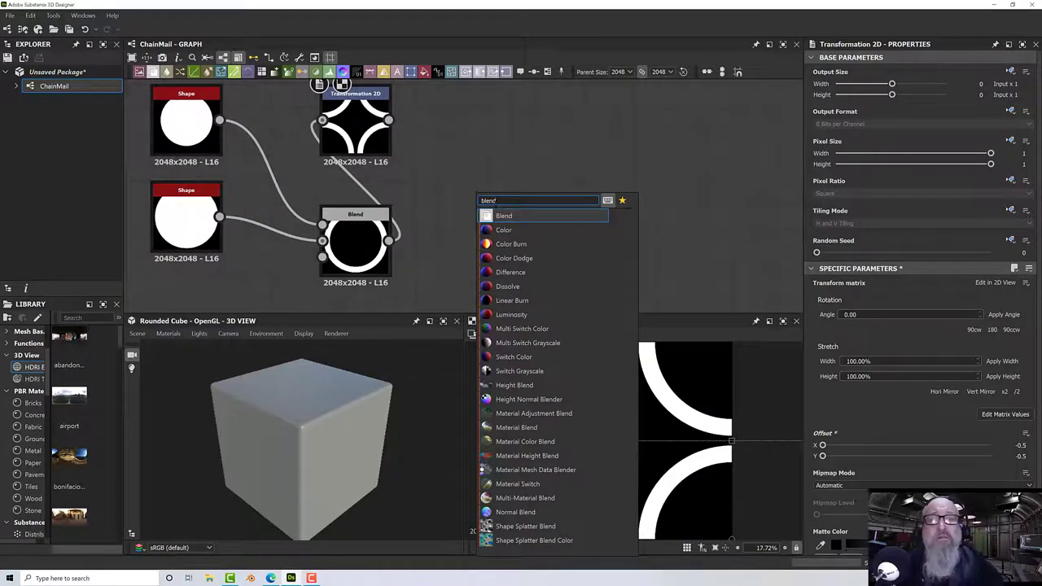
key("Return")
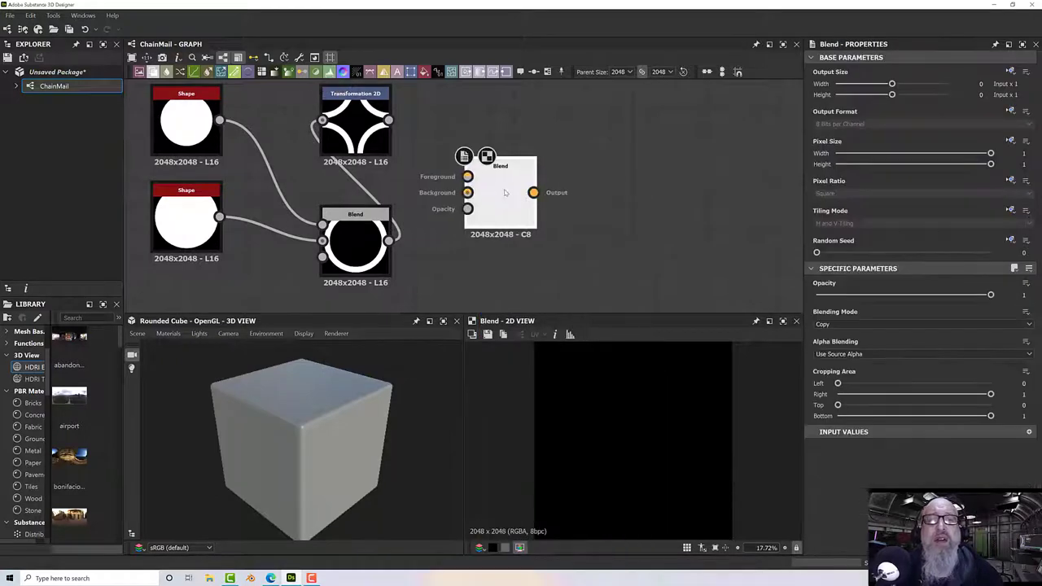
mouse_move(389, 120)
left_mouse_down()
mouse_move(459, 158)
mouse_move(468, 176)
left_mouse_up()
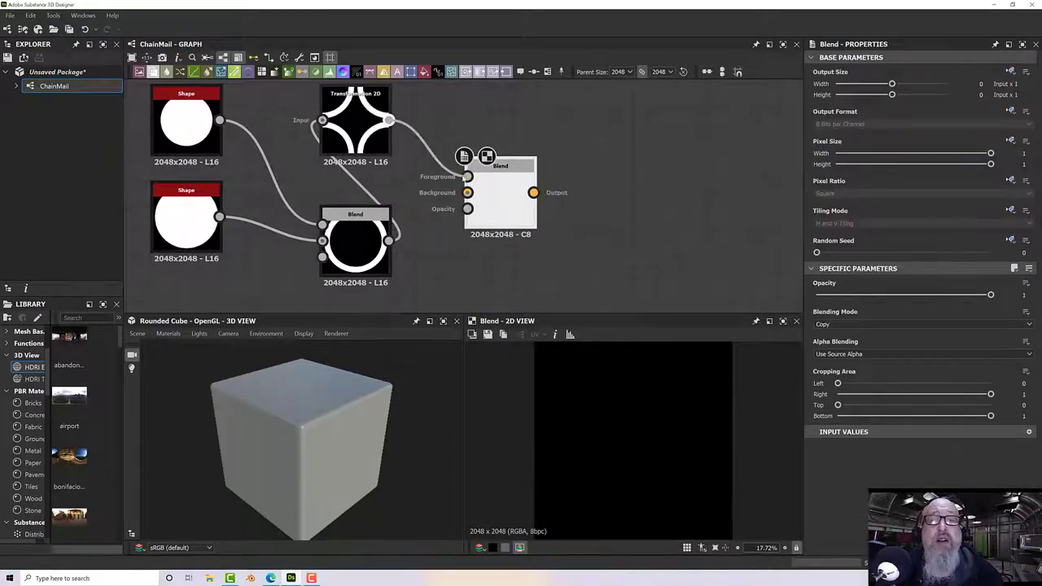
left_click_drag(389, 240, 467, 192)
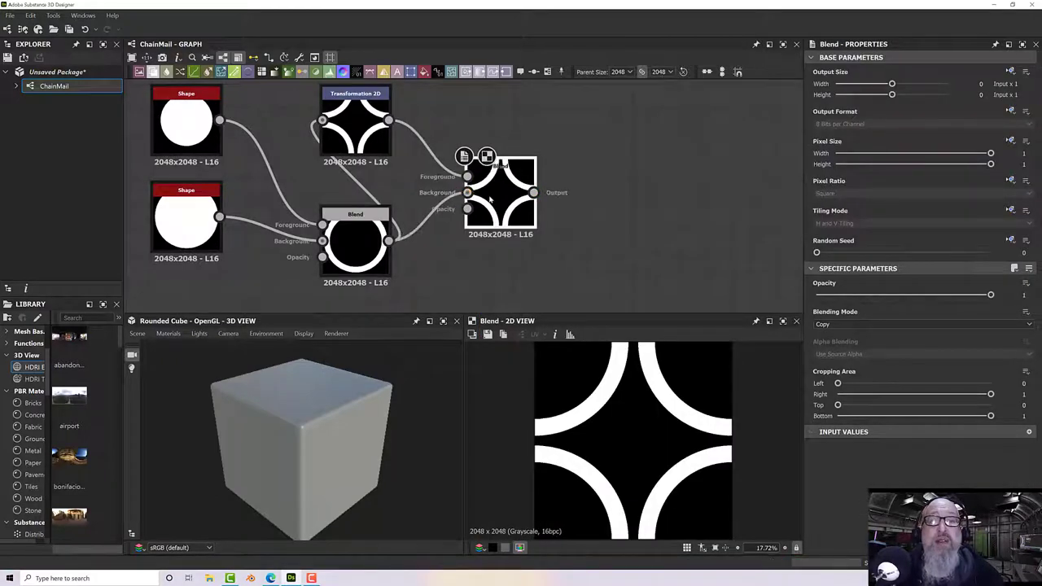
- Try Multiply as the second Blend node's blending mode, then set it to Max (Lighten) to overlay both ring patterns
left_click(824, 324)
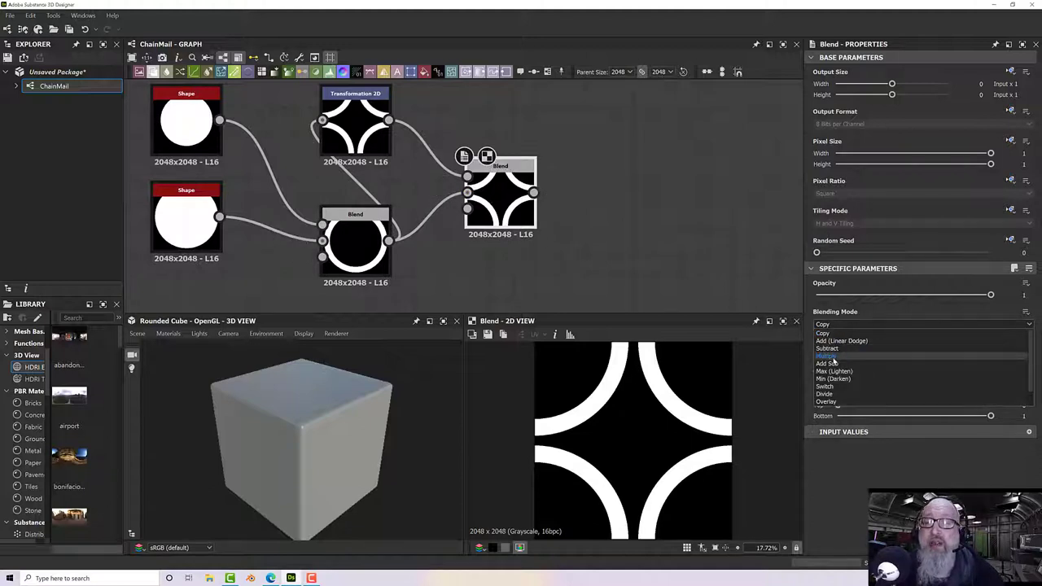
left_click(827, 356)
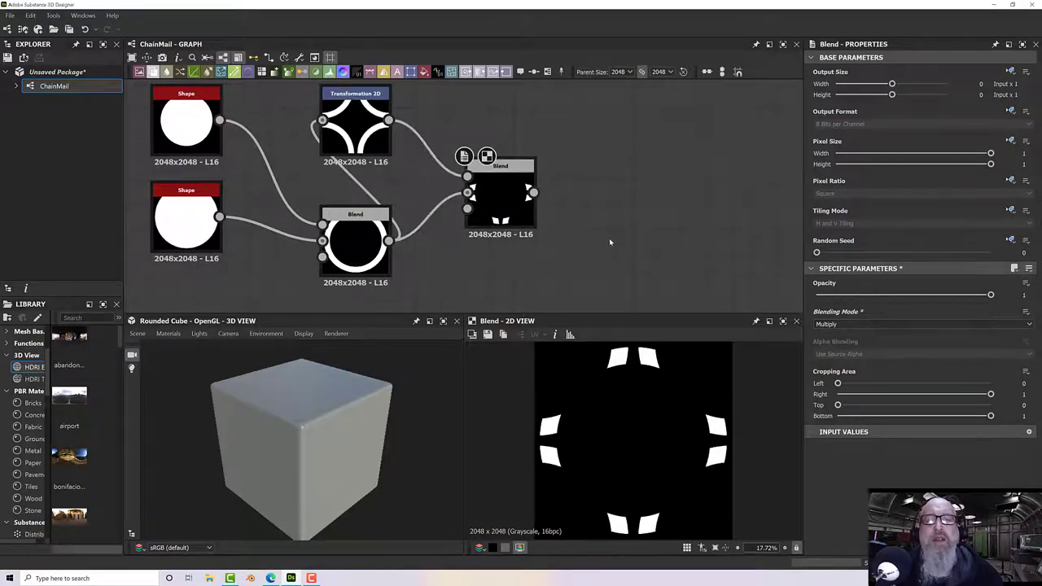
left_click(852, 324)
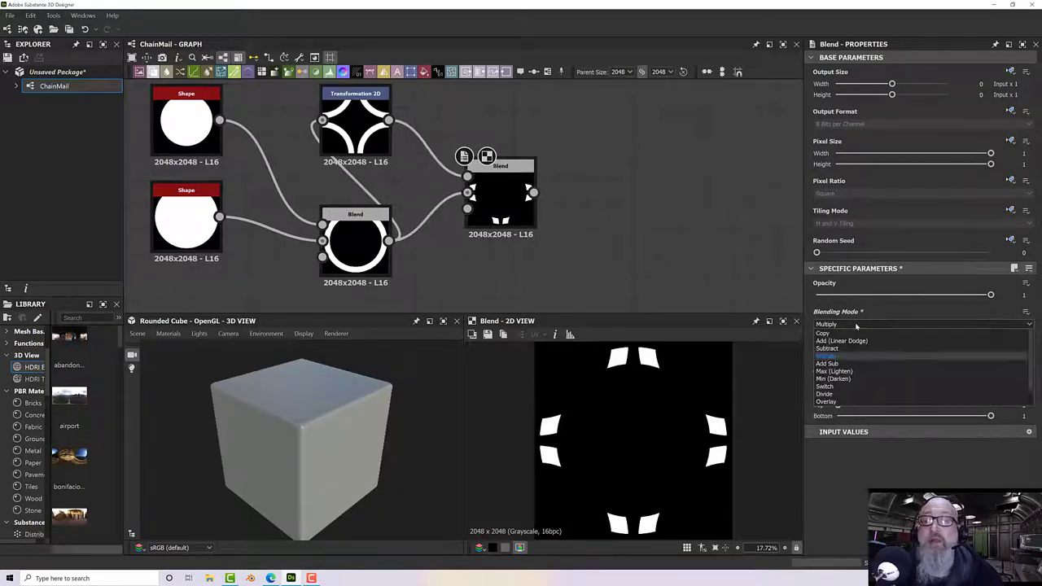
left_click(839, 371)
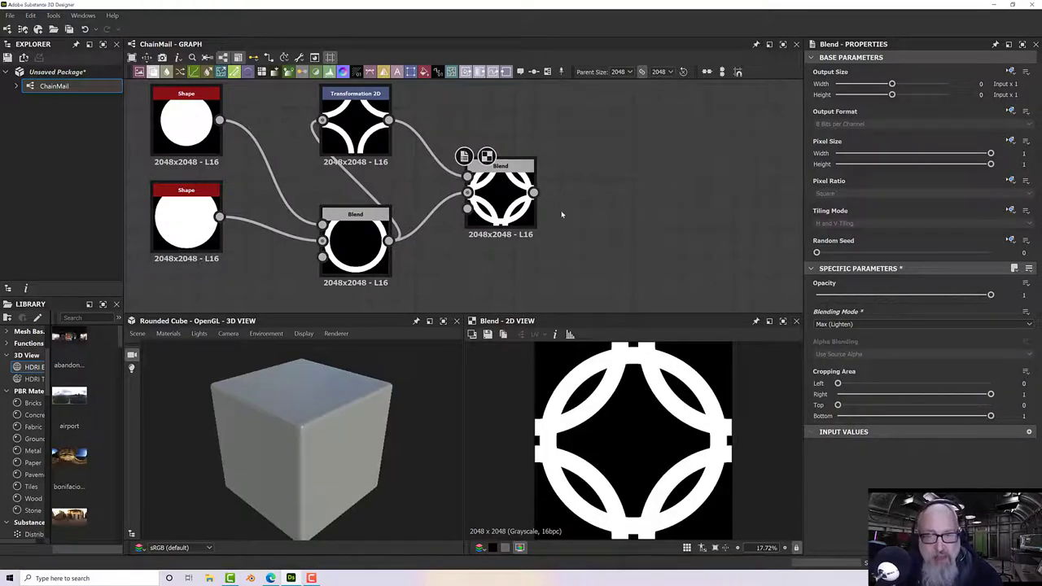
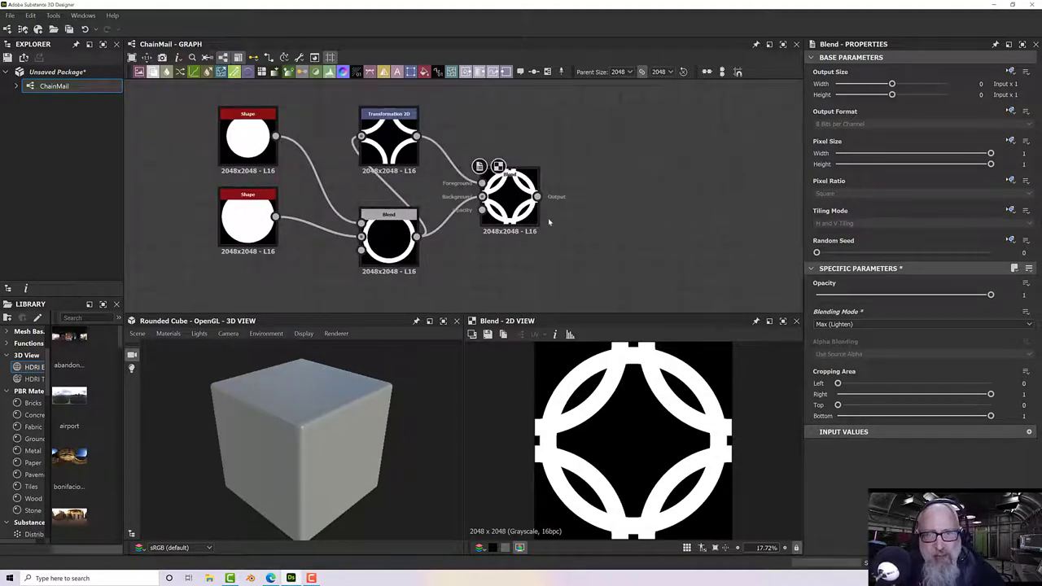
- Add a Tile Generator node, feed it the combined ring pattern, and set its pattern to Image Input
scroll(588, 232, "down", 3)
middle_click_drag(609, 224, 487, 208)
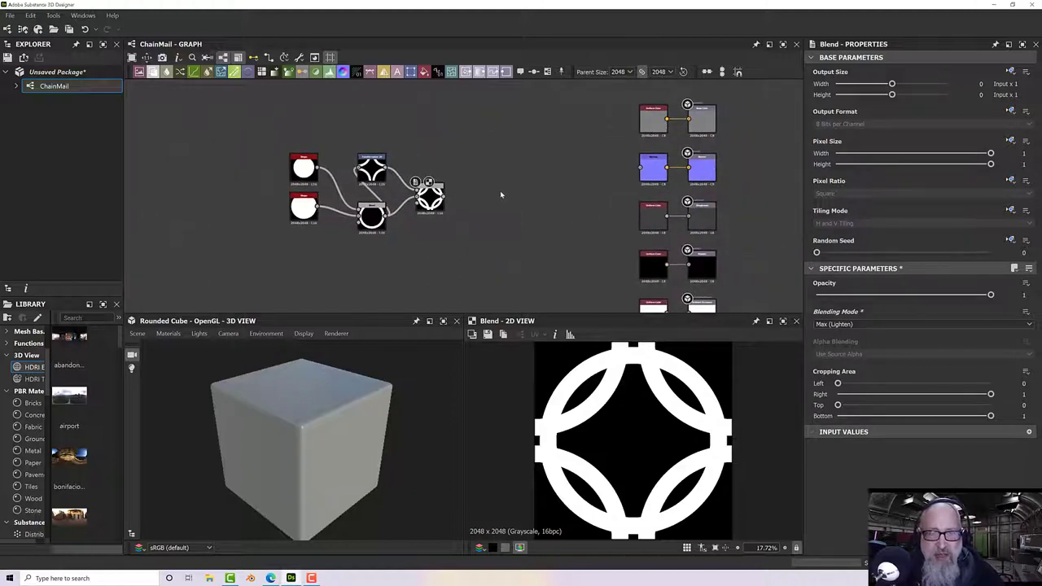
key("space")
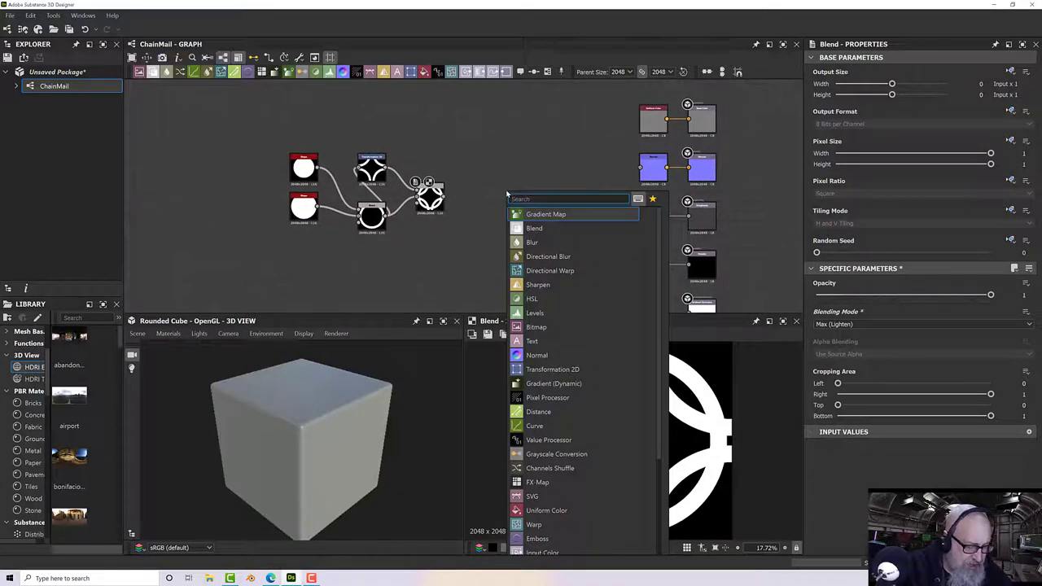
type("tile")
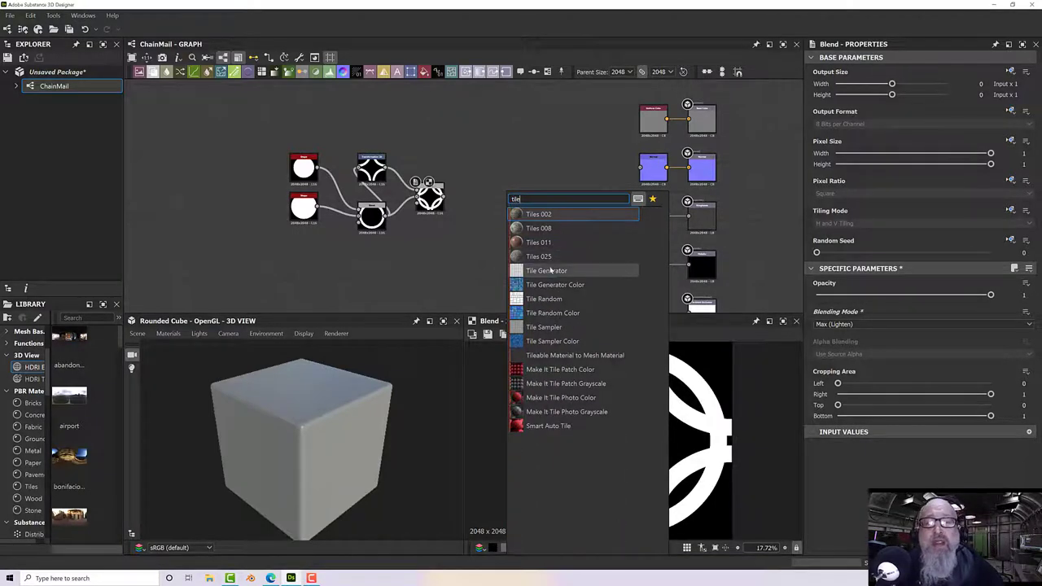
left_click(546, 270)
left_click_drag(445, 196, 494, 186)
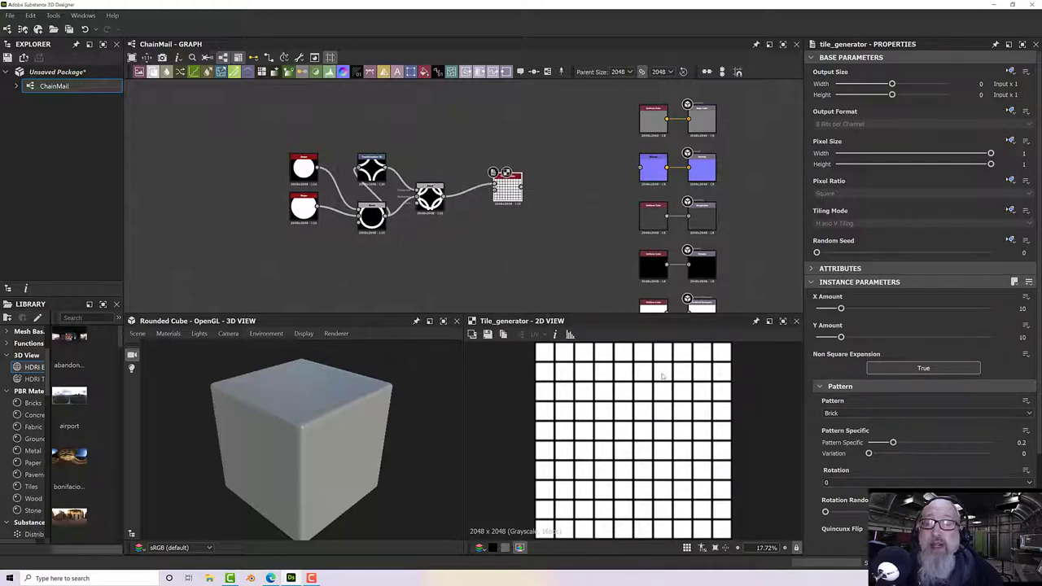
left_click(855, 414)
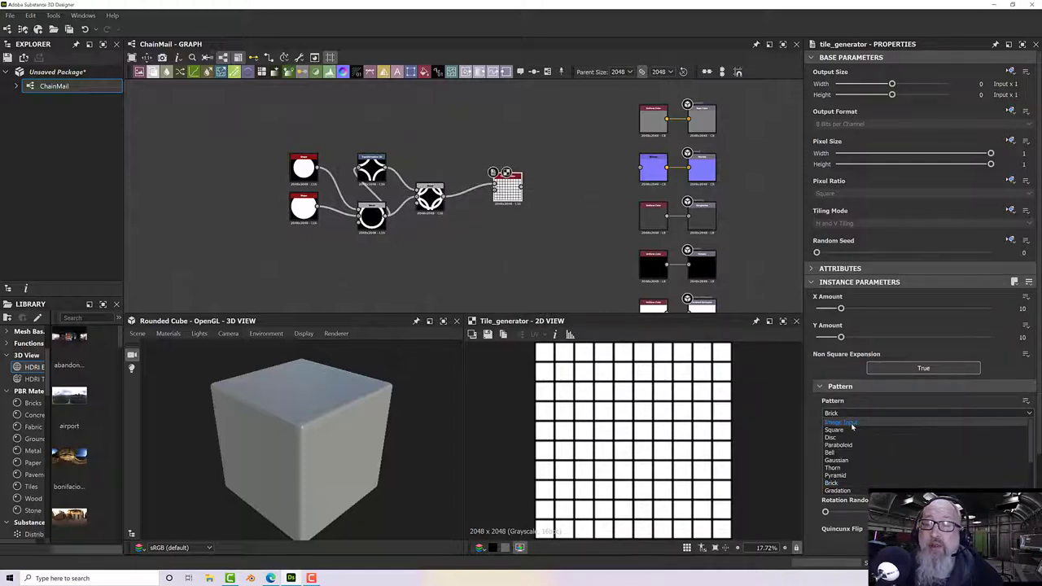
left_click(851, 424)
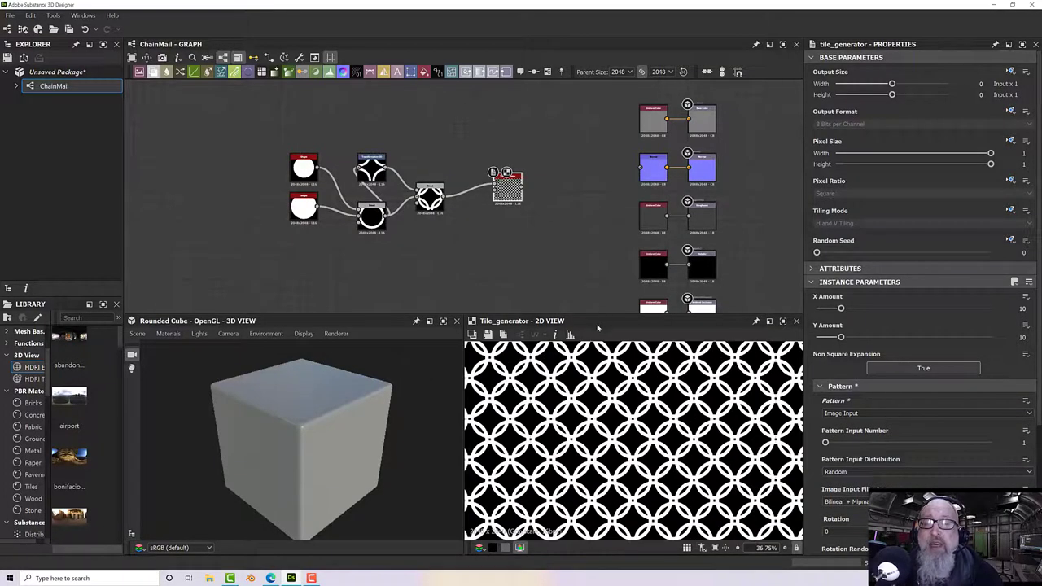
- Inspect the thin seams where the tiled rings meet and set the Tile Generator's image input filtering to Bilinear
scroll(603, 389, "up", 8)
scroll(578, 395, "up", 4)
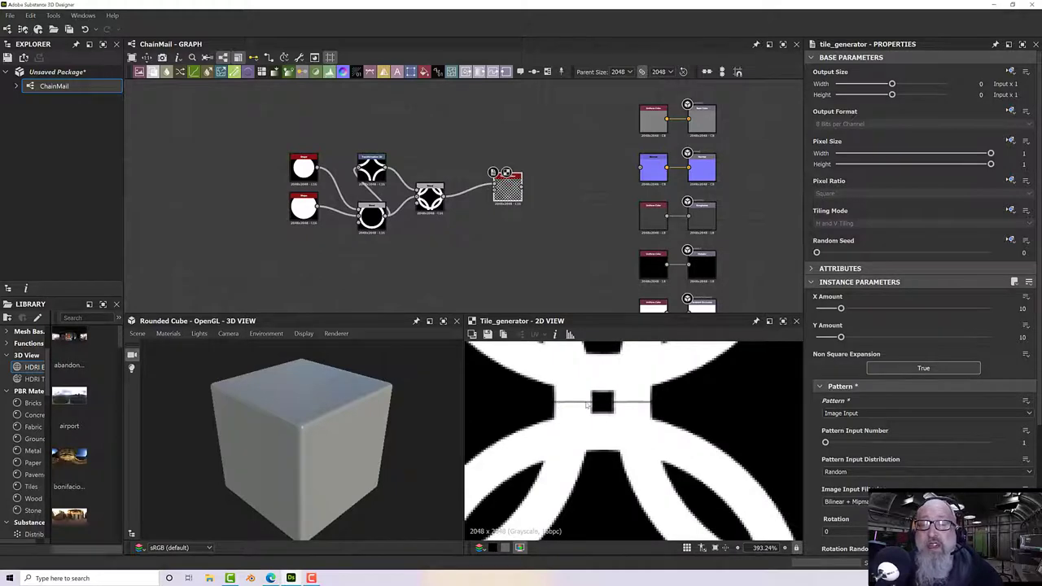
scroll(655, 407, "down", 5)
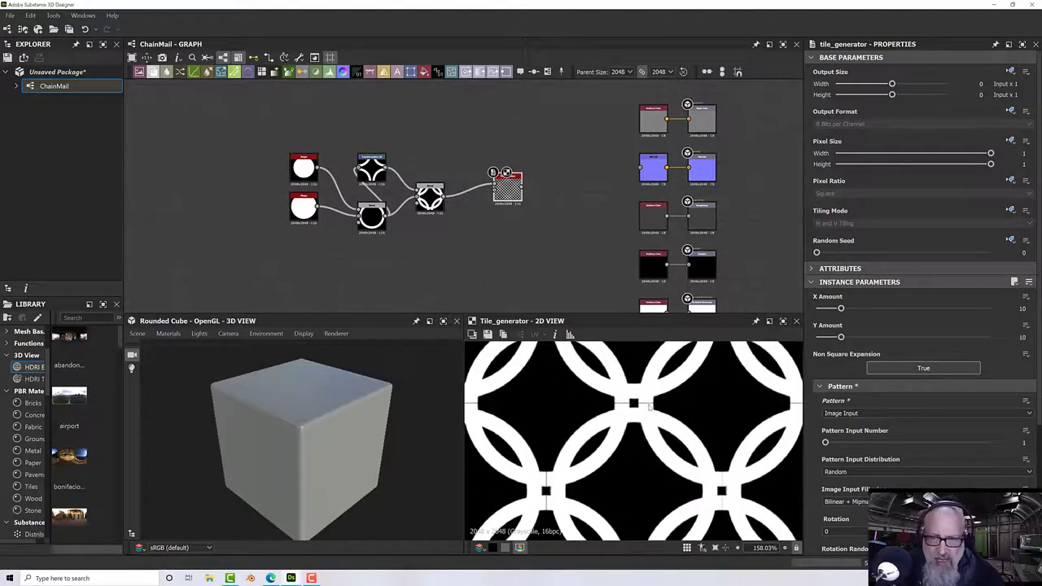
middle_click_drag(645, 403, 606, 409)
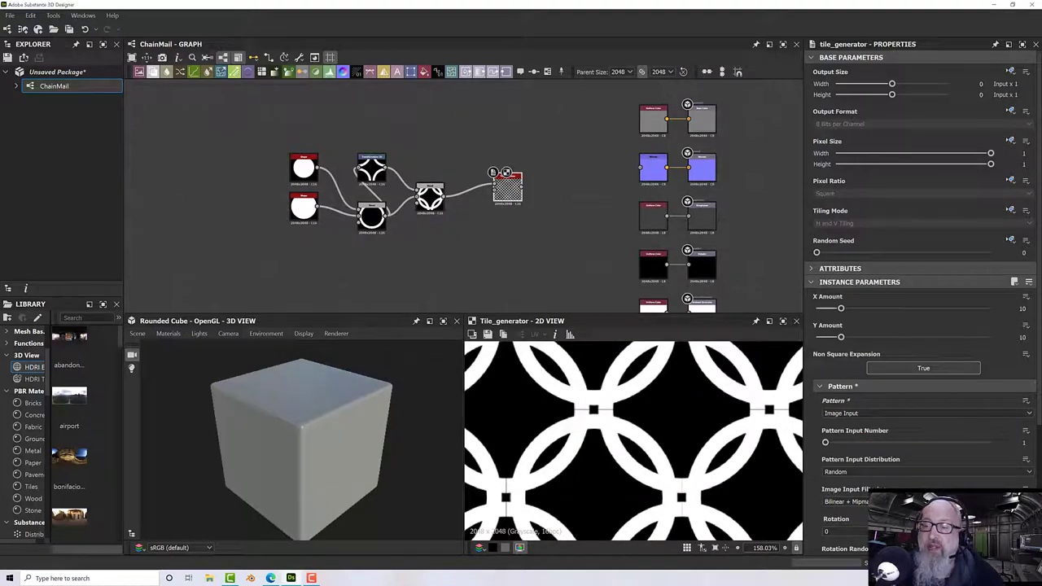
left_click(826, 502)
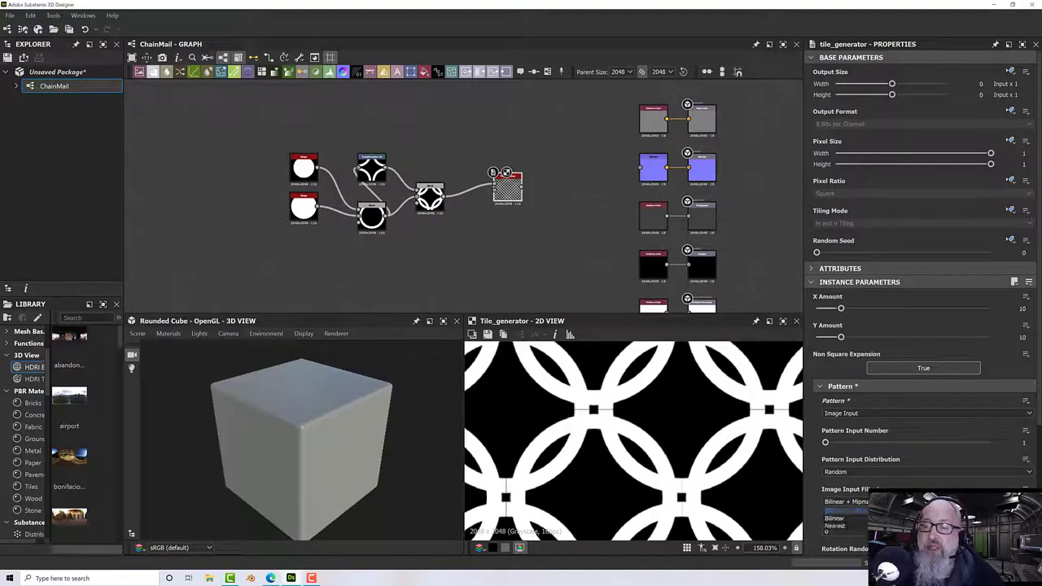
left_click(843, 519)
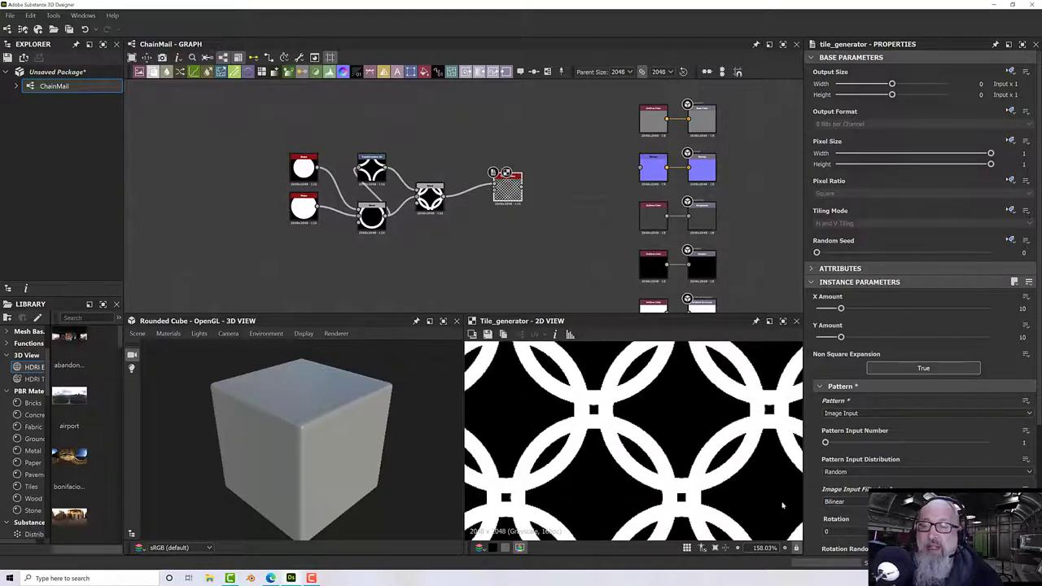
scroll(659, 482, "up", 3)
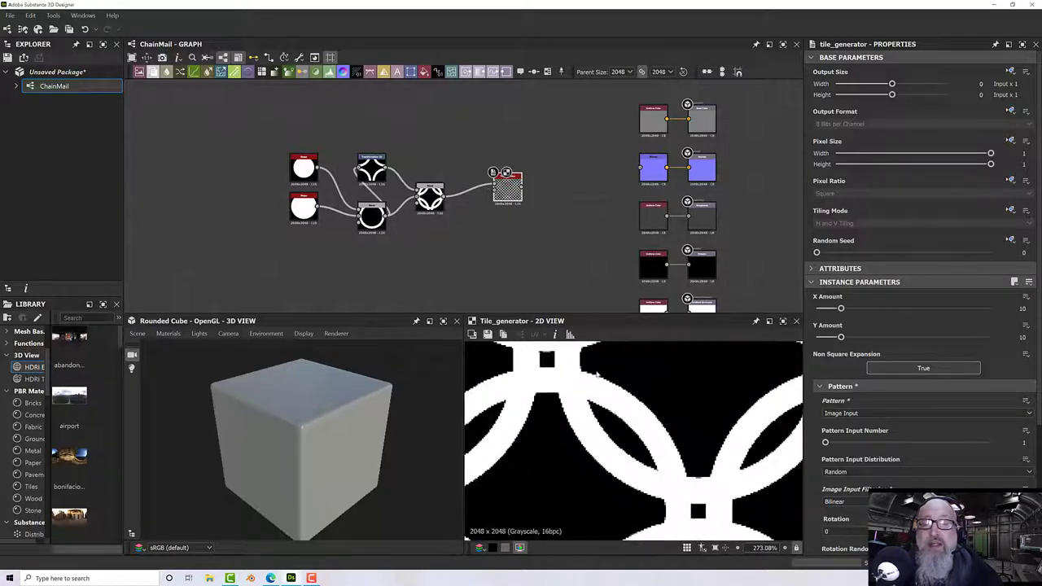
middle_click_drag(628, 376, 733, 394)
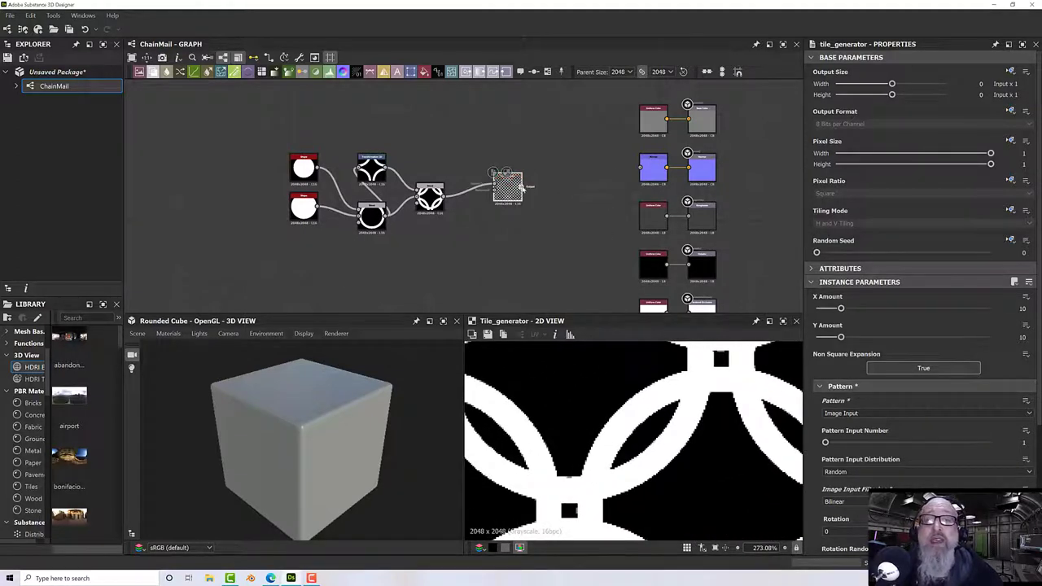
- Connect the Tile Generator output to the Normal node and examine the tiled rings on the 3D cube
left_click_drag(522, 186, 644, 168)
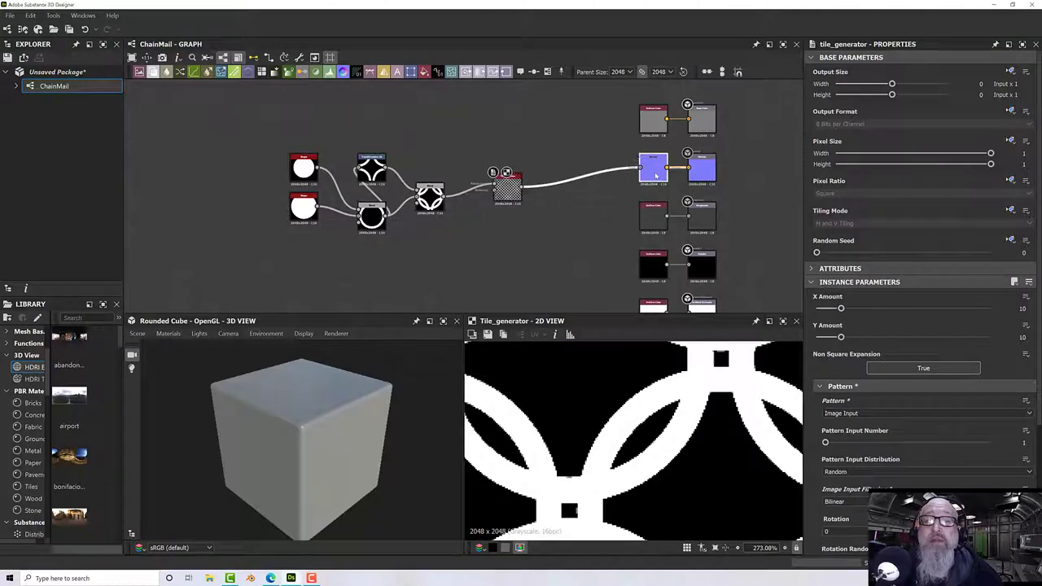
double_click(657, 175)
scroll(343, 439, "up", 10)
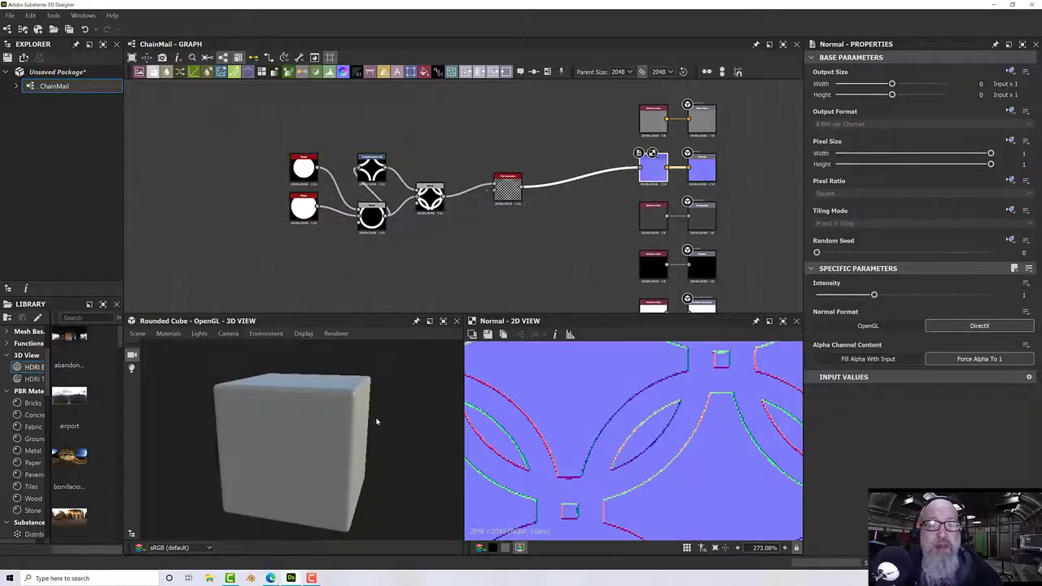
scroll(351, 425, "up", 5)
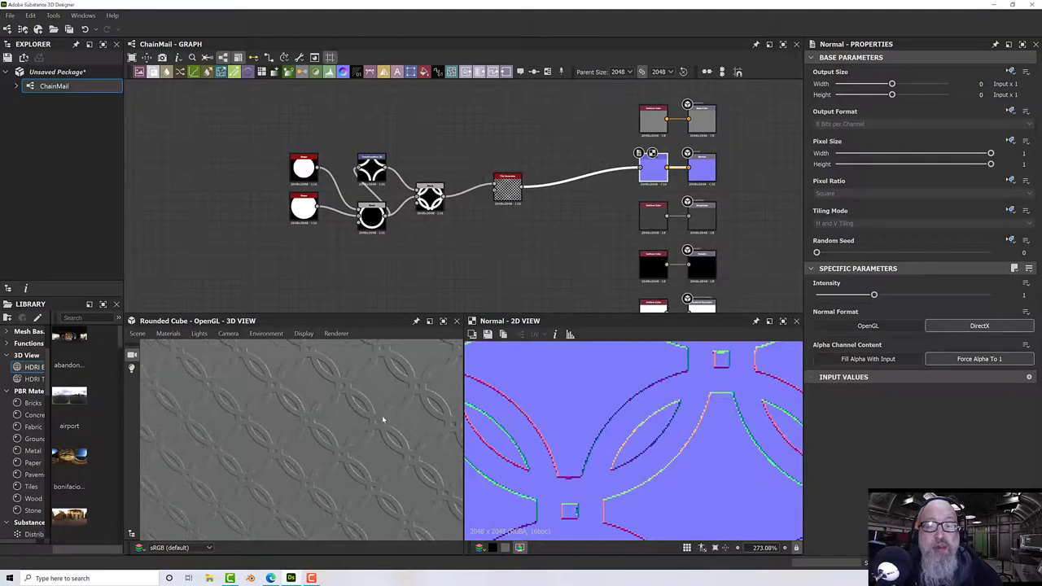
scroll(358, 433, "up", 4)
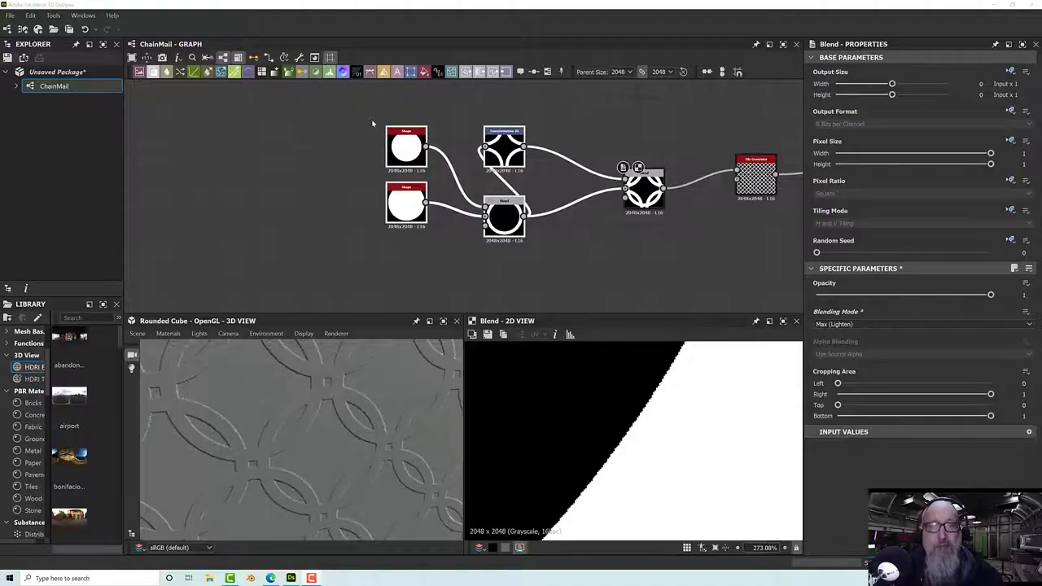
- Move the Shape, Transformation 2D and ring Blend nodes together away from the Max (Lighten) Blend node to make room between them
middle_click_drag(536, 266, 533, 268)
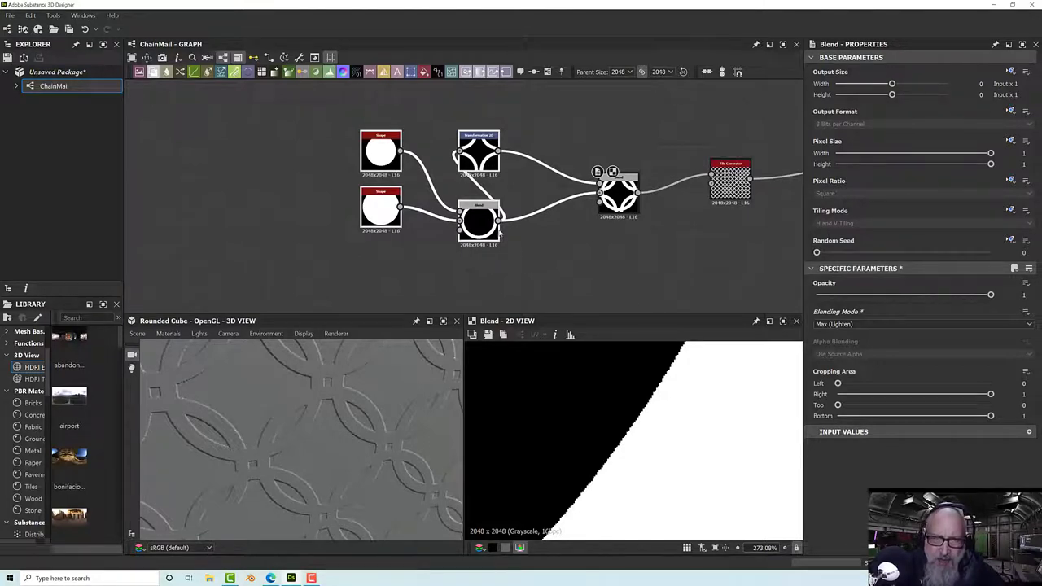
middle_click_drag(490, 200, 529, 201)
left_click_drag(528, 201, 376, 201)
middle_click_drag(470, 245, 546, 229)
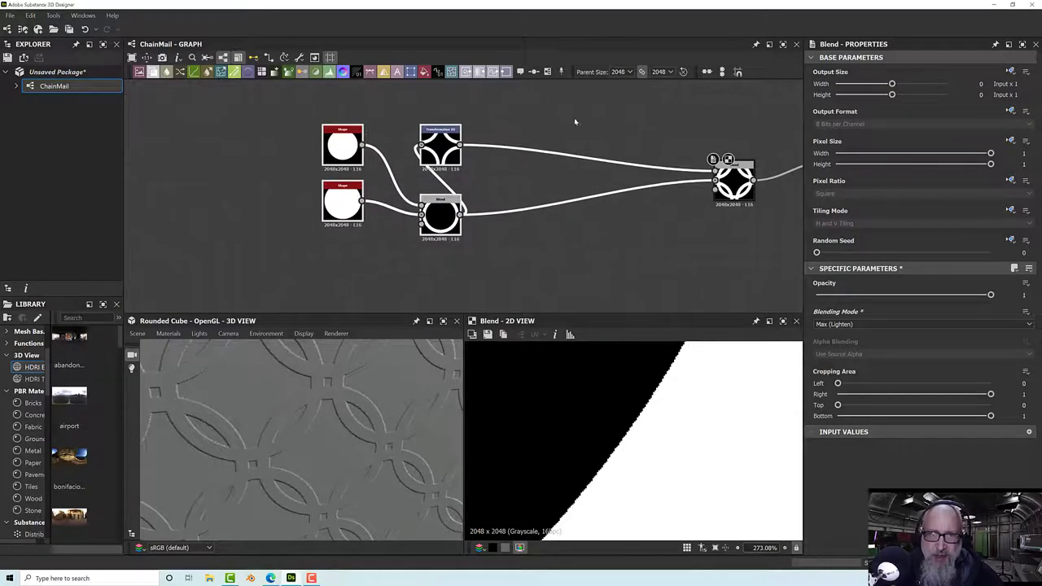
- Add a Gradient Linear 1 node and place it directly below the ring's Blend node
left_click(565, 211)
key("space")
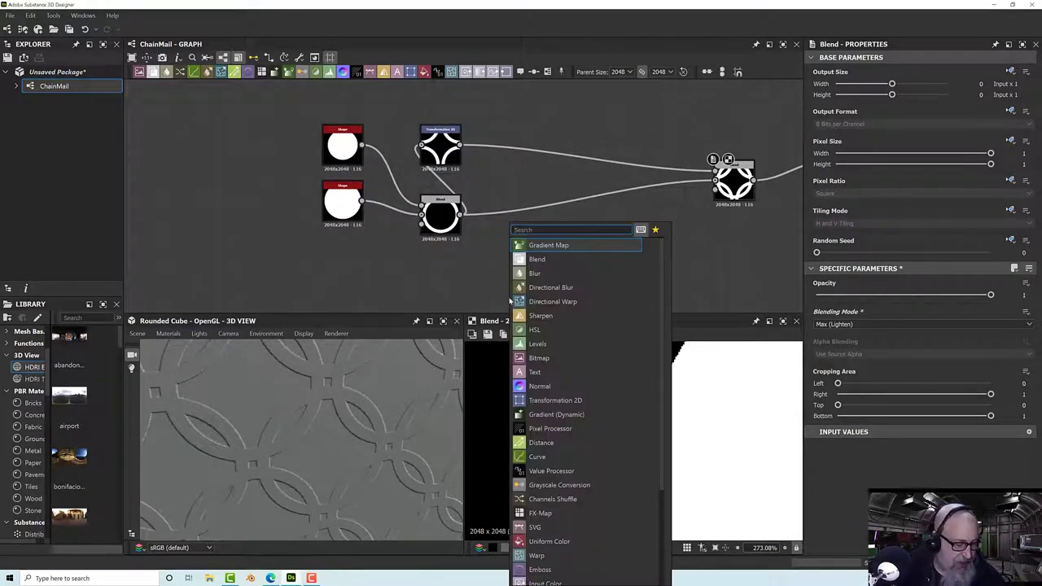
type("grad")
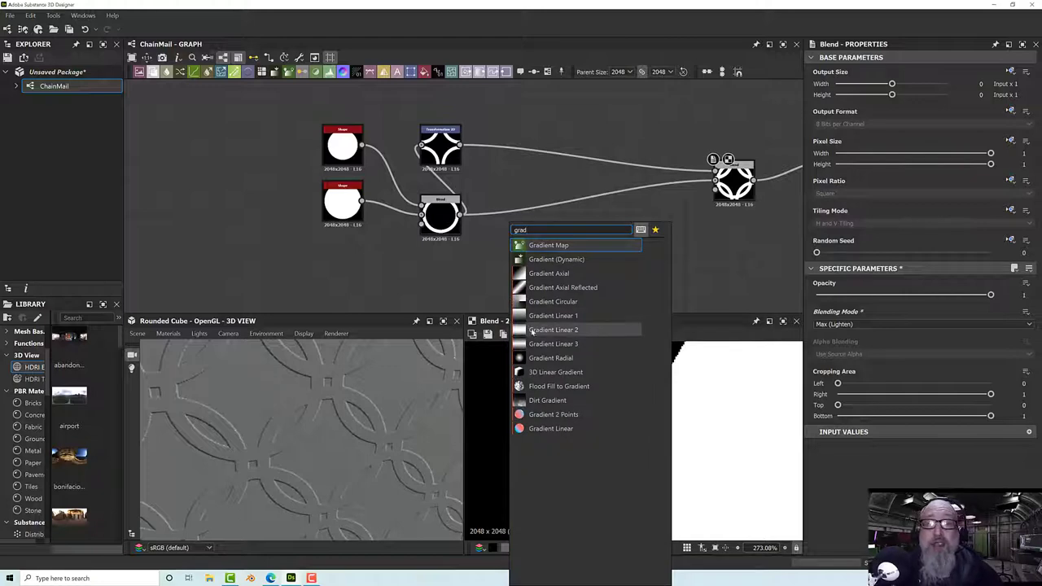
left_click(553, 315)
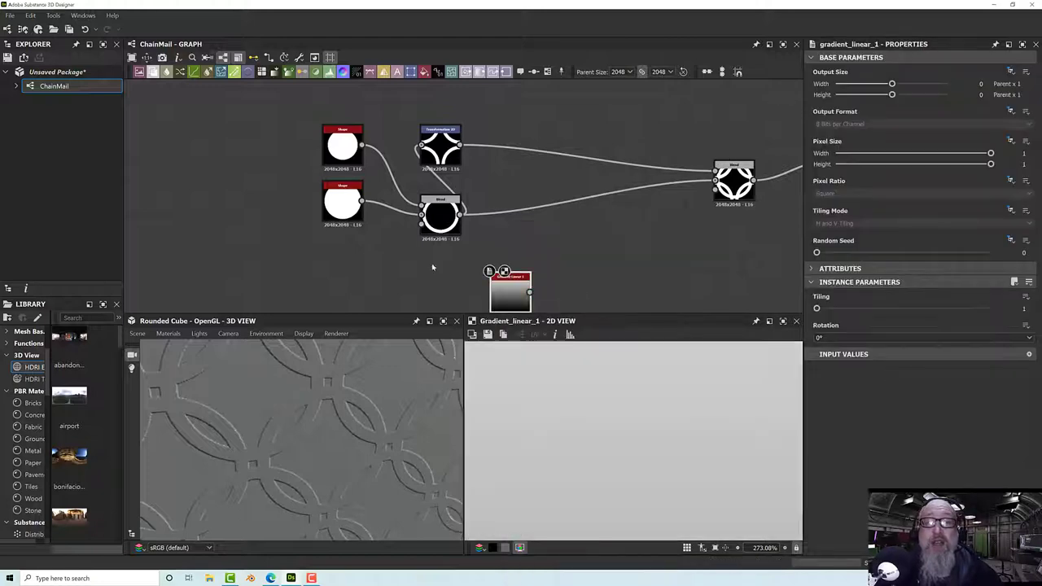
left_click_drag(518, 280, 454, 268)
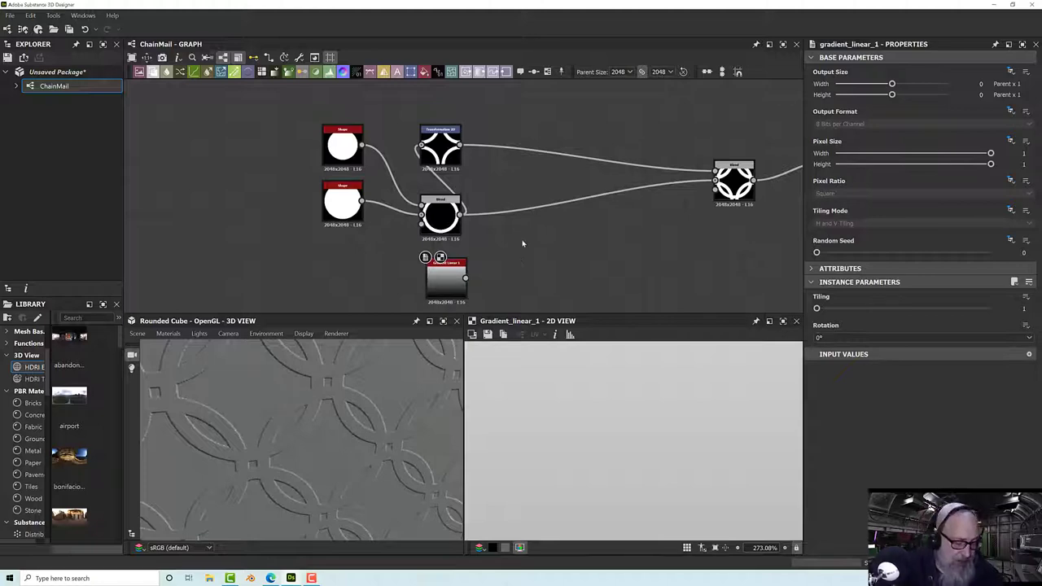
- Add a Blend node with the ring as foreground and the Gradient Linear 1 output as background
key("space")
type("blend")
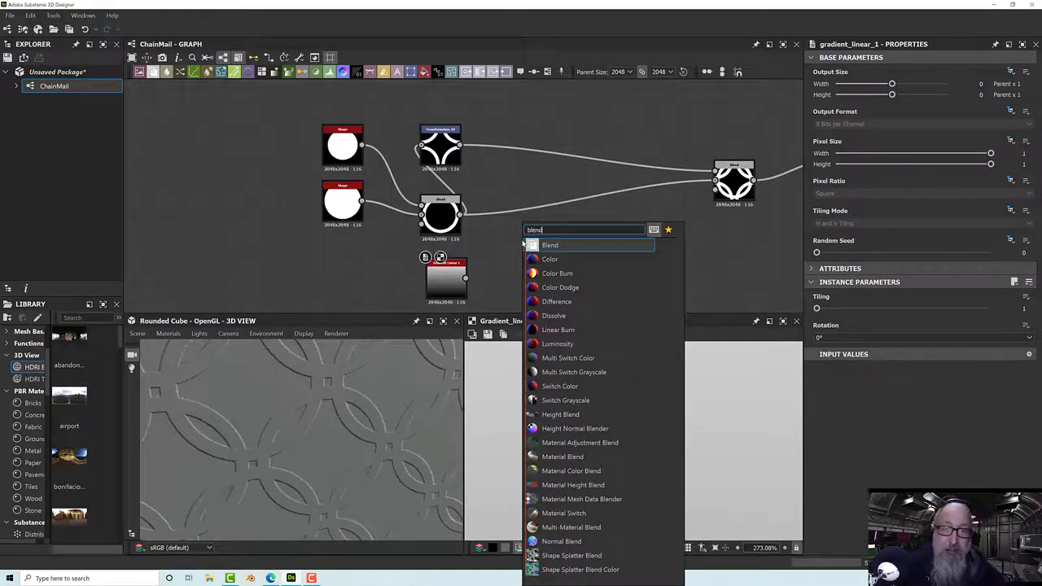
left_click(551, 246)
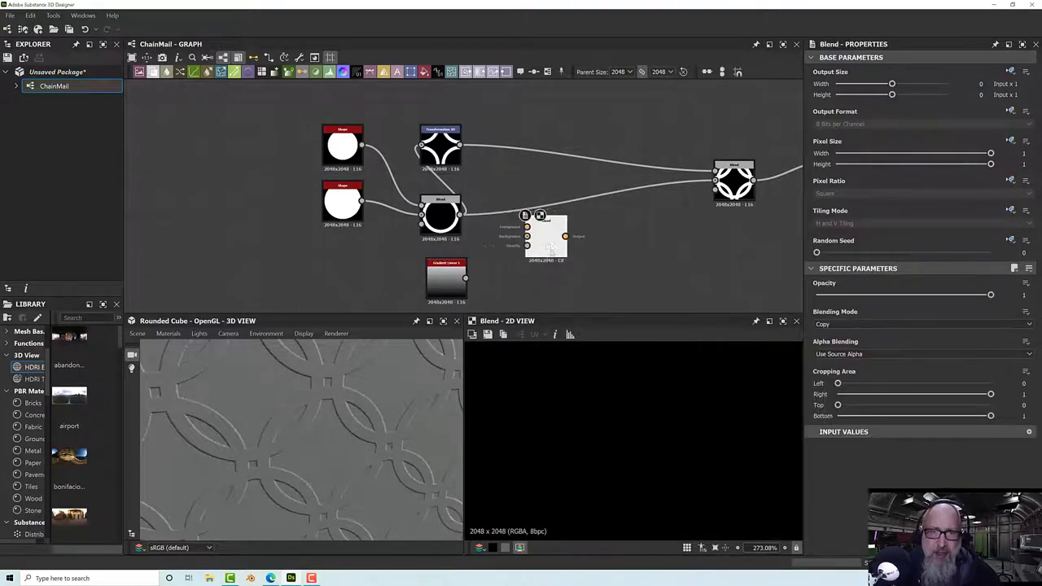
left_click_drag(550, 246, 556, 253)
left_click_drag(461, 214, 533, 233)
left_click_drag(465, 278, 533, 253)
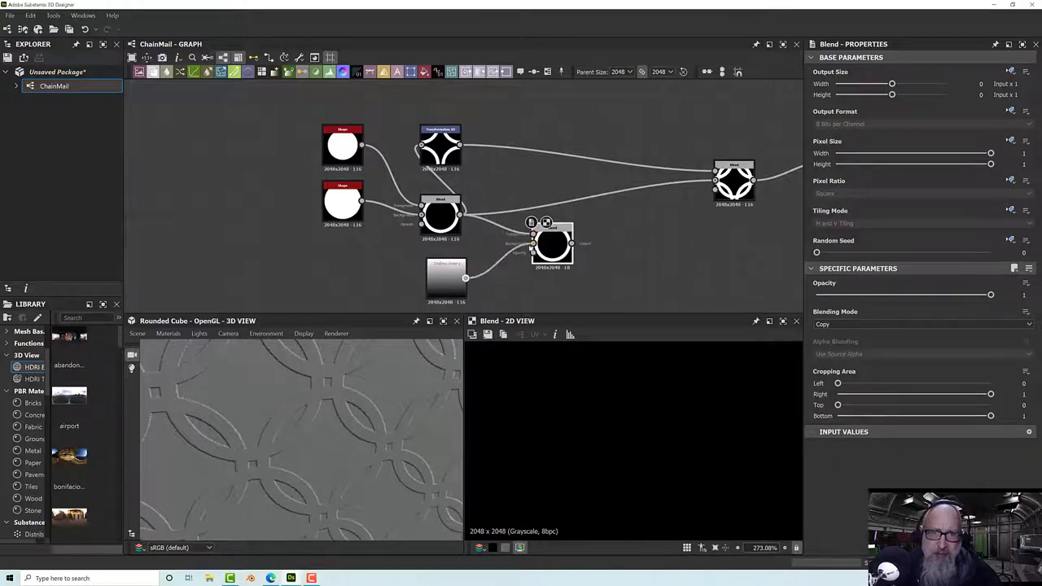
- Set the ring-and-gradient Blend node's blending mode to Multiply
left_click(837, 326)
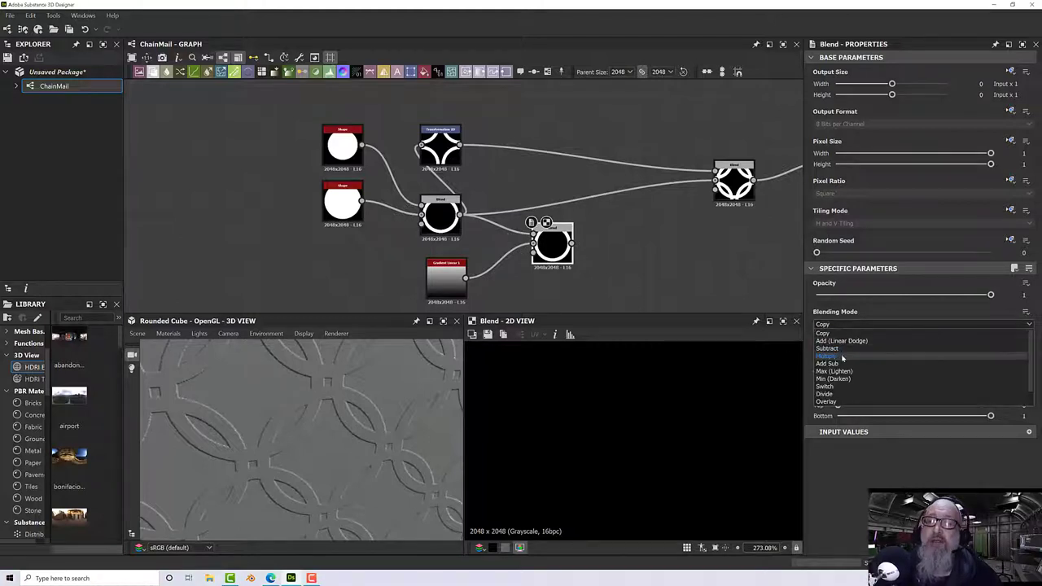
left_click(842, 358)
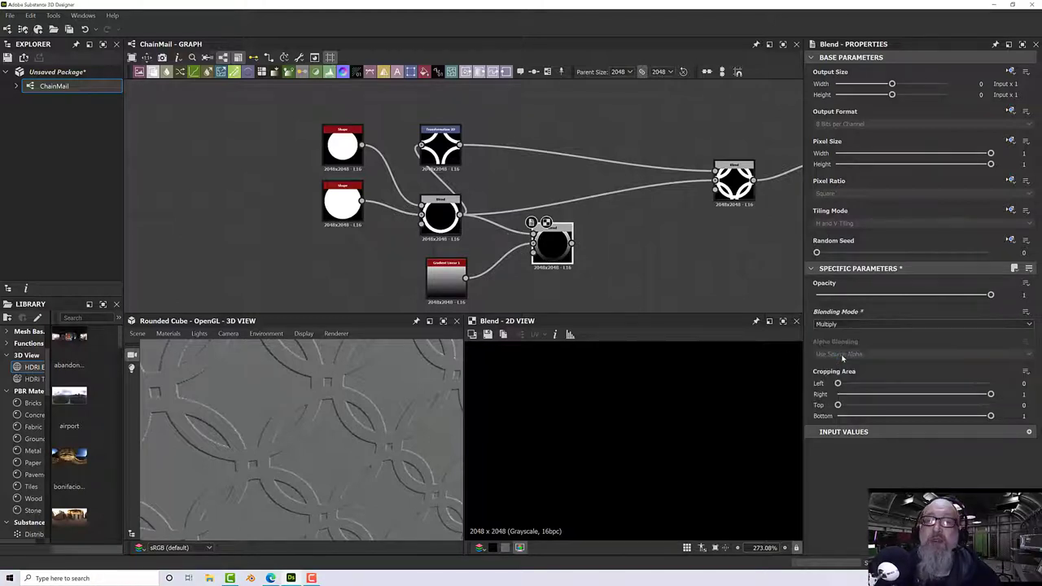
scroll(568, 241, "up", 2)
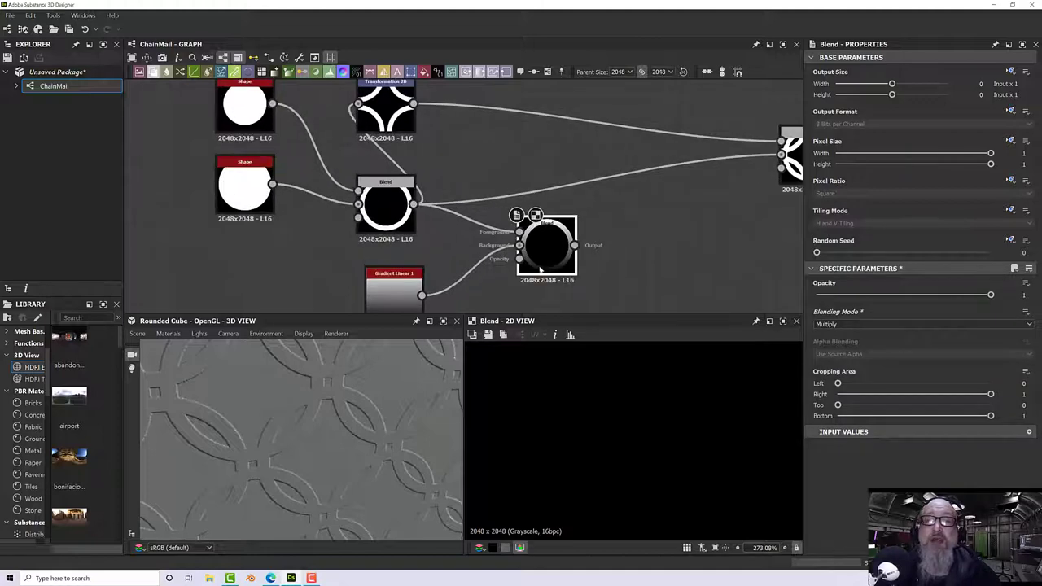
middle_click_drag(645, 242, 701, 249)
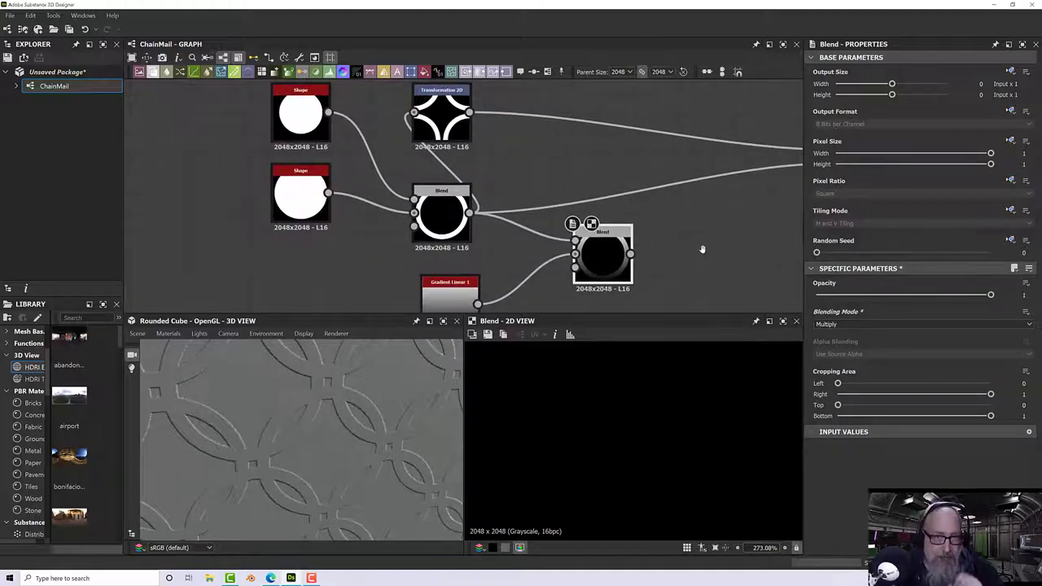
- Connect the gradient-multiplied ring Blend node's output to the background input of the Max (Lighten) Blend node
scroll(649, 218, "up", 1)
scroll(689, 215, "down", 3)
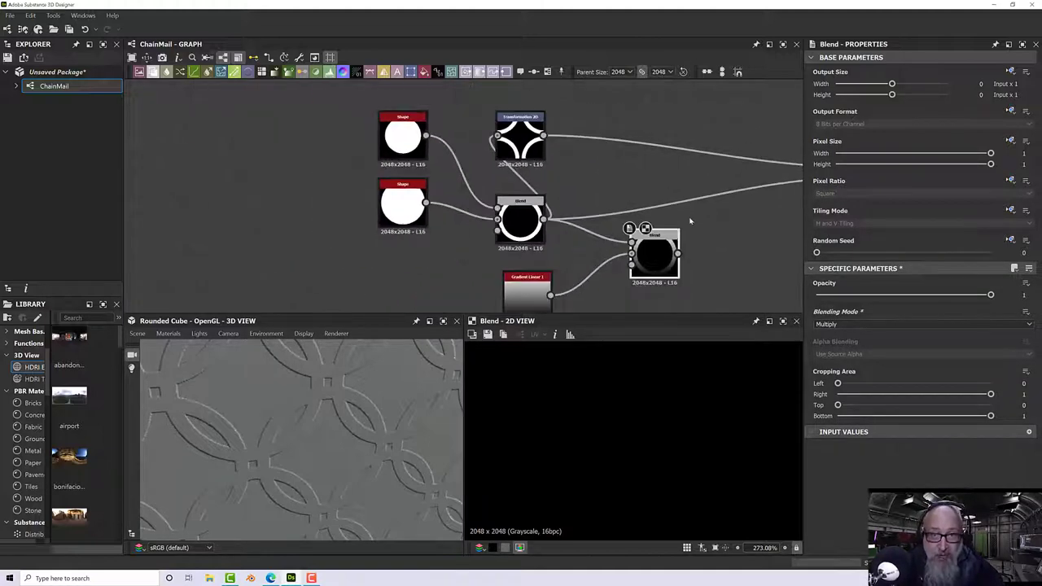
middle_click_drag(690, 220, 577, 190)
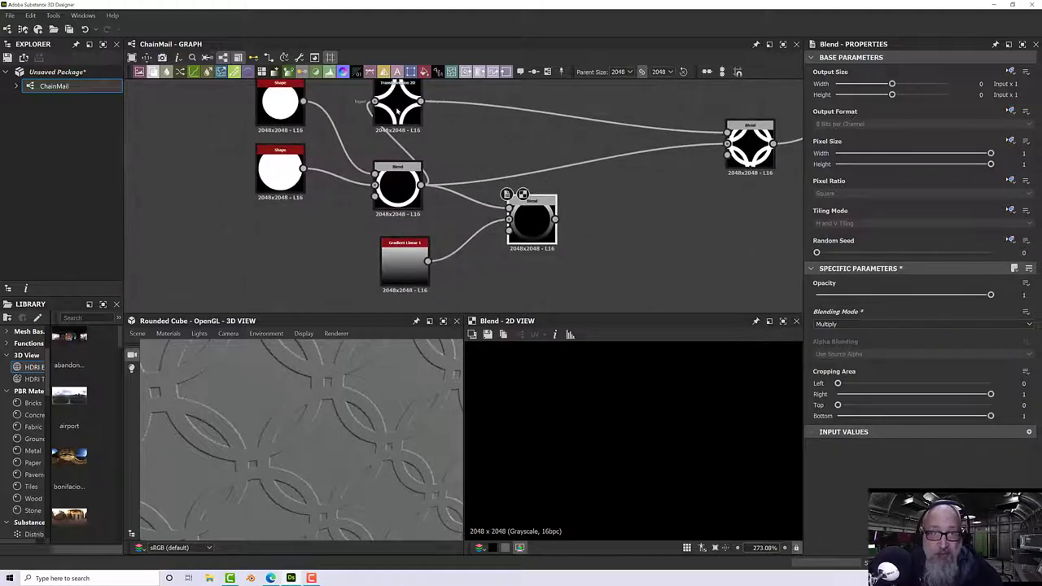
middle_click_drag(396, 113, 453, 143)
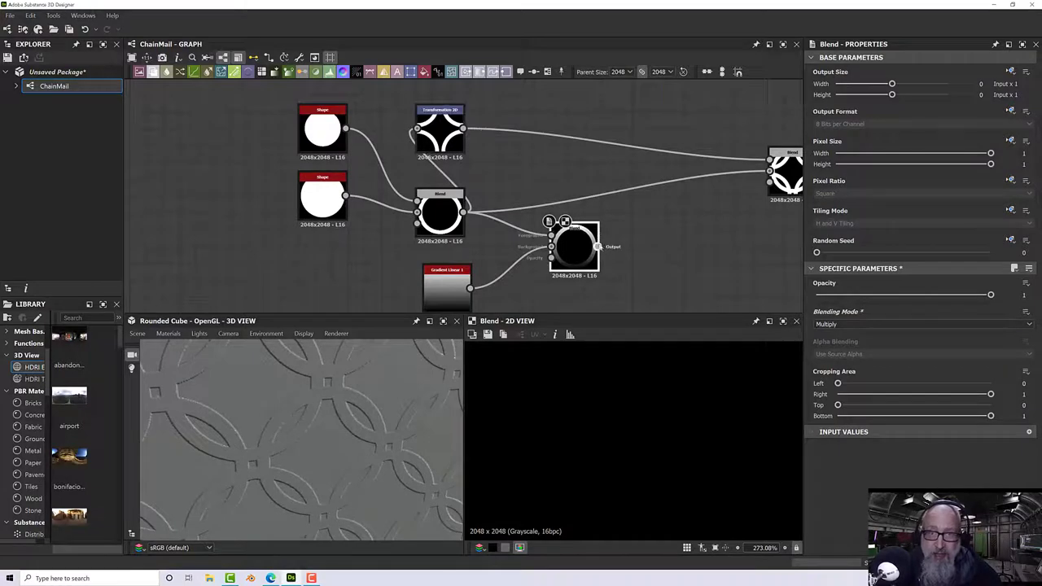
left_click_drag(599, 245, 769, 170)
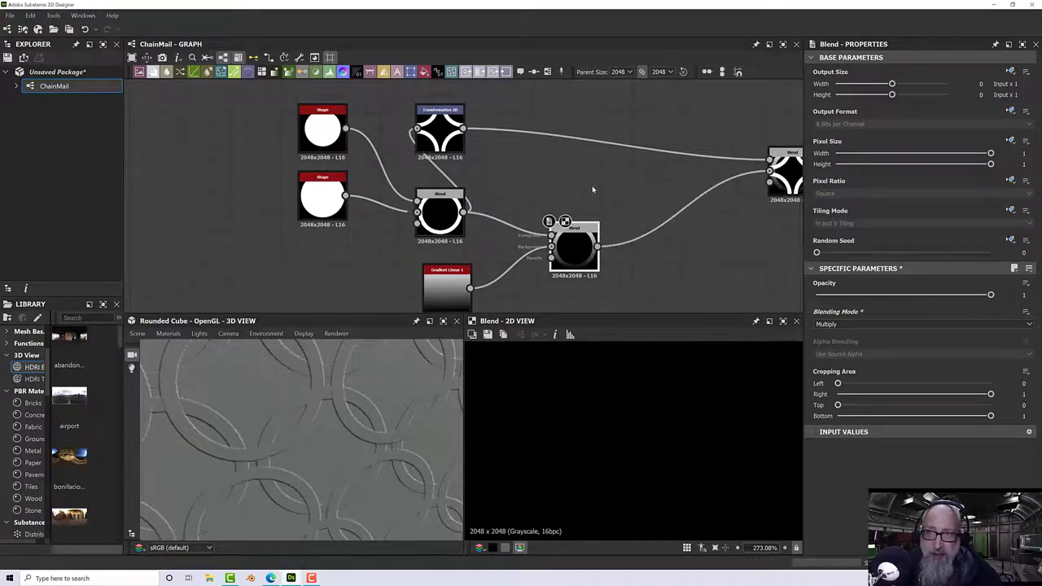
mouse_move(593, 191)
middle_mouse_down()
mouse_move(627, 193)
mouse_move(586, 195)
middle_mouse_up()
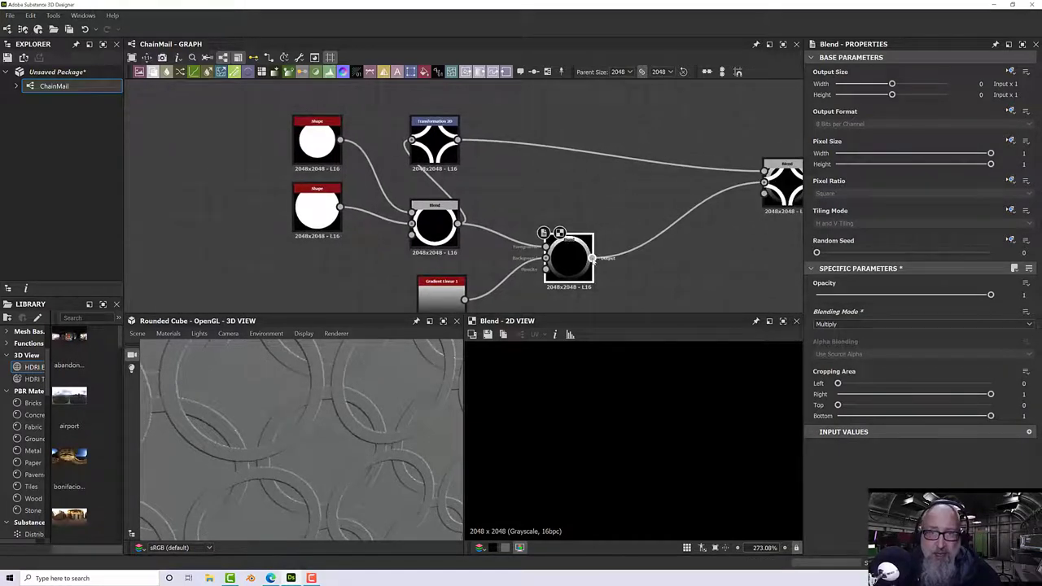
- Feed the gradient-multiplied ring into the Transformation 2D node and place that node directly above the Multiply Blend node
left_click_drag(591, 257, 568, 178)
scroll(567, 177, "up", 3)
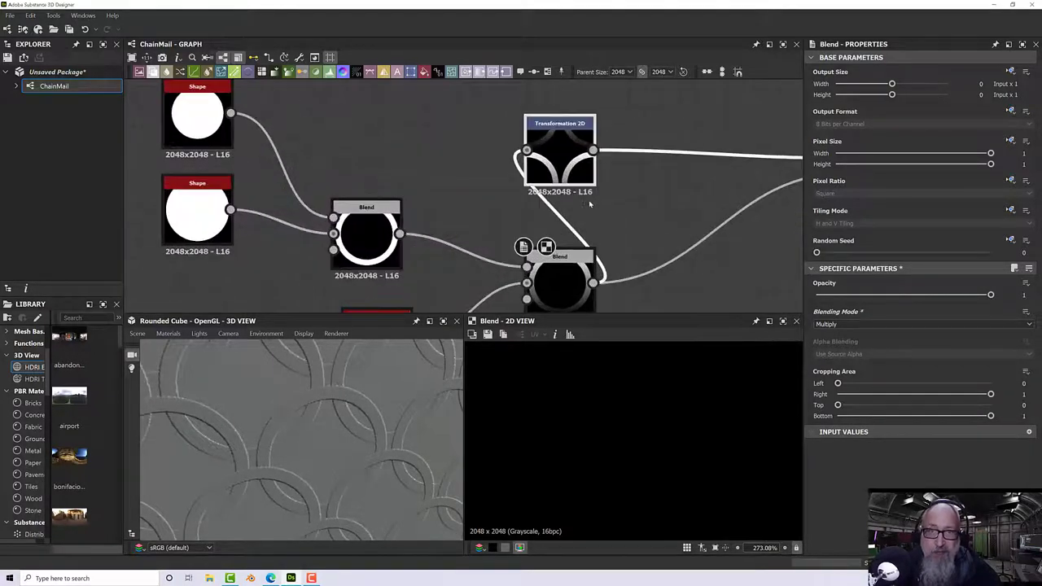
middle_click_drag(734, 231, 623, 208)
- Show the Max (Lighten) Blend node's result in the 2D view
double_click(753, 167)
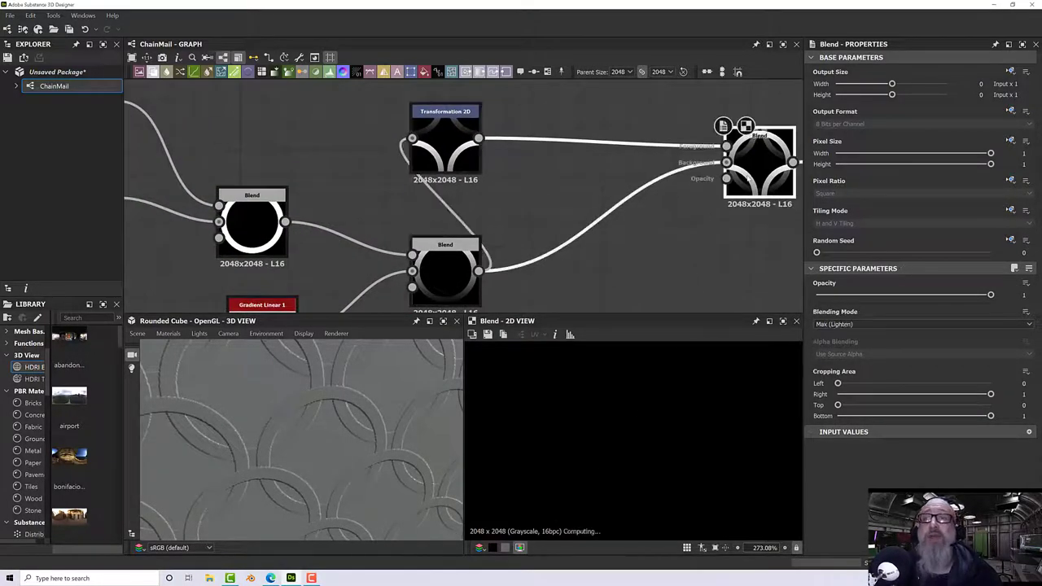
scroll(703, 226, "down", 1)
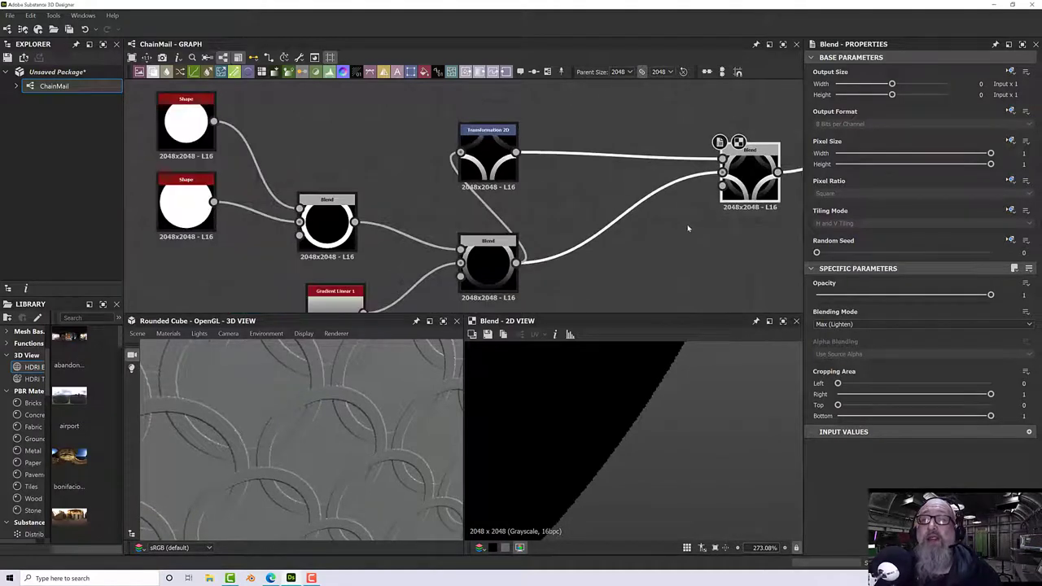
middle_click_drag(689, 227, 621, 221)
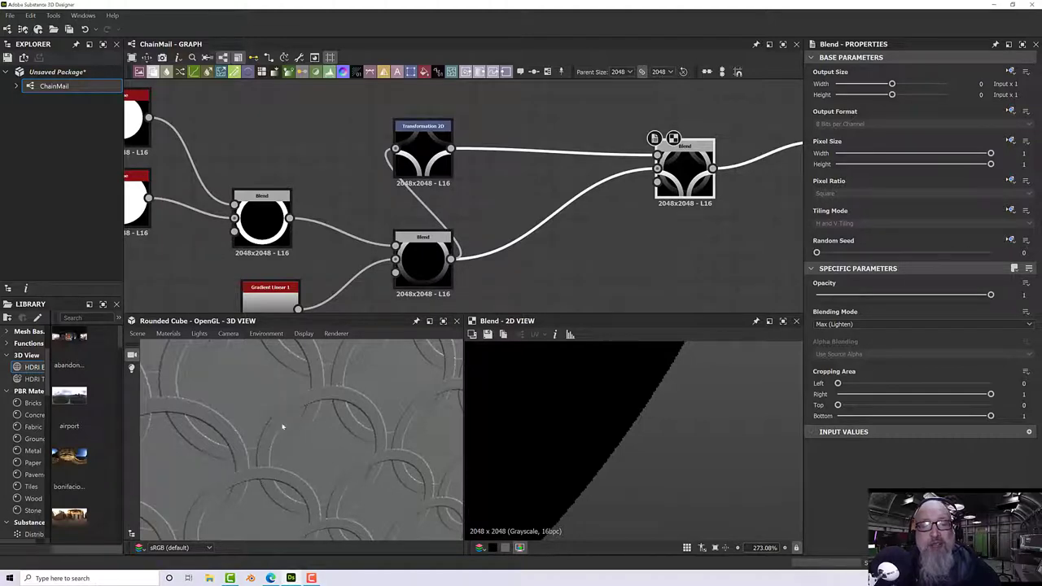
middle_click_drag(365, 222, 403, 232)
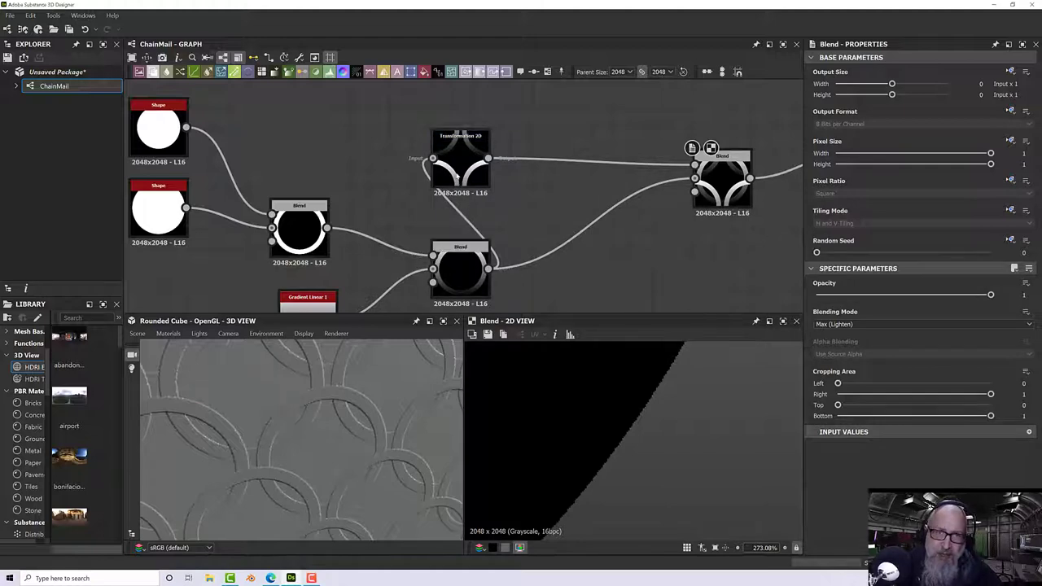
- Set the Transformation 2D node's rotation angle to 180 degrees and inspect the rings on the rounded cube
left_click(458, 166)
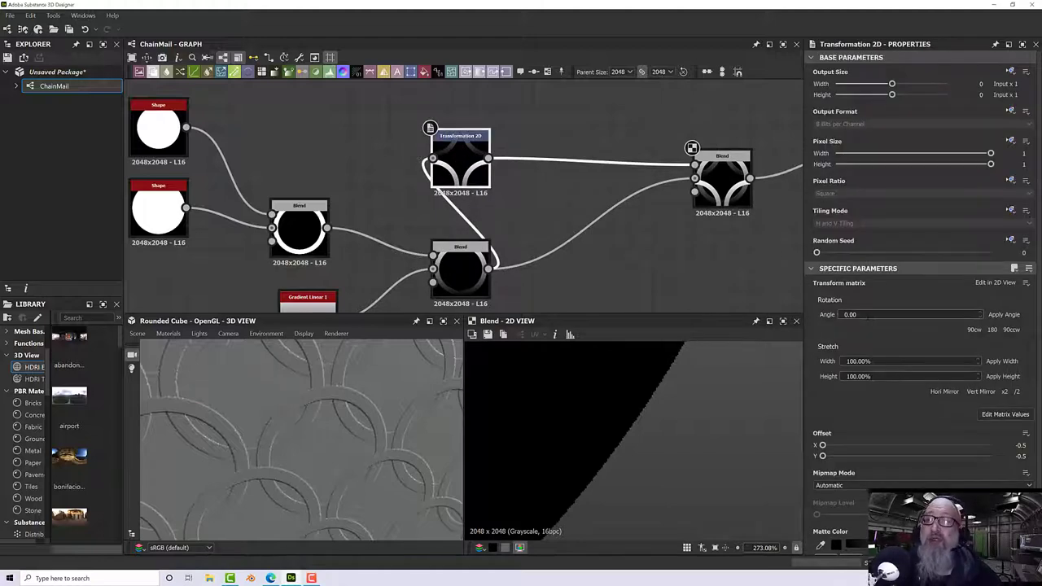
left_click(872, 316)
key("BackSpace")
key("BackSpace")
key("BackSpace")
key("BackSpace")
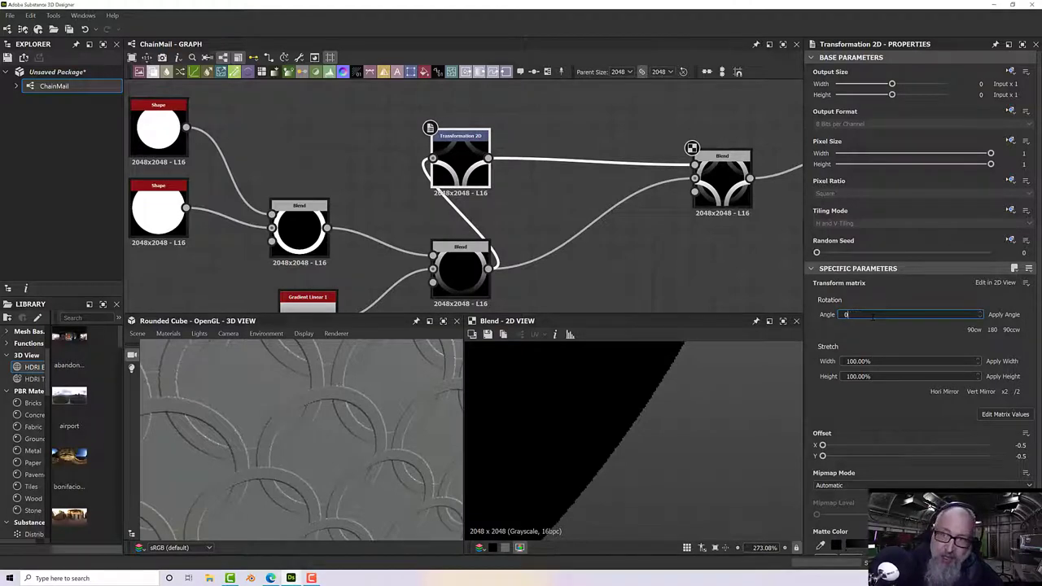
type("180")
key("Return")
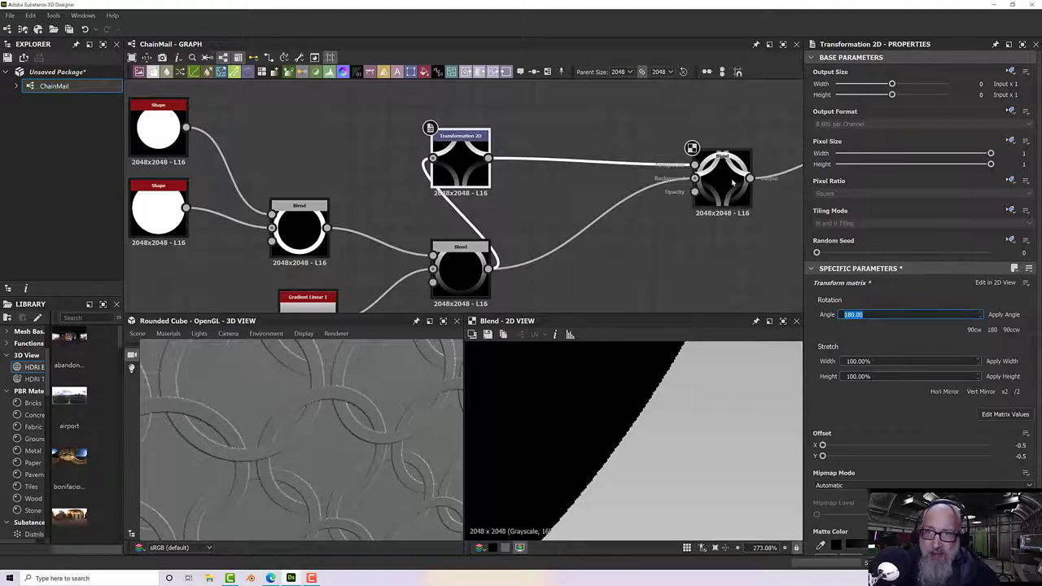
left_click_drag(310, 426, 326, 426)
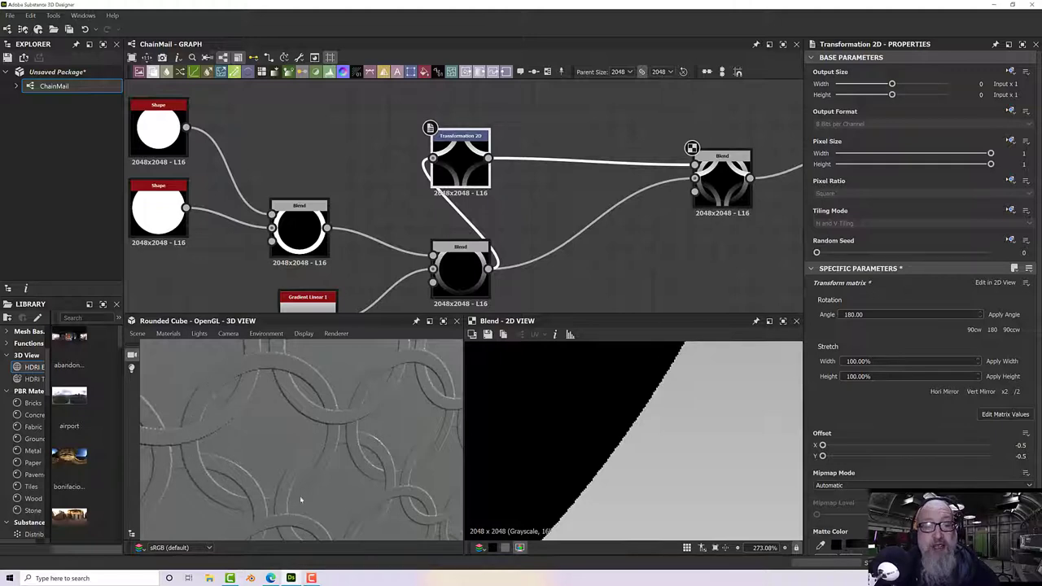
scroll(319, 389, "down", 6)
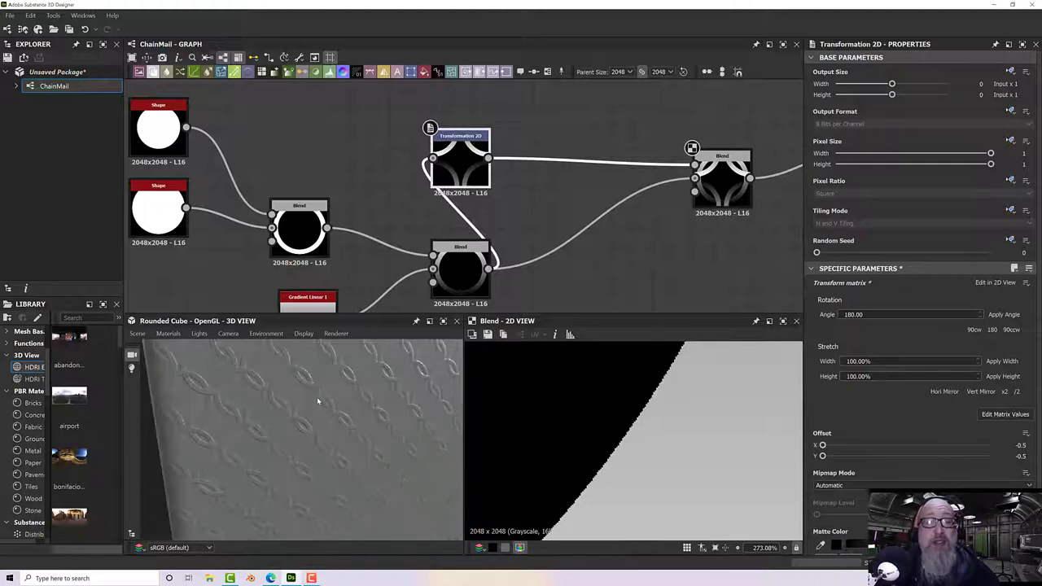
scroll(304, 384, "down", 5)
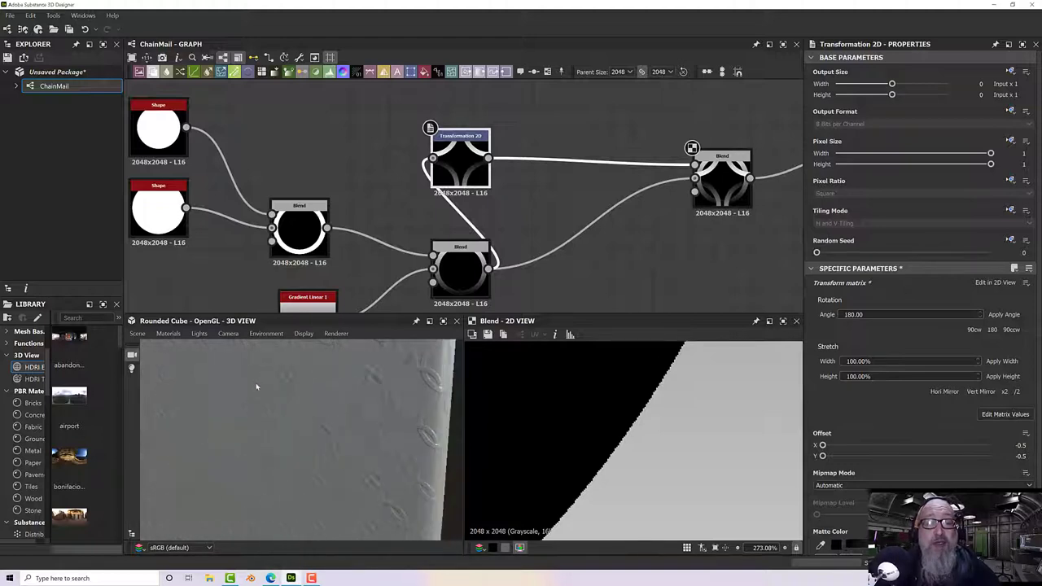
mouse_move(288, 390)
left_mouse_down()
mouse_move(334, 435)
mouse_move(407, 427)
mouse_move(341, 394)
left_mouse_up()
scroll(358, 402, "up", 8)
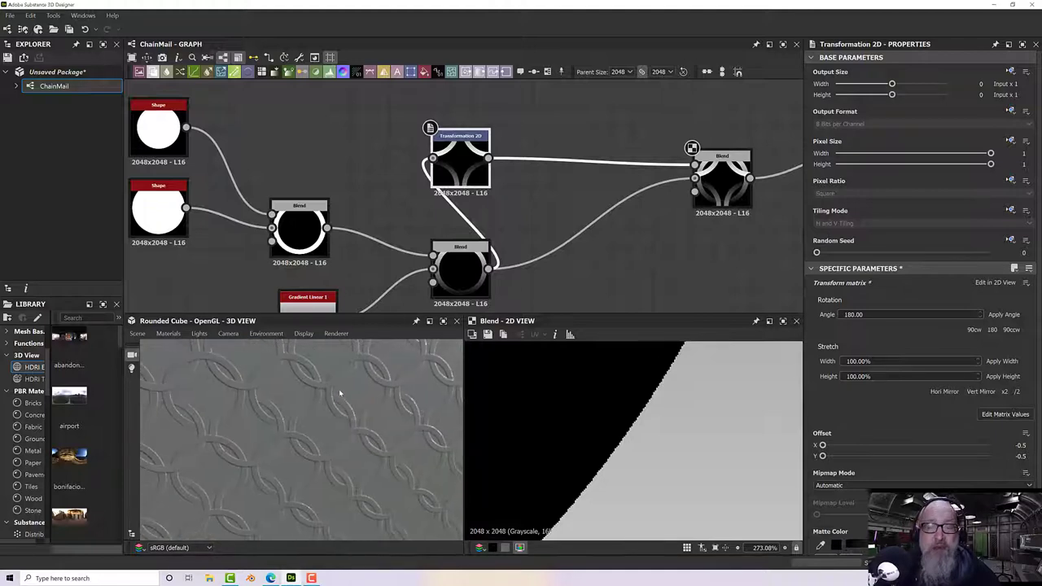
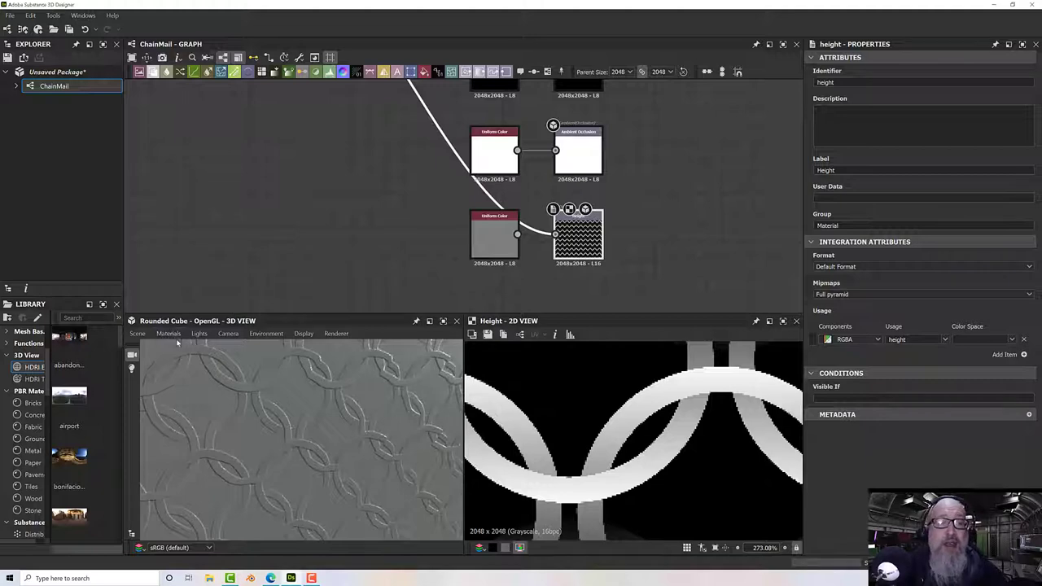
- Set the Default material's Tessellation Factor to 16 in the 3D view and inspect the displaced rings
left_click(171, 334)
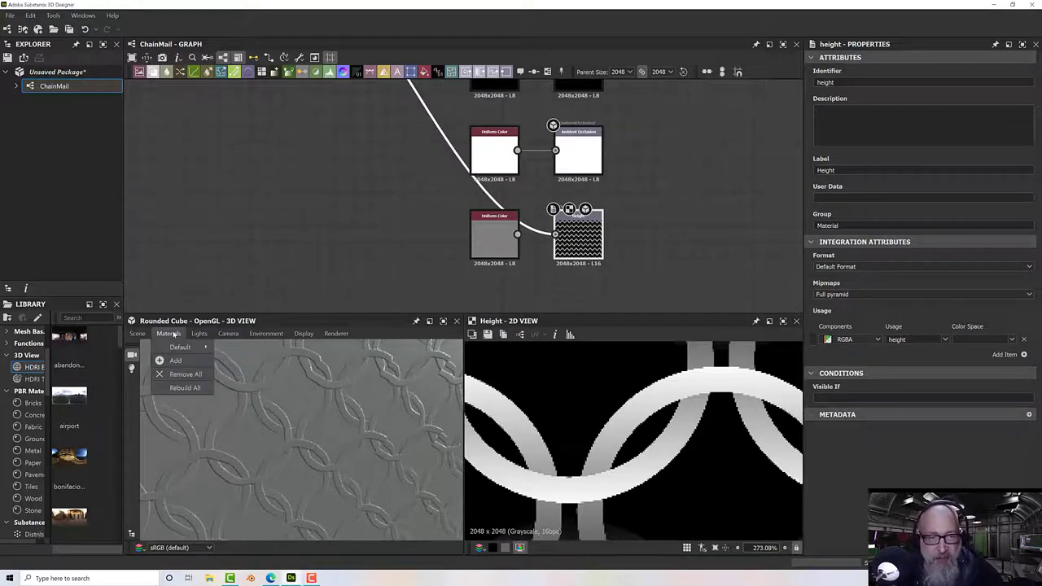
mouse_move(183, 348)
left_click(237, 347)
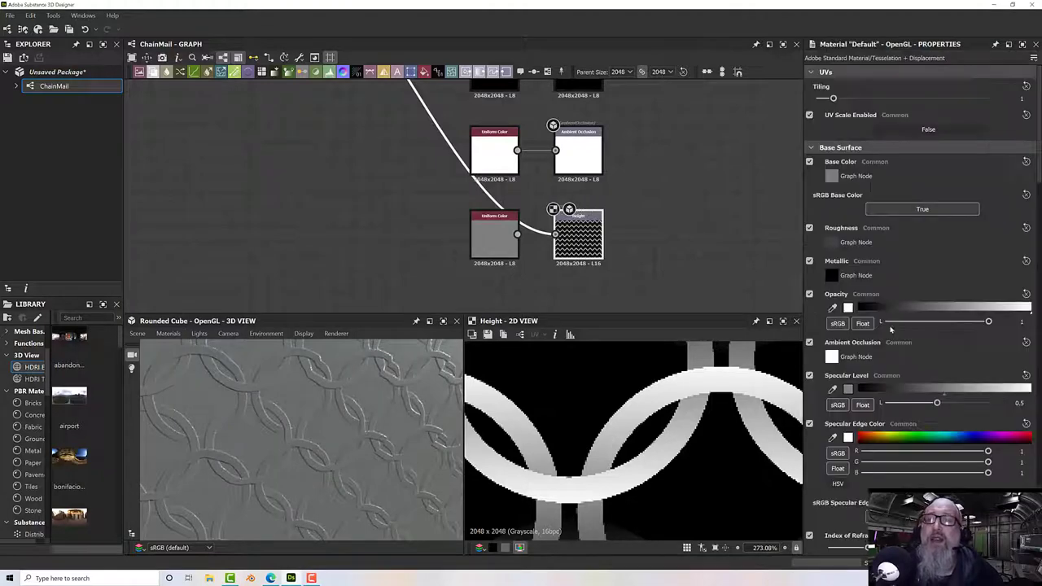
scroll(890, 328, "down", 5)
scroll(890, 328, "down", 5)
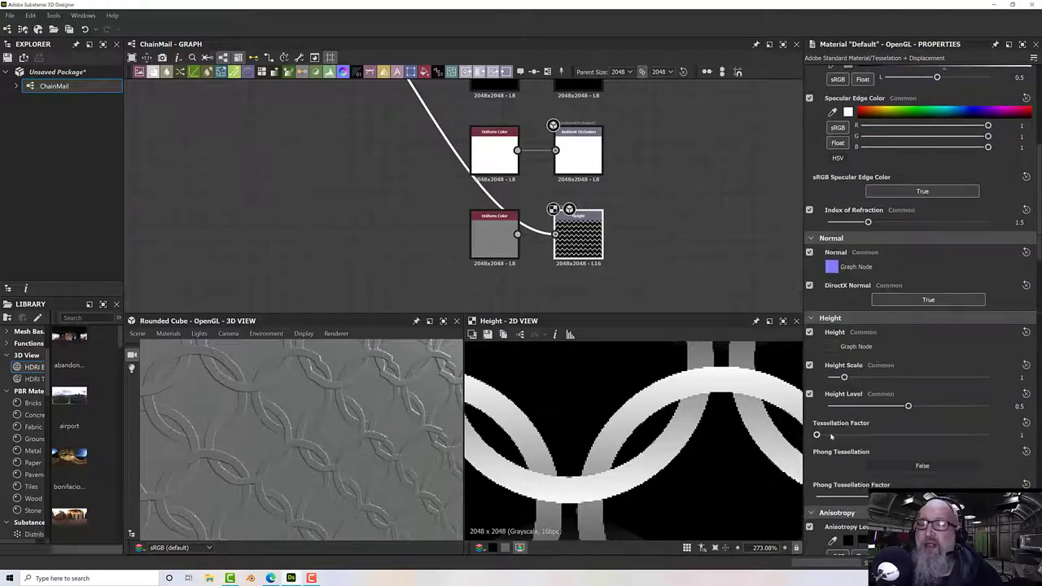
left_click_drag(817, 436, 1001, 443)
left_click_drag(457, 377, 395, 388)
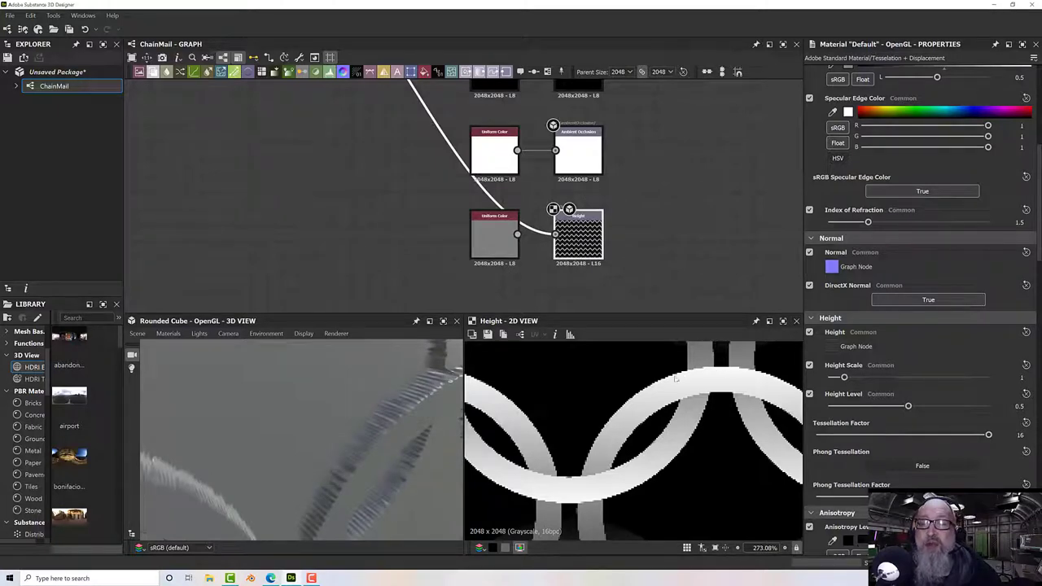
left_click_drag(431, 407, 371, 435)
- Delete the disconnected Uniform Color node beside the Height output
left_click(479, 246)
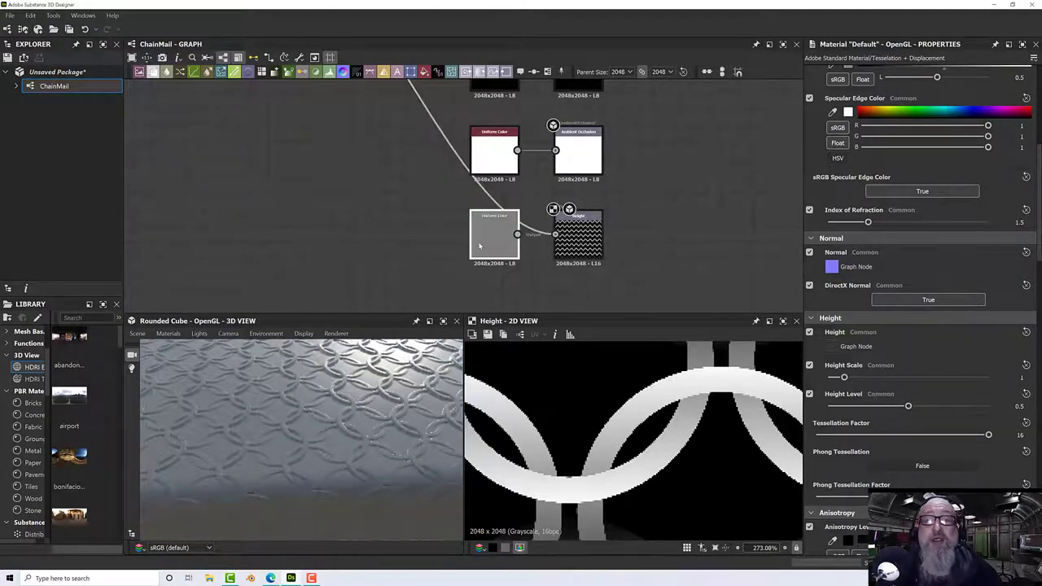
key("Delete")
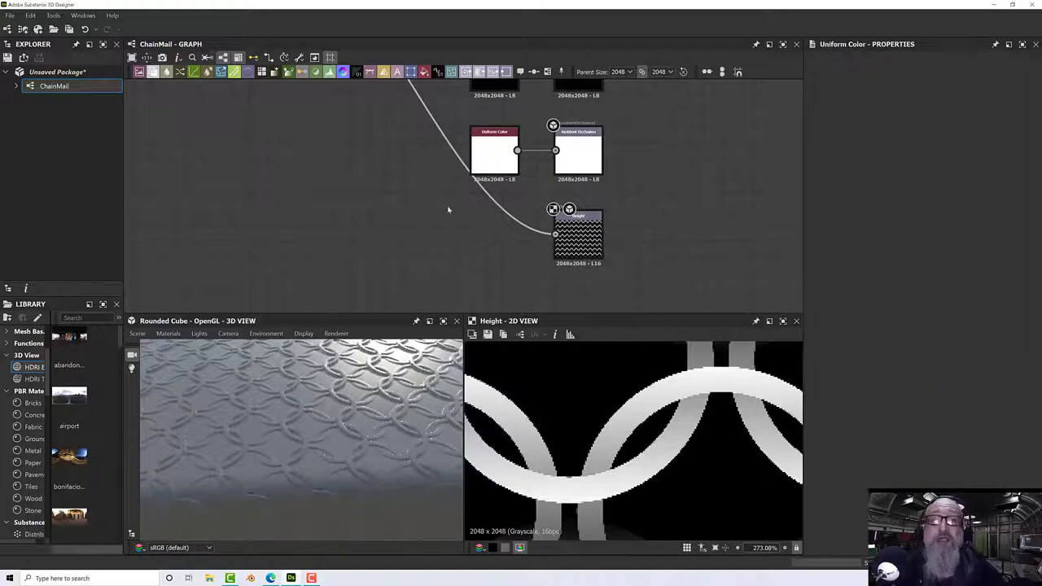
scroll(447, 207, "down", 2)
middle_click_drag(448, 207, 465, 263)
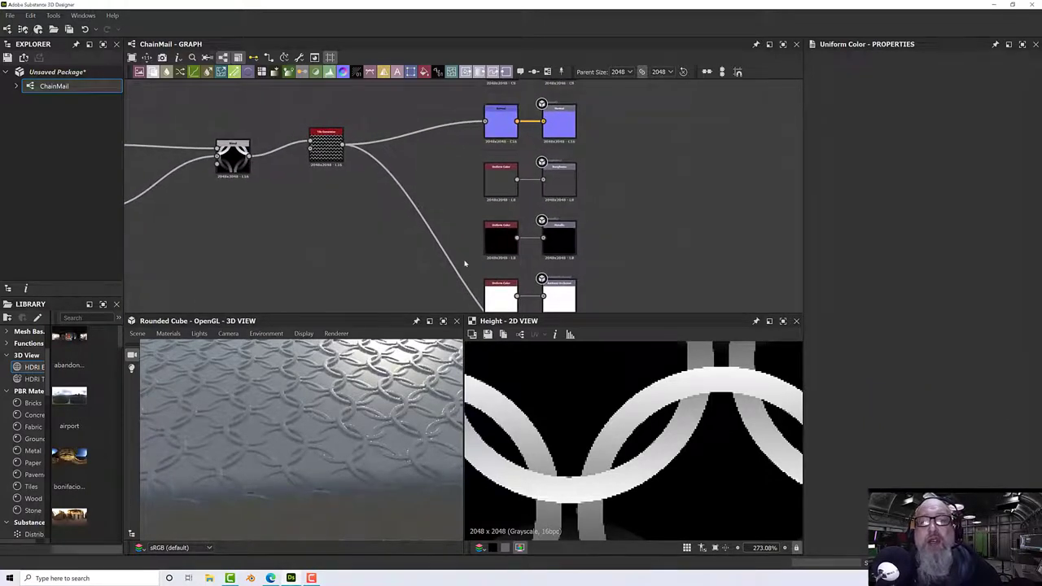
middle_click_drag(464, 218, 465, 279)
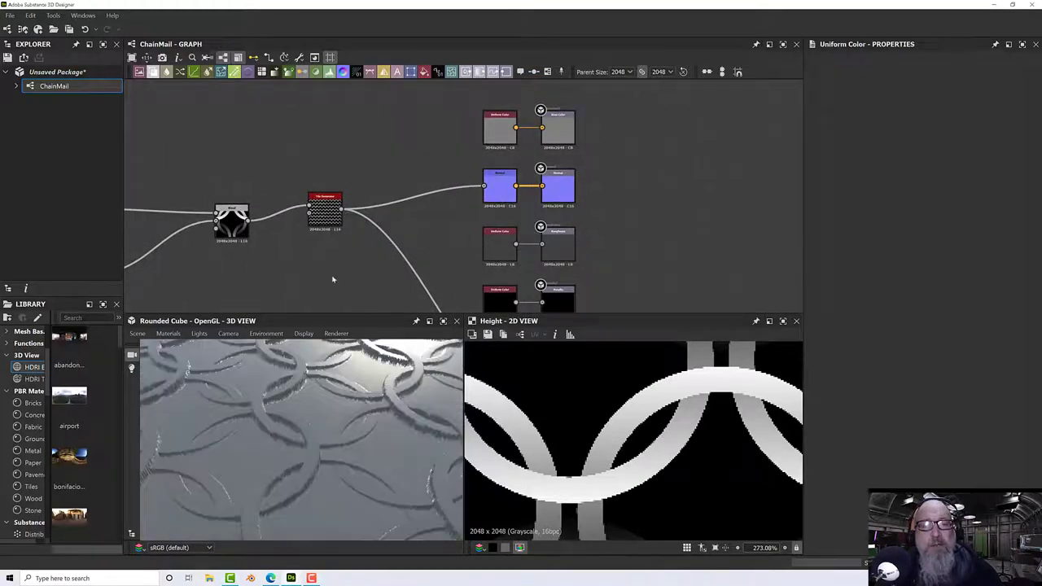
- Set the Normal node's intensity to 3
left_click(498, 191)
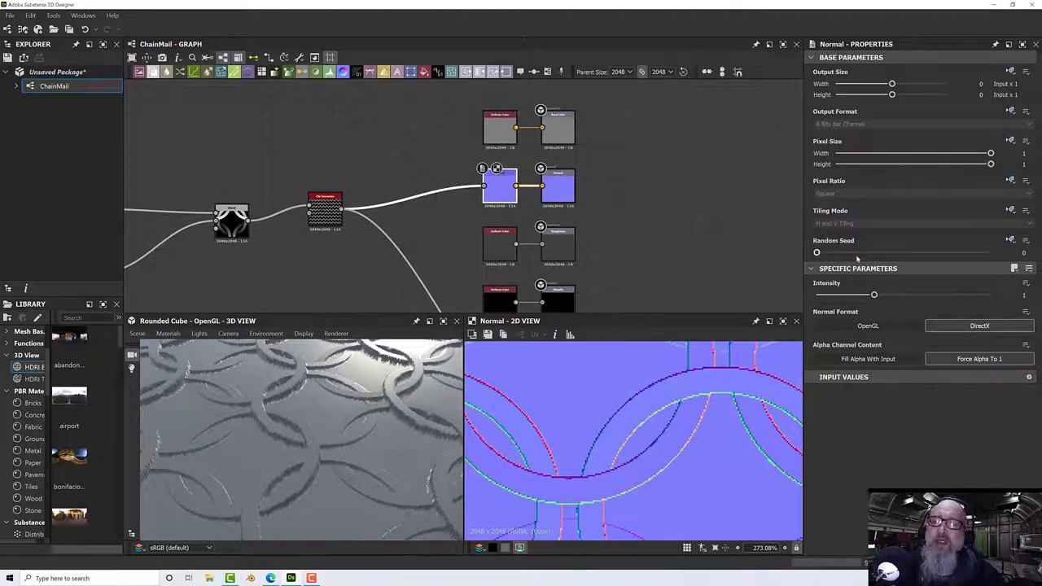
left_click_drag(874, 295, 1010, 300)
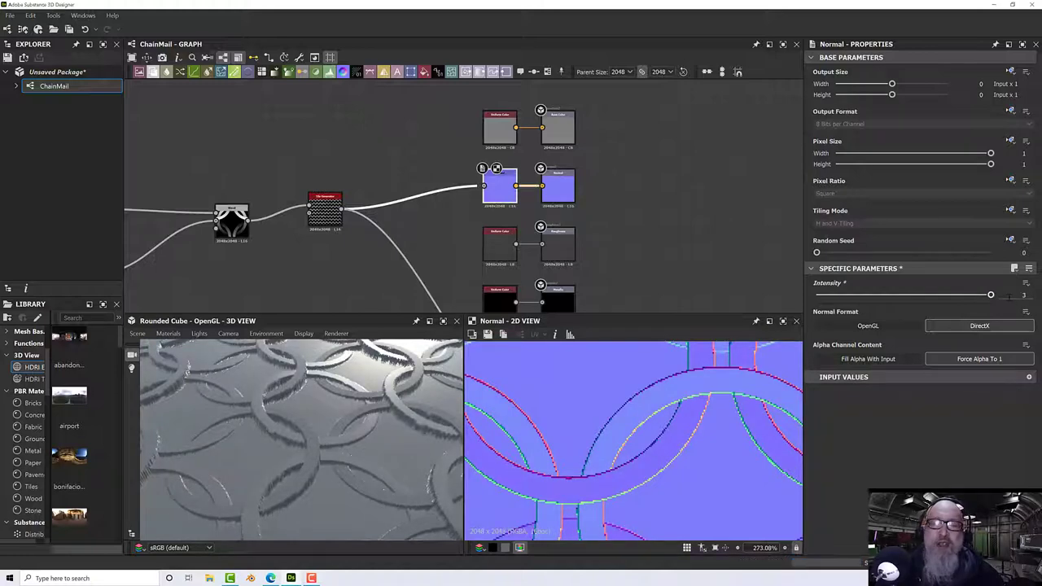
scroll(333, 432, "up", 6)
scroll(334, 432, "down", 8)
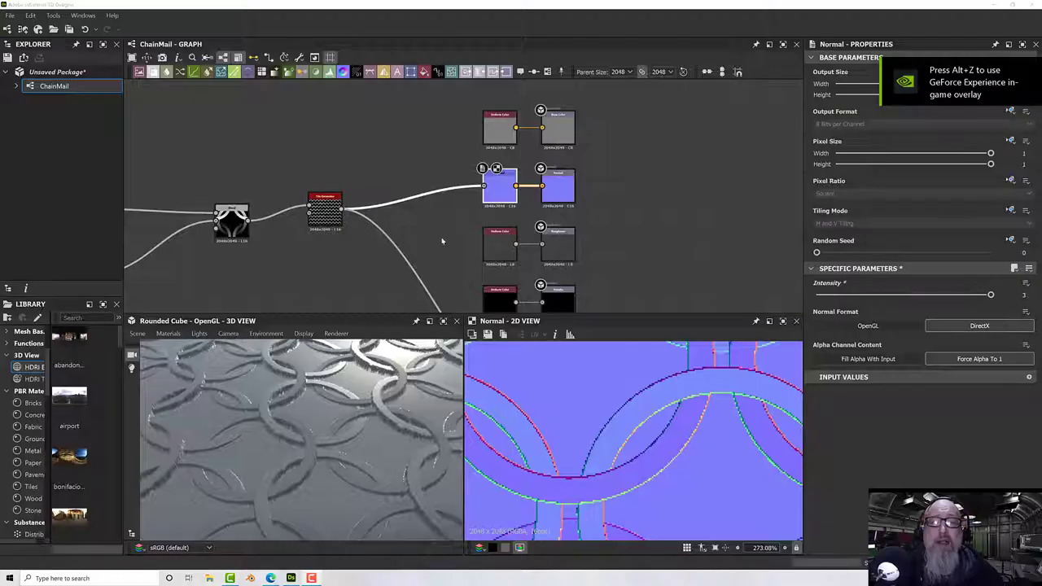
- Show the Tile Generator node's output in the 2D view and examine the tiled ring pattern
mouse_move(442, 239)
middle_mouse_down()
mouse_move(440, 221)
mouse_move(453, 232)
middle_mouse_up()
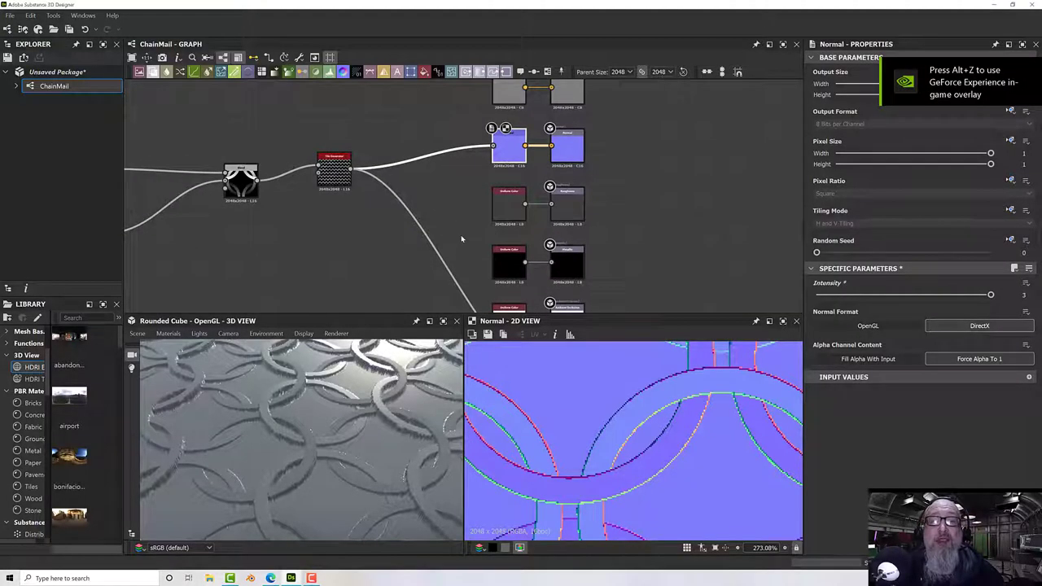
scroll(471, 245, "up", 1)
middle_click_drag(387, 202, 408, 257)
left_click(336, 218)
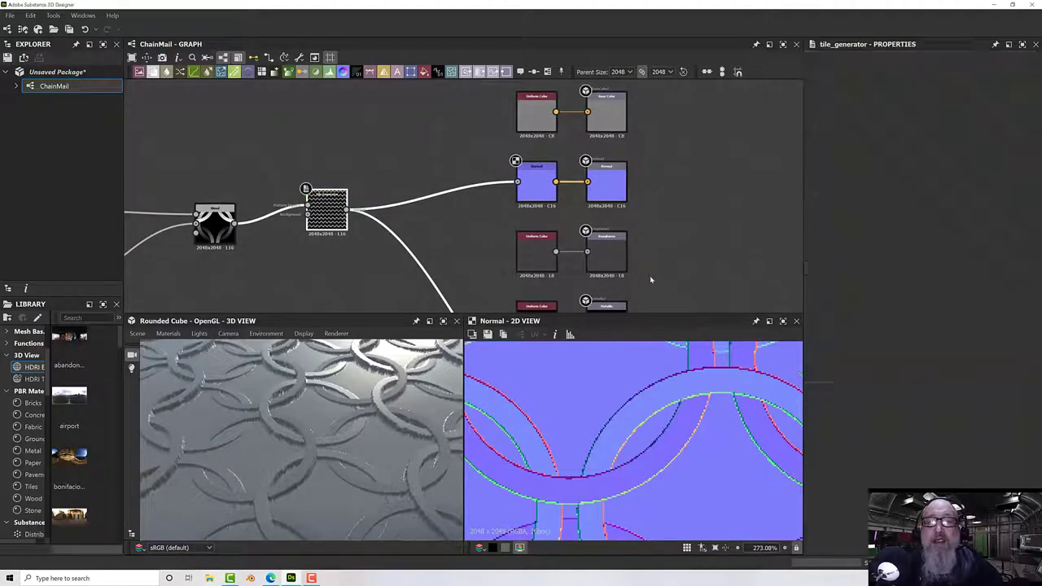
middle_click_drag(651, 277, 589, 203)
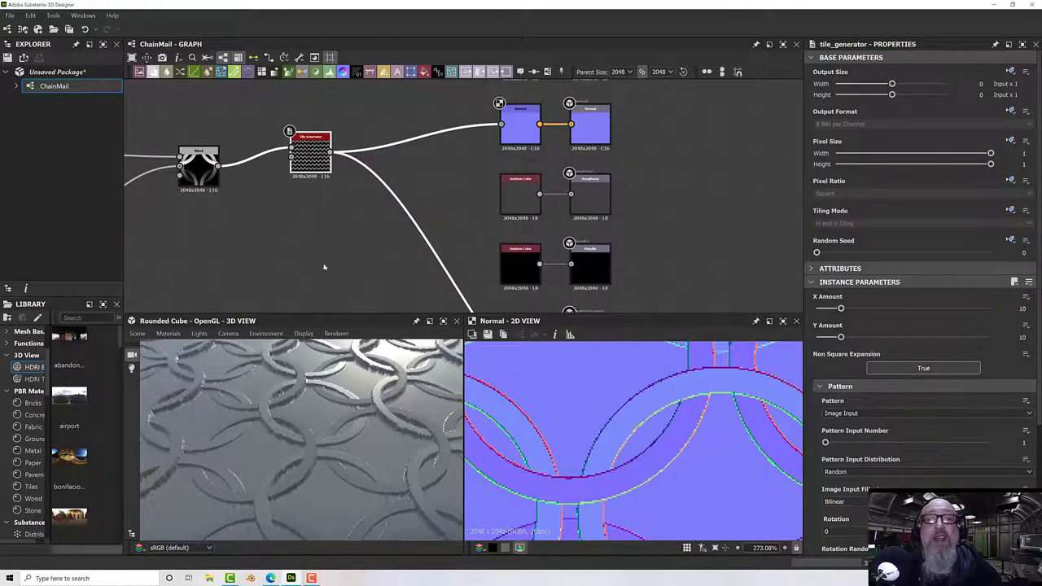
middle_click_drag(313, 191, 345, 221)
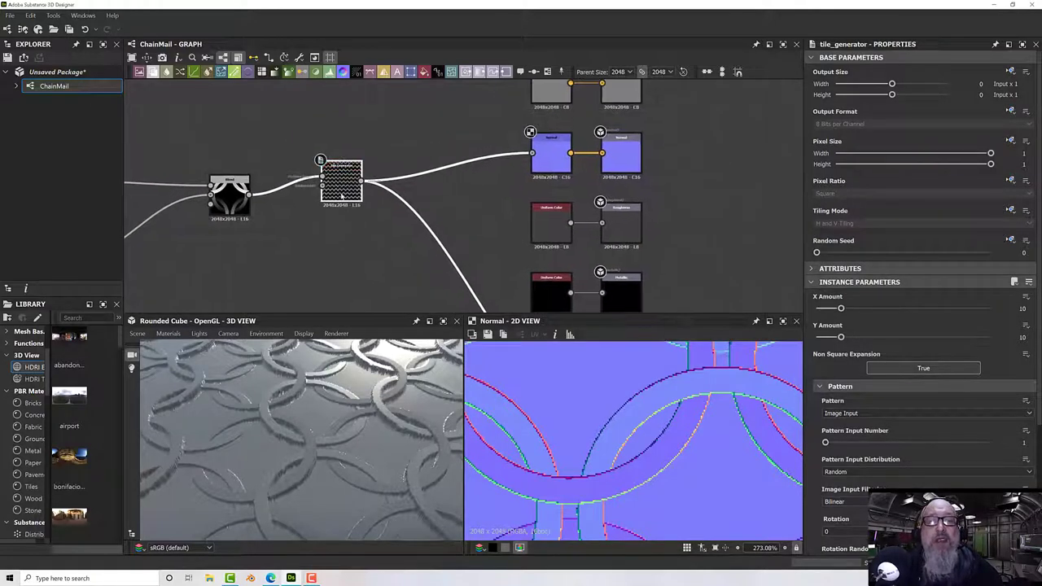
double_click(342, 184)
scroll(614, 420, "down", 4)
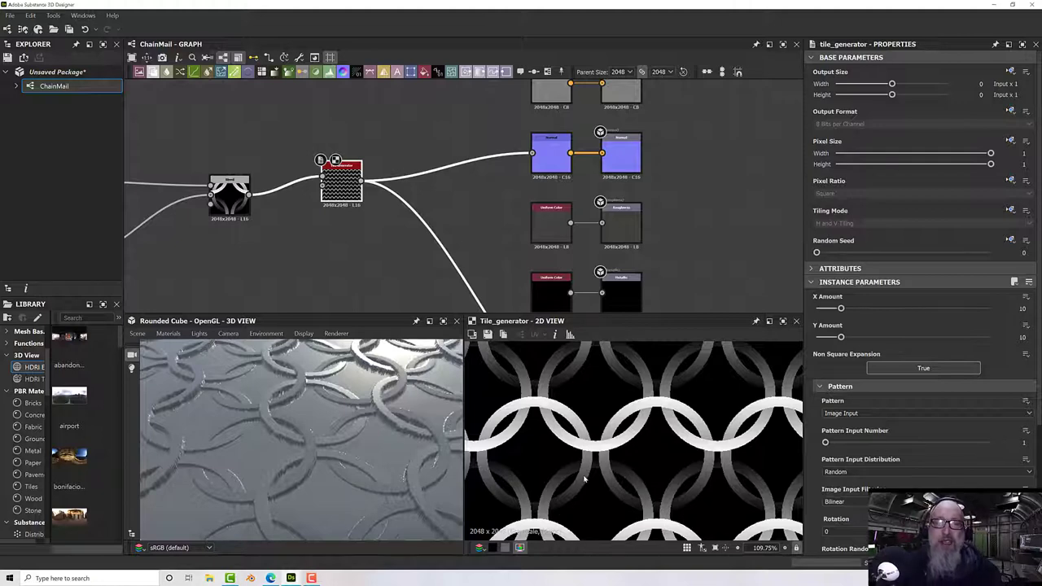
scroll(459, 234, "down", 5)
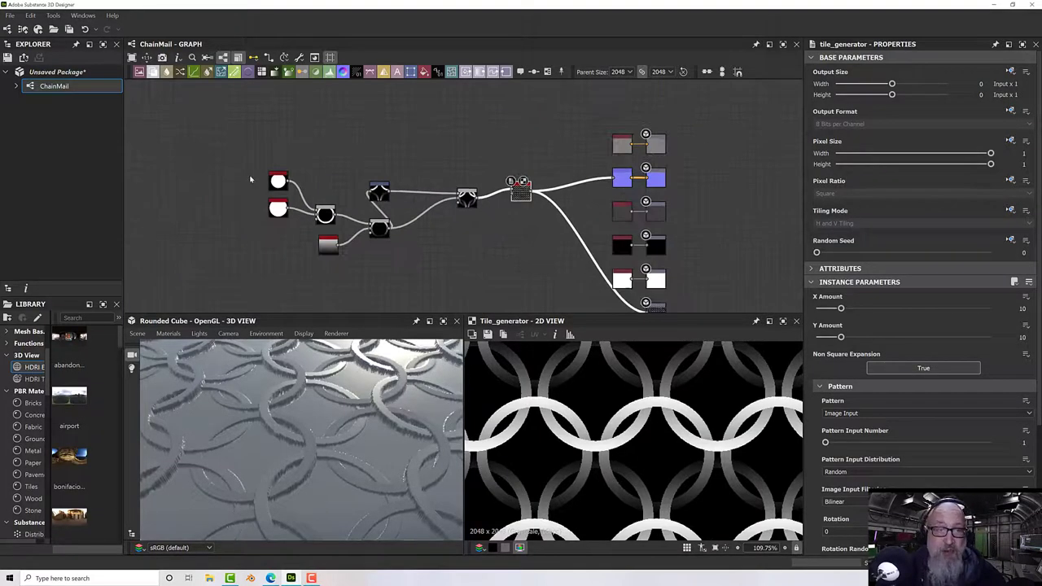
- Shift the ring and Tile Generator nodes away from the outputs and feed the Tile Generator into a new Curve node
left_click_drag(249, 173, 516, 253)
left_click_drag(521, 192, 399, 192)
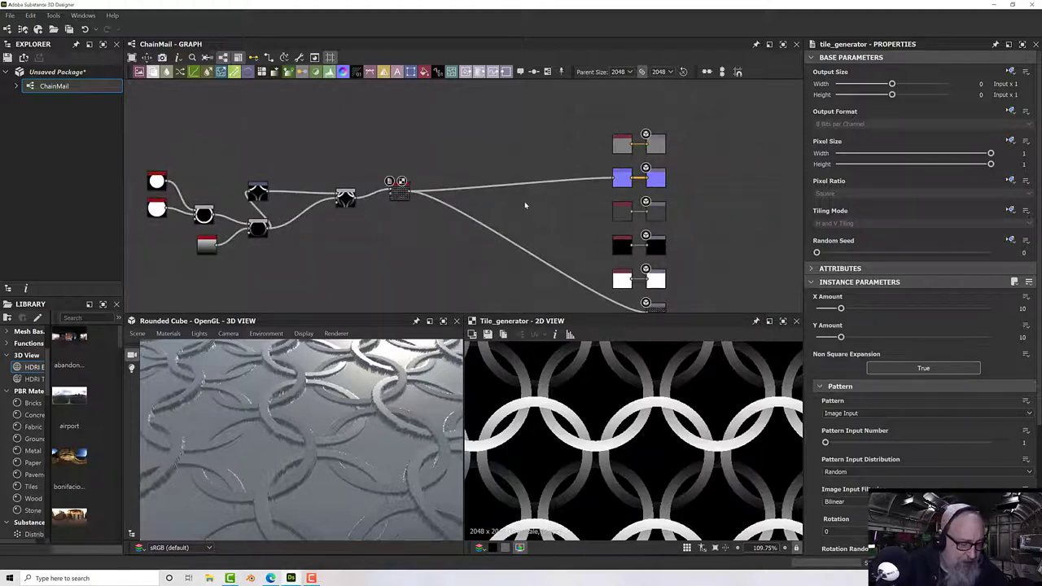
key("space")
type("curve")
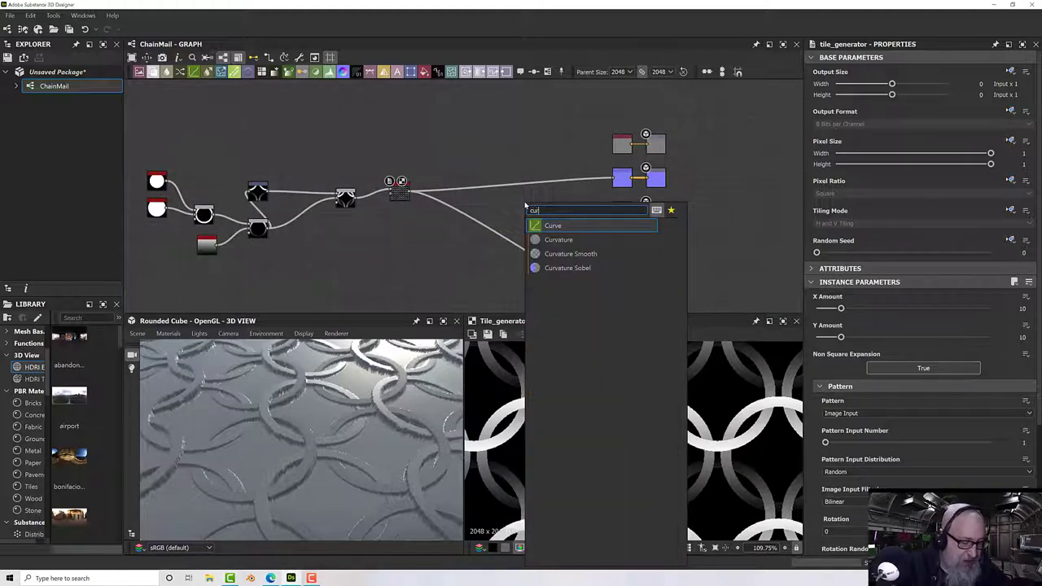
left_click(576, 229)
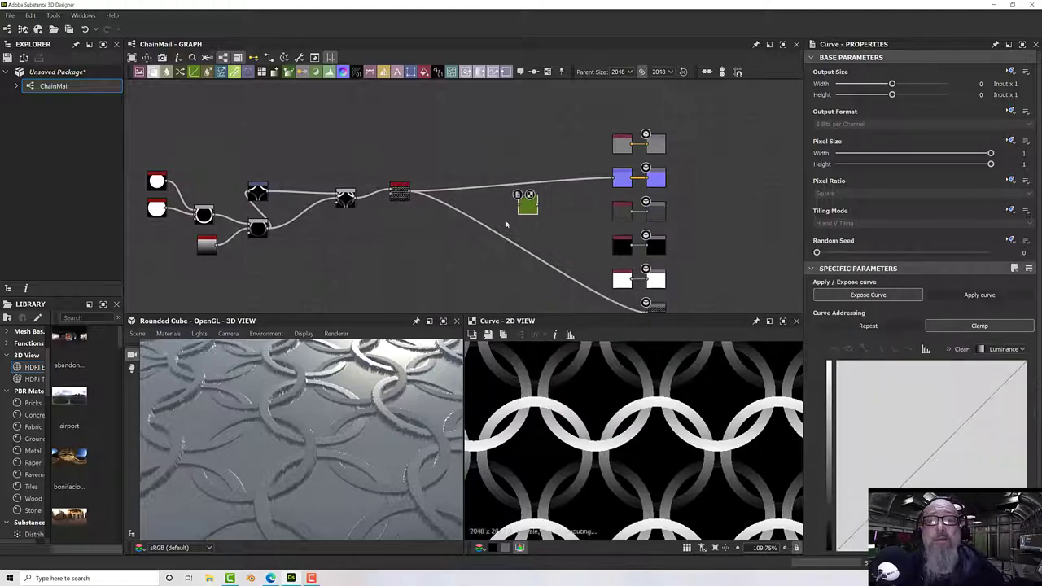
left_click_drag(409, 193, 523, 210)
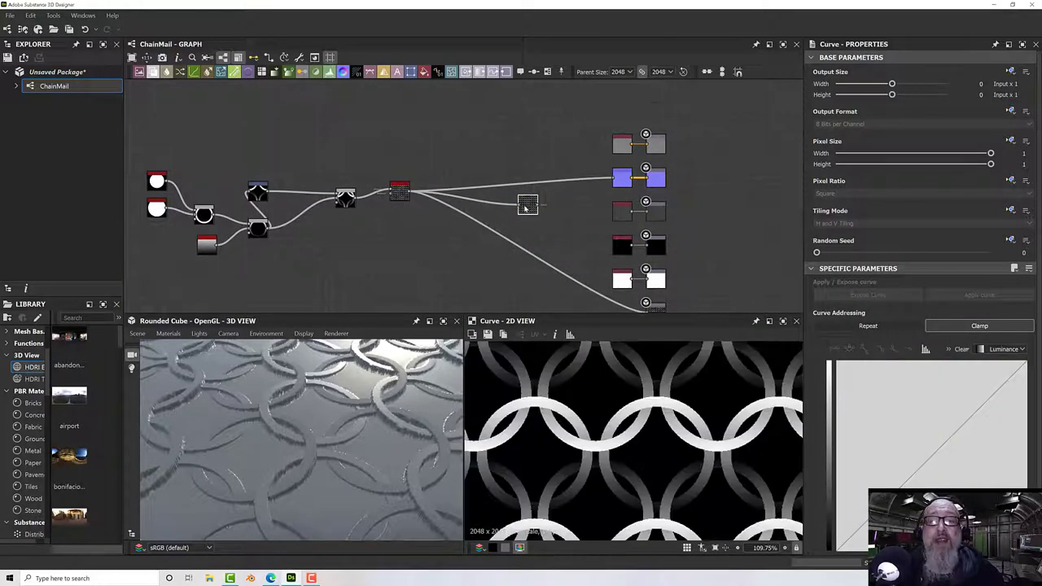
scroll(525, 208, "up", 3)
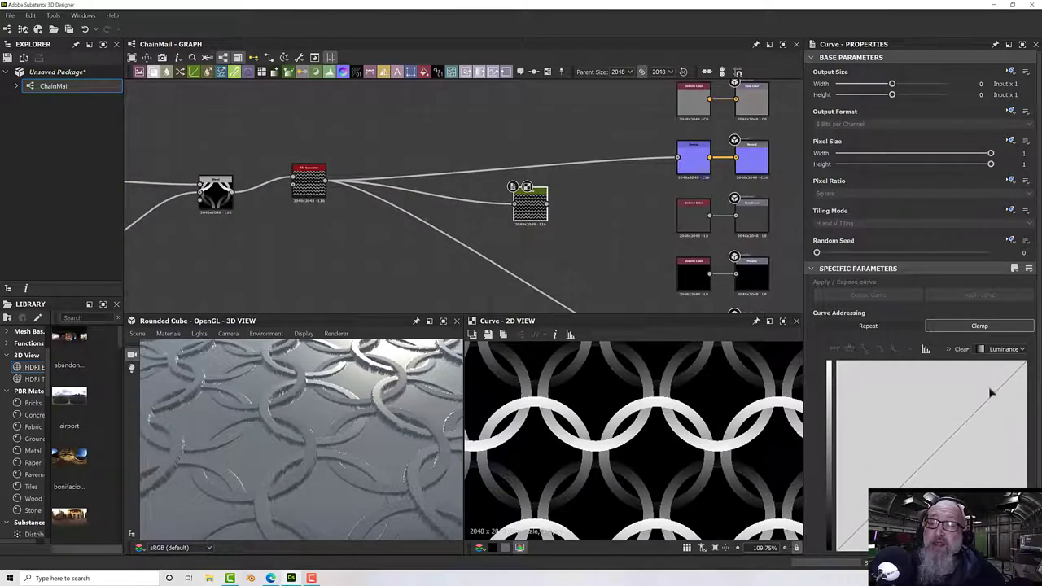
left_click(932, 410)
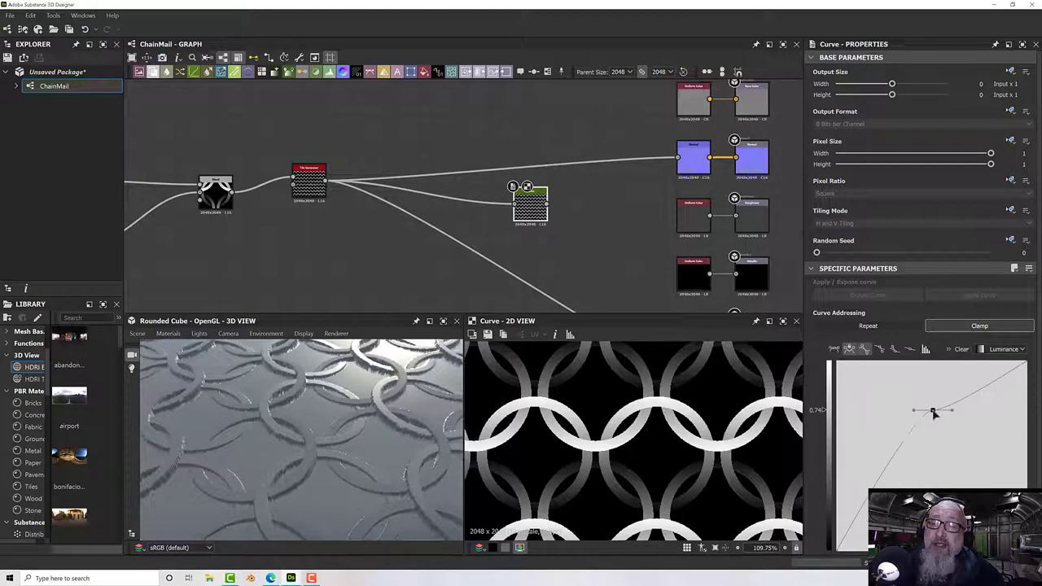
left_click_drag(932, 410, 936, 420)
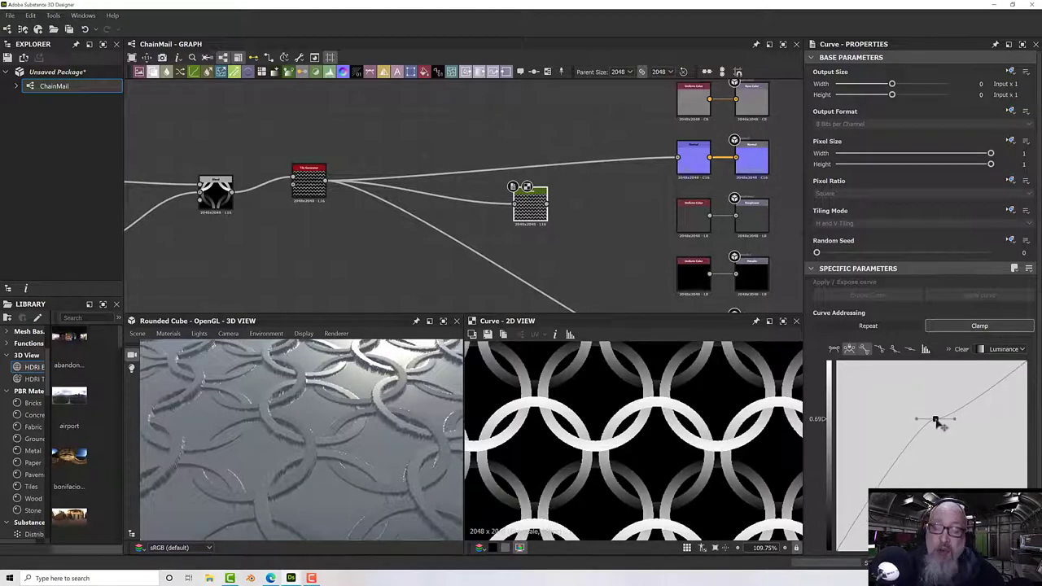
key("Delete")
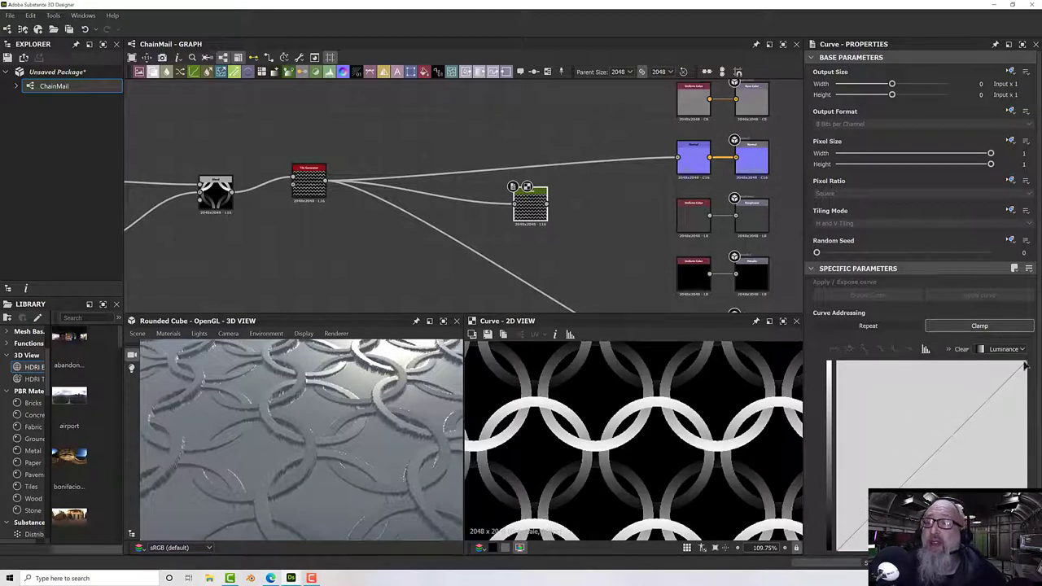
- Slide the Curve's white endpoint along the maximum level almost to the black end and connect the Curve node to the Roughness output
mouse_move(1028, 366)
left_mouse_down()
mouse_move(885, 374)
mouse_move(868, 358)
mouse_move(850, 364)
mouse_move(1034, 359)
left_mouse_up()
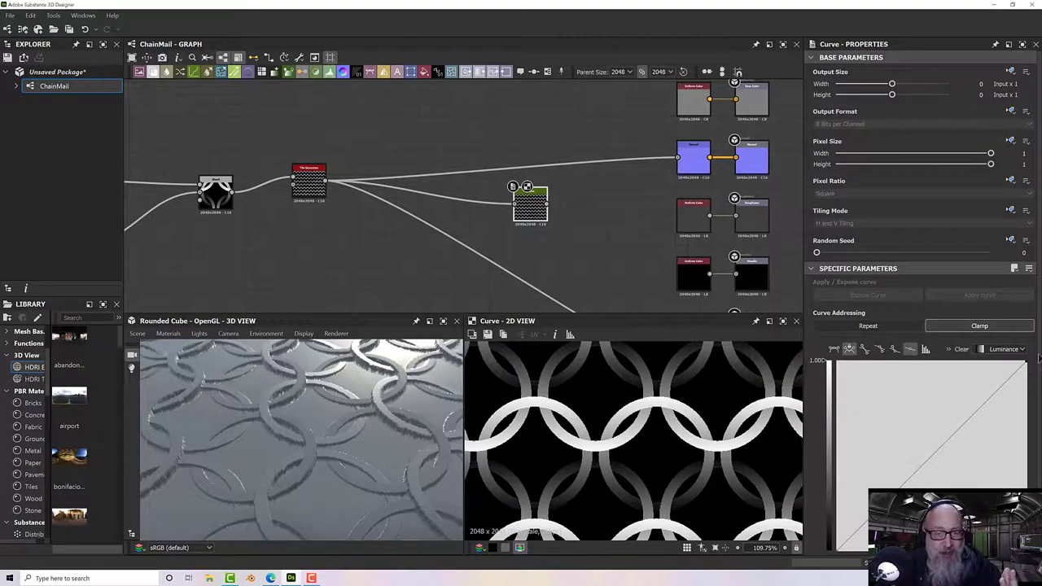
left_click_drag(1028, 361, 844, 362)
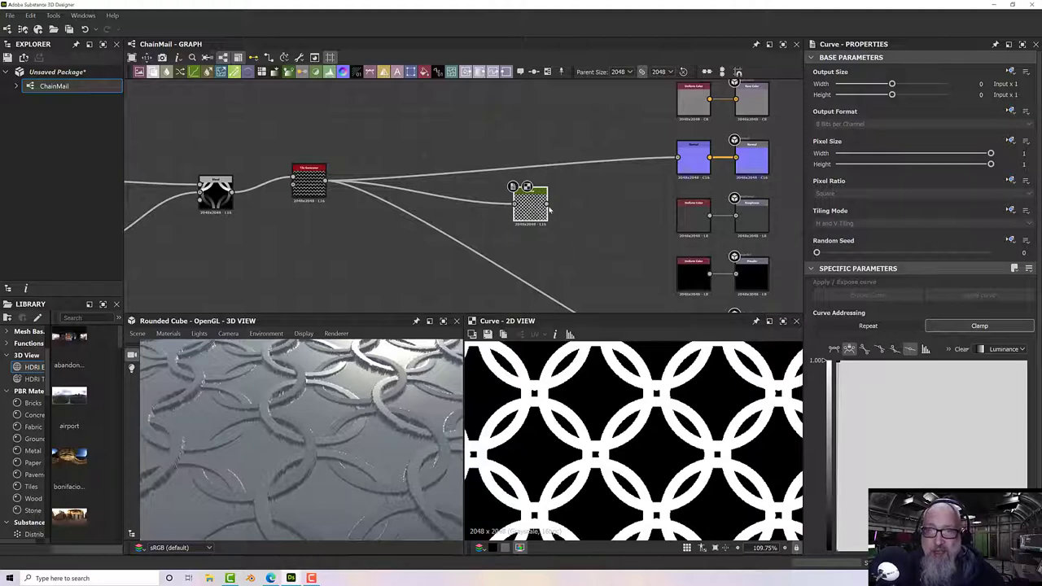
left_click_drag(549, 210, 737, 222)
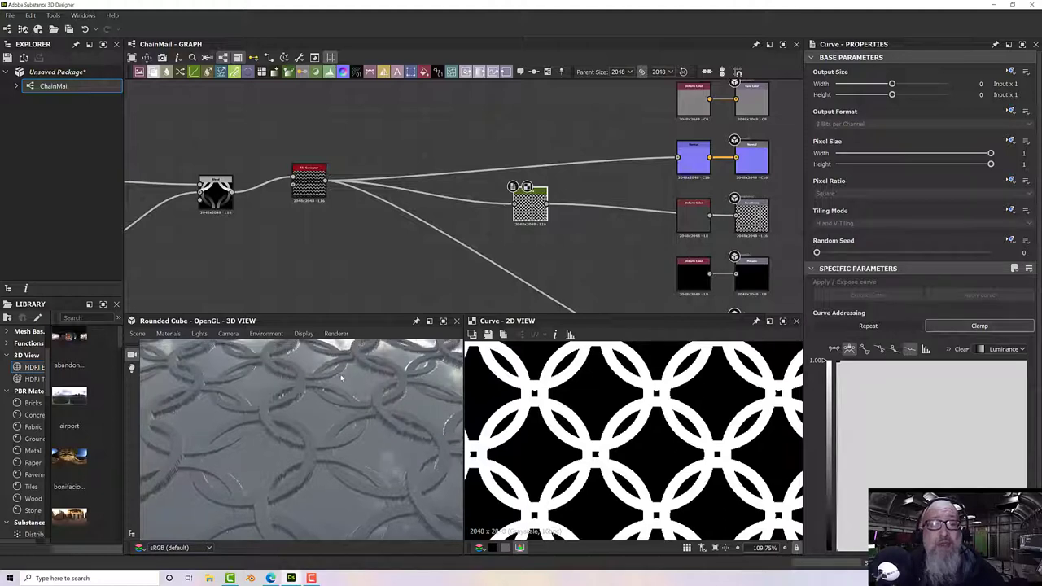
left_click_drag(301, 464, 346, 406)
left_click_drag(352, 394, 391, 360)
- Insert an Invert Grayscale node between the Curve node and the Roughness output and inspect the cube's reflections in the 3D view
left_click_drag(525, 214, 483, 214)
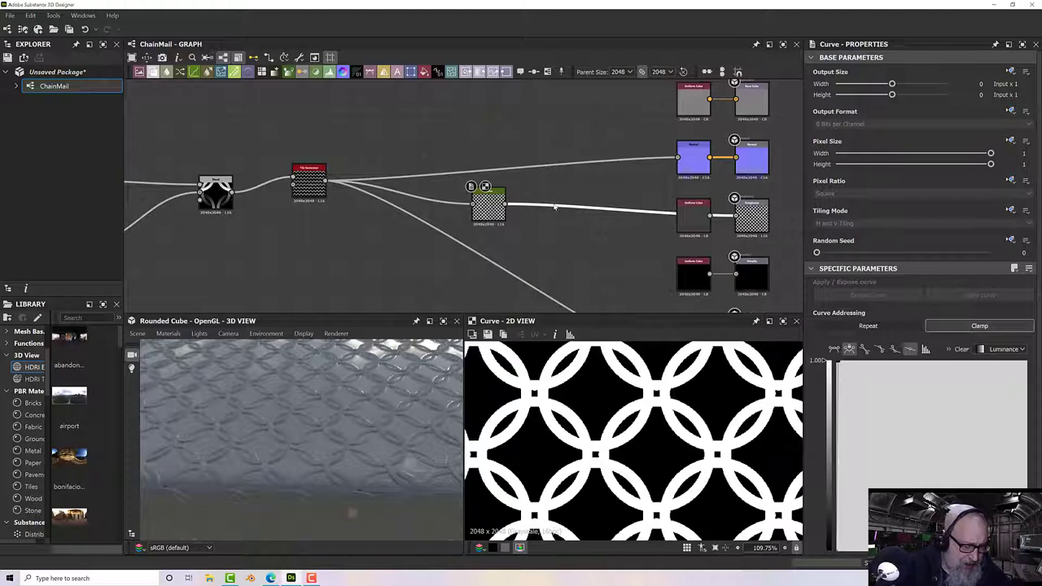
key("space")
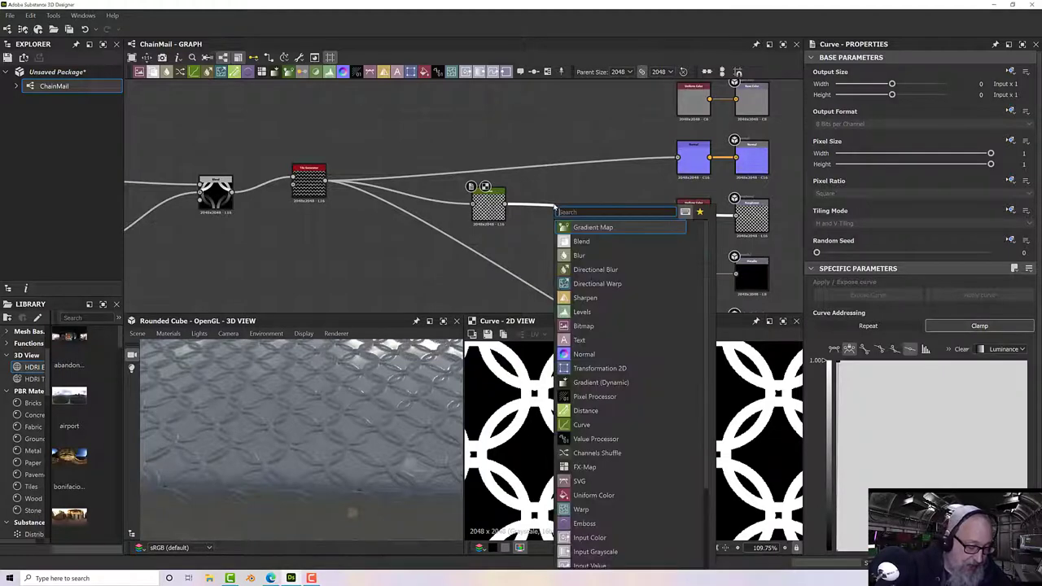
type("invert")
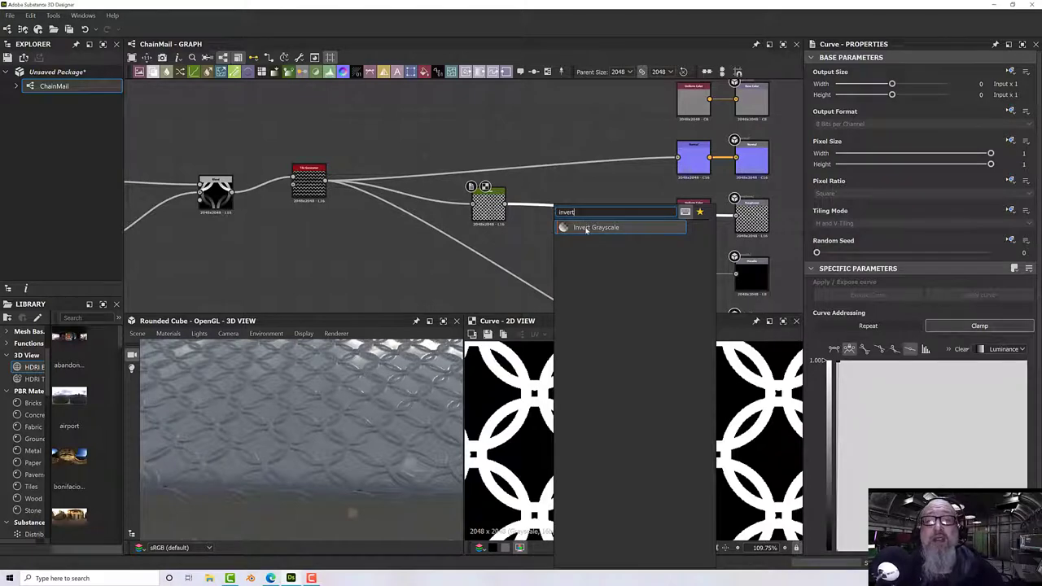
left_click(617, 227)
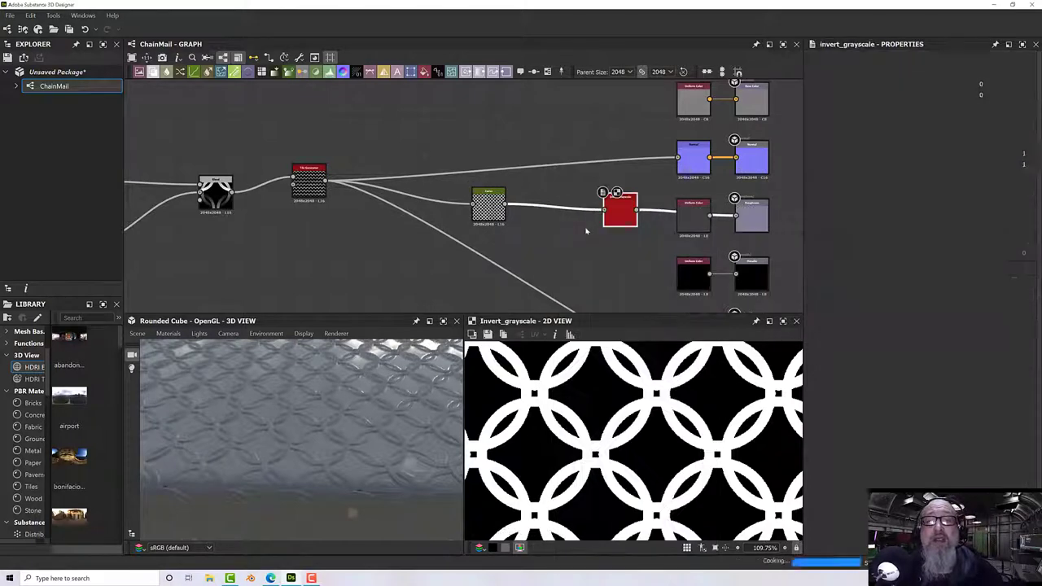
left_click_drag(617, 221, 596, 224)
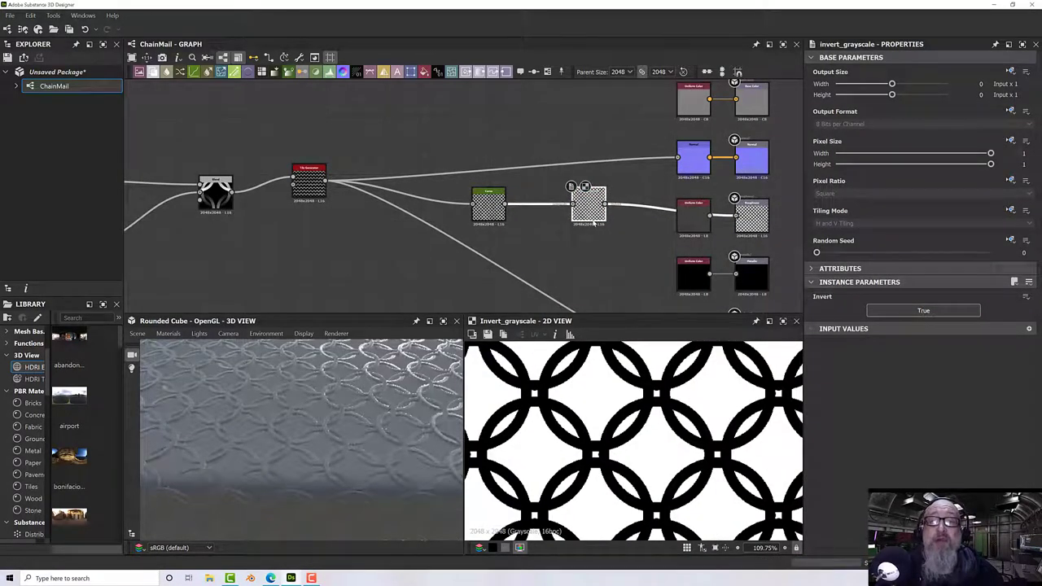
scroll(393, 372, "up", 3)
left_click_drag(394, 372, 422, 290)
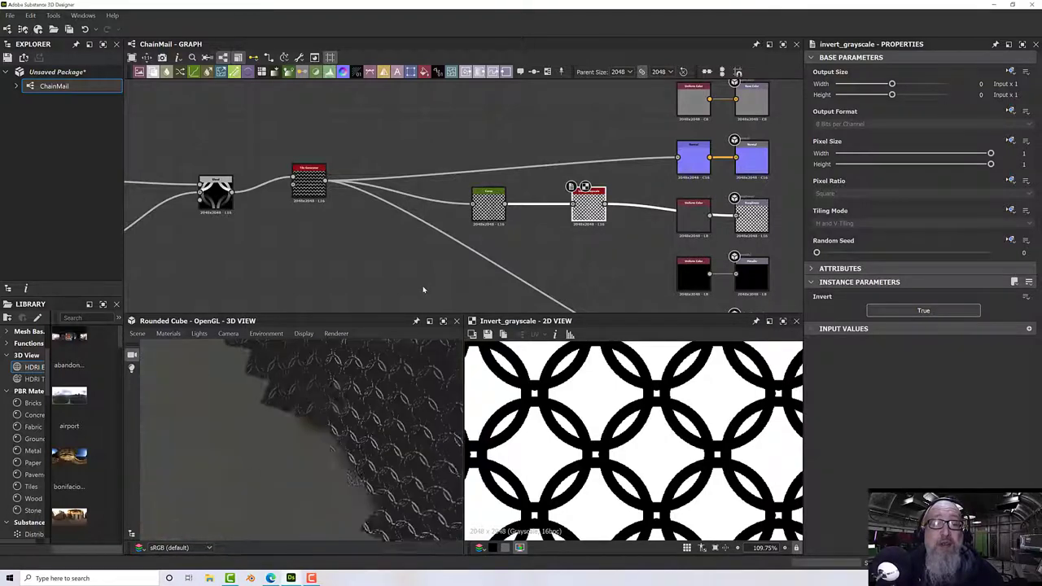
scroll(422, 289, "down", 5)
left_click_drag(382, 388, 346, 431)
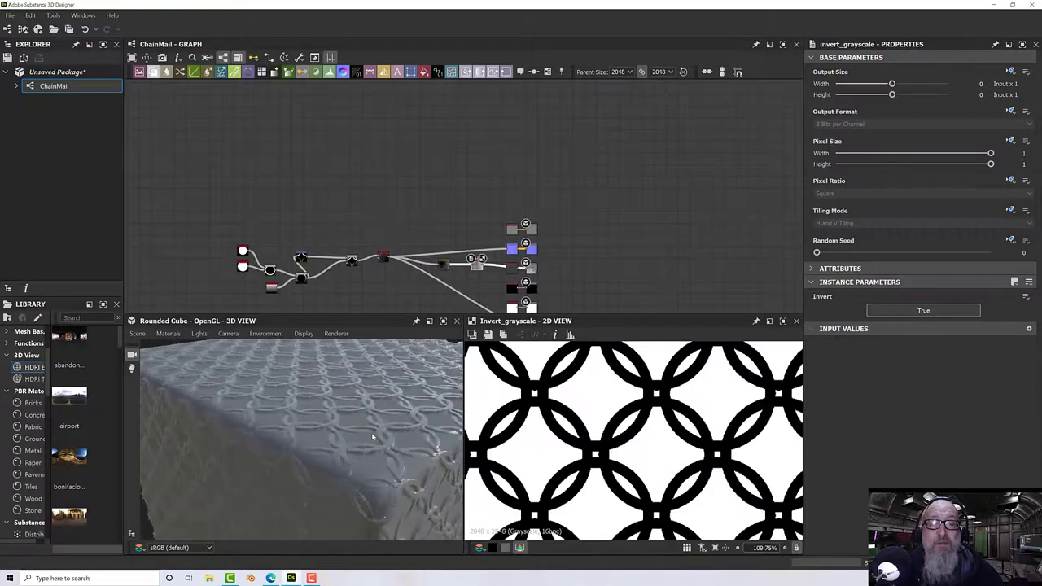
- Compare the cube's shading with the Normal node's intensity at 0 and back at 3
scroll(480, 262, "up", 3)
scroll(485, 266, "up", 3)
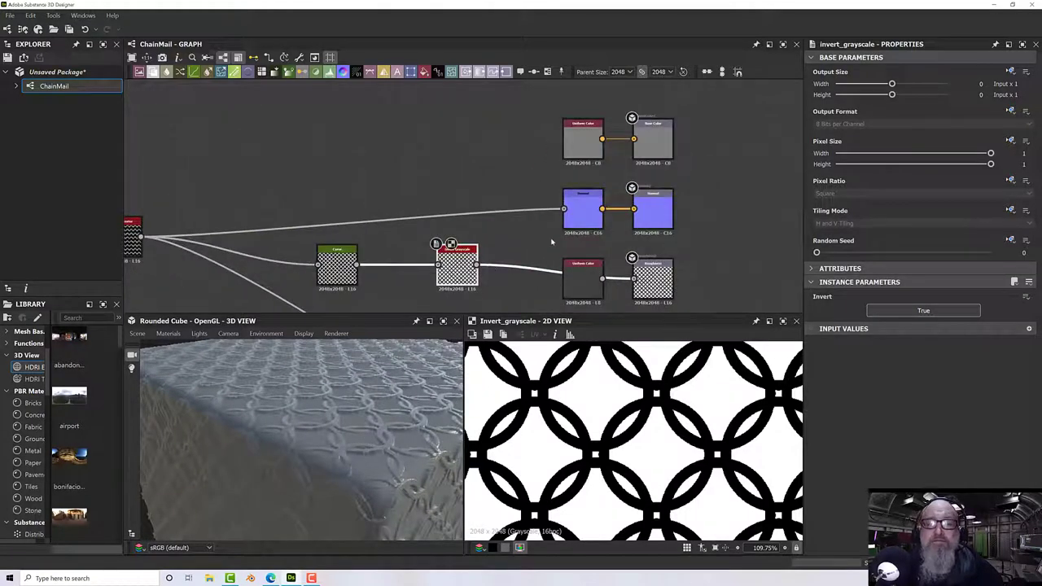
left_click(574, 221)
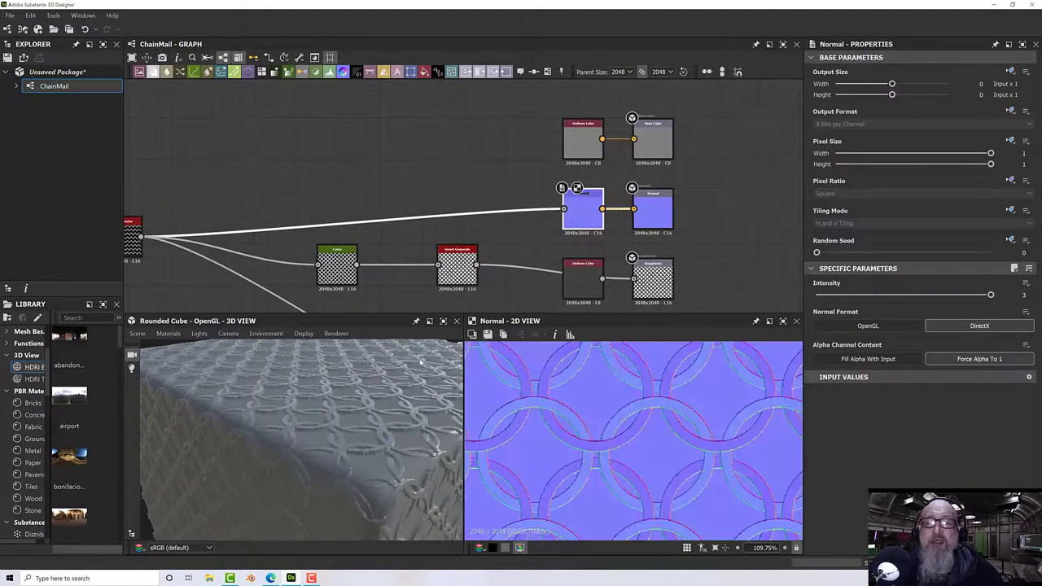
left_click_drag(991, 296, 765, 299)
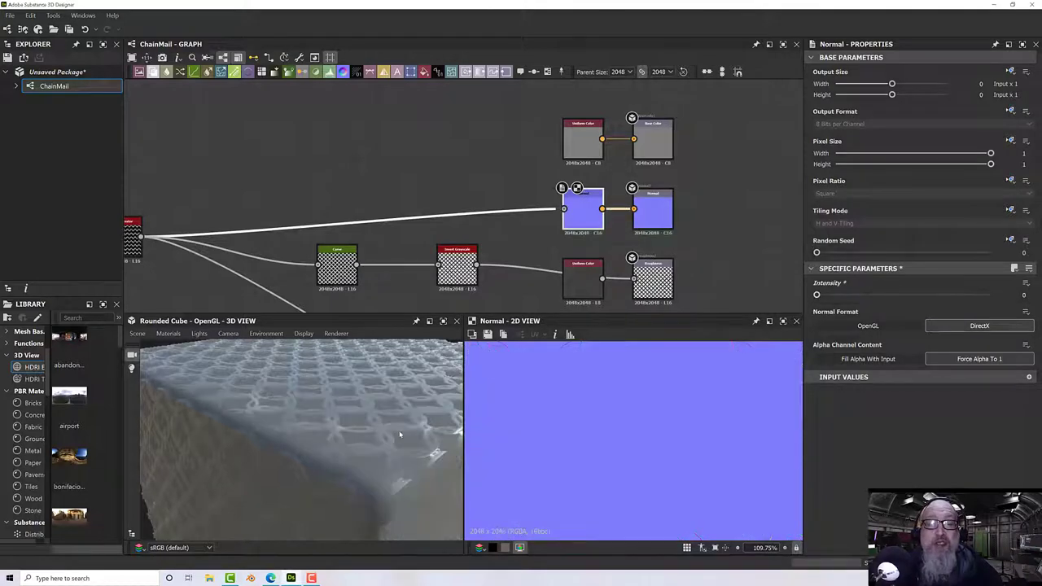
left_click_drag(277, 468, 410, 356)
left_click_drag(357, 403, 387, 406)
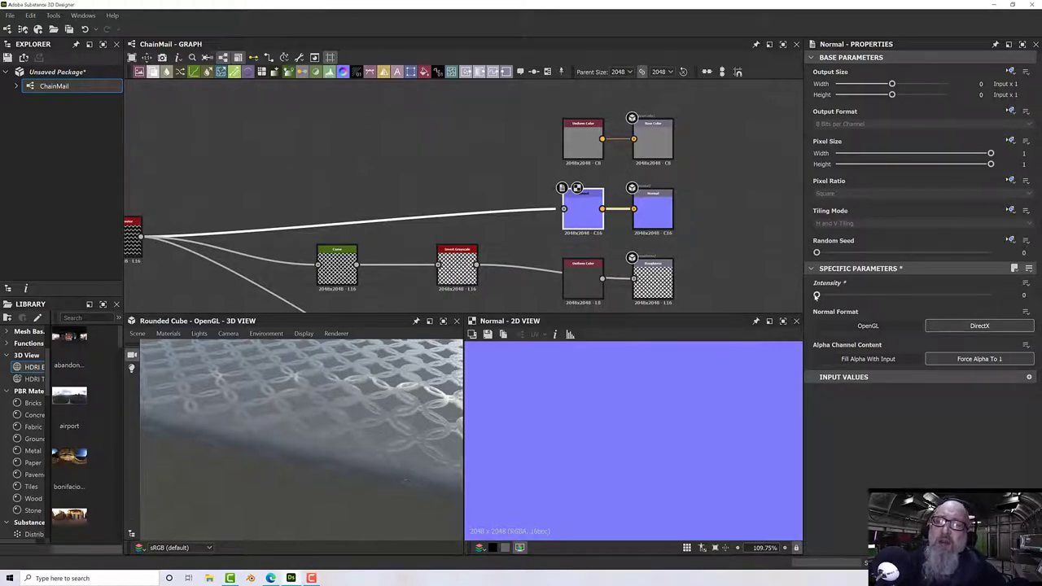
left_click_drag(817, 297, 1017, 302)
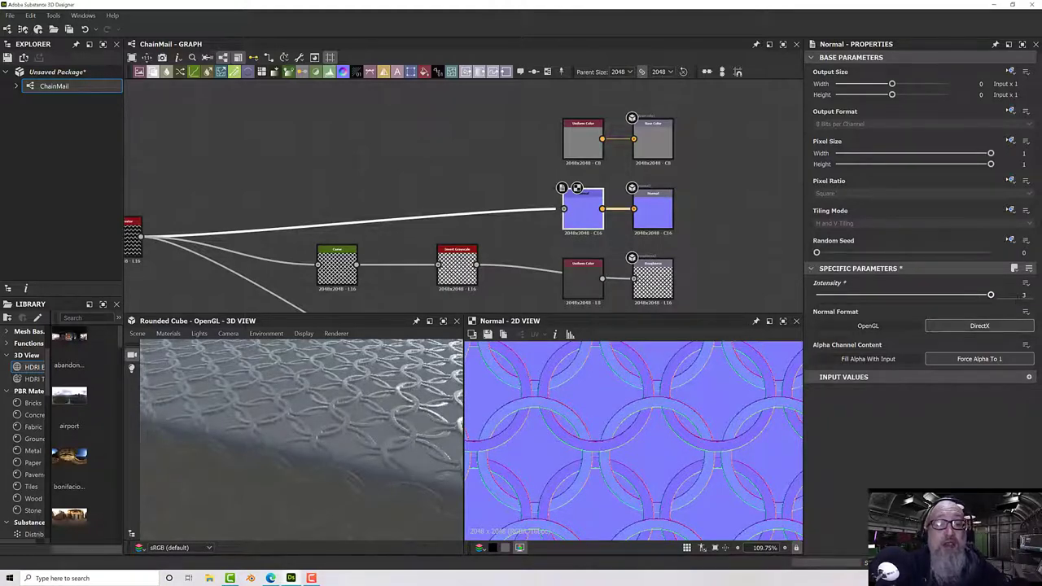
left_click_drag(345, 482, 370, 451)
scroll(365, 414, "up", 5)
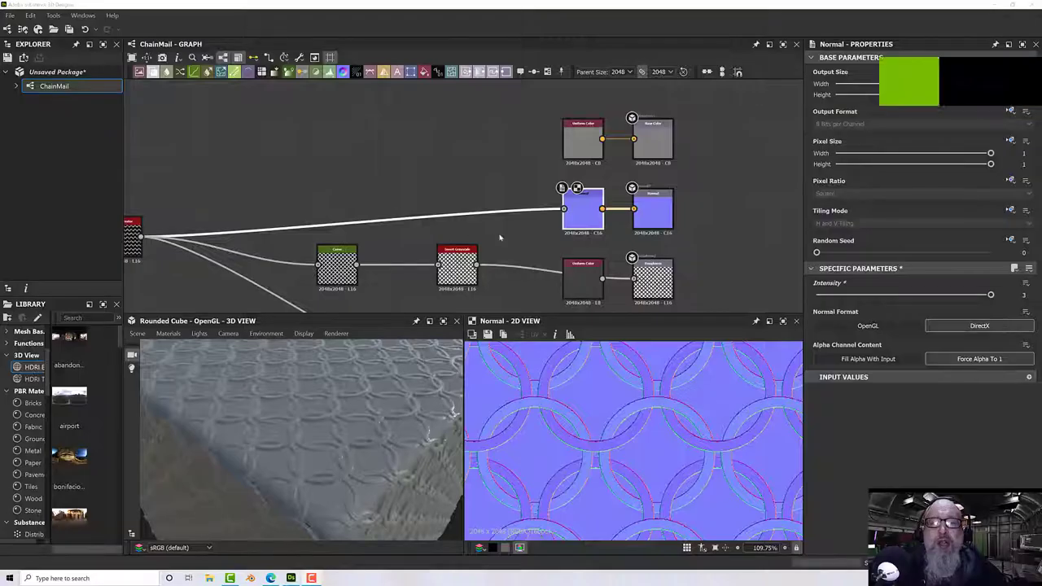
- Connect the Invert Grayscale node's output to the Metallic output and inspect the rings up close in the 3D view
middle_click_drag(505, 253, 430, 166)
scroll(573, 260, "up", 2)
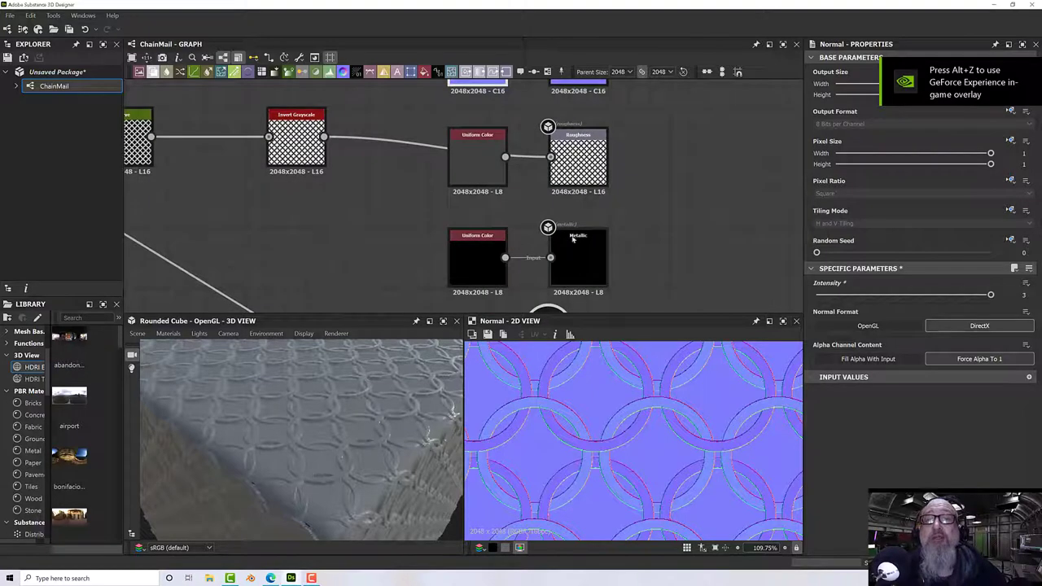
left_click(574, 175)
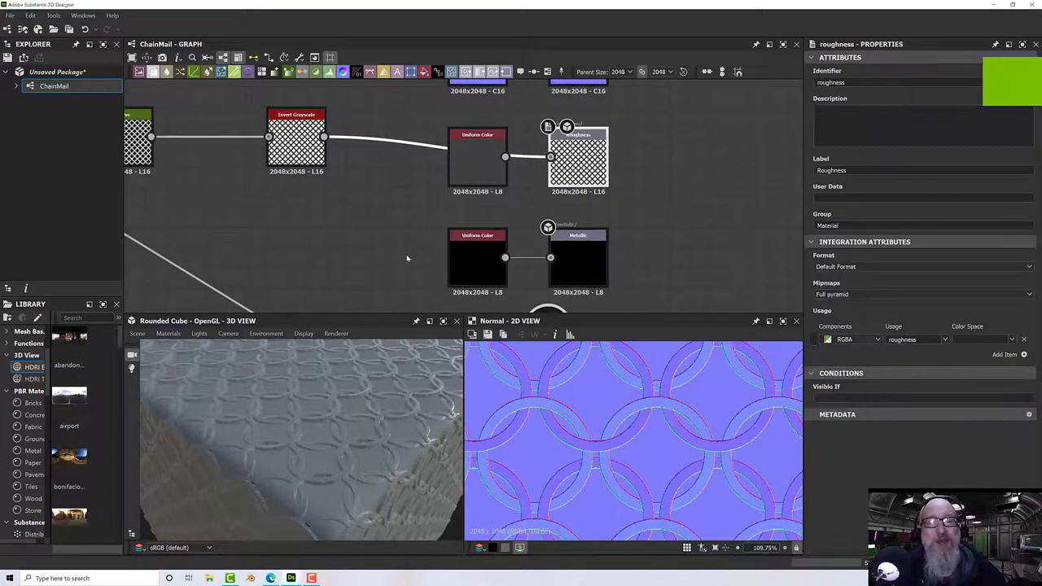
left_click_drag(324, 136, 551, 258)
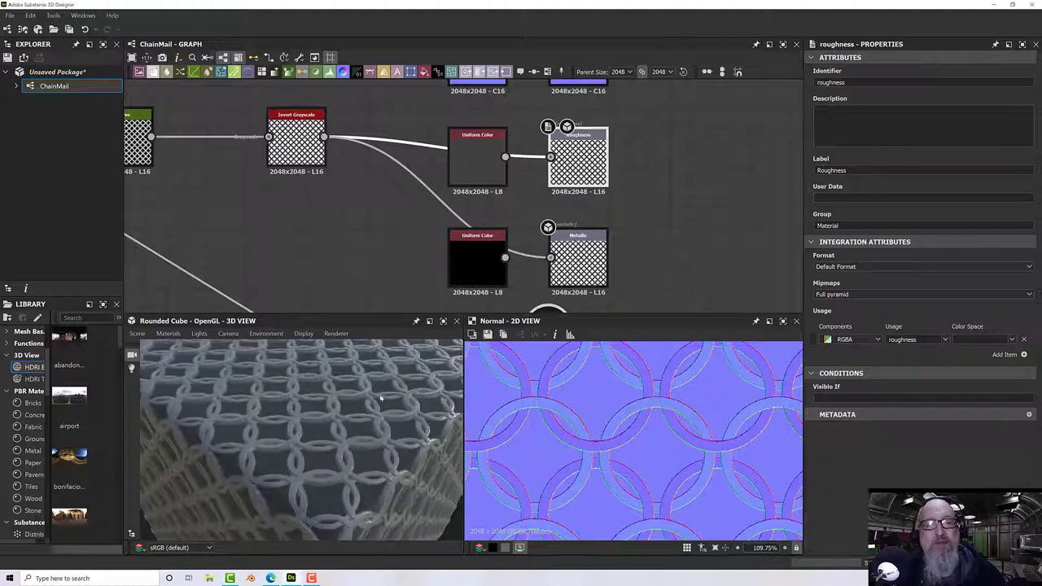
scroll(381, 390, "up", 3)
scroll(379, 389, "down", 5)
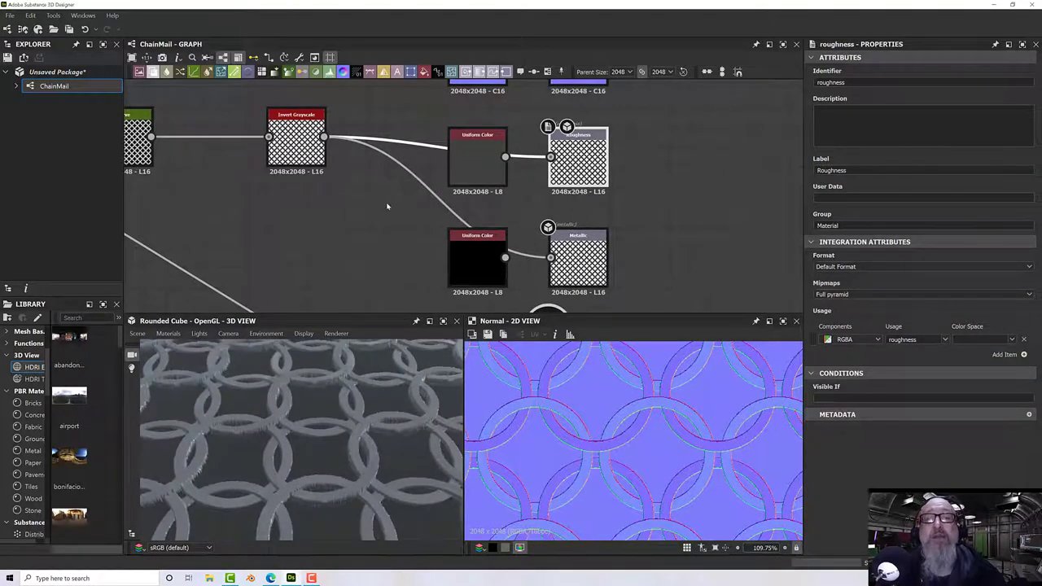
- Disconnect the Roughness output and delete the unused Uniform Color nodes beside the Roughness and Metallic outputs
middle_click_drag(388, 206, 386, 242)
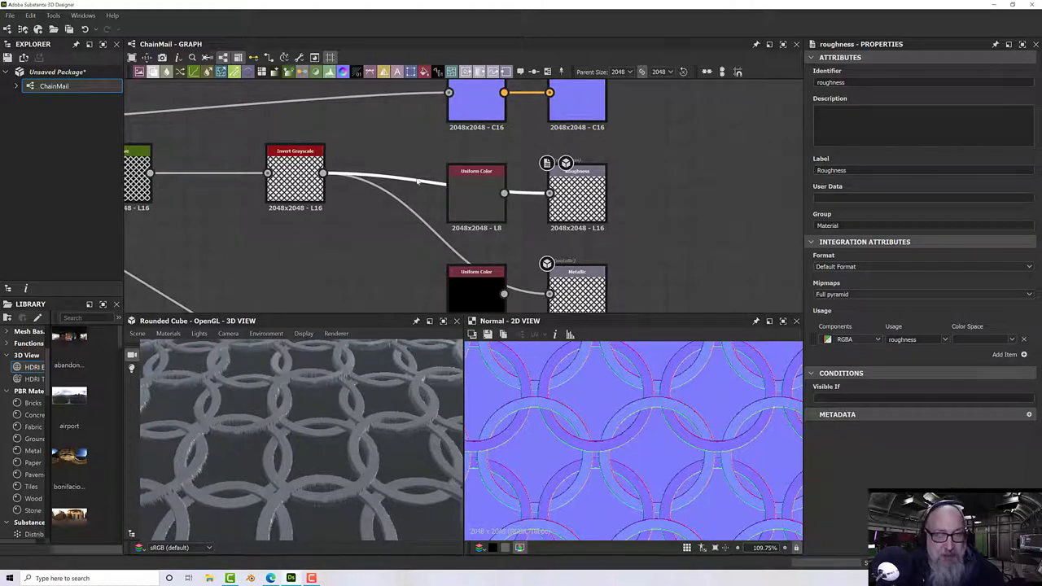
left_click(488, 172)
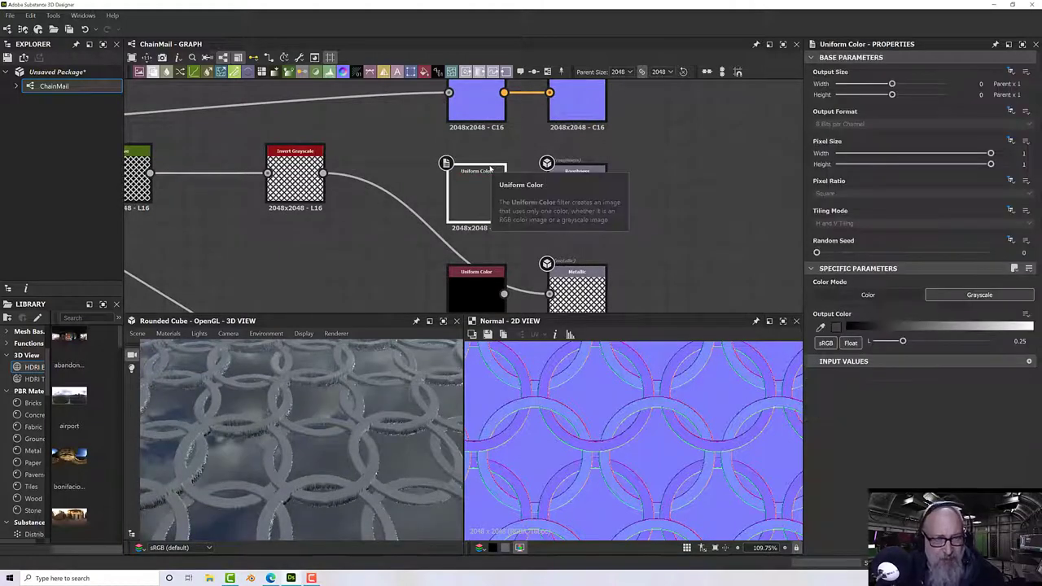
key("Delete")
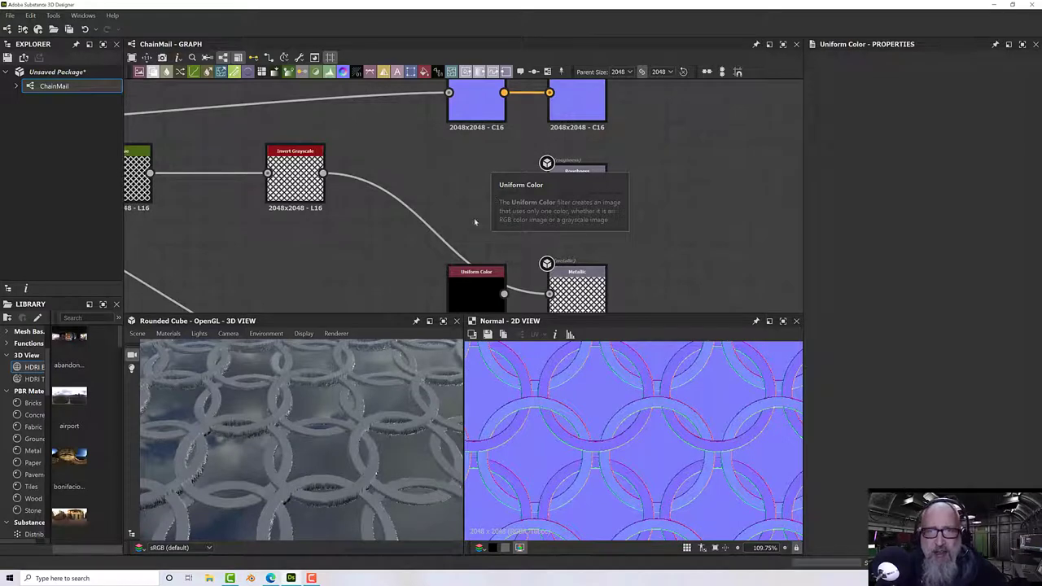
middle_click_drag(461, 198, 481, 182)
left_click(490, 275)
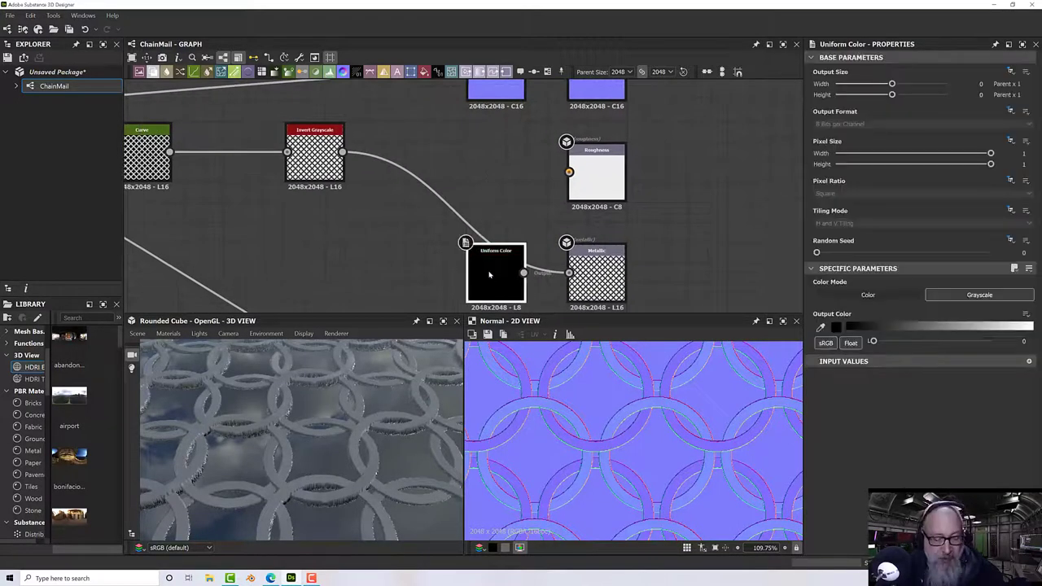
key("Delete")
- Move the Invert Grayscale node closer to the Curve node and show its output in the 2D view
left_click_drag(317, 159, 278, 159)
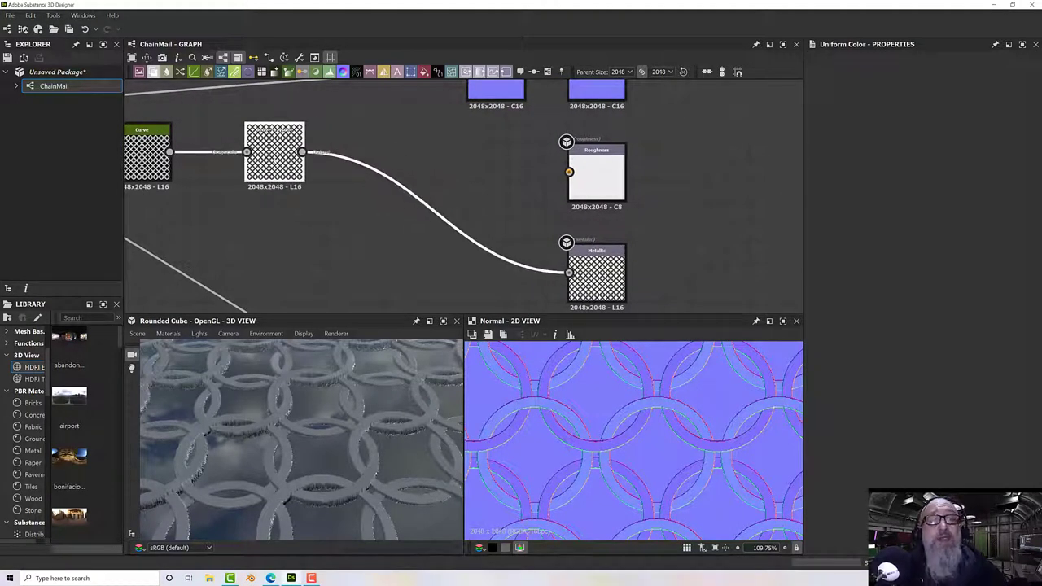
double_click(274, 153)
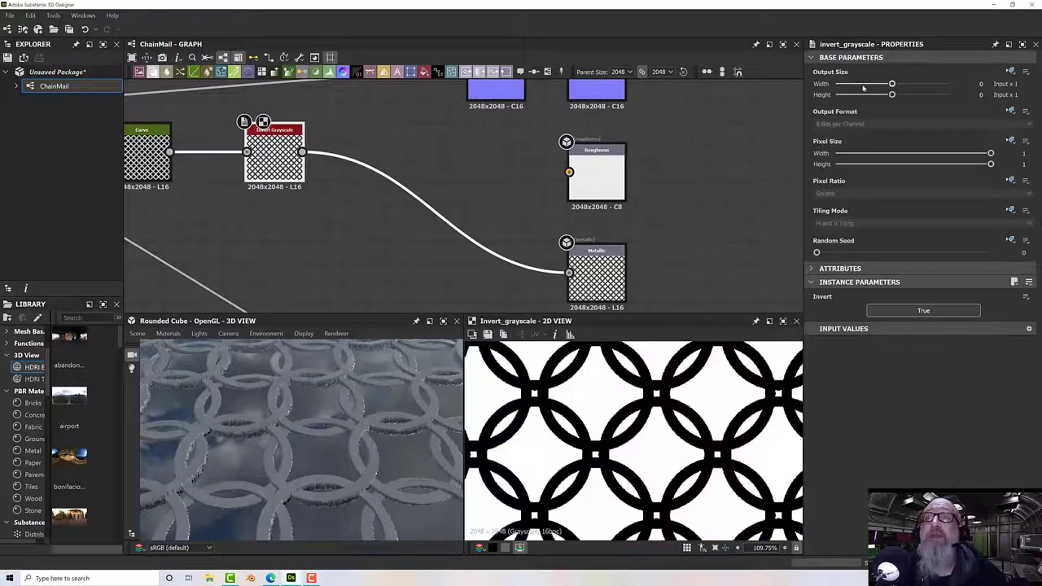
middle_click_drag(395, 200, 448, 191)
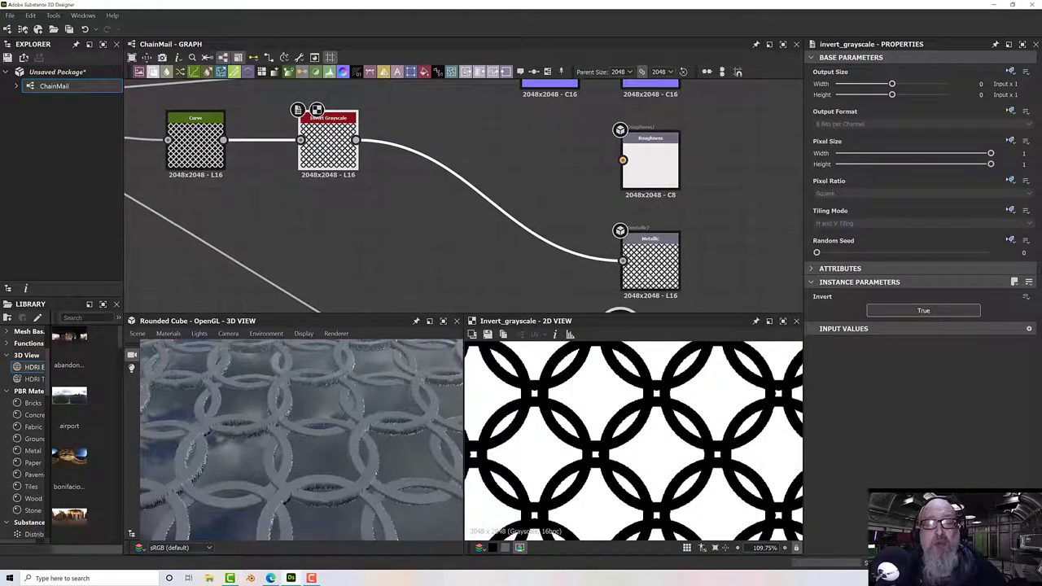
- Compare the Roughness output with the Invert Grayscale node's ring mask in the 2D view
double_click(648, 167)
scroll(430, 212, "down", 1)
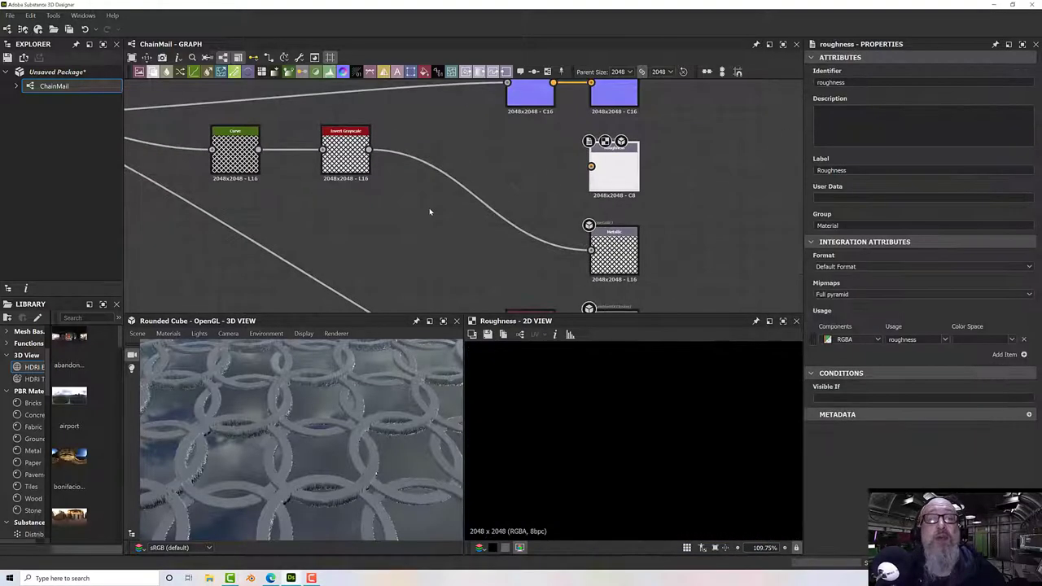
scroll(425, 216, "up", 3)
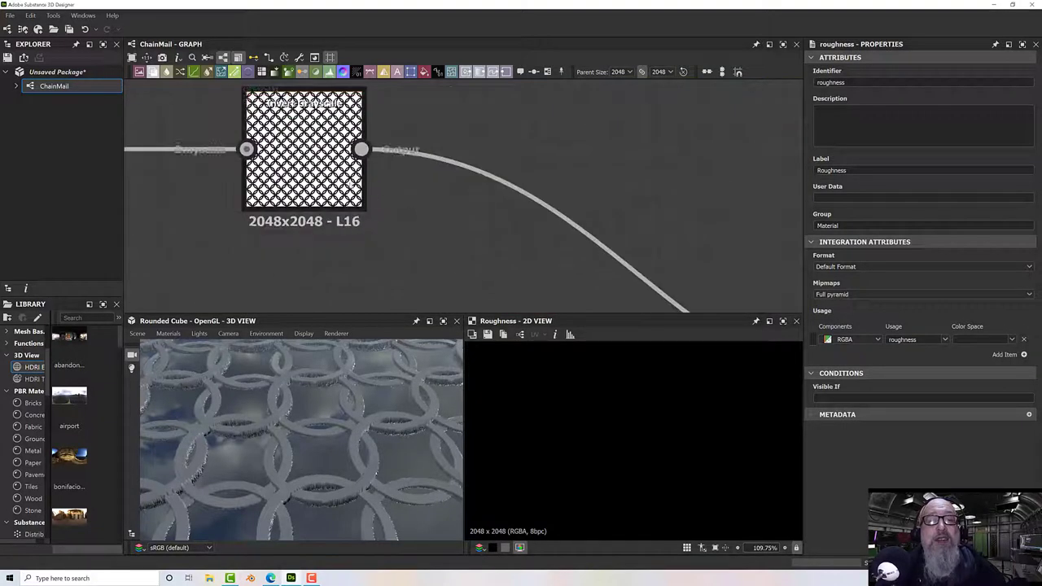
double_click(349, 185)
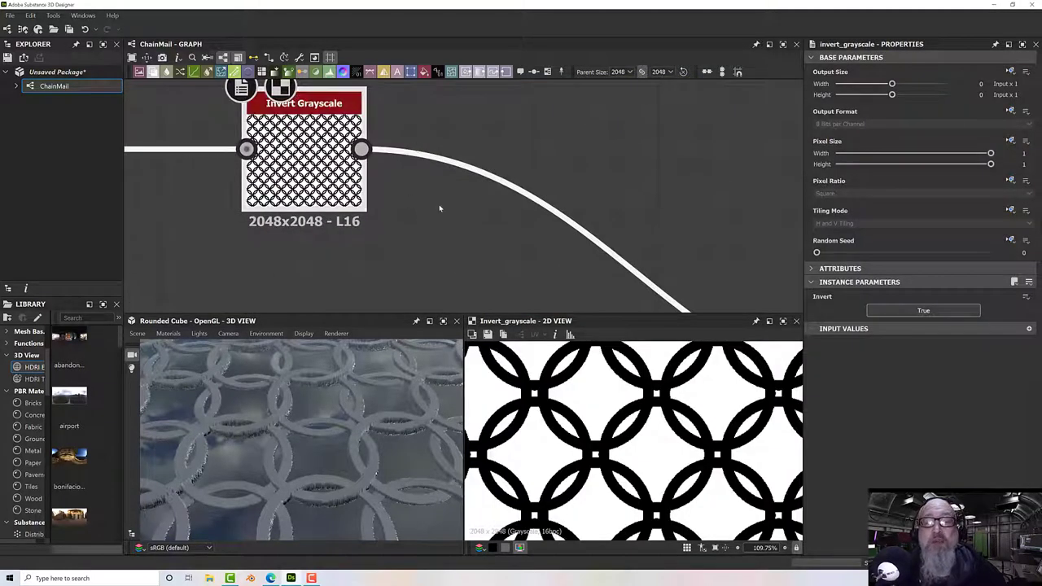
scroll(438, 248, "down", 3)
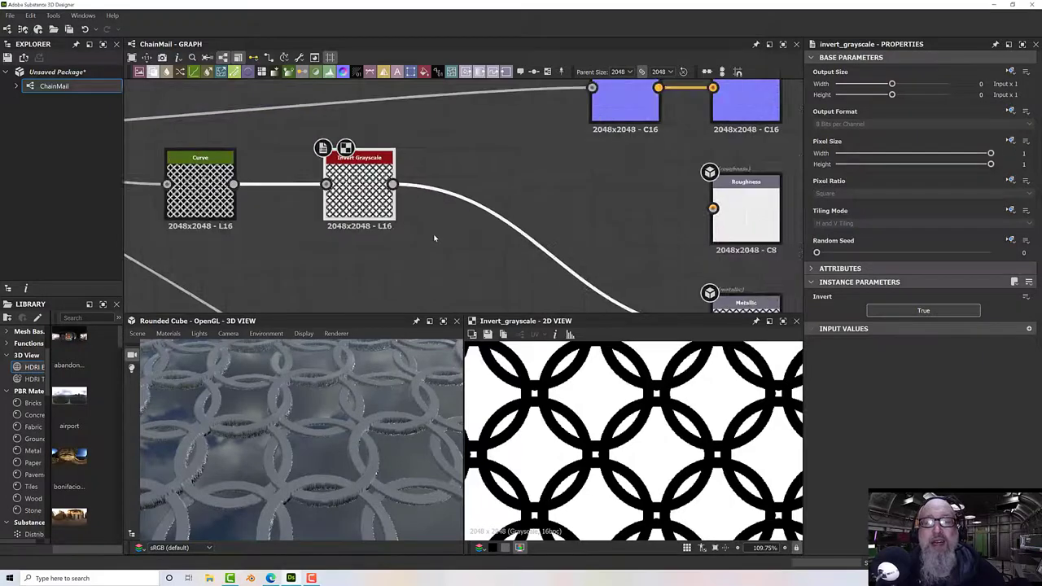
middle_click_drag(435, 241, 413, 239)
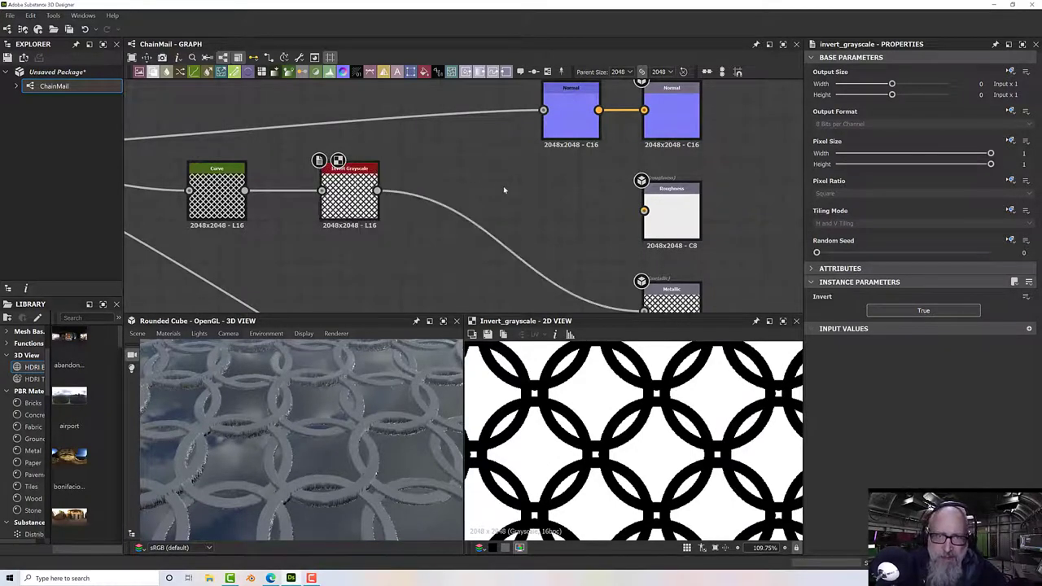
- Add a second Curve node beside the Roughness output and feed it from the Invert Grayscale node's output
key("space")
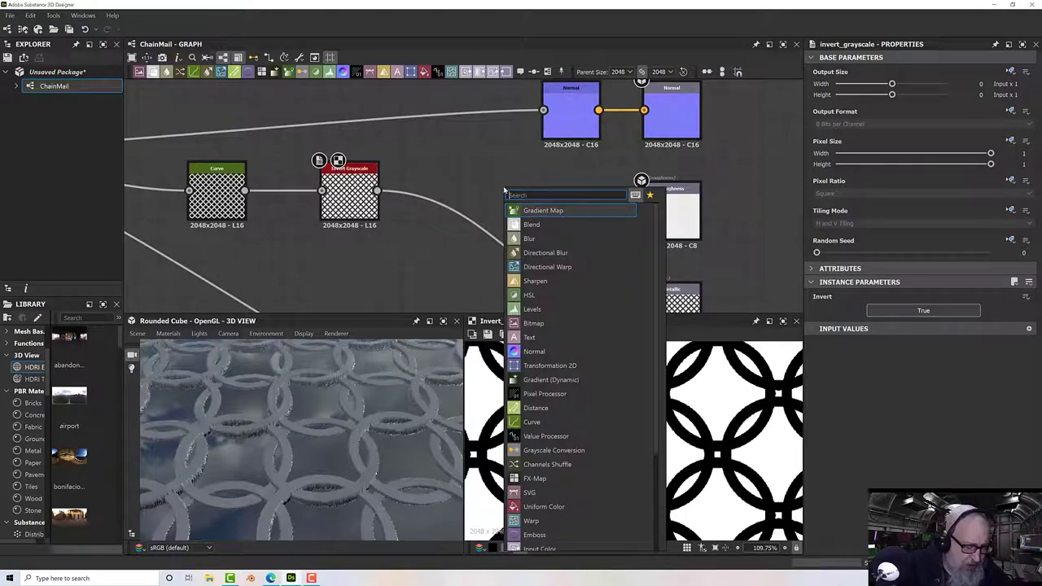
type("cru")
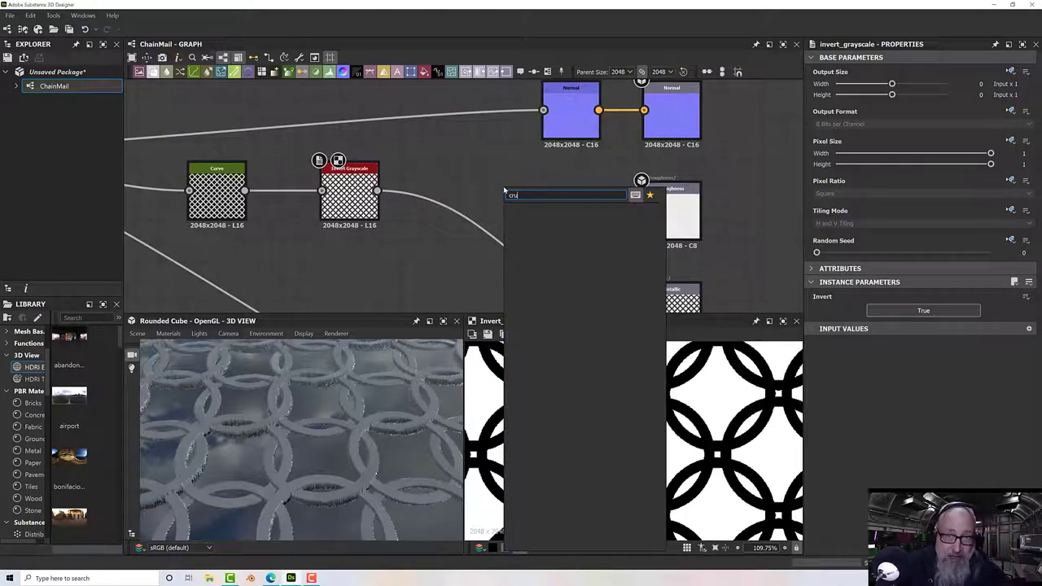
key("BackSpace")
key("BackSpace")
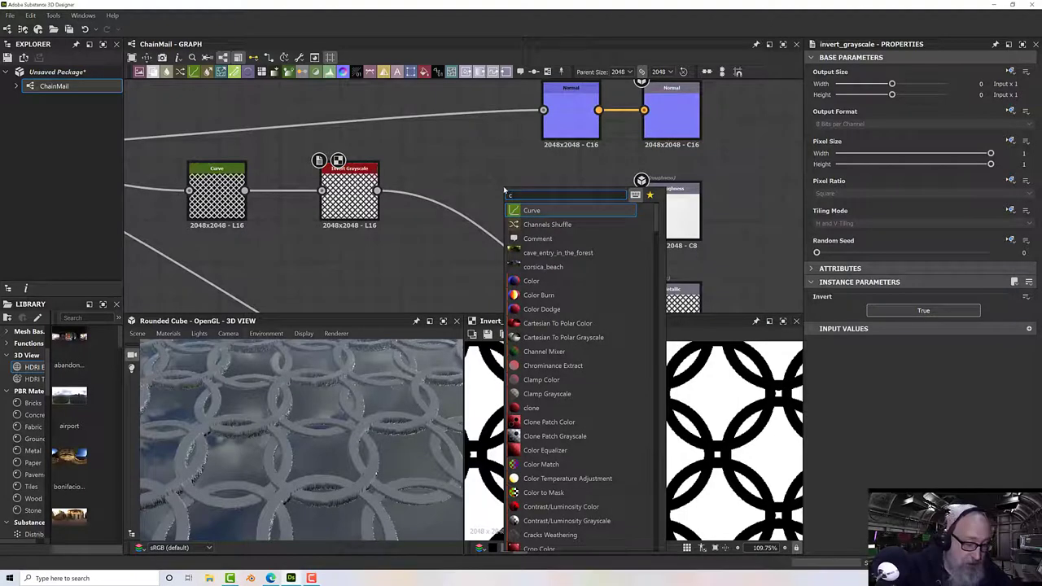
type("urve")
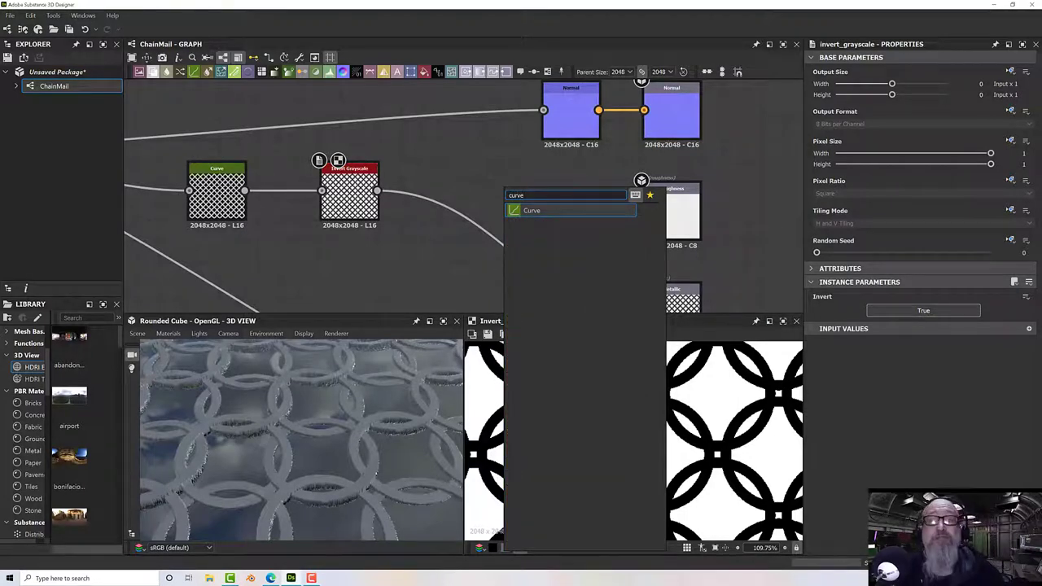
left_click(533, 211)
left_click_drag(378, 190, 483, 190)
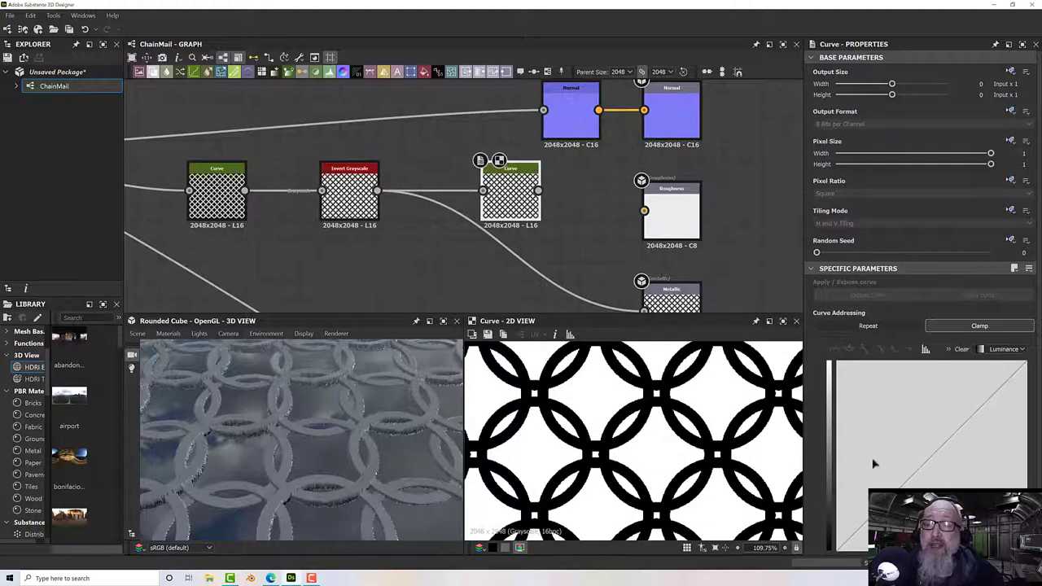
- Raise the start point of the new Curve node's luminance curve to about 0.47, keeping the line straight
left_click(893, 440)
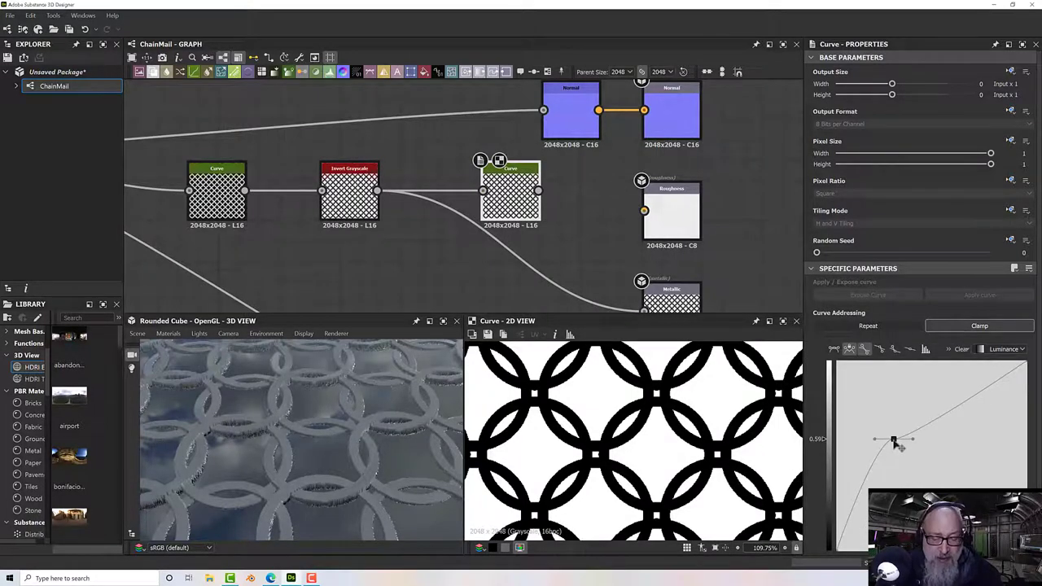
key("Delete")
scroll(526, 228, "up", 2)
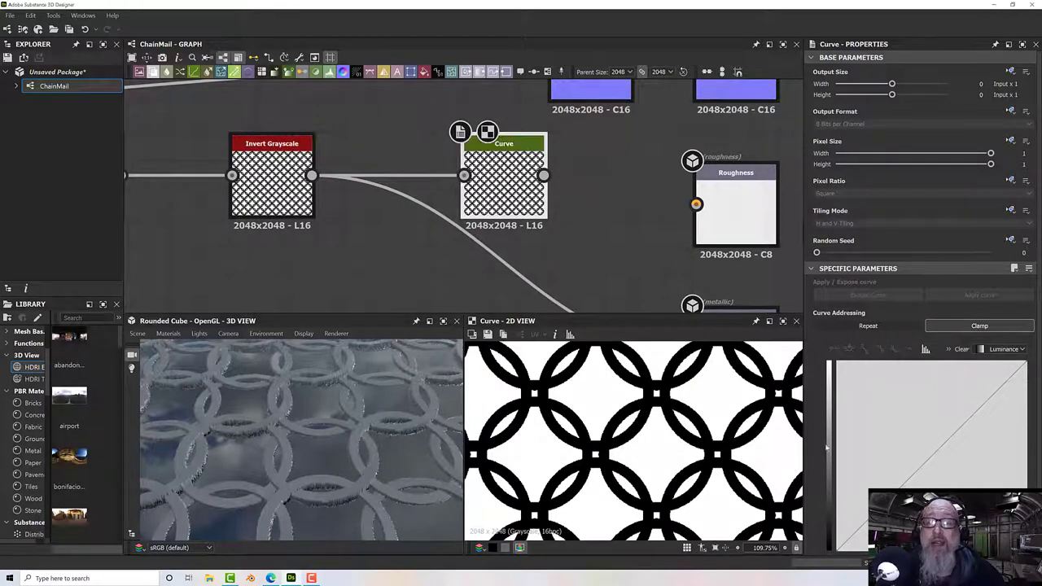
left_click(839, 552)
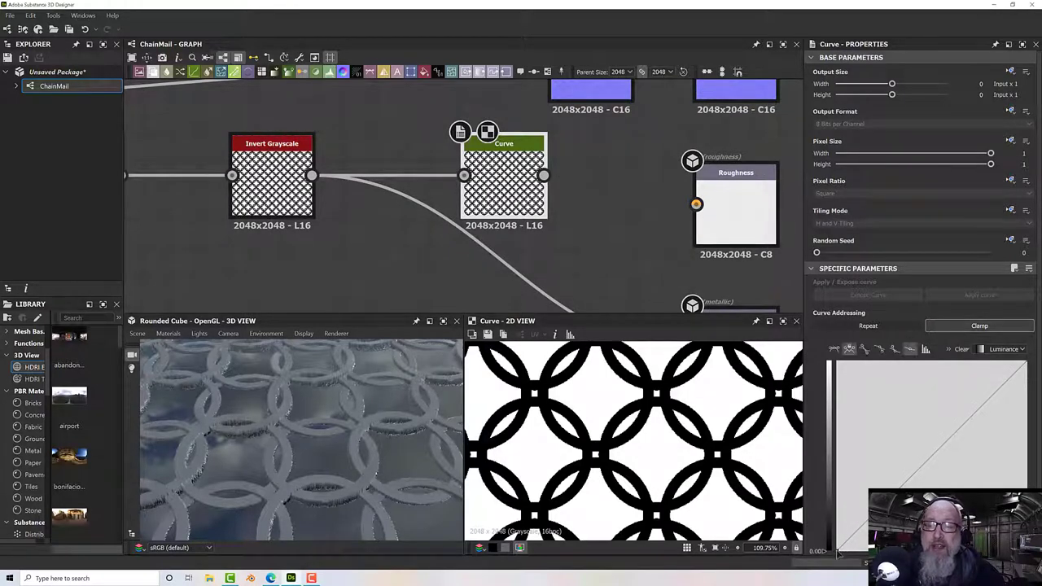
left_click_drag(839, 552, 785, 467)
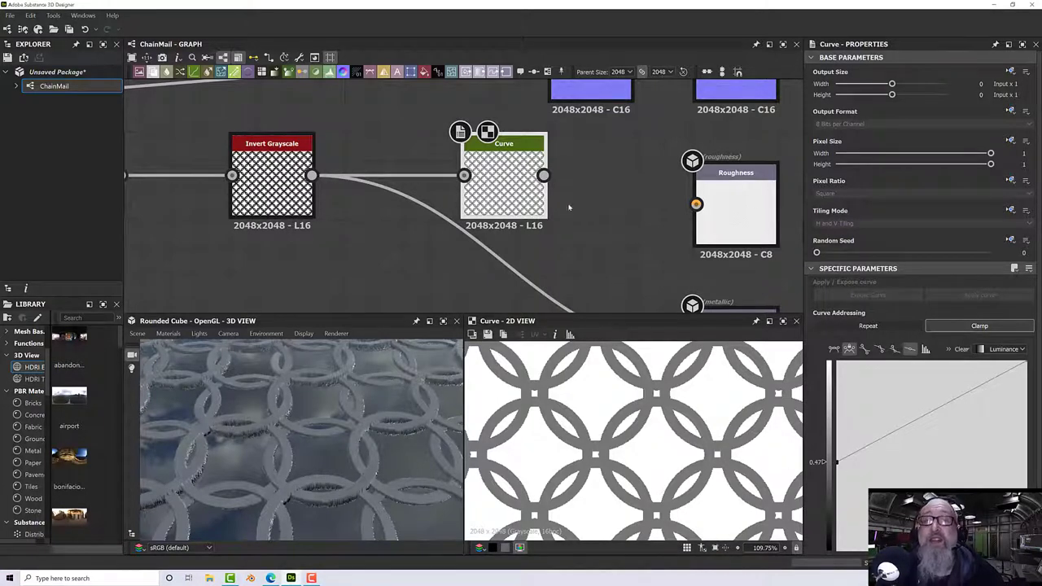
- Connect the new Curve node's output to the Roughness output and inspect the rings in the 3D view
left_click_drag(549, 181, 688, 210)
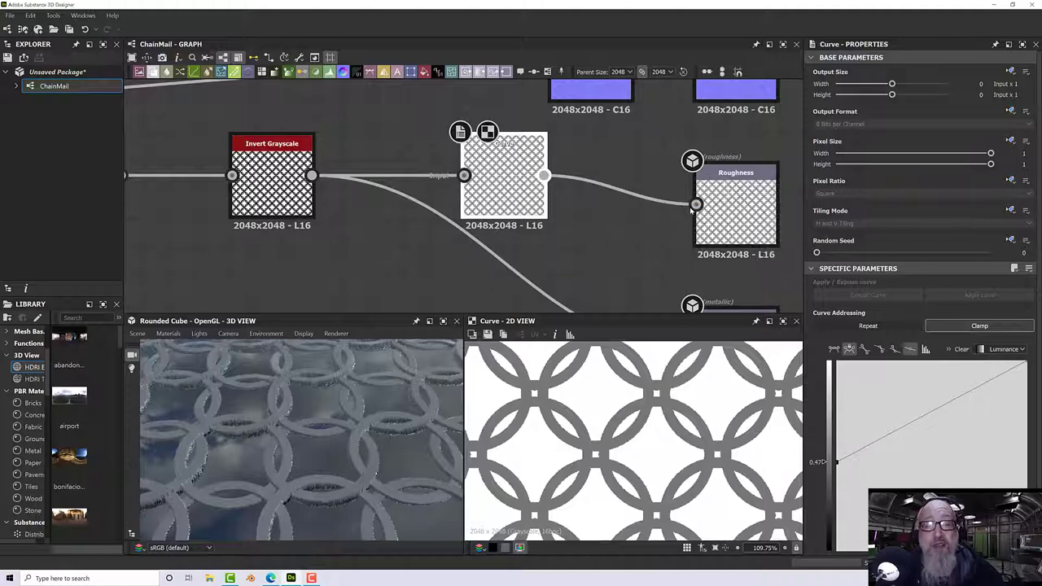
scroll(338, 430, "up", 5)
scroll(363, 417, "down", 5)
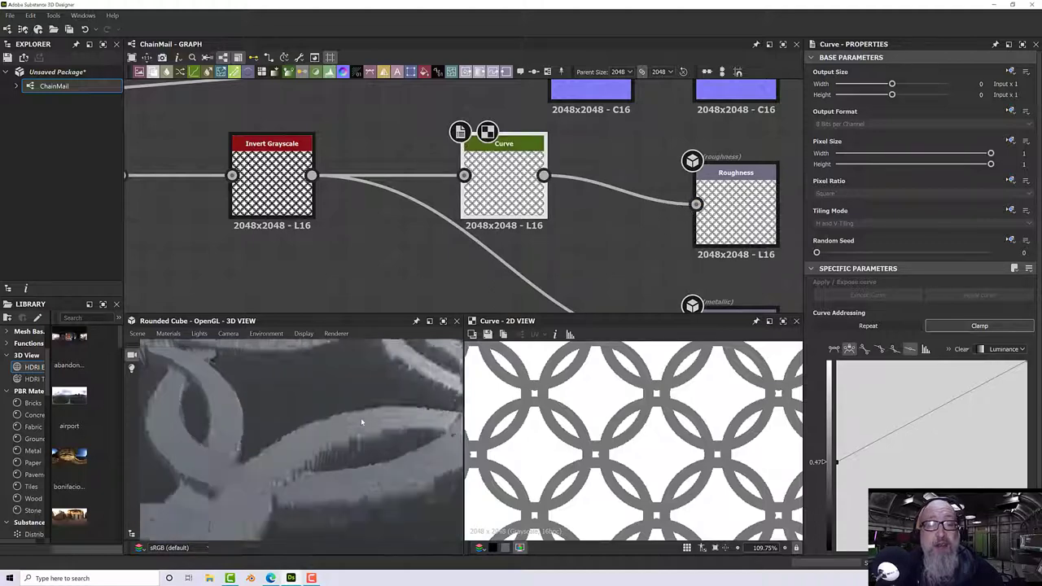
mouse_move(364, 421)
left_mouse_down()
mouse_move(393, 400)
mouse_move(393, 433)
mouse_move(401, 429)
left_mouse_up()
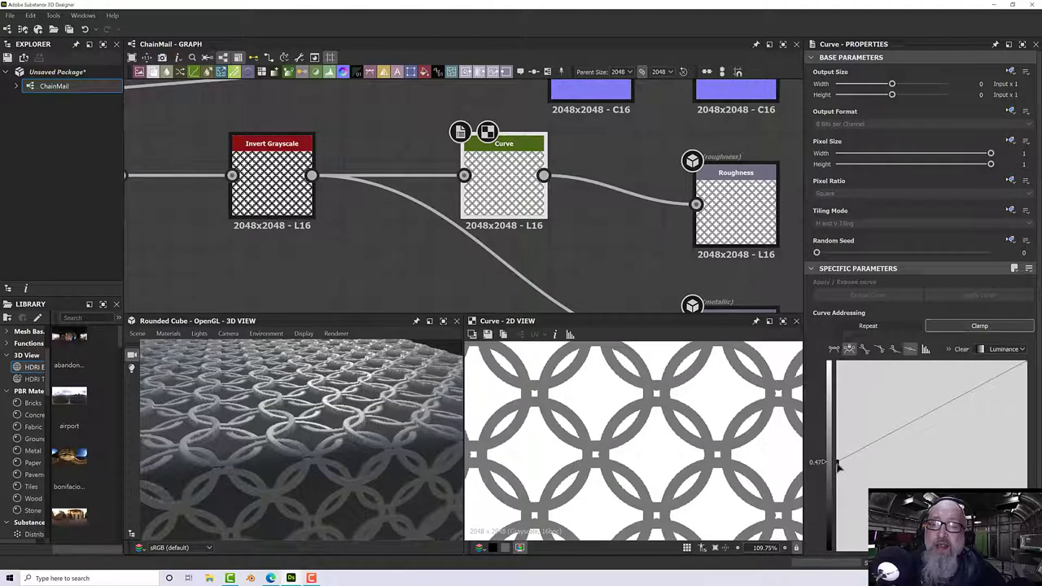
- Lower the start point of the roughness Curve to about 0.18 and inspect the cube's rings in the 3D view
left_click_drag(838, 464, 821, 517)
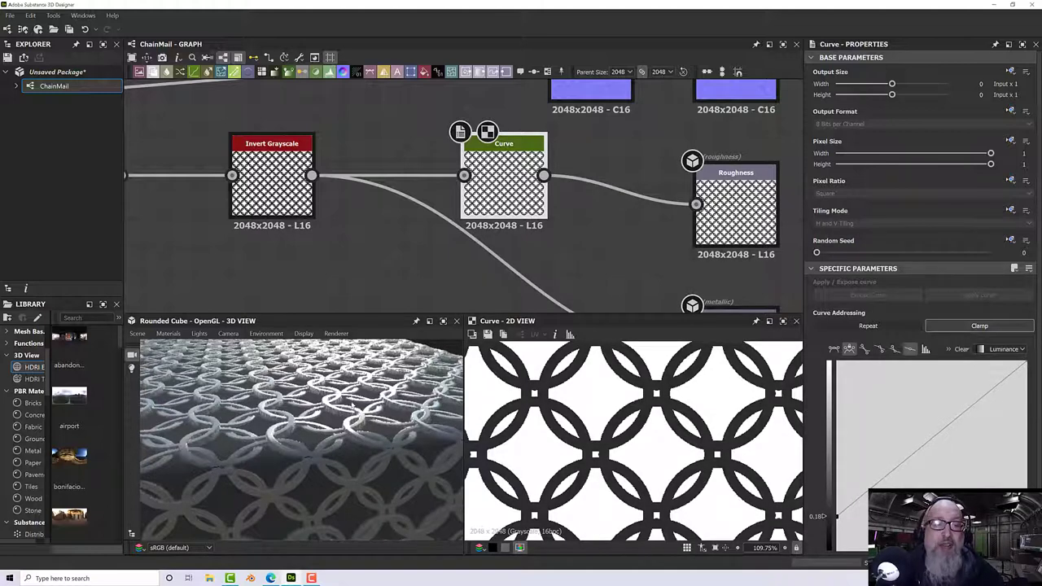
left_click_drag(342, 423, 290, 432)
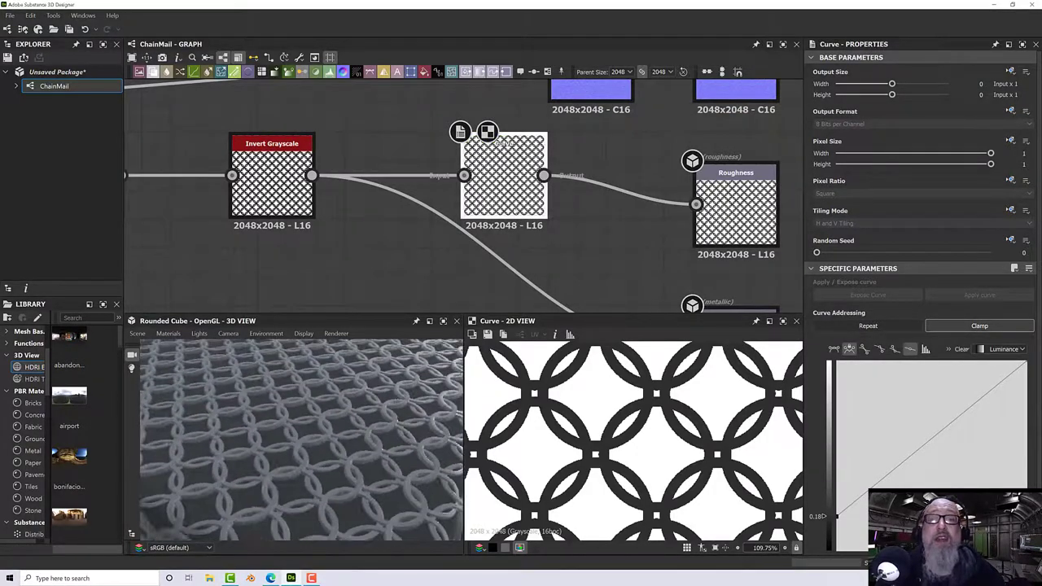
scroll(573, 233, "down", 3)
scroll(575, 243, "down", 5)
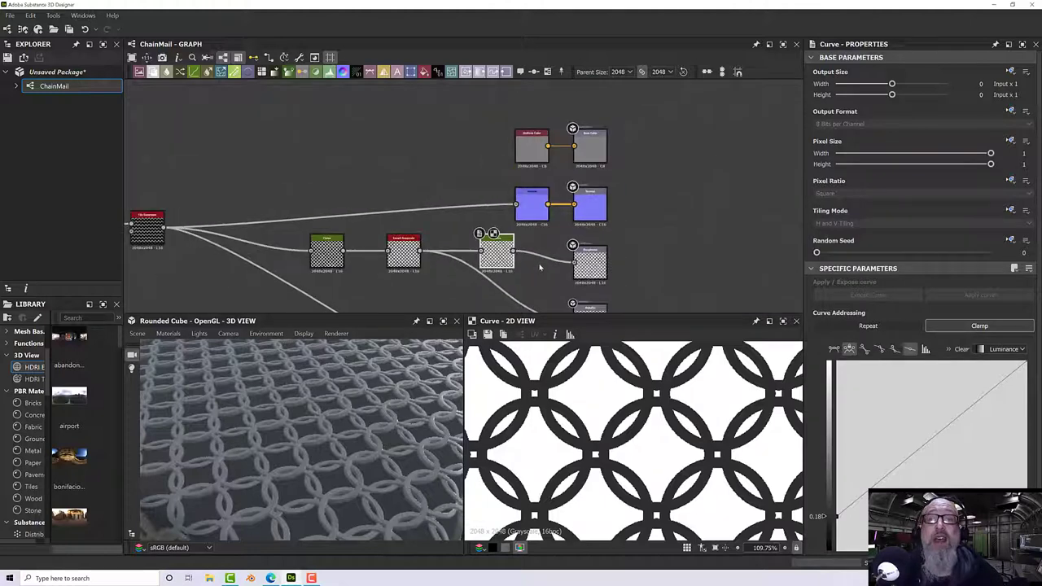
middle_click_drag(401, 286, 504, 277)
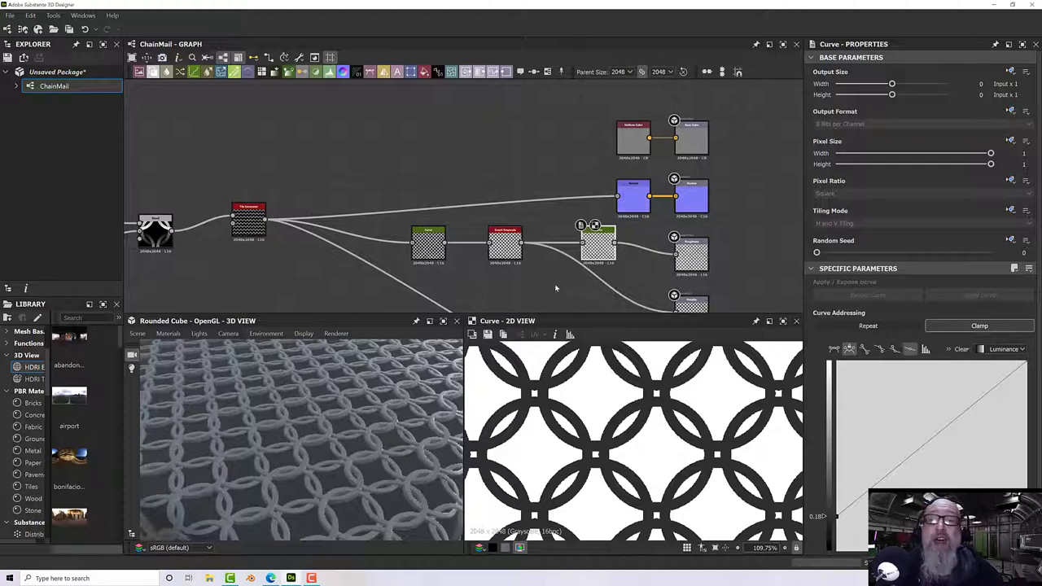
middle_click_drag(556, 286, 525, 289)
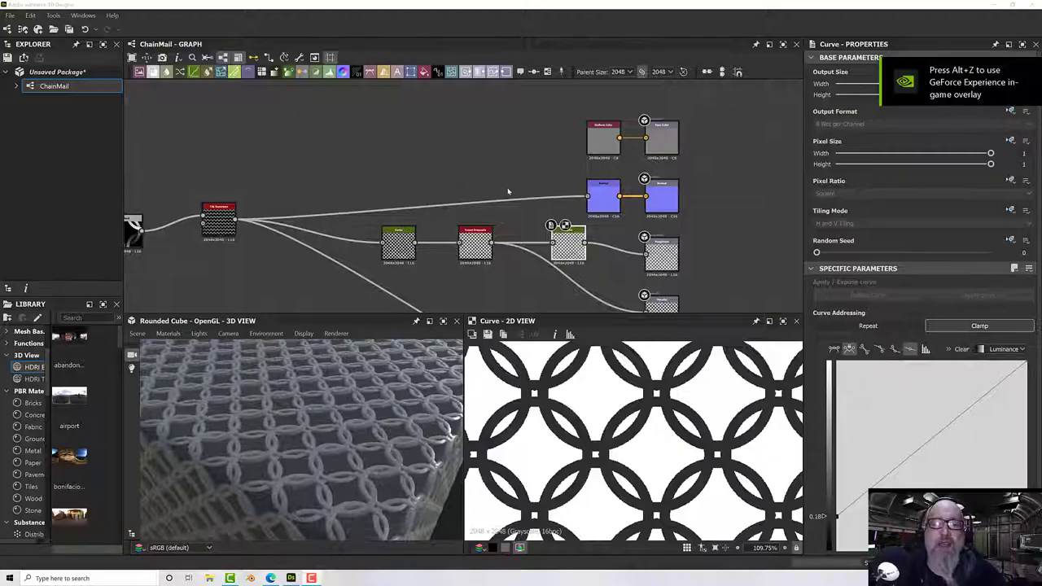
- Add a new Output node above the Base Color output in the graph
middle_click_drag(508, 190, 467, 183)
scroll(467, 184, "down", 2)
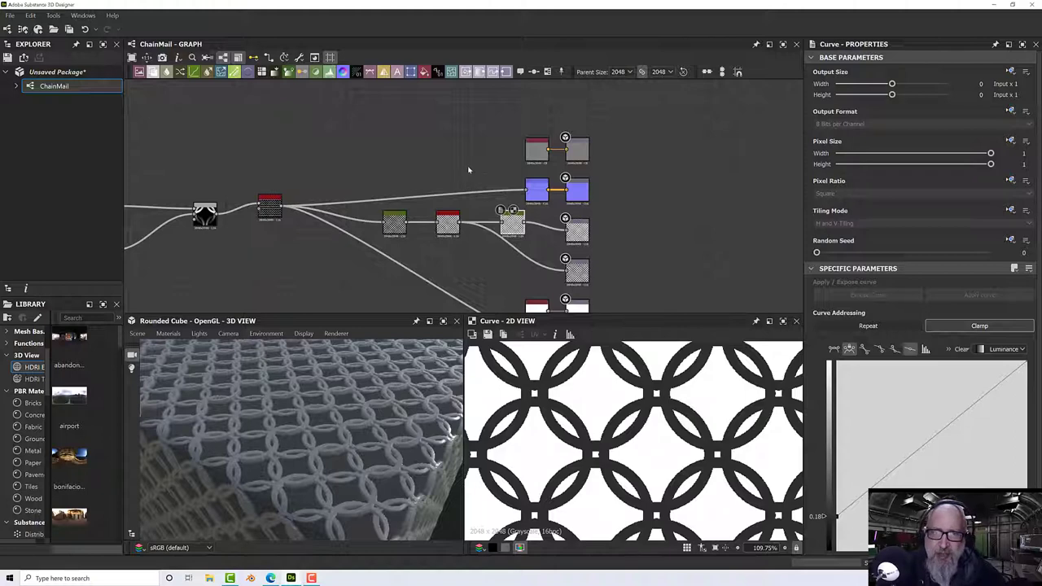
middle_click_drag(468, 169, 381, 179)
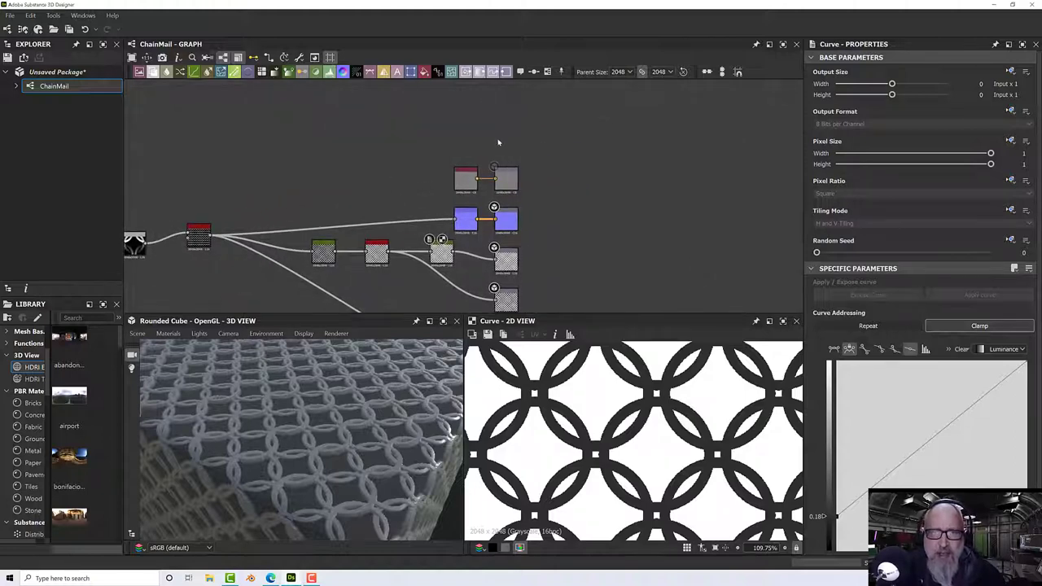
key("space")
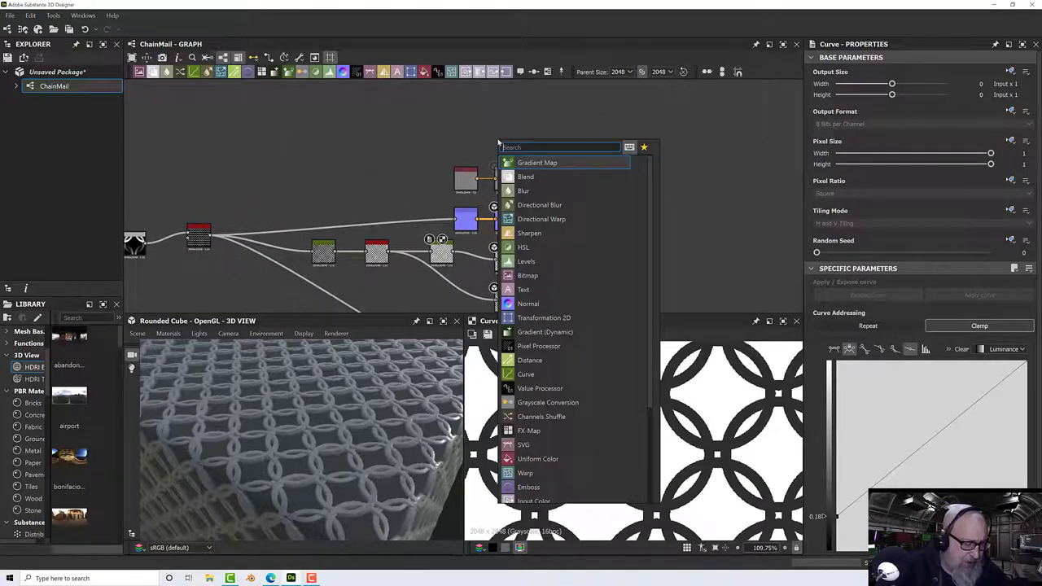
type("i")
key("BackSpace")
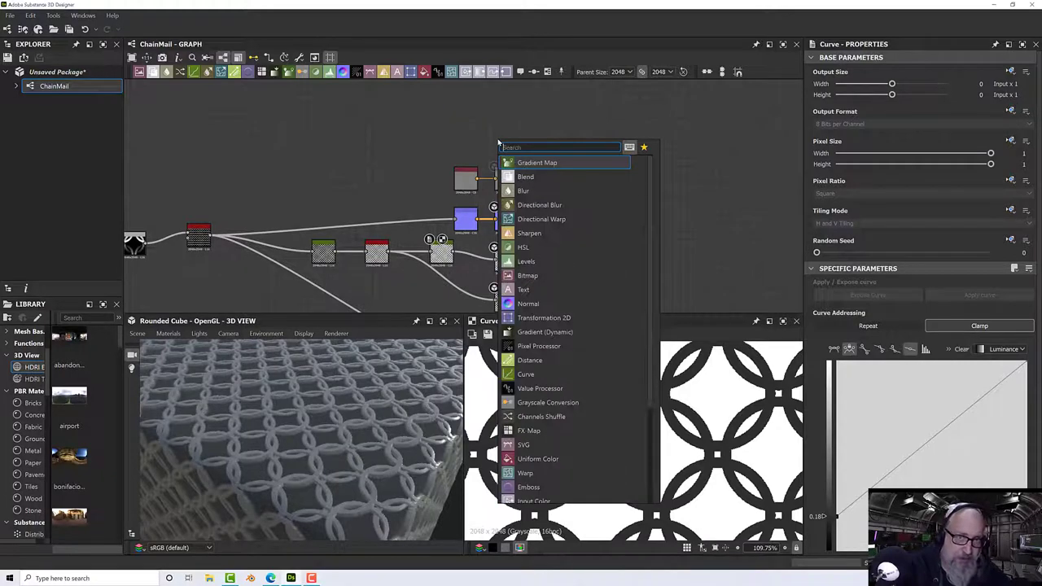
type("out")
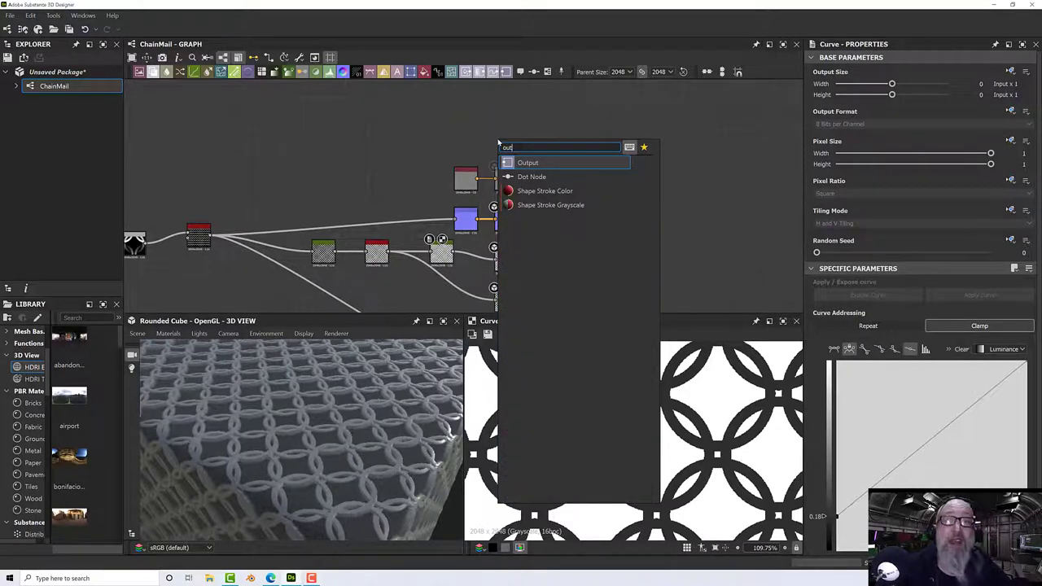
key("Return")
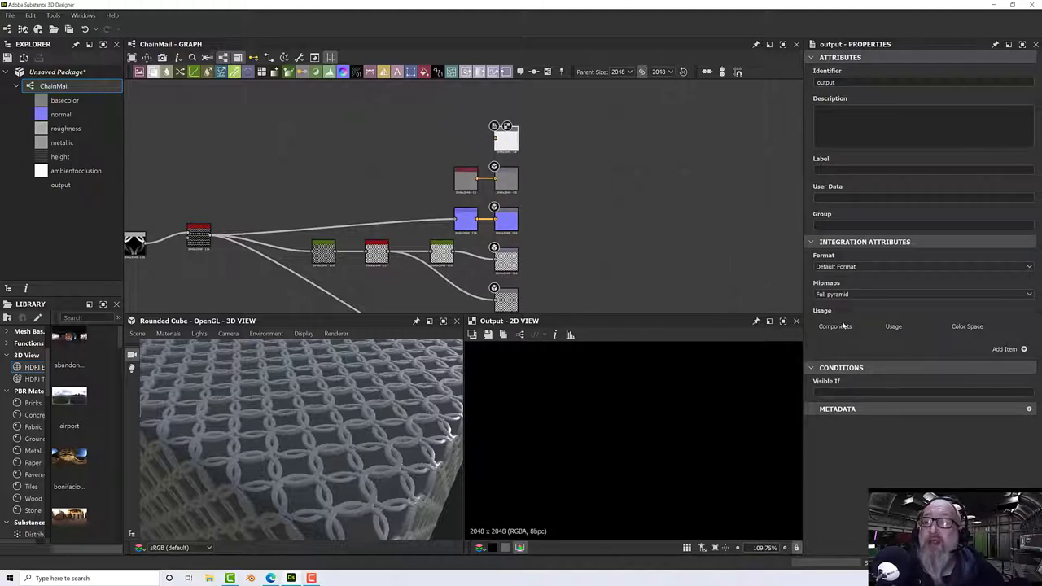
- Add a usage item to the new Output node with its usage set to opacity
left_click(1025, 349)
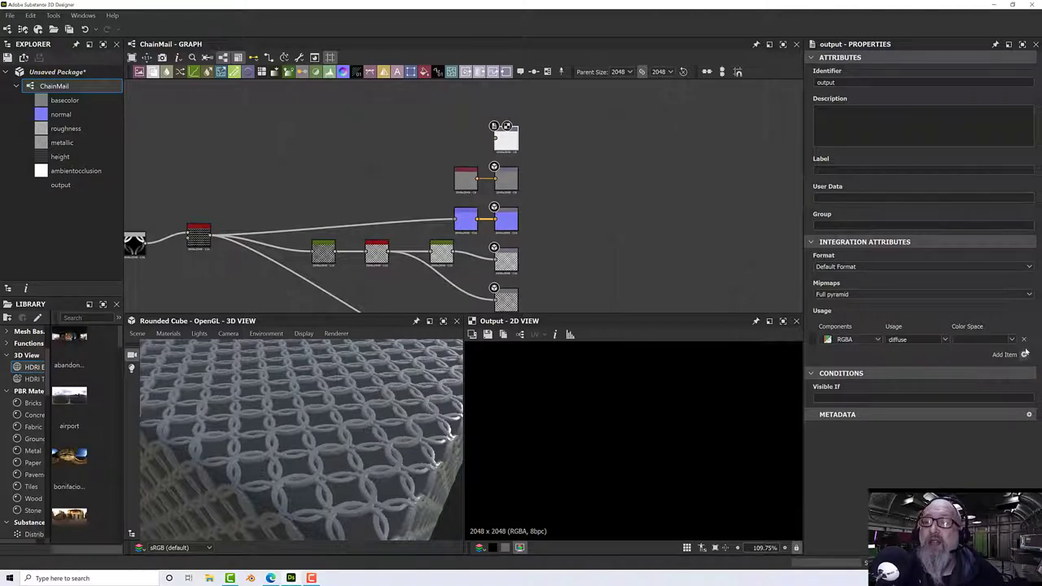
left_click(945, 340)
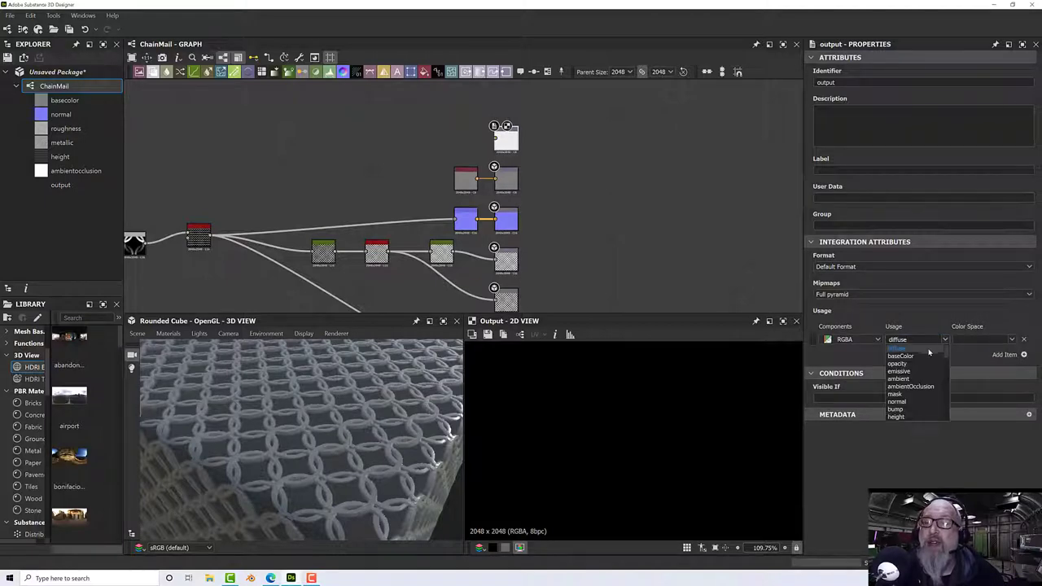
left_click(914, 364)
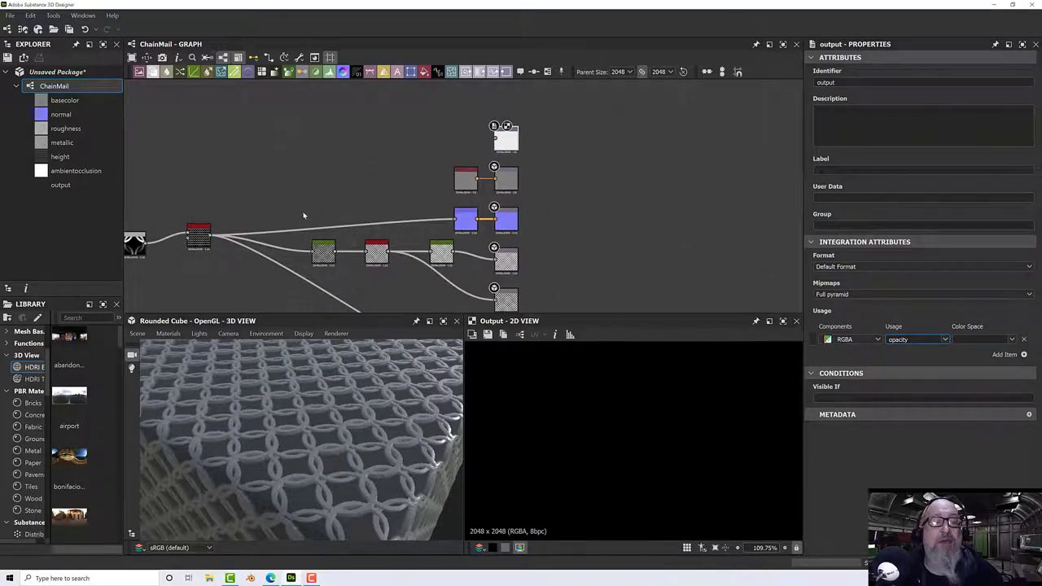
- Preview the Invert Grayscale ring mask and connect its output to the new opacity Output node
middle_click_drag(303, 215, 285, 182)
scroll(391, 228, "up", 2)
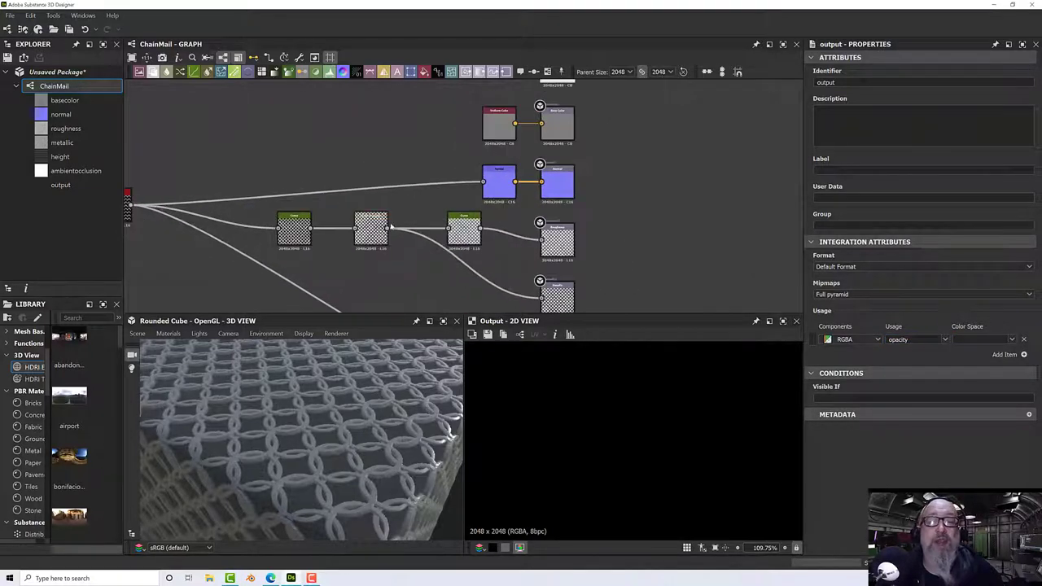
scroll(391, 228, "up", 2)
middle_click_drag(435, 224, 418, 250)
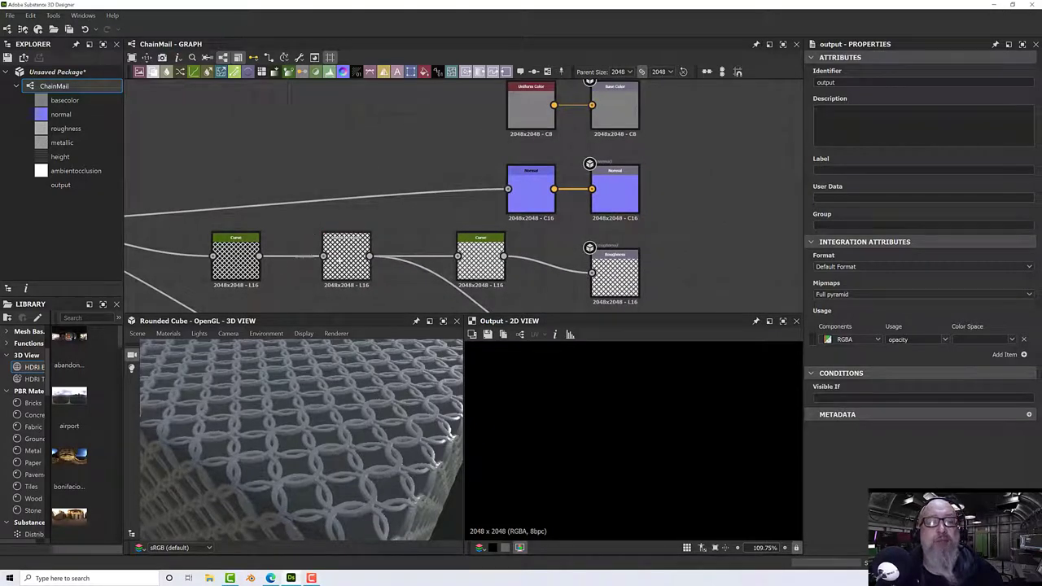
double_click(341, 261)
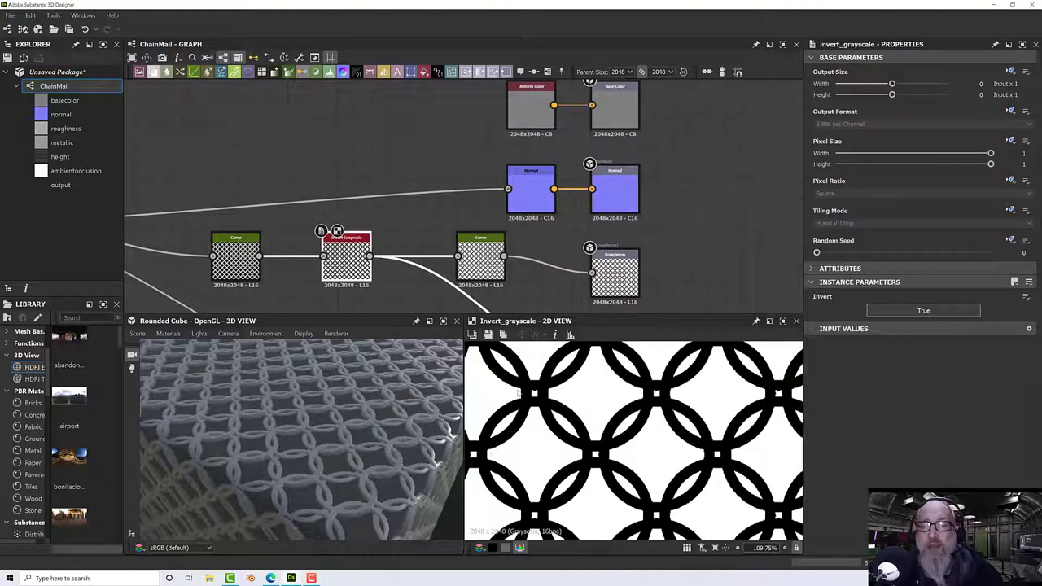
middle_click_drag(391, 158, 285, 223)
scroll(285, 217, "down", 2)
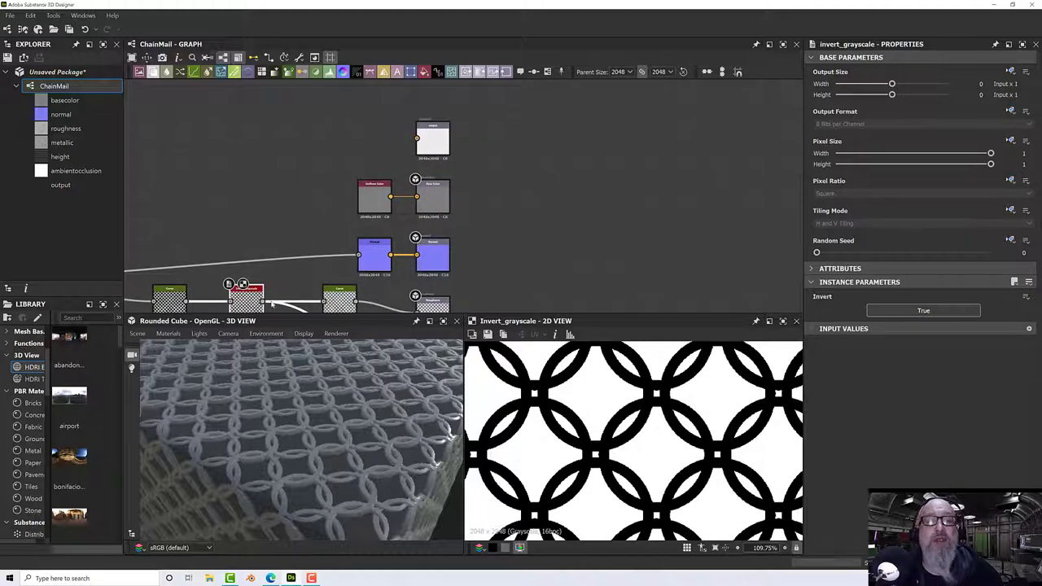
left_click_drag(262, 303, 417, 141)
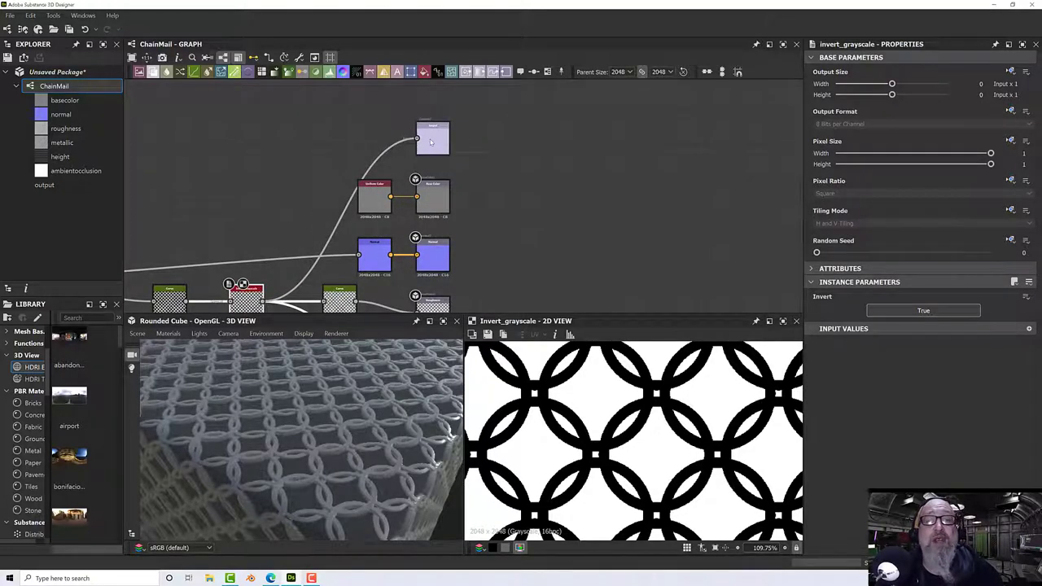
- Assign the new Output node to the 3D view material's Opacity channel and inspect the cube
right_click(351, 407)
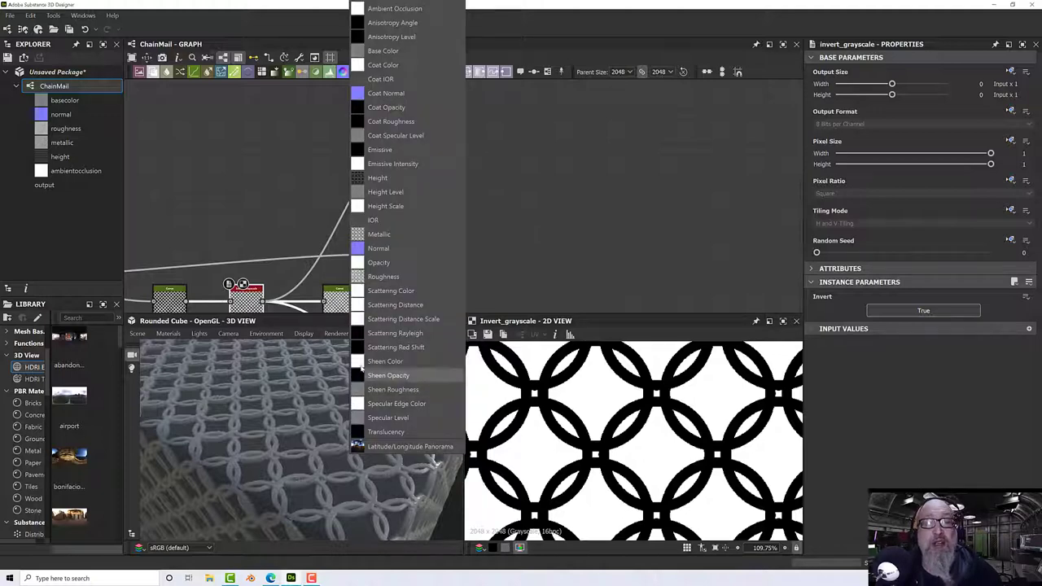
left_click(397, 78)
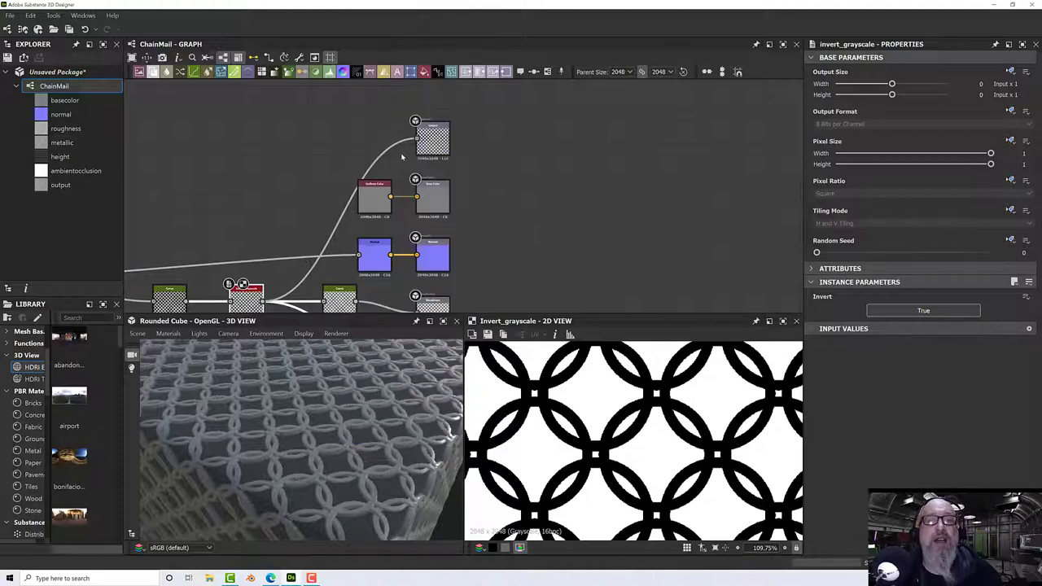
left_click_drag(432, 130, 351, 403)
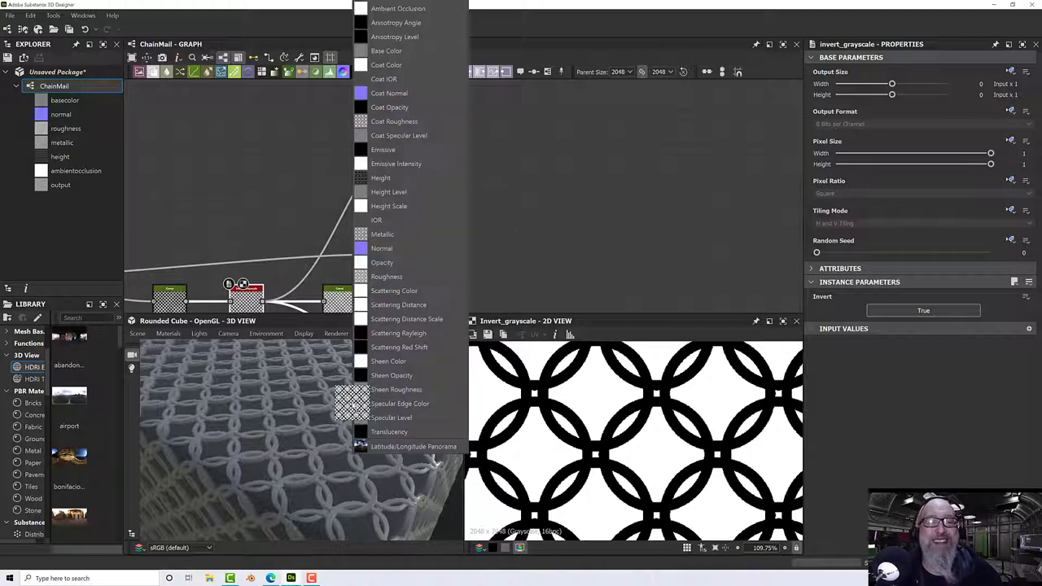
left_click(399, 262)
left_click_drag(374, 380, 371, 316)
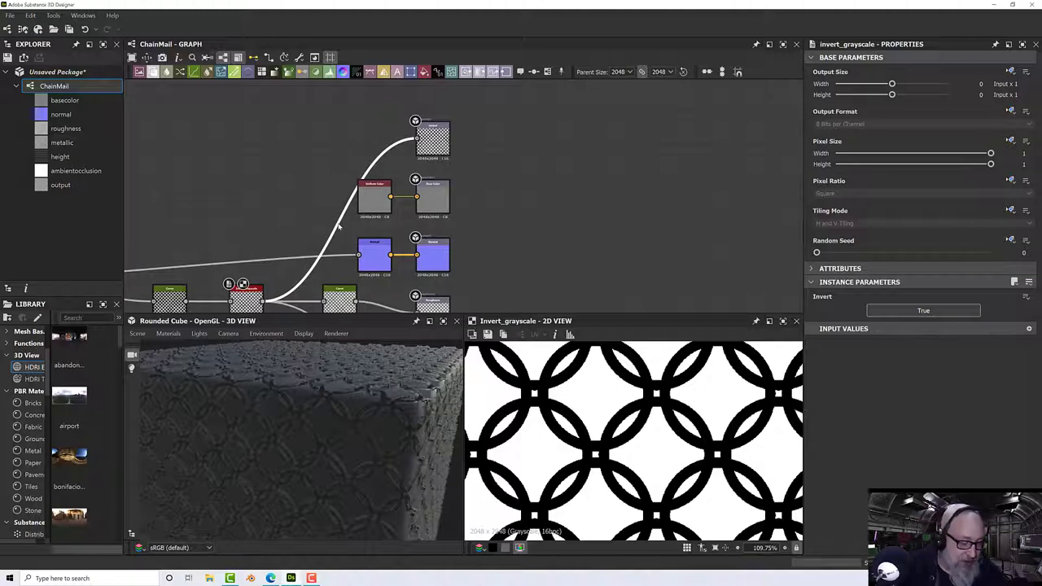
- Insert an Invert Grayscale node into the link feeding the opacity output and move it up, clear of the Uniform Color node
key("space")
type("invert")
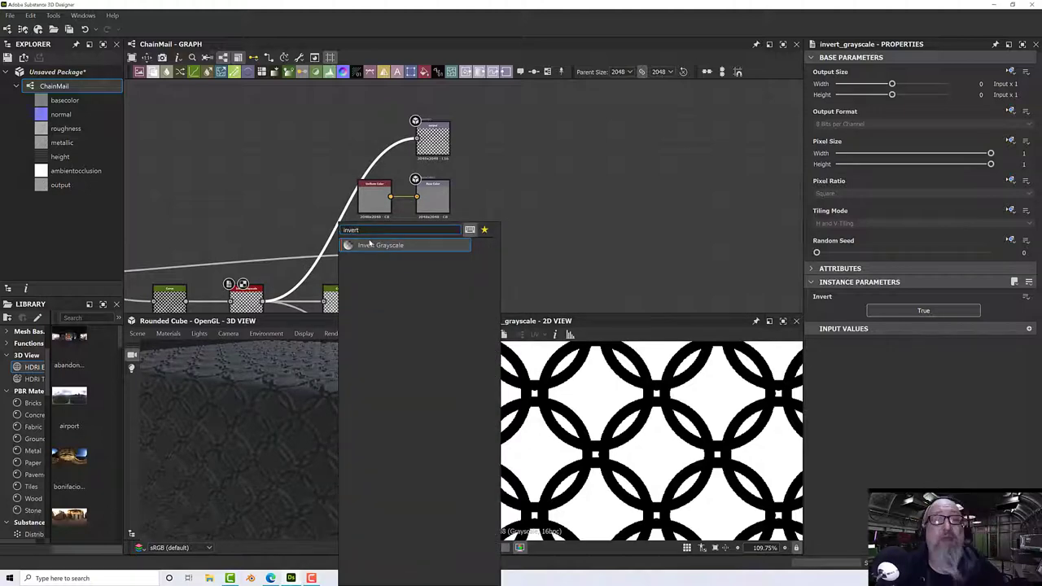
key("Return")
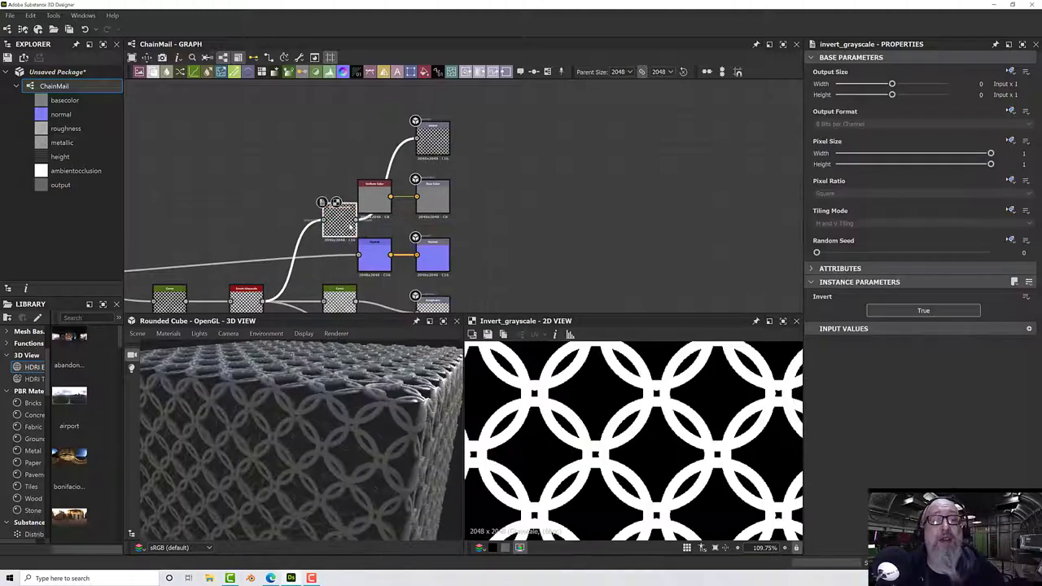
left_click_drag(338, 206, 337, 153)
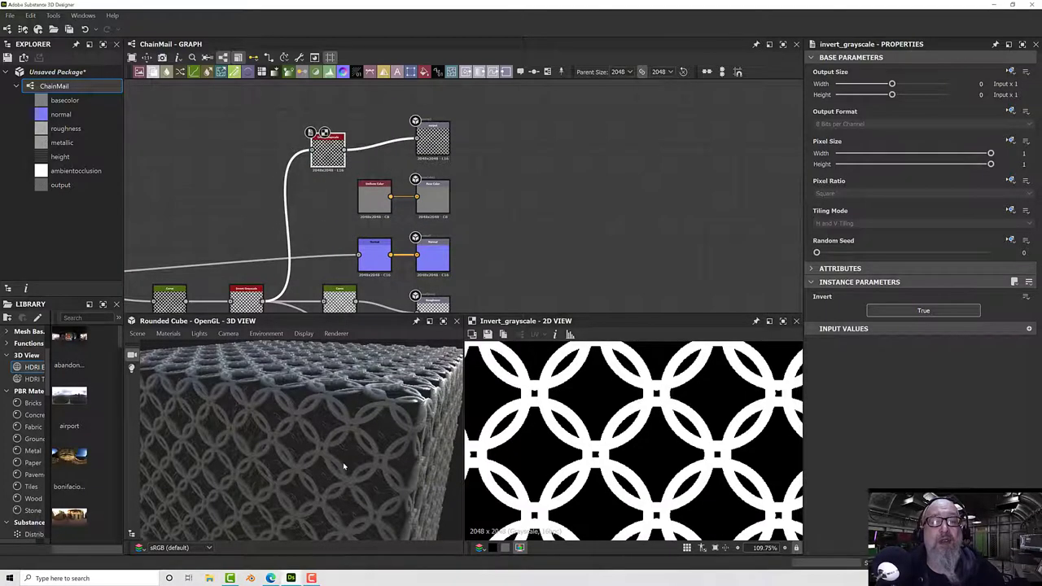
- Change the 3D preview mesh to Rounded Cylinder and inspect the chainmail cutouts on it
mouse_move(344, 465)
left_mouse_down()
mouse_move(324, 504)
mouse_move(297, 407)
mouse_move(391, 428)
mouse_move(319, 439)
mouse_move(362, 470)
left_mouse_up()
left_click(137, 334)
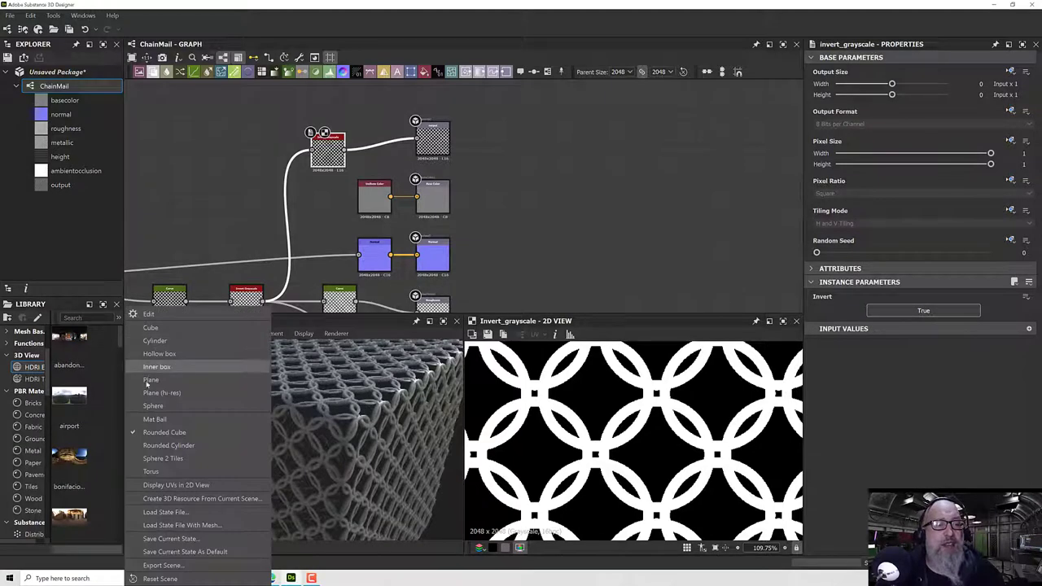
left_click(244, 445)
left_click_drag(265, 432, 315, 438)
scroll(341, 411, "up", 2)
scroll(342, 412, "up", 2)
scroll(297, 415, "down", 3)
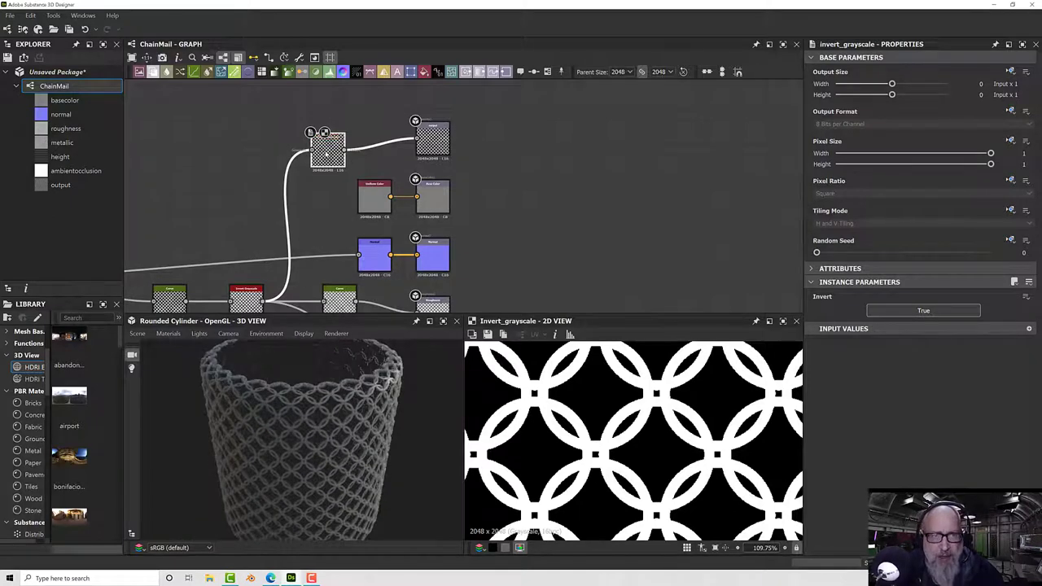
- Align the new Invert Grayscale node beside the opacity output and inspect the cylinder's rings up close
left_click_drag(328, 154, 375, 144)
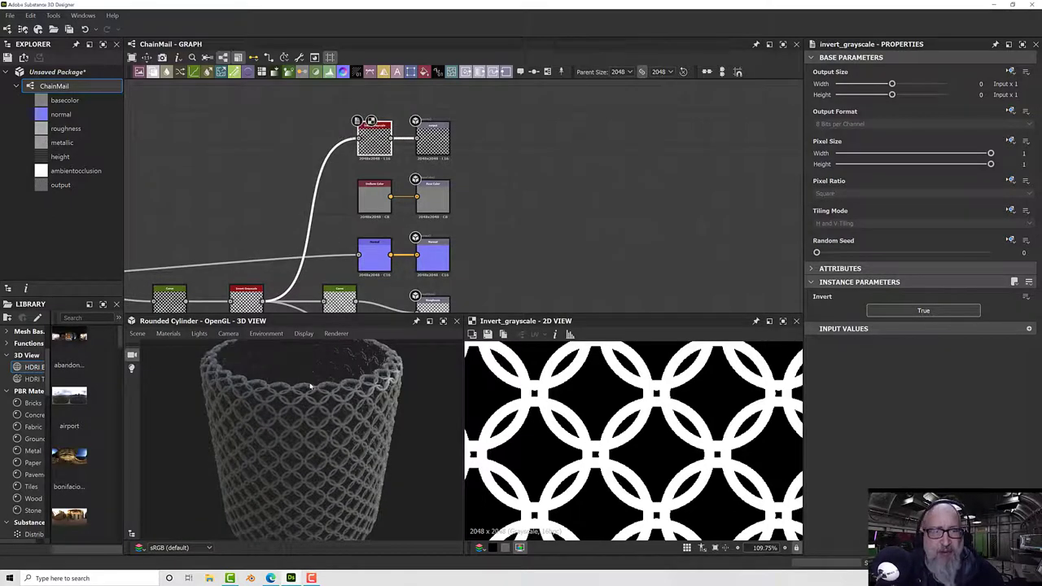
left_click_drag(306, 423, 363, 421)
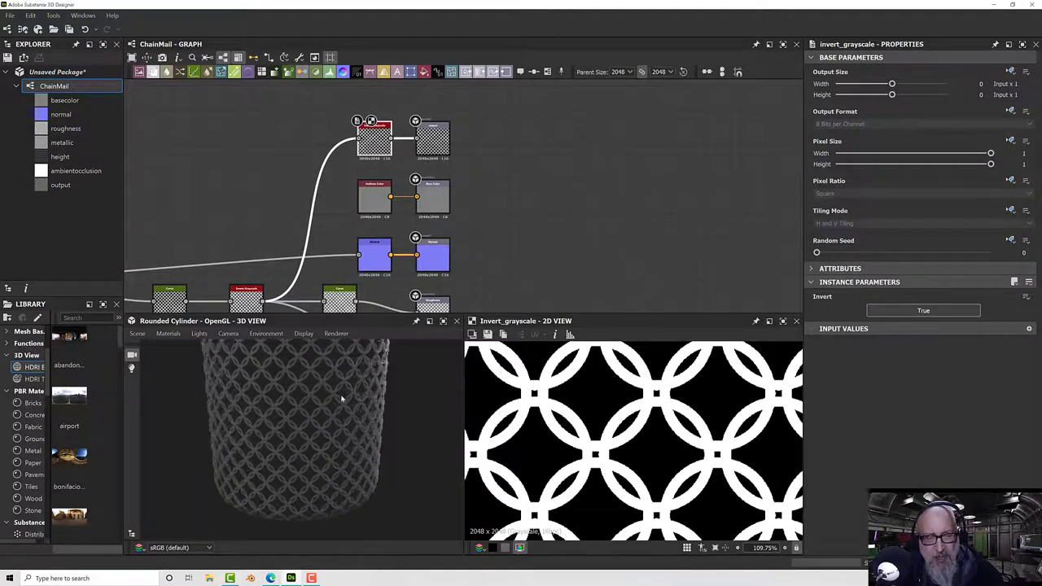
scroll(342, 399, "up", 5)
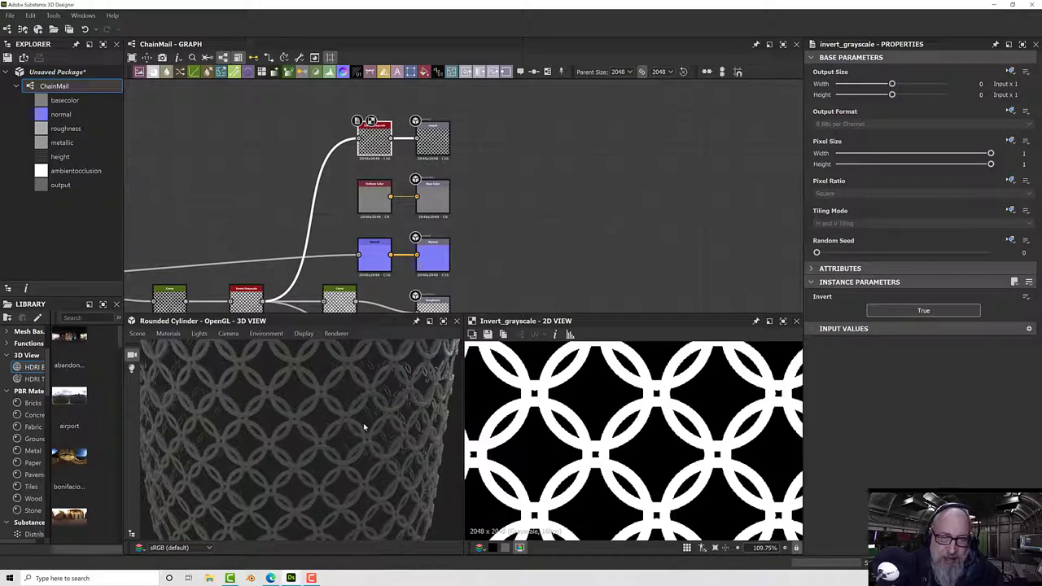
scroll(363, 426, "down", 2)
scroll(449, 237, "down", 3)
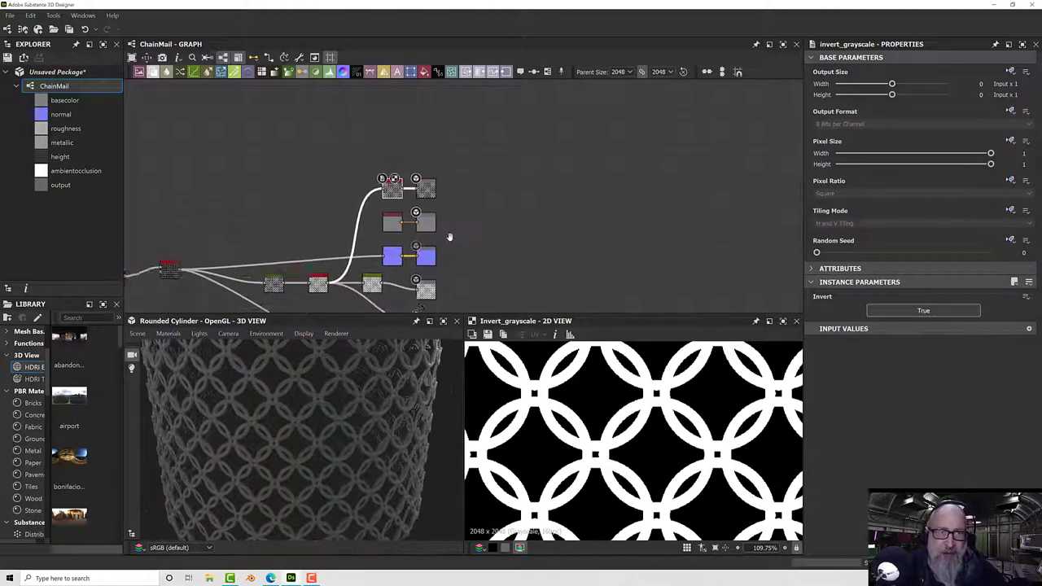
- Move the two disc Shape nodes and their ring Blend node away from the gradient Blend to make room between the Blends
key("f")
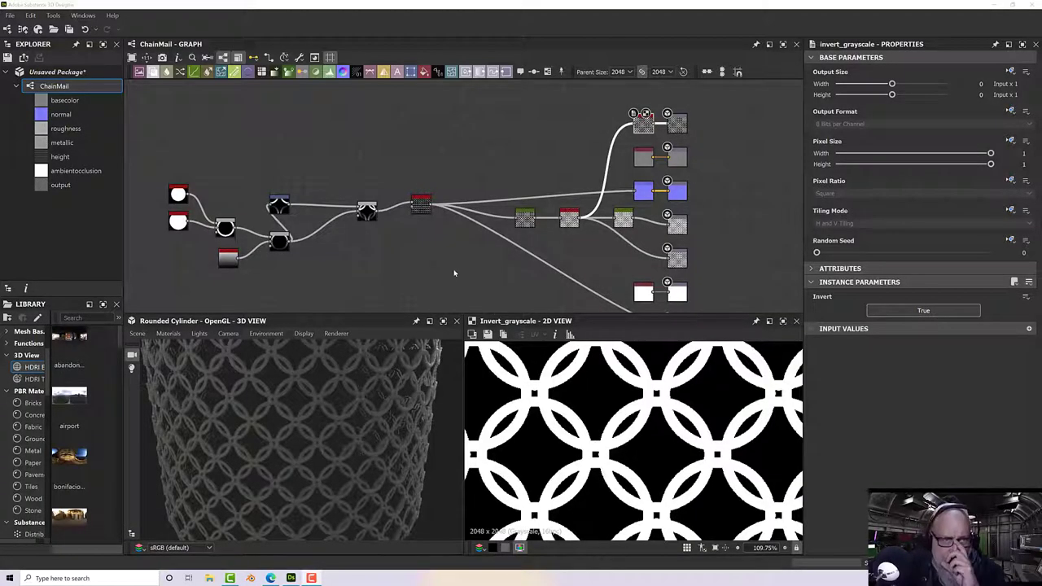
middle_click_drag(412, 258, 546, 260)
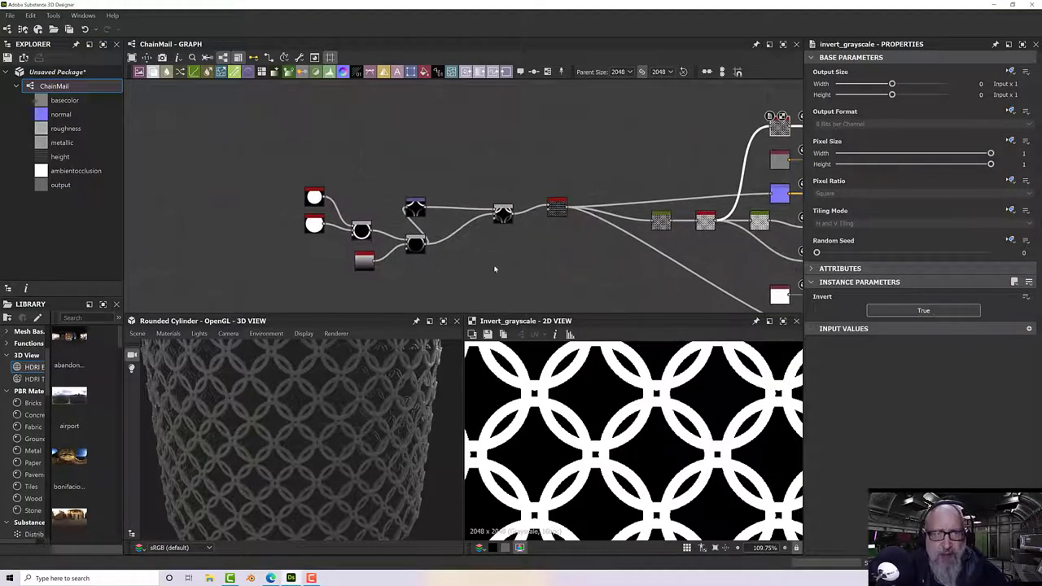
scroll(332, 231, "up", 1)
scroll(332, 231, "up", 3)
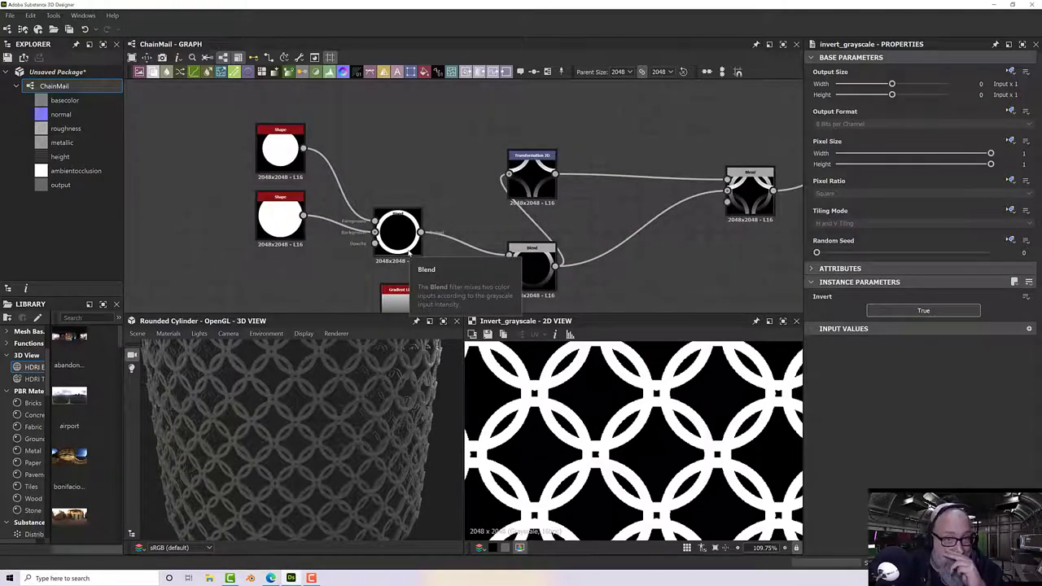
scroll(415, 248, "down", 3)
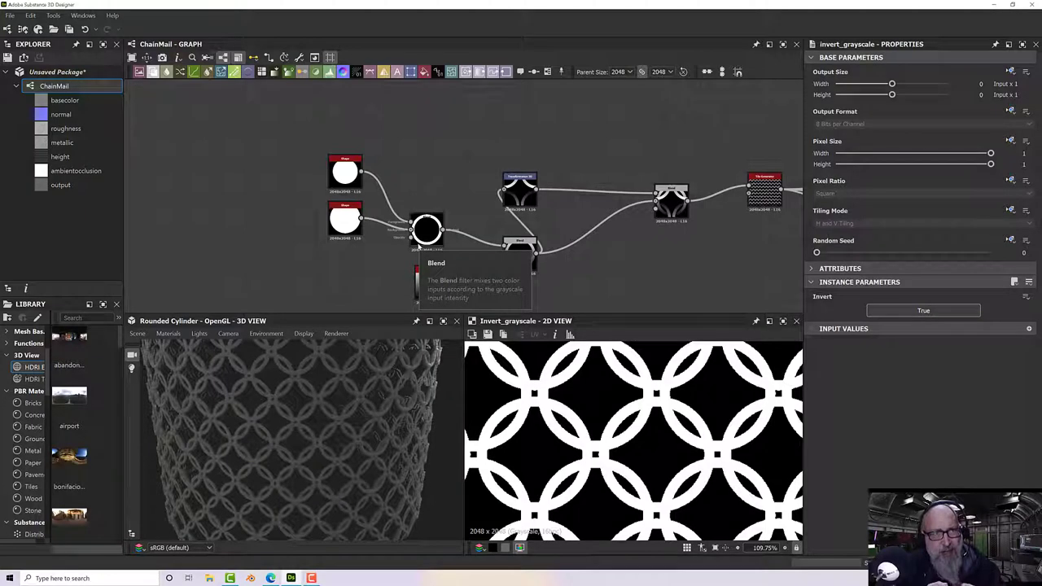
left_click_drag(396, 221, 409, 229)
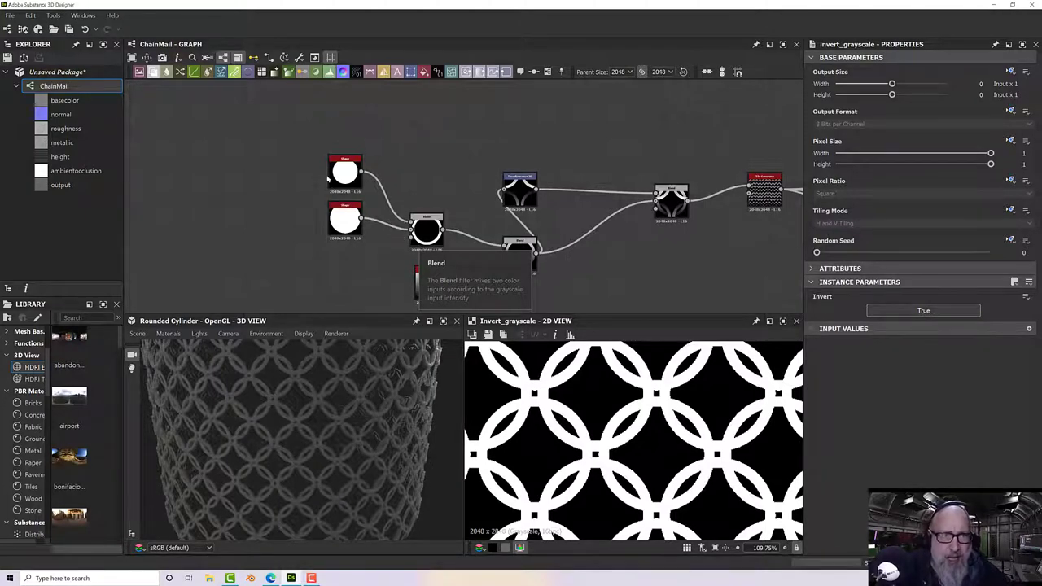
left_click_drag(328, 181, 270, 188)
left_click_drag(358, 231, 311, 238)
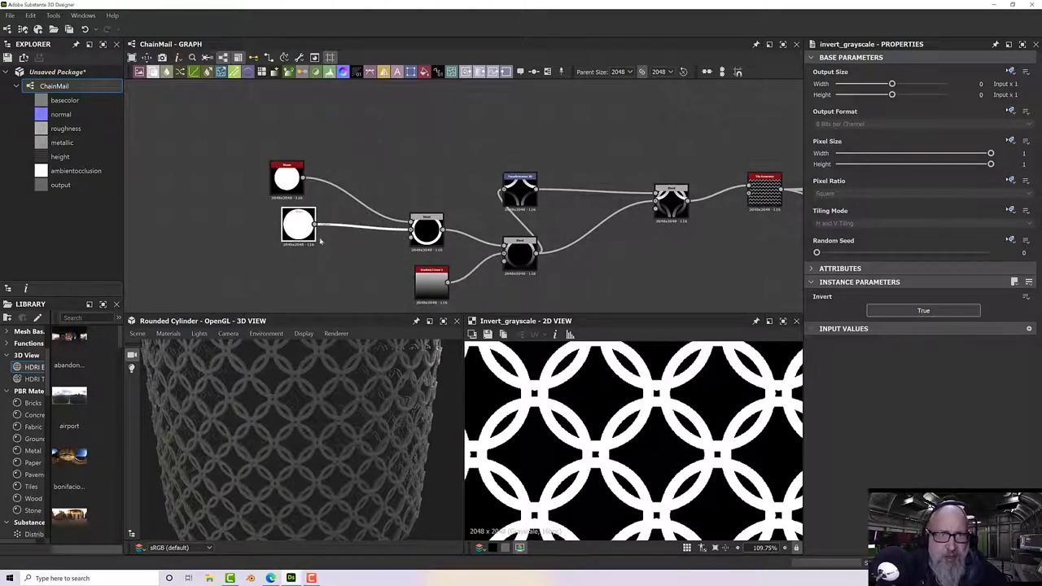
key("space")
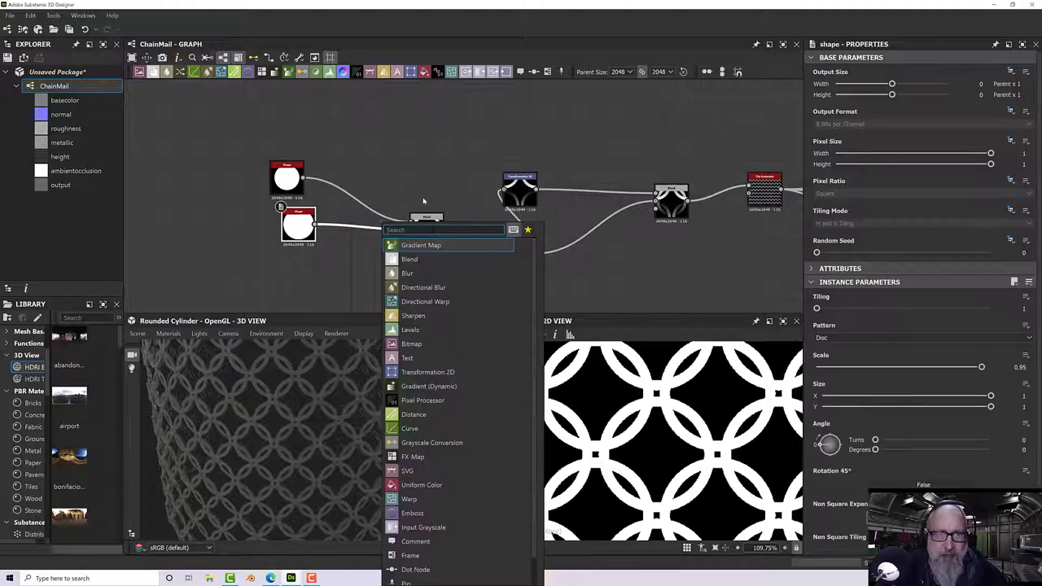
key("Escape")
left_click_drag(424, 214, 389, 208)
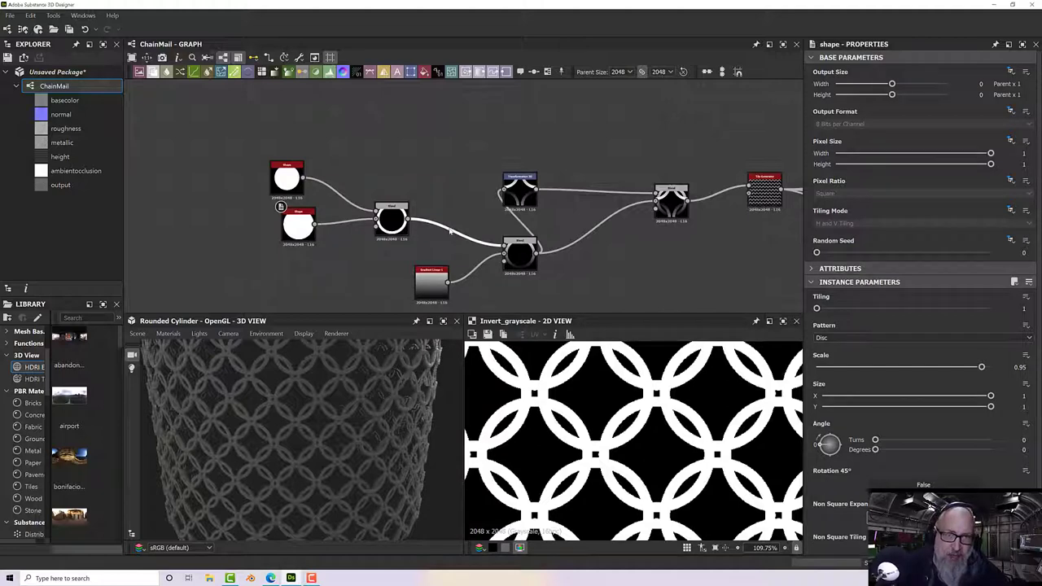
- Insert a Bevel node into the link between the ring Blend and the gradient Blend
key("space")
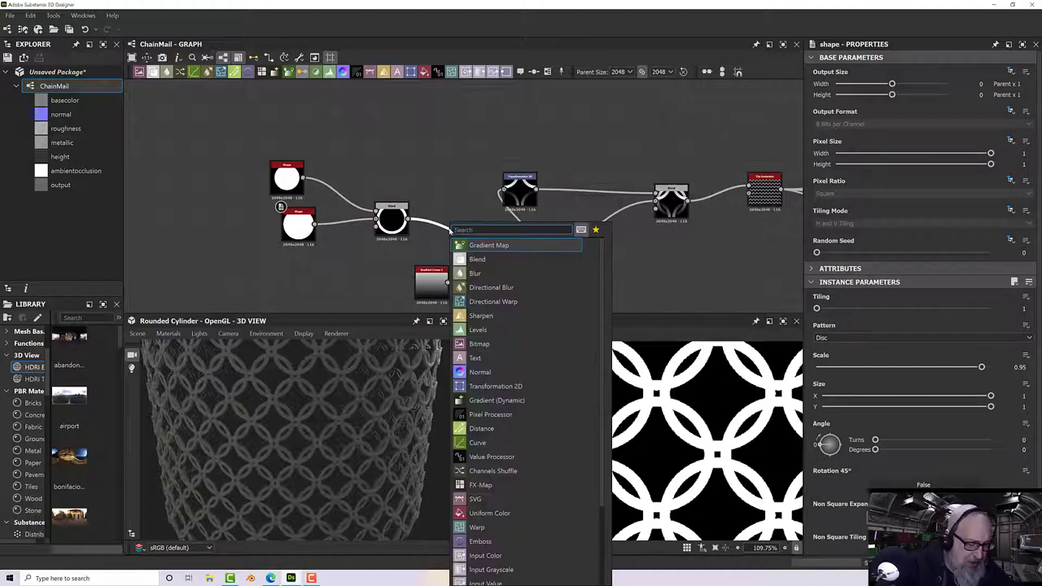
type("bevl")
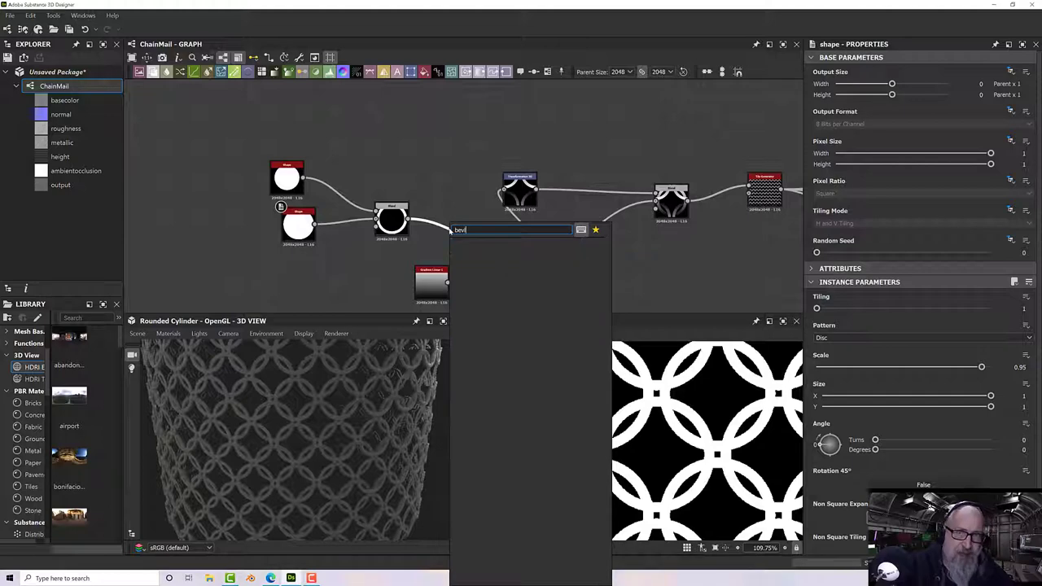
key("BackSpace")
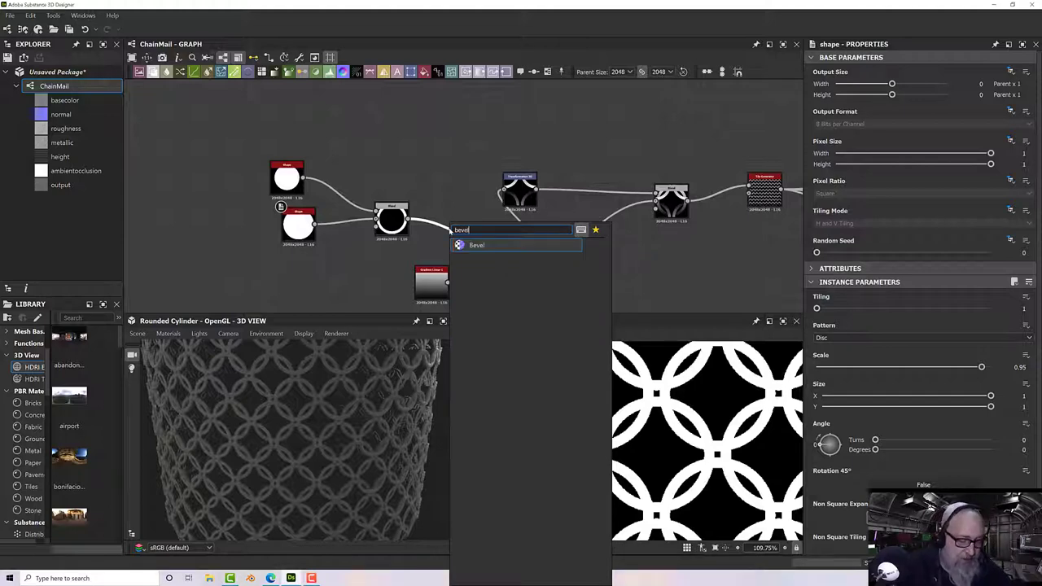
left_click(463, 244)
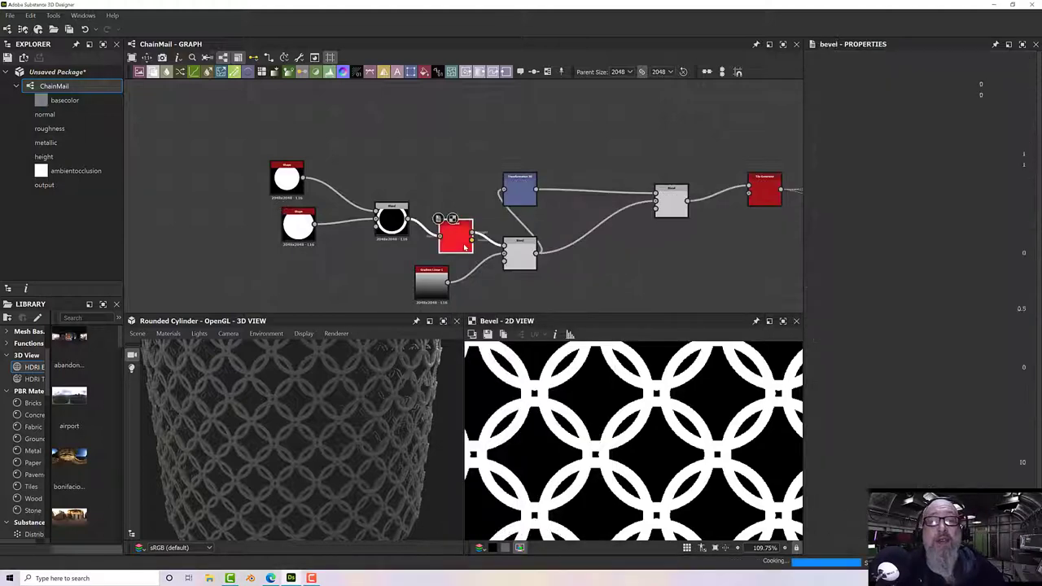
left_click_drag(460, 242, 455, 240)
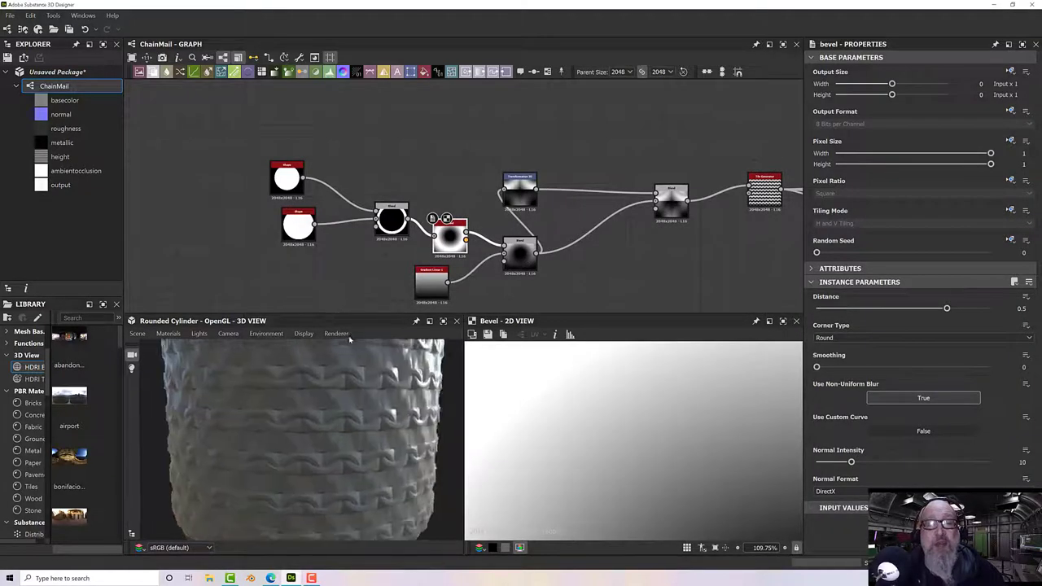
- Set the Bevel node's Distance to -0.81
left_click_drag(350, 341, 378, 387)
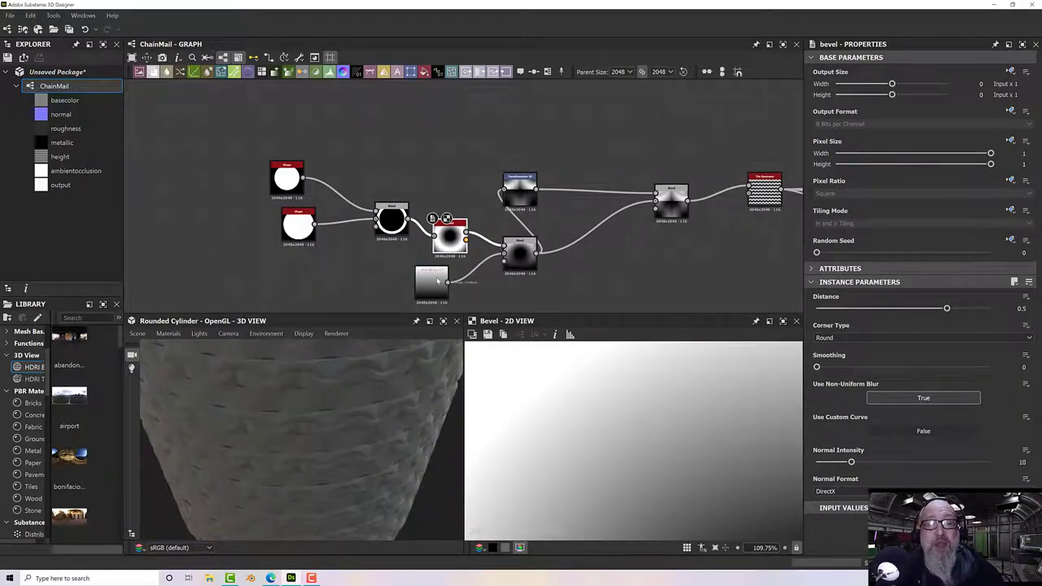
scroll(456, 235, "up", 3)
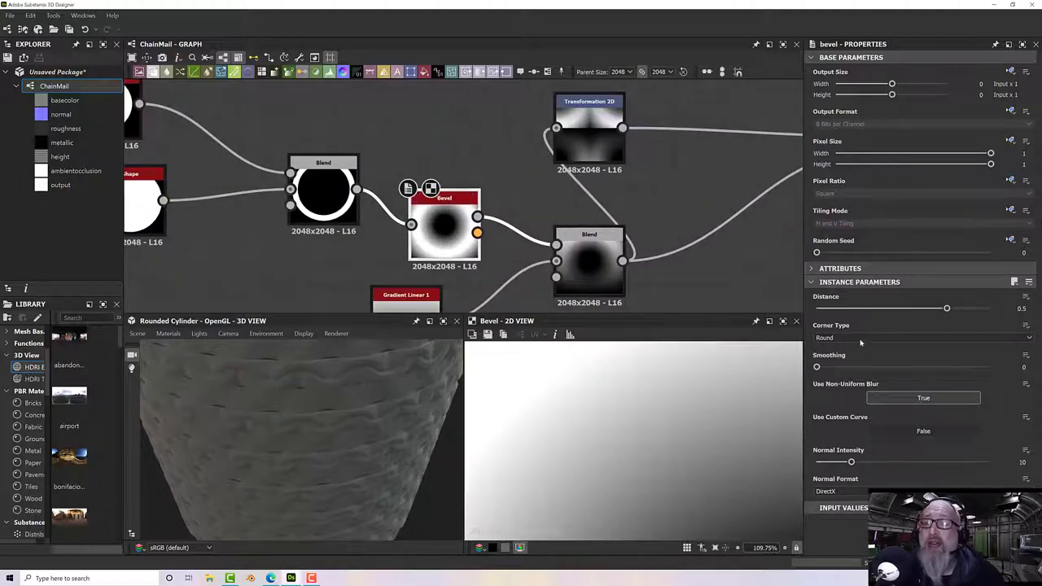
left_click_drag(947, 309, 832, 313)
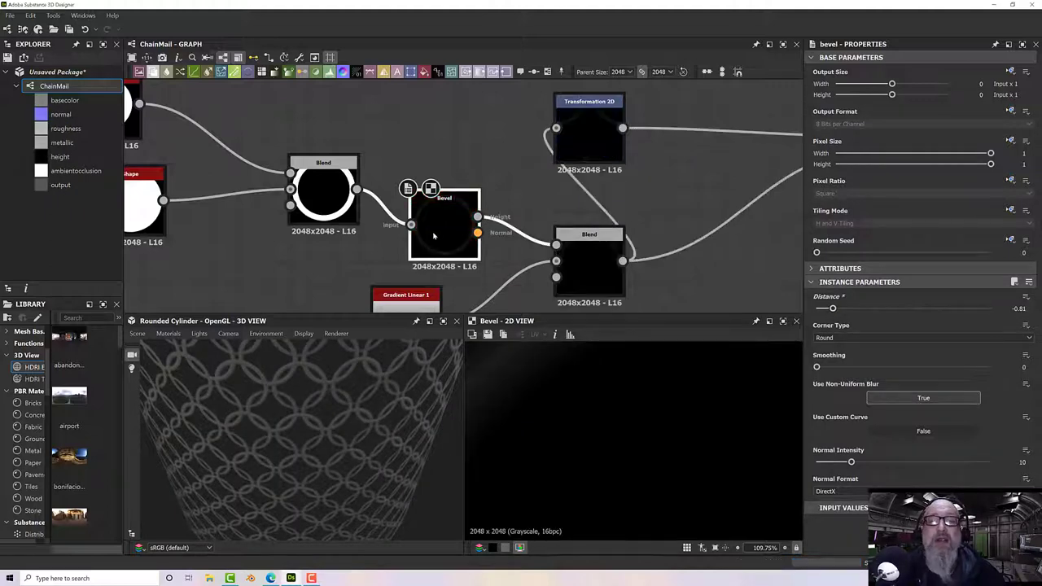
middle_click_drag(434, 236, 453, 241)
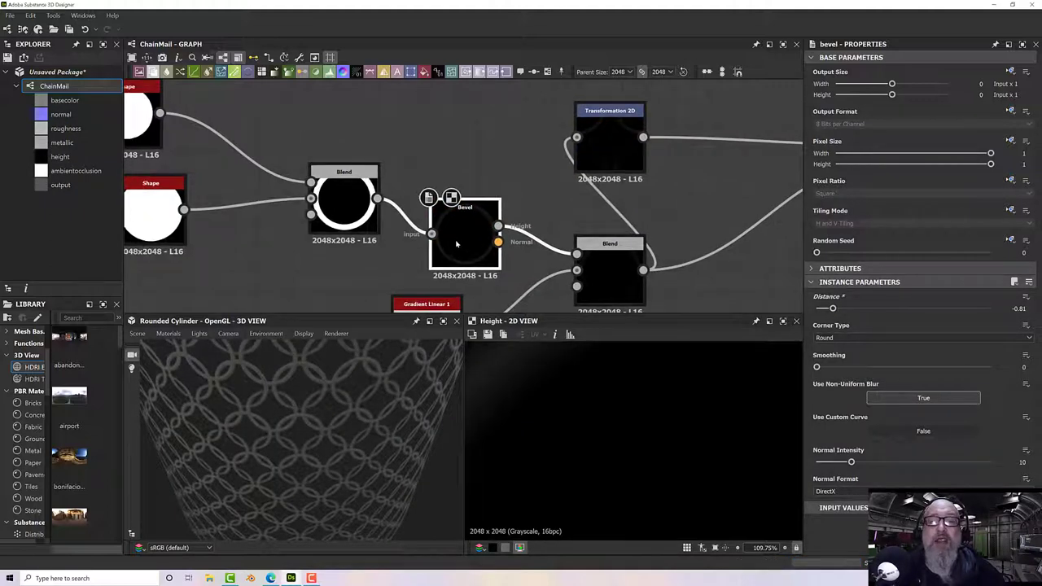
- Set the Bevel node's Distance to 0.09
scroll(457, 244, "up", 4)
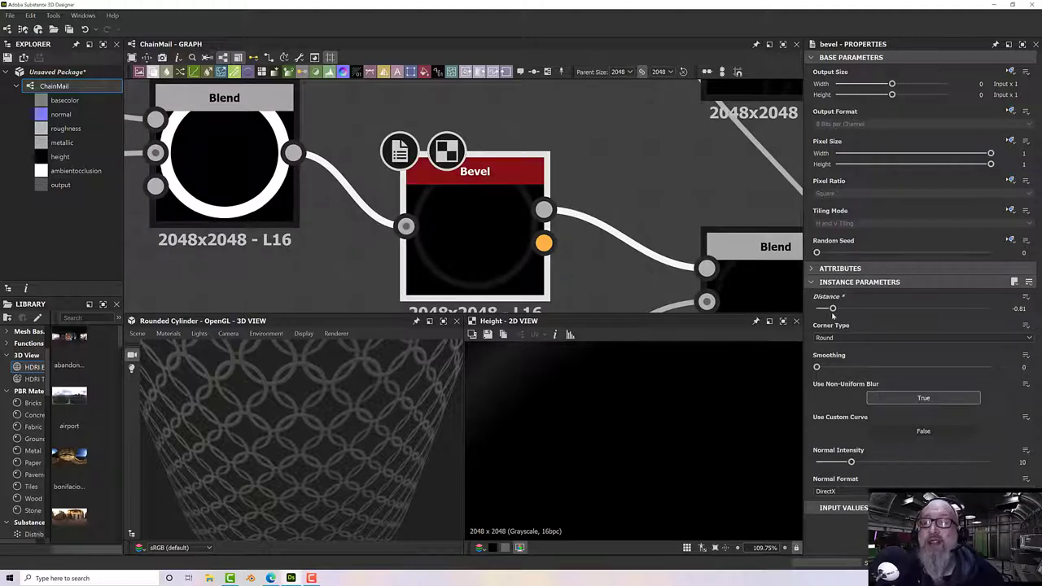
left_click_drag(832, 309, 915, 311)
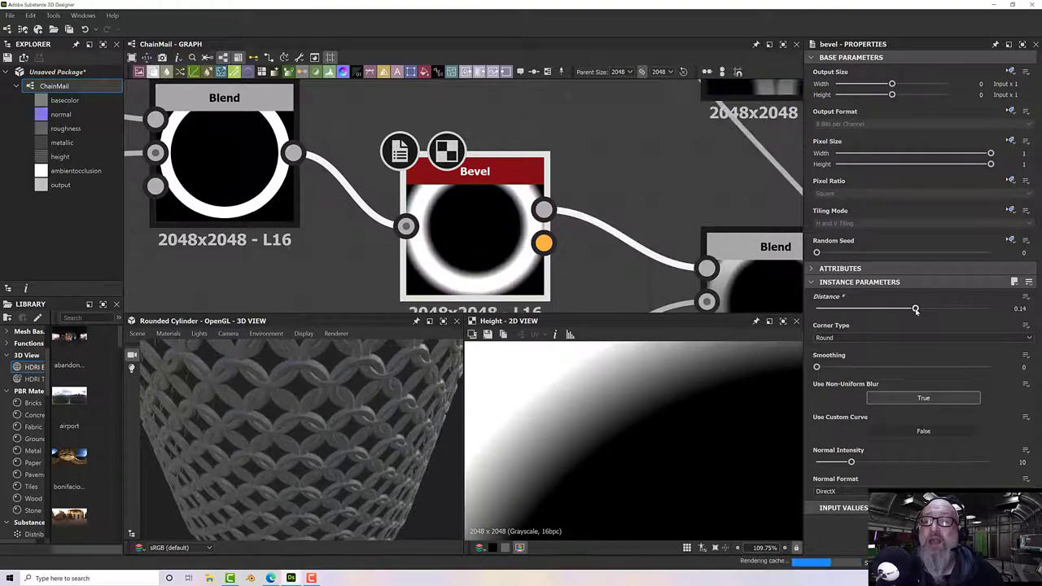
left_click_drag(916, 311, 911, 312)
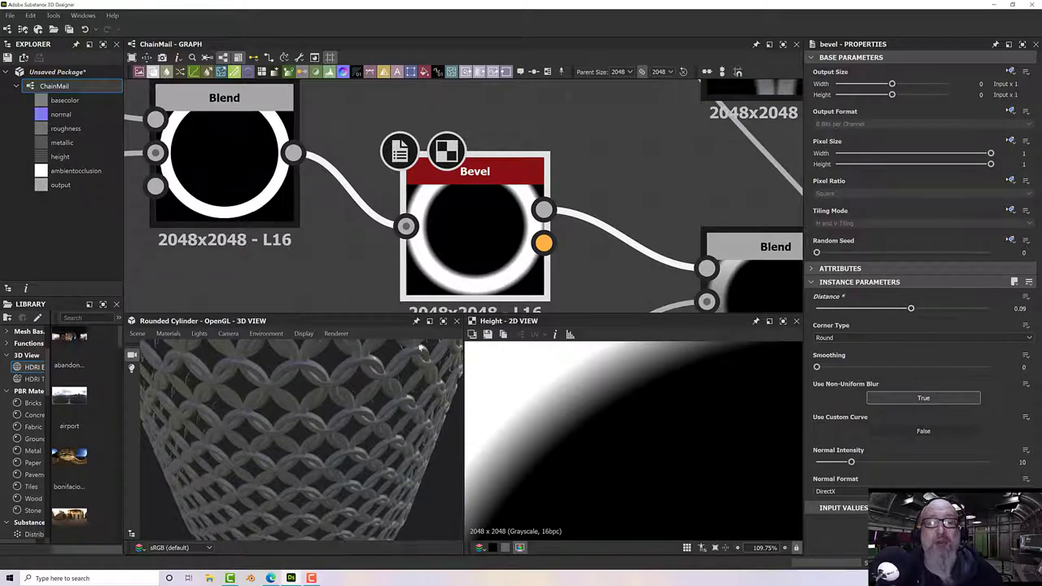
- Set the Bevel node's Smoothing to 2.95 and its Distance to 0.18
scroll(361, 400, "up", 5)
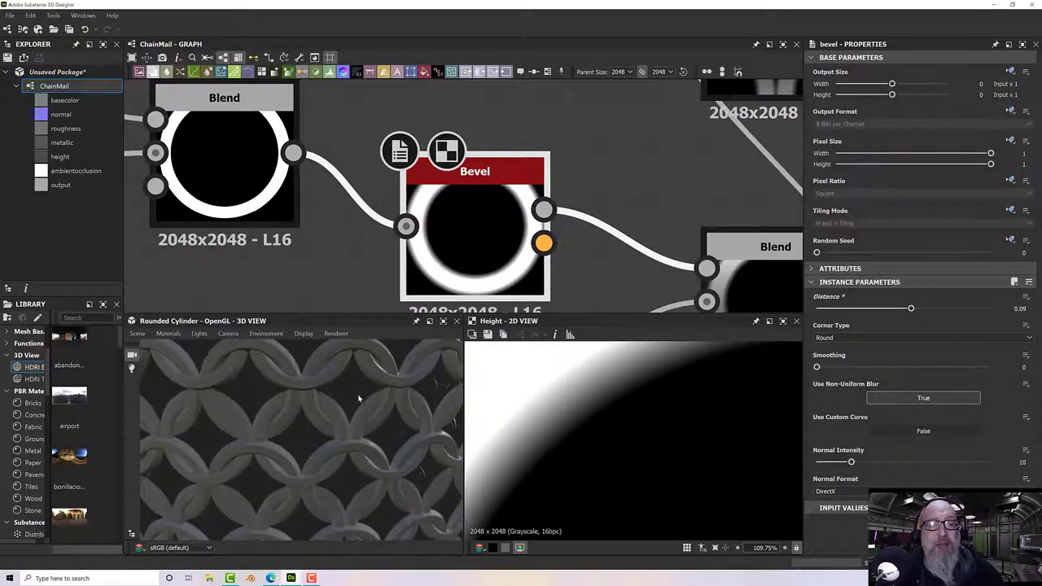
left_click_drag(358, 398, 376, 405)
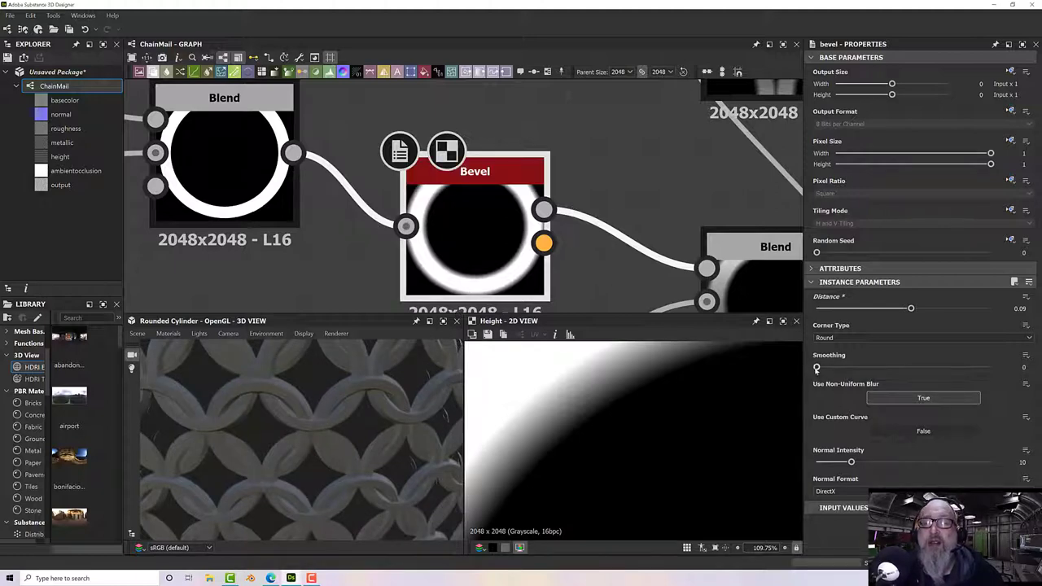
left_click_drag(816, 368, 919, 369)
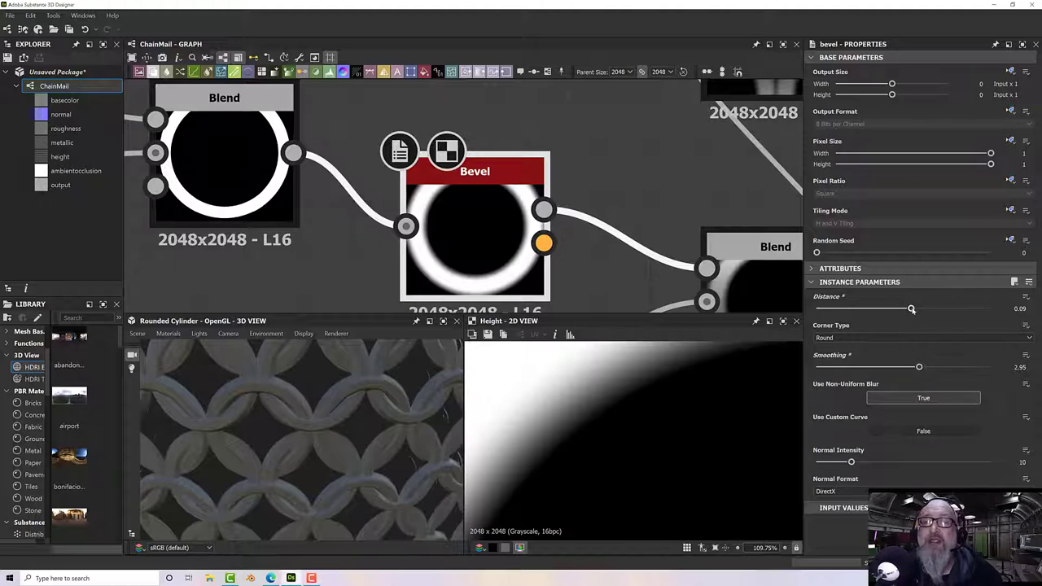
left_click_drag(911, 309, 919, 311)
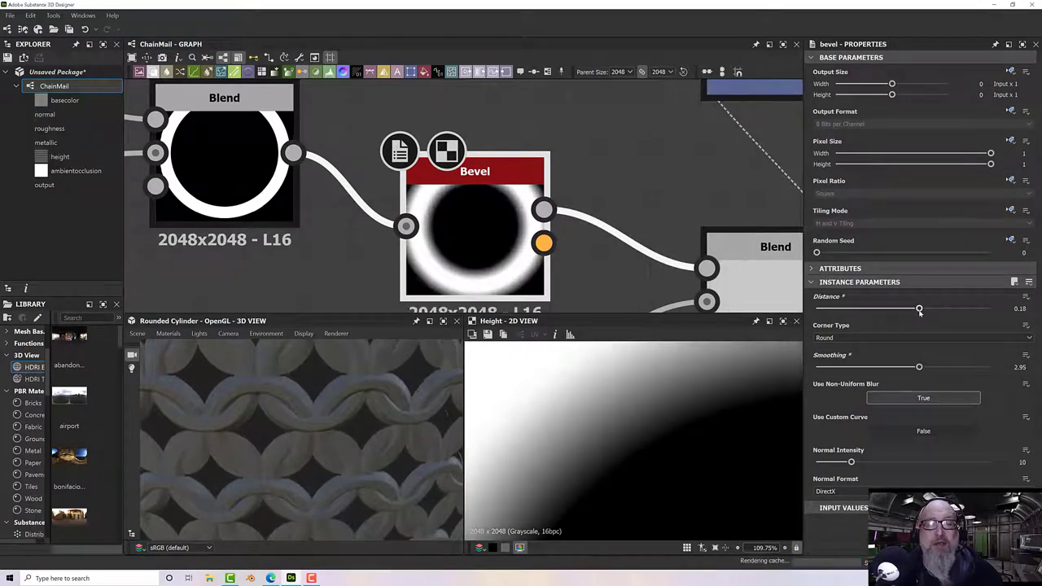
- Examine the beveled rings on the cylinder up close and from farther away to judge their thickness and overlap
scroll(272, 401, "down", 5)
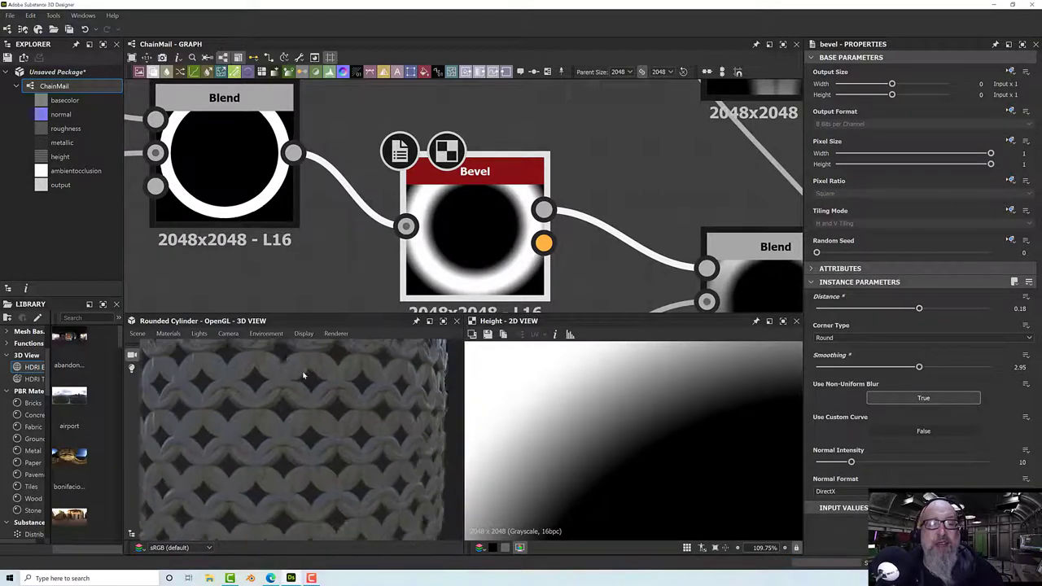
scroll(320, 405, "up", 4)
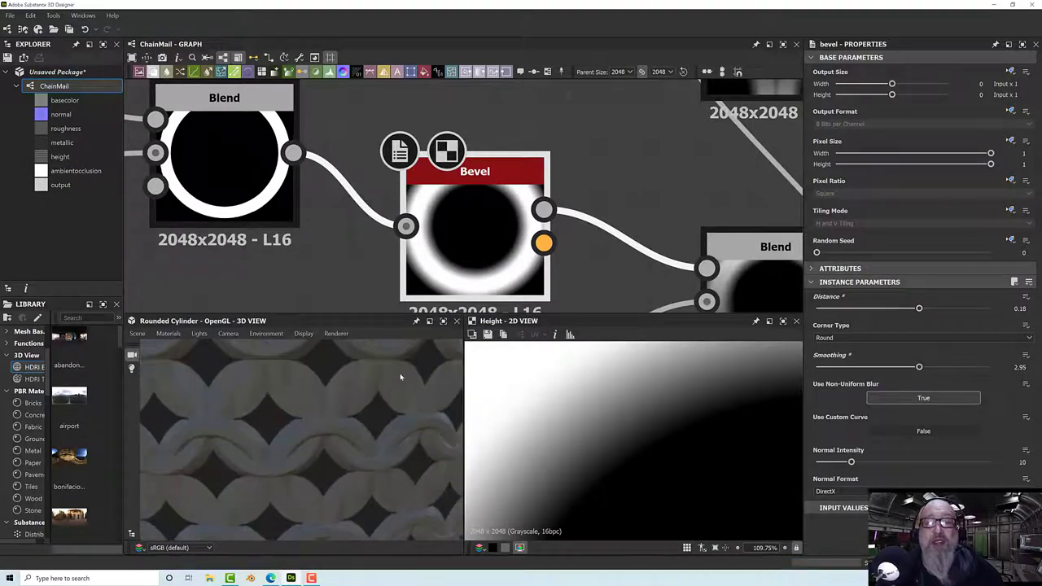
left_click_drag(210, 447, 258, 438)
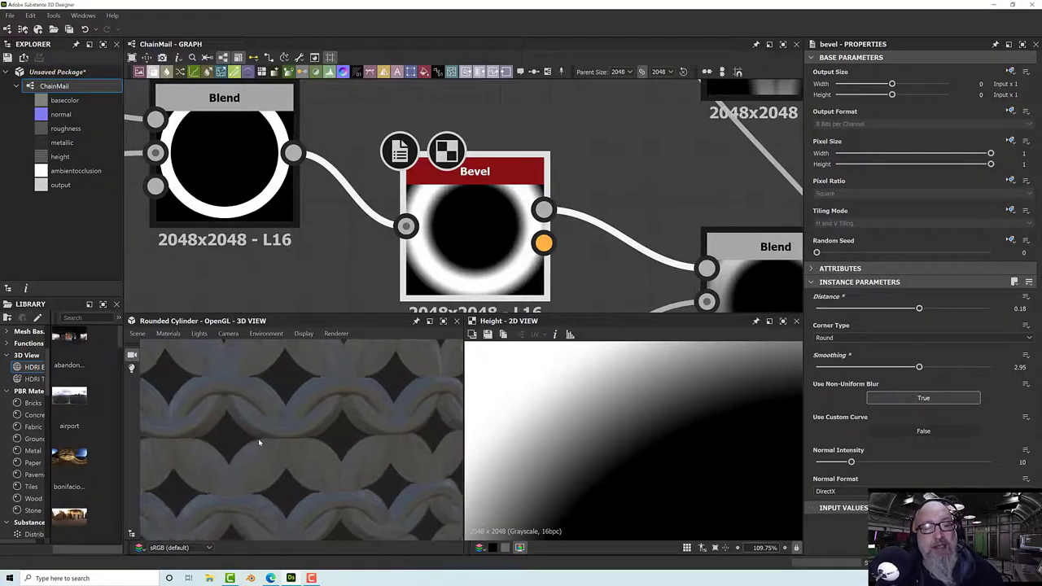
scroll(259, 442, "down", 5)
scroll(259, 442, "up", 2)
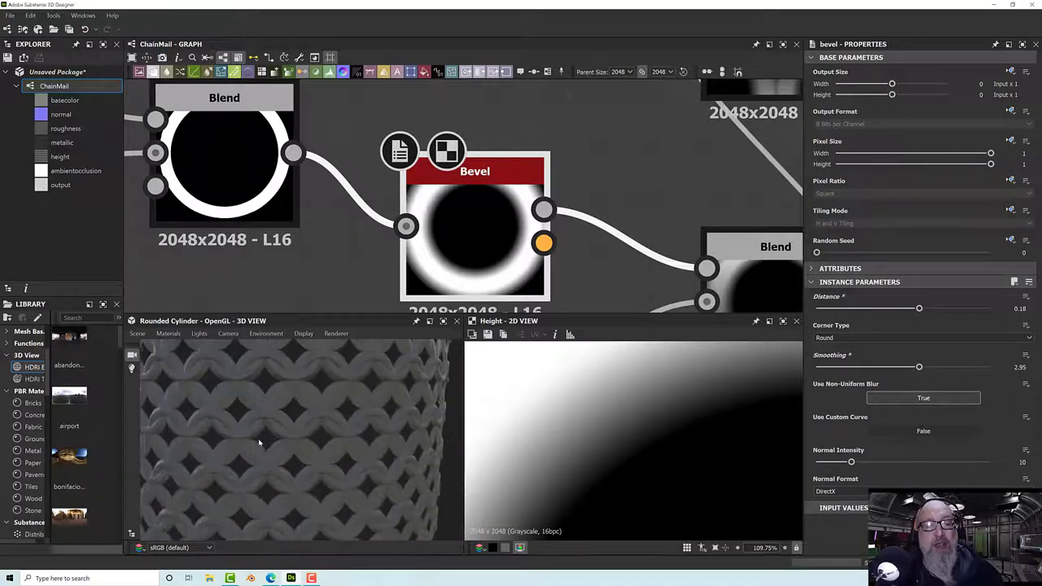
scroll(259, 442, "up", 3)
mouse_move(257, 436)
left_mouse_down()
mouse_move(243, 432)
mouse_move(256, 448)
mouse_move(269, 433)
left_mouse_up()
scroll(269, 431, "down", 2)
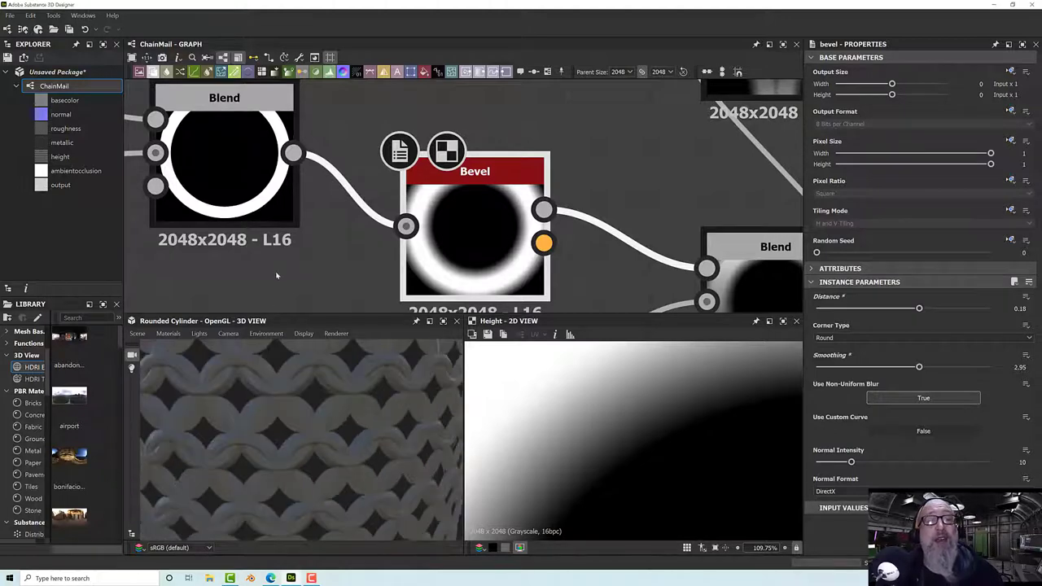
- Set the Scale of the disc Shape feeding the ring Blend's background to 0.88
scroll(325, 287, "down", 3)
middle_click_drag(325, 288, 448, 283)
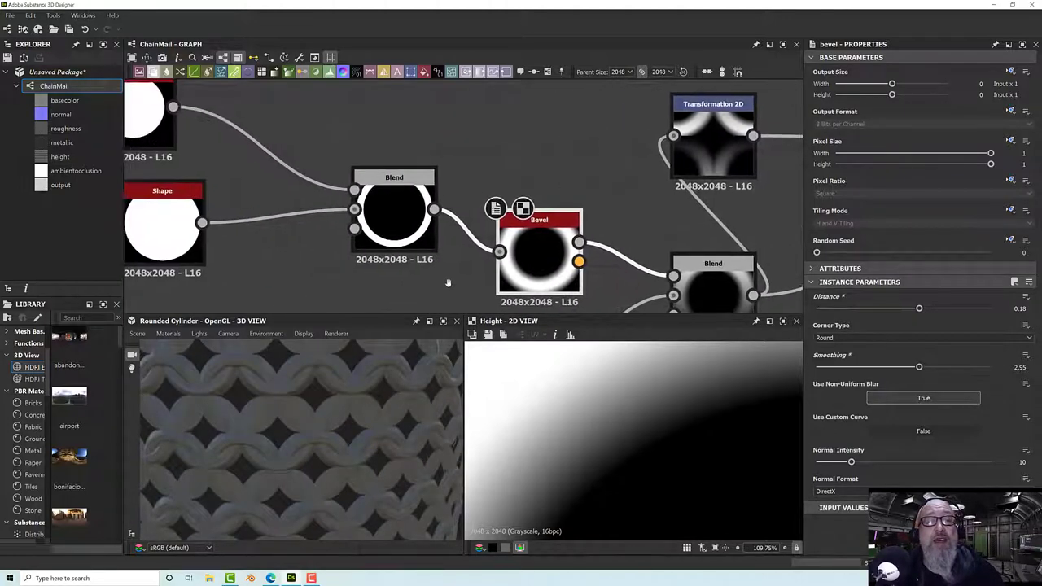
left_click(435, 224)
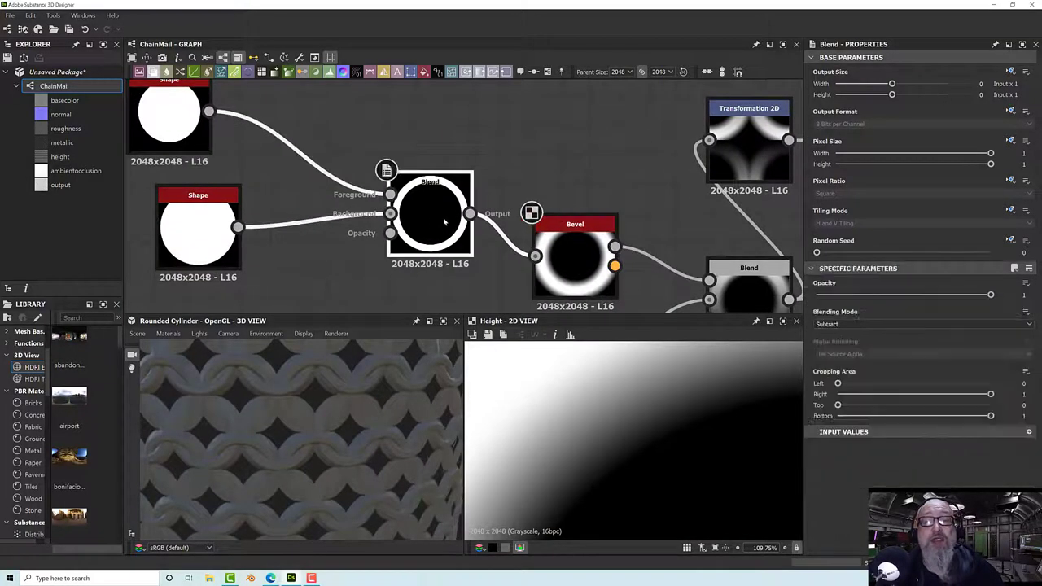
middle_click_drag(435, 224, 553, 253)
left_click(283, 259)
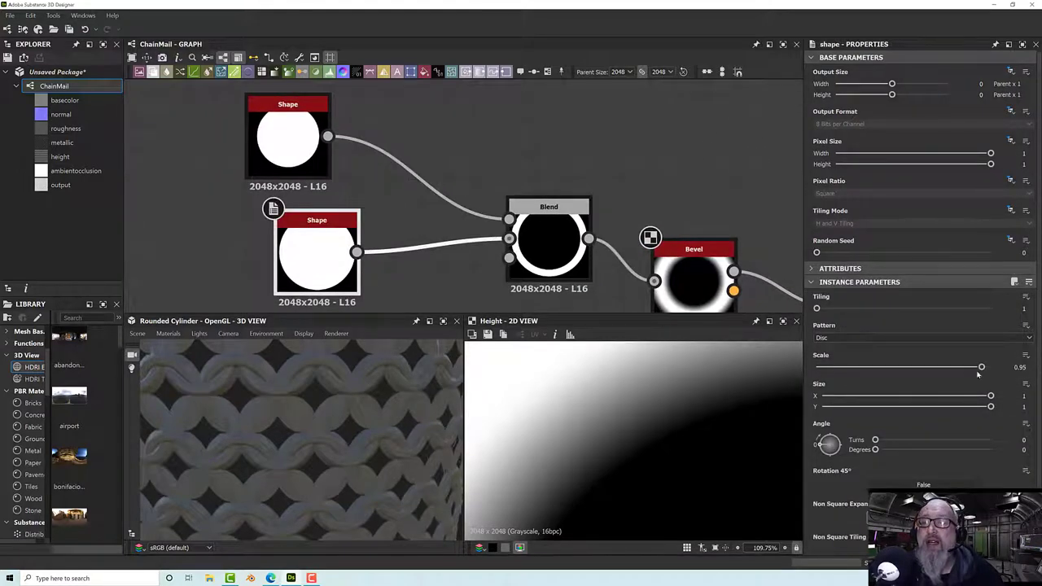
left_click_drag(981, 367, 970, 368)
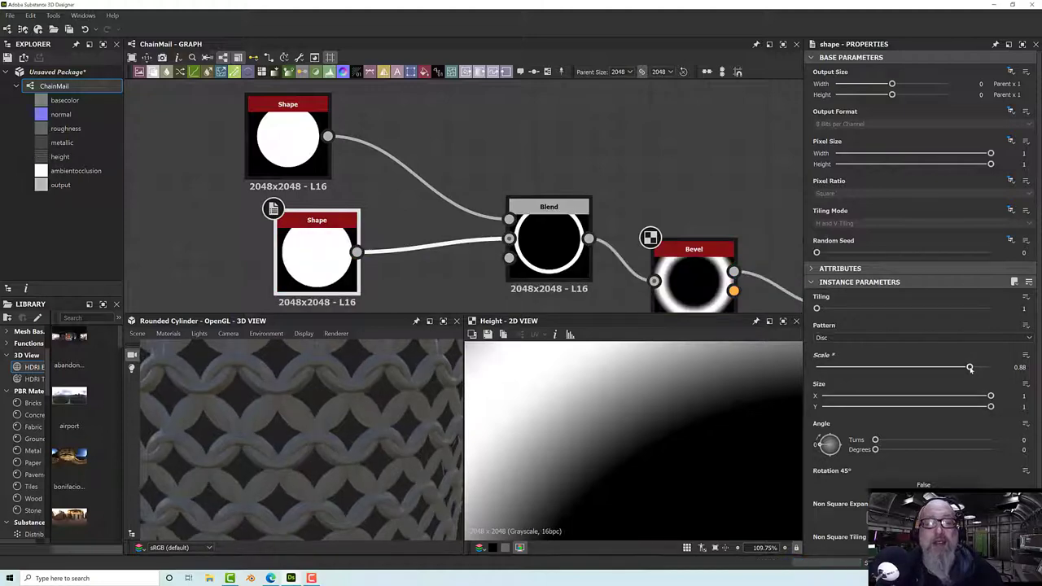
- Reduce the Bevel node's Distance to 0.07 to suit the thinner ring
left_click(547, 232)
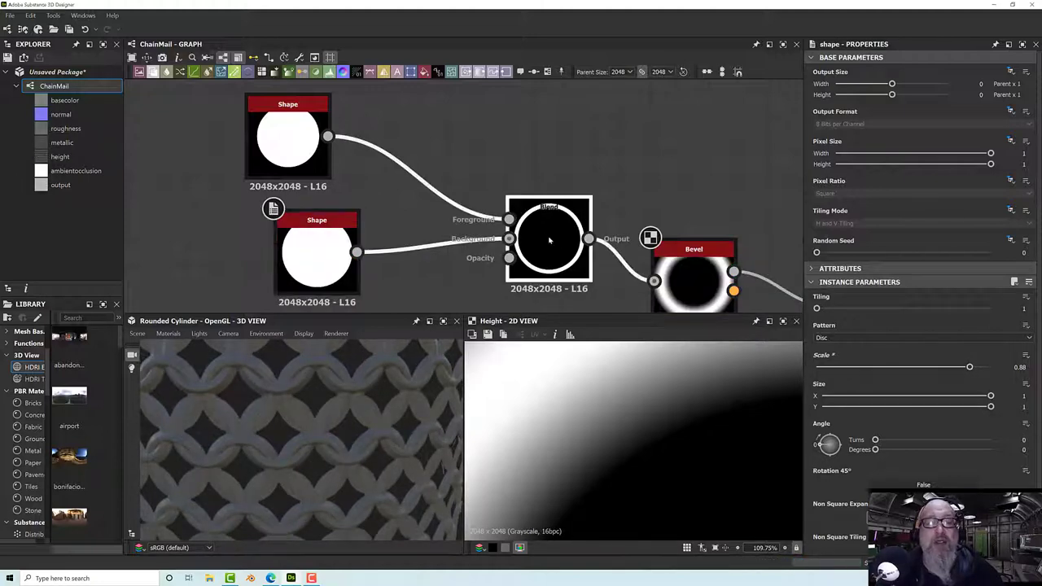
left_click(670, 269)
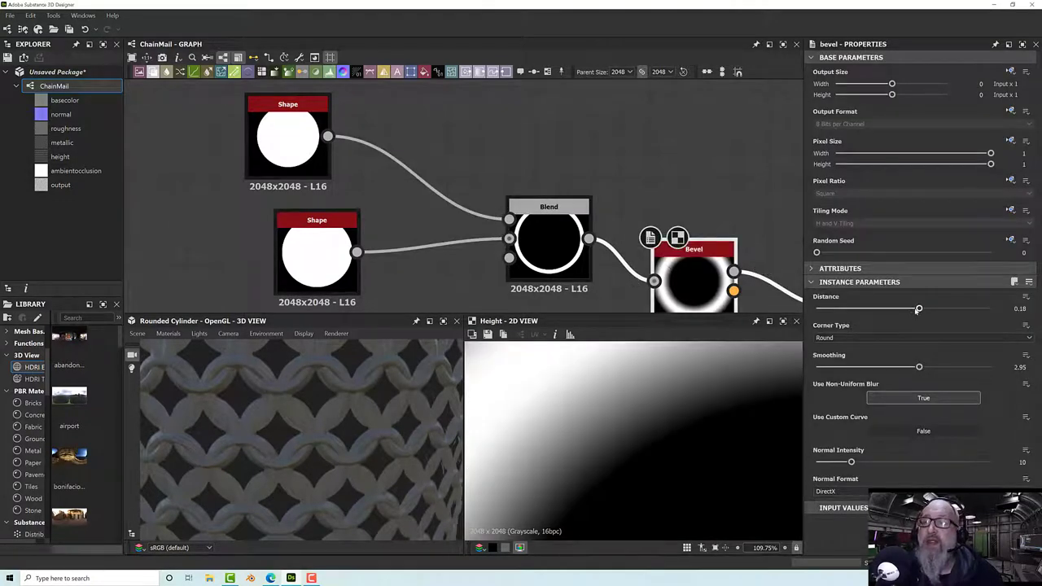
left_click_drag(919, 310, 909, 311)
- Examine the thinner beveled rings on the cylinder from several angles, distances and lighting directions
scroll(325, 394, "up", 8)
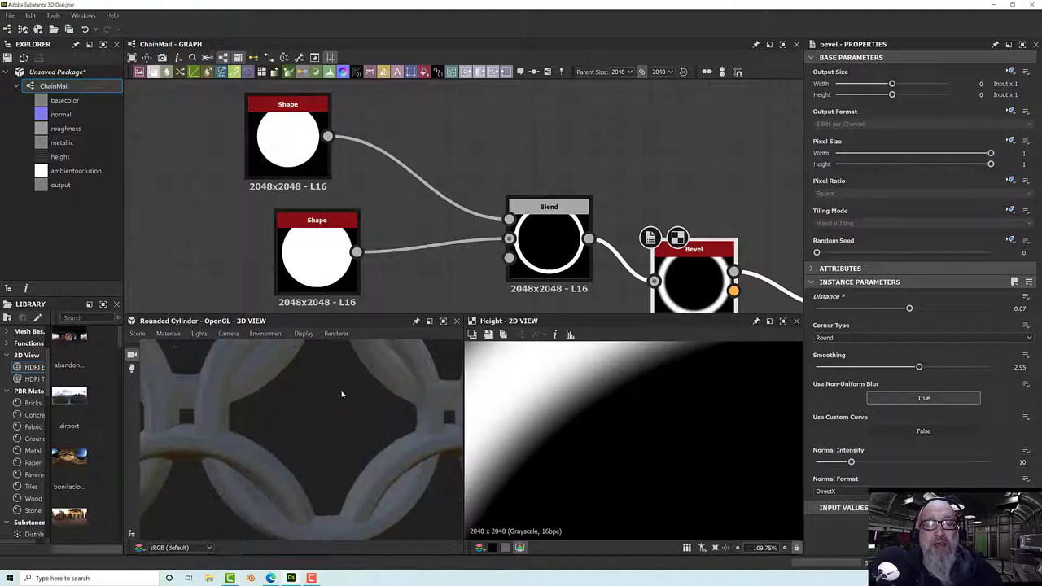
left_click_drag(342, 395, 350, 420)
scroll(361, 409, "down", 5)
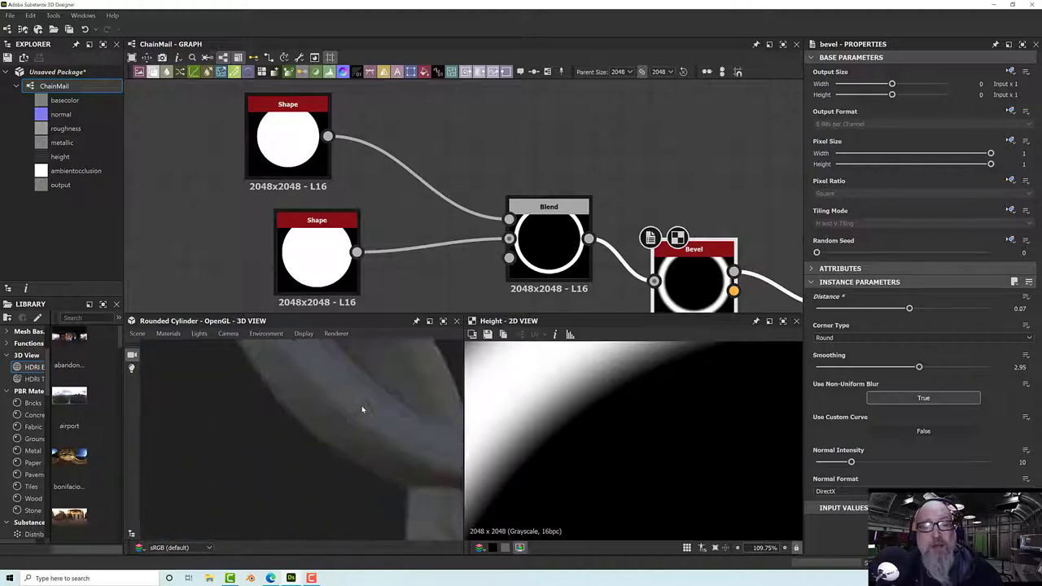
scroll(361, 408, "down", 5)
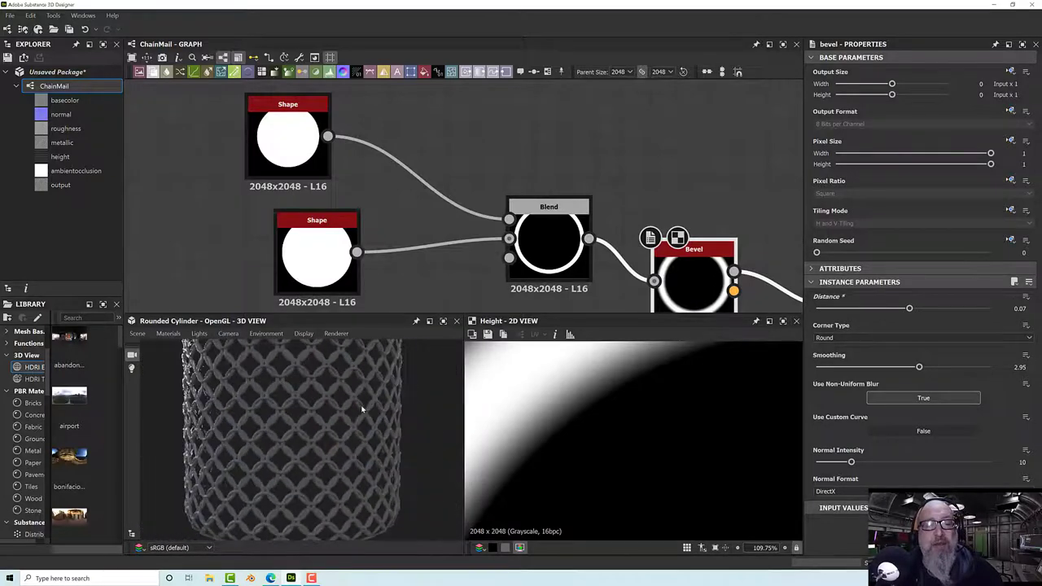
left_click_drag(350, 415, 291, 466)
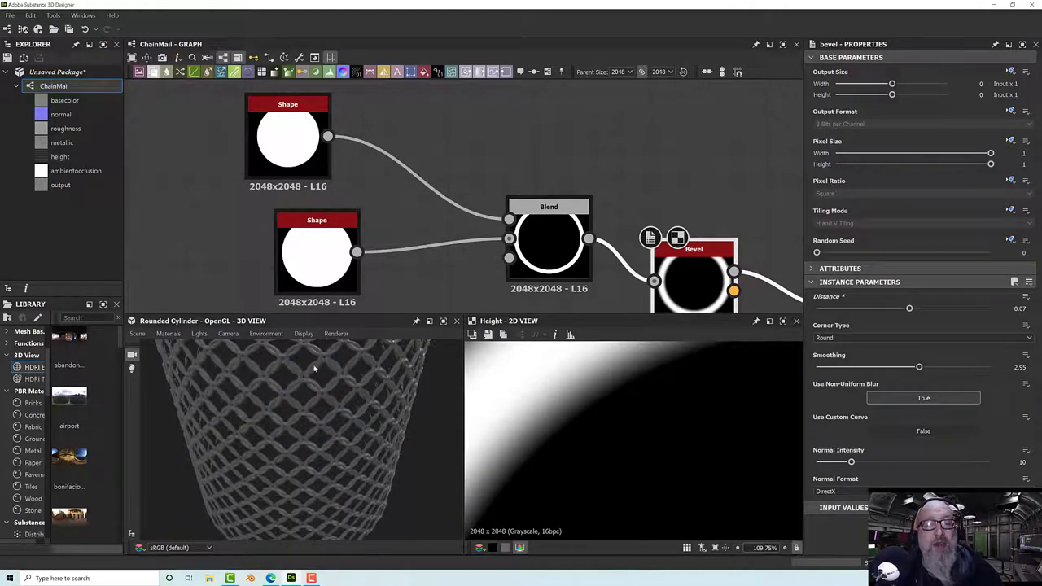
left_click_drag(315, 369, 318, 346)
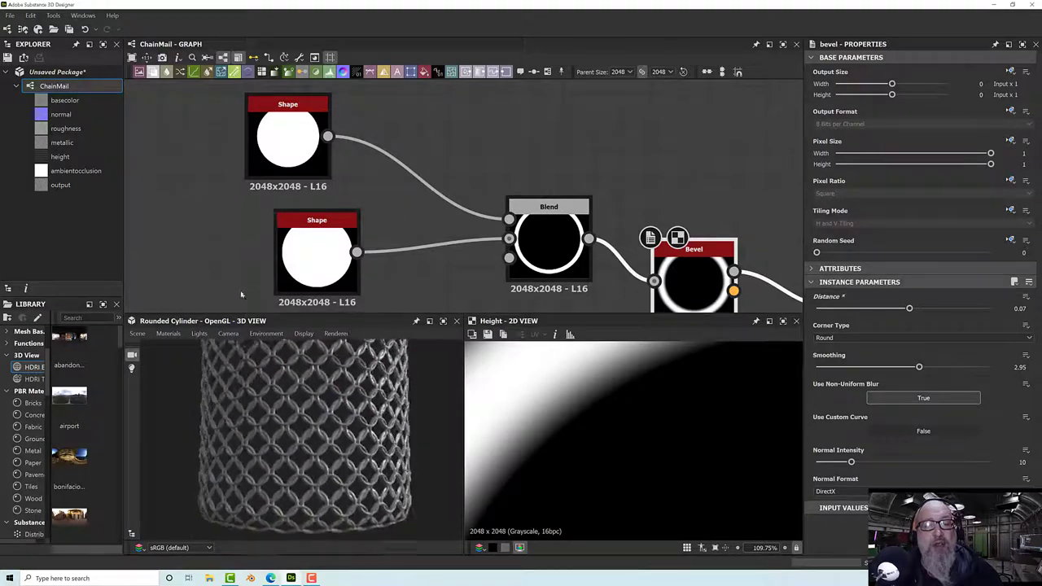
scroll(286, 364, "up", 5)
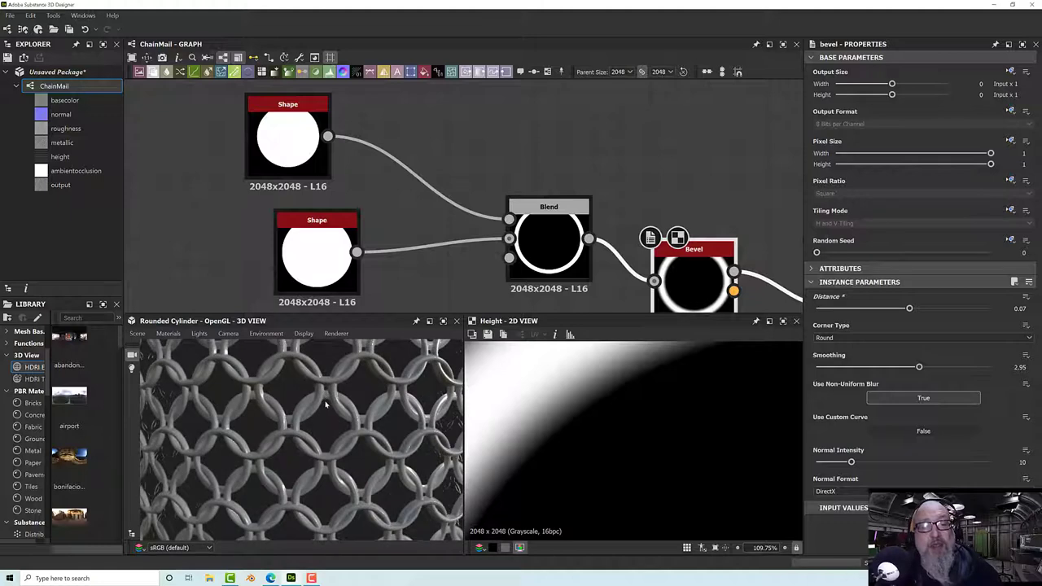
scroll(333, 397, "down", 5)
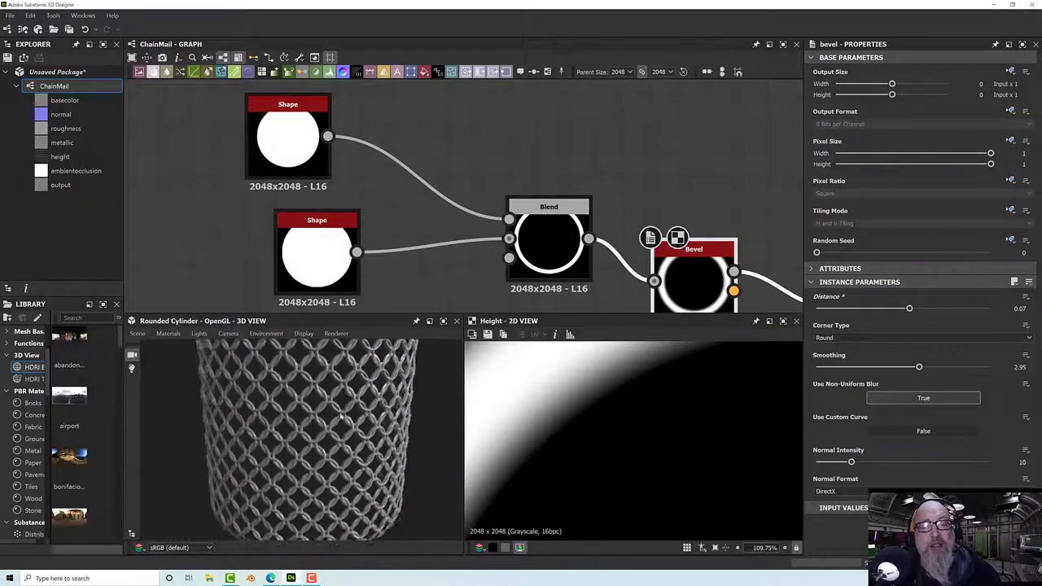
scroll(341, 422, "down", 2)
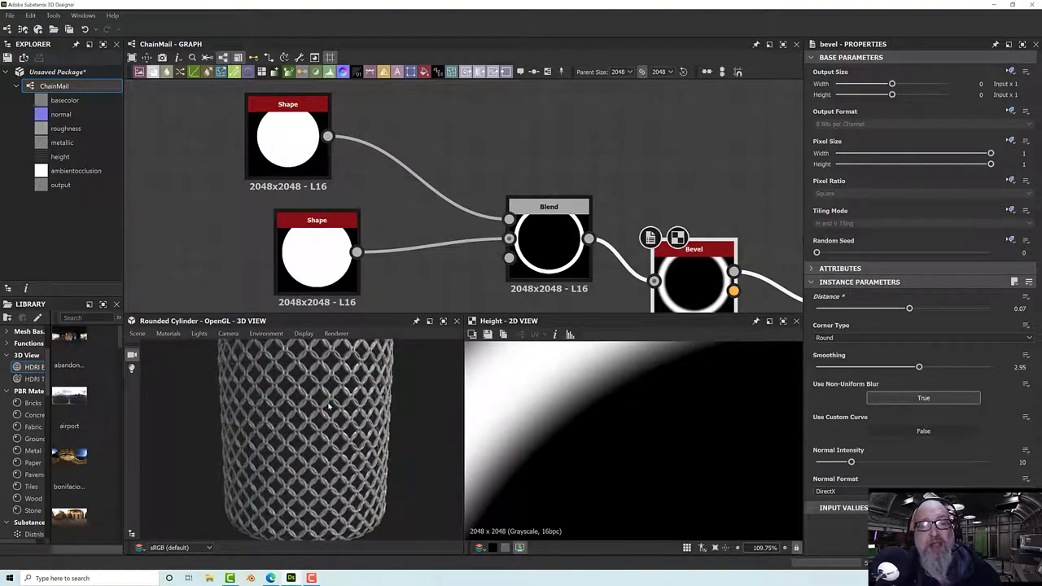
left_click_drag(310, 399, 286, 381)
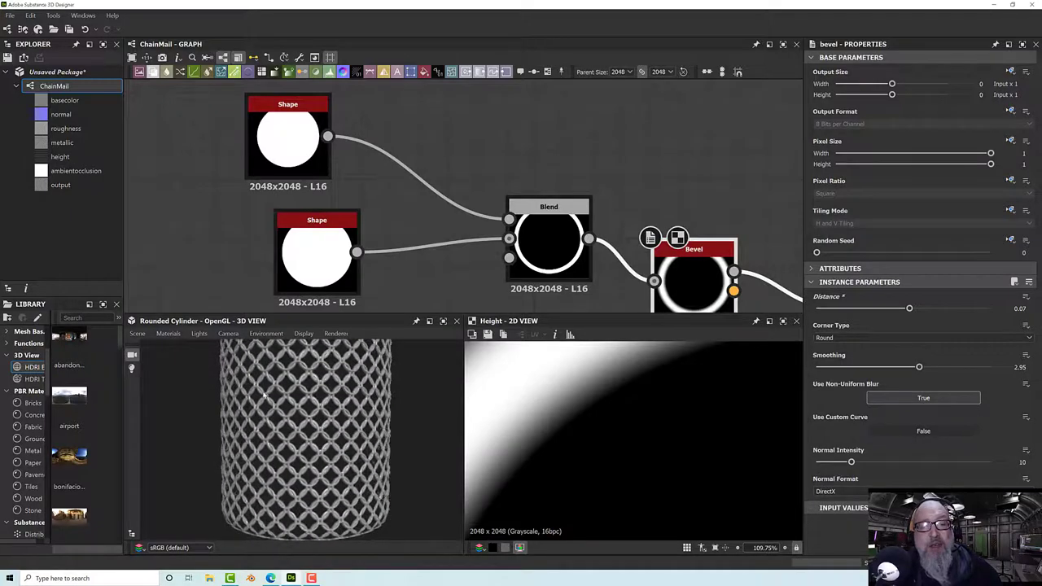
scroll(285, 378, "up", 7)
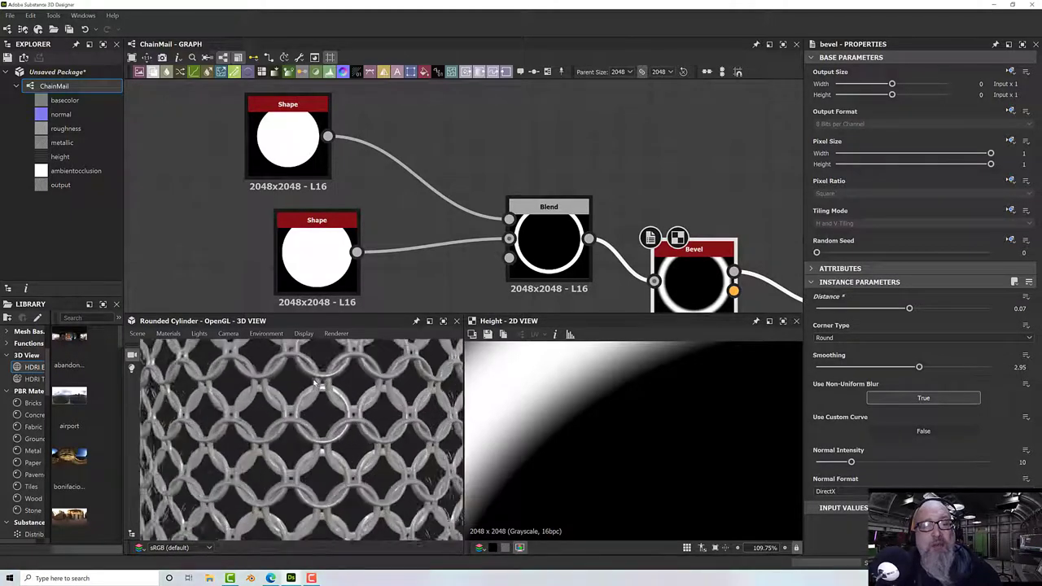
left_click_drag(291, 377, 298, 385)
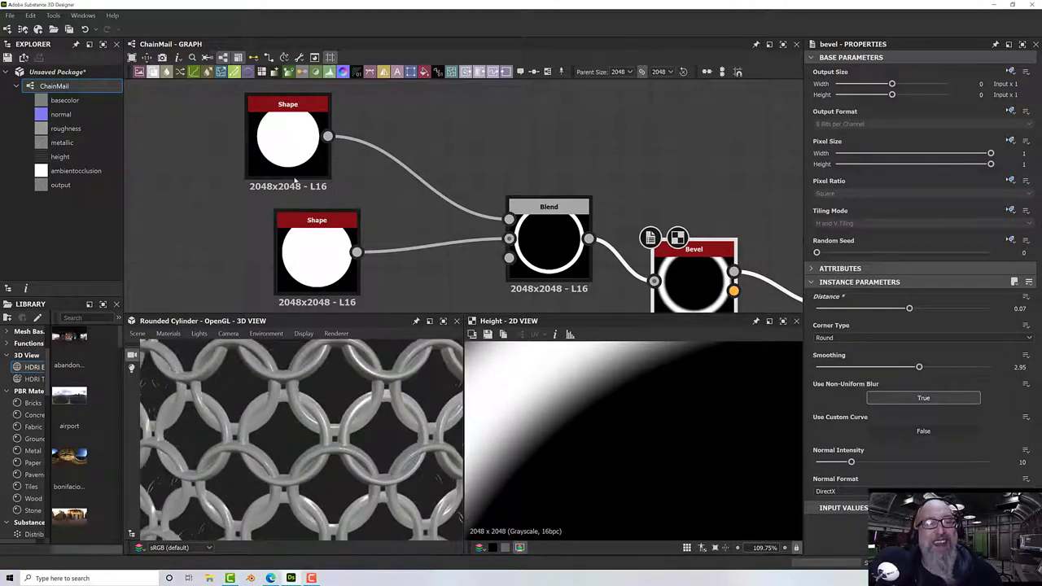
- Set the Scale of the disc Shape feeding the ring Blend's foreground to 0.8 and check the cylinder's rings
left_click(289, 142)
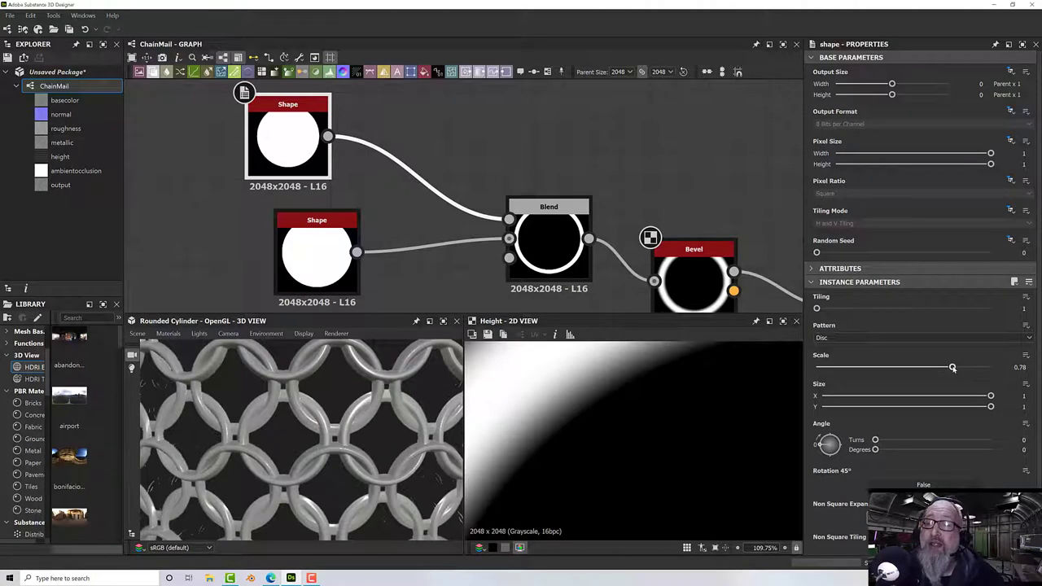
left_click_drag(952, 368, 959, 368)
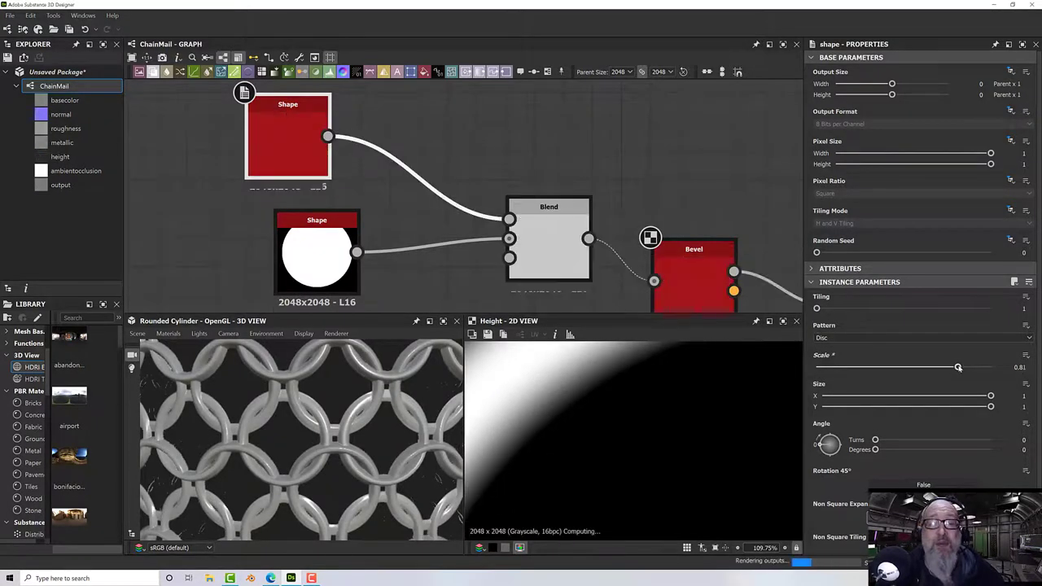
left_click_drag(958, 368, 951, 368)
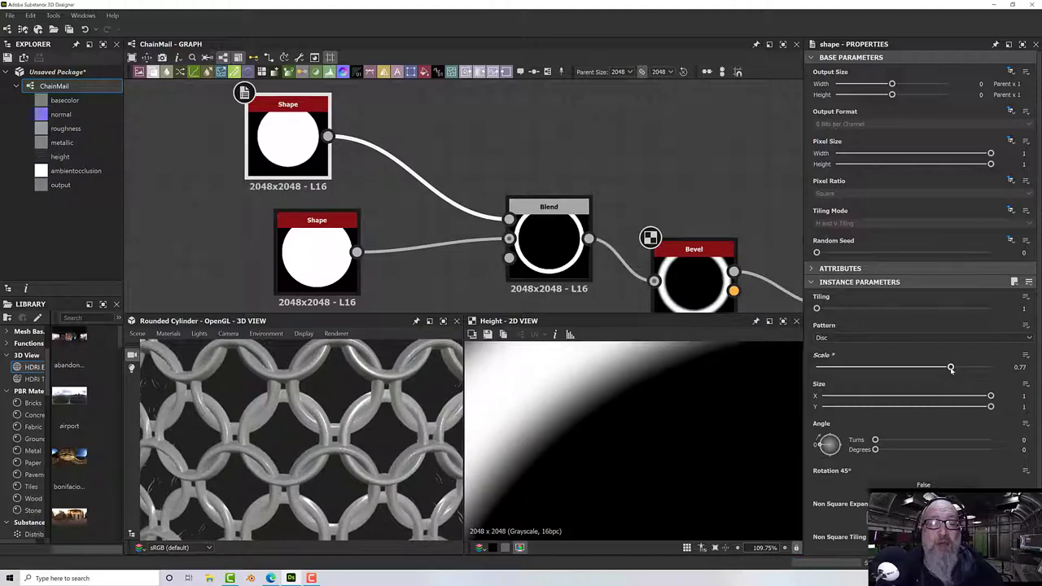
left_click_drag(951, 368, 956, 368)
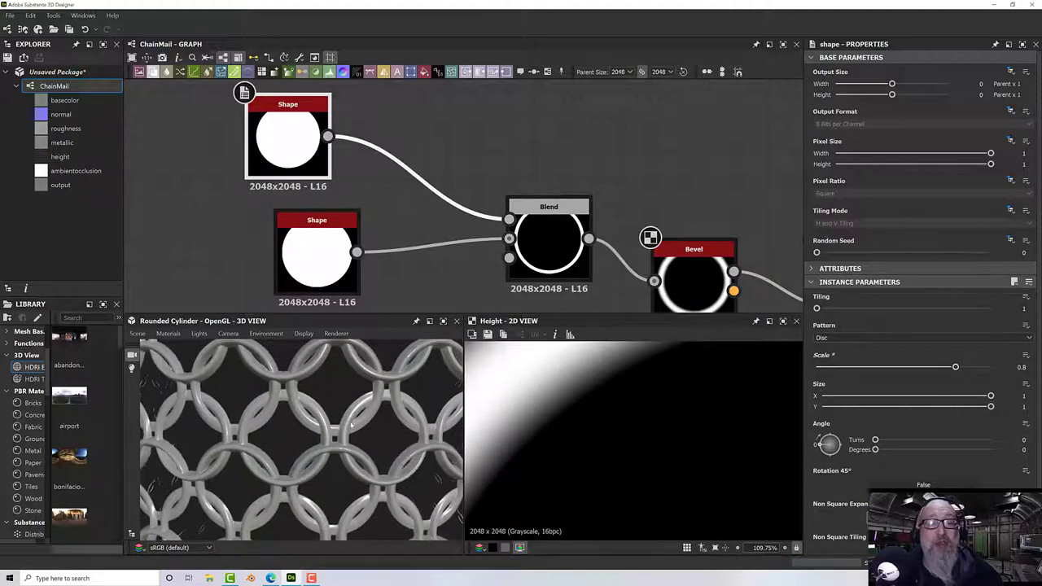
left_click_drag(351, 425, 262, 379)
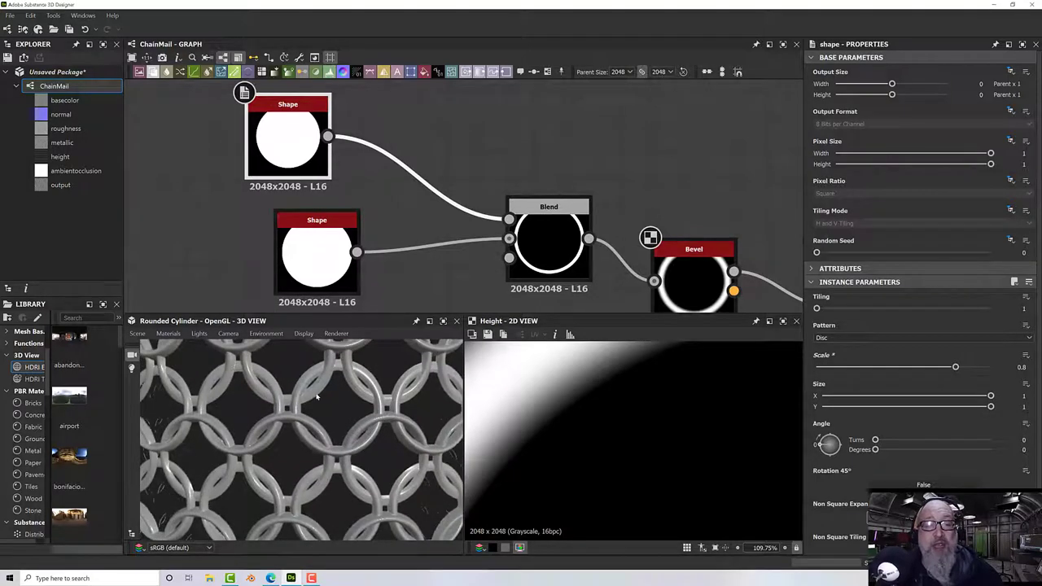
scroll(353, 391, "down", 5)
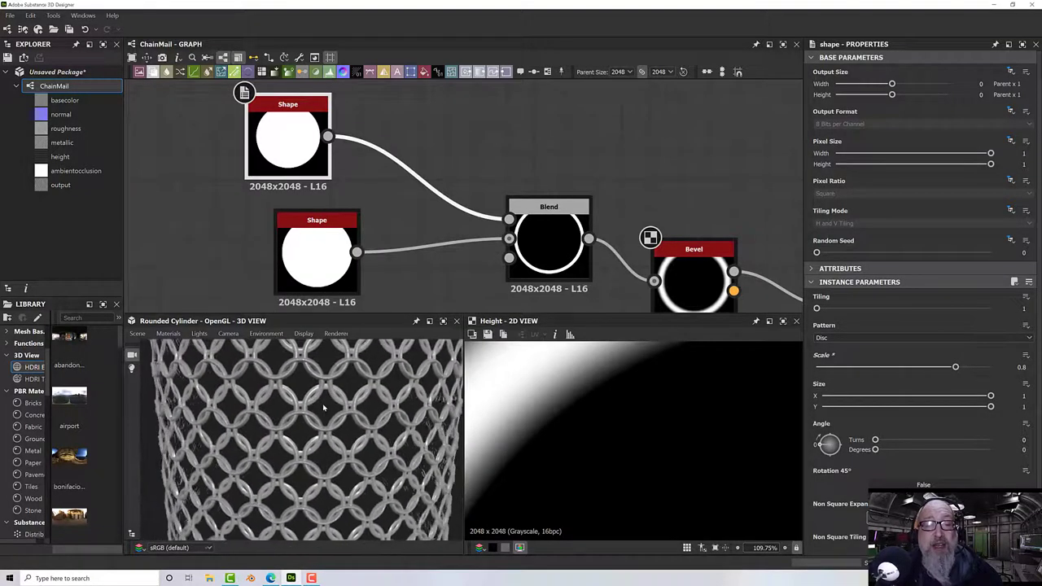
- Review the cylinder's rings, the Bevel settings, the Normal and Height maps in 2D, and the Uniform Color node feeding Base Color
left_click_drag(324, 407, 324, 435)
scroll(329, 424, "down", 2)
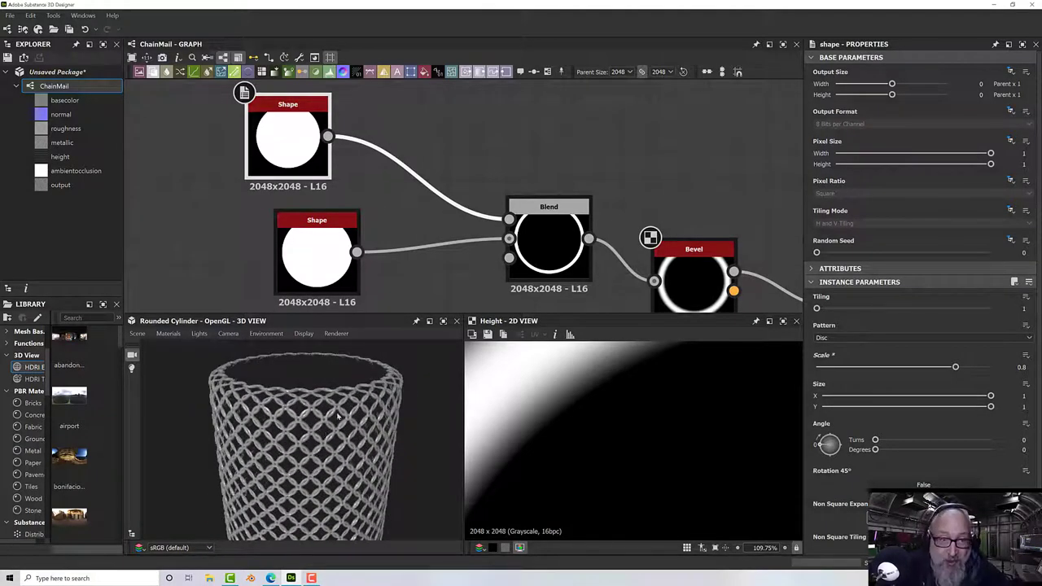
scroll(468, 311, "down", 2)
middle_click_drag(660, 284, 467, 212)
left_click(527, 230)
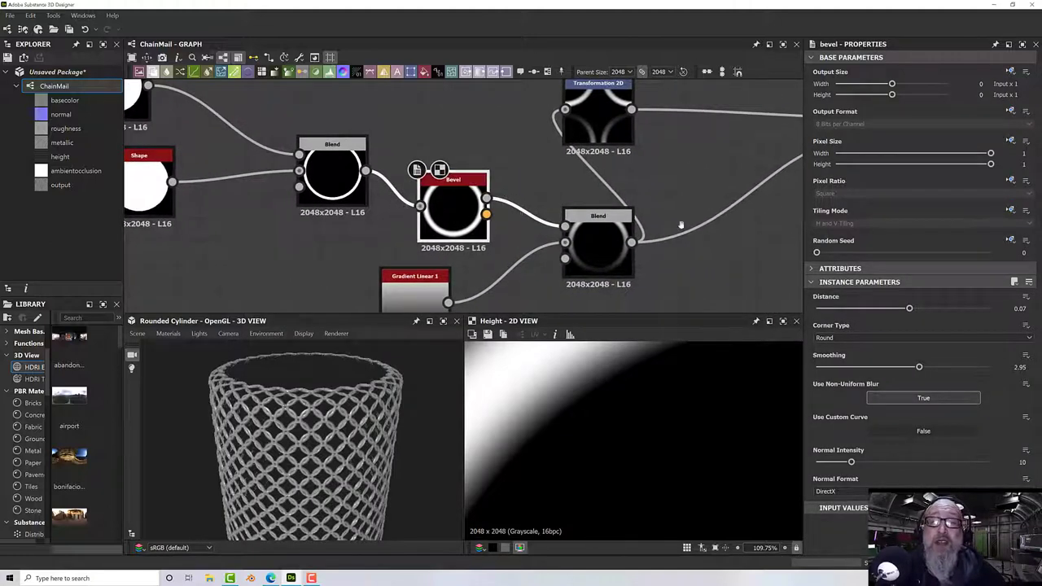
scroll(480, 213, "down", 3)
middle_click_drag(574, 227, 301, 205)
middle_click_drag(529, 228, 388, 234)
double_click(588, 122)
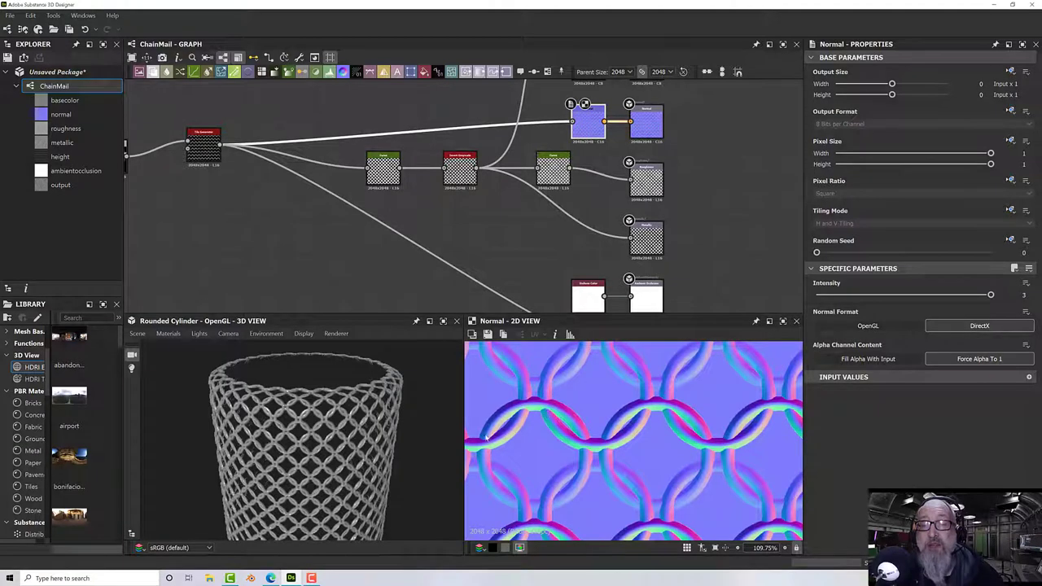
middle_click_drag(616, 279, 579, 173)
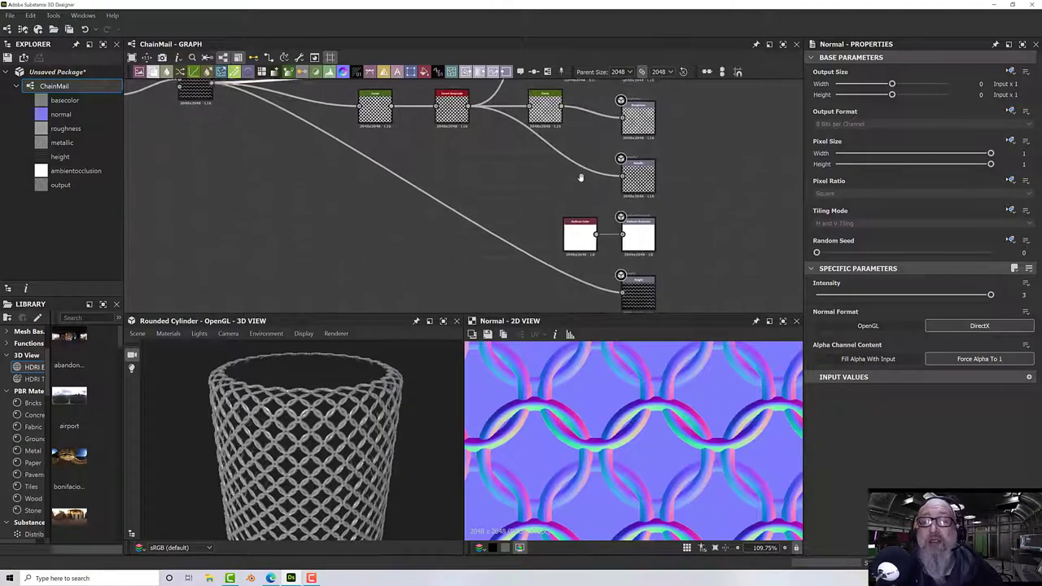
double_click(637, 279)
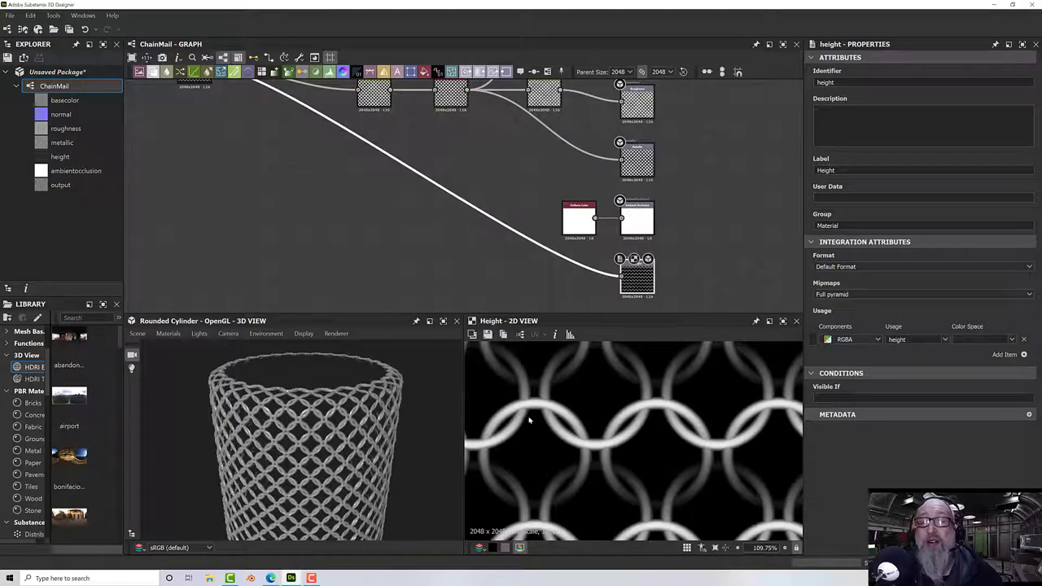
middle_click_drag(579, 217, 556, 308)
scroll(616, 293, "down", 1)
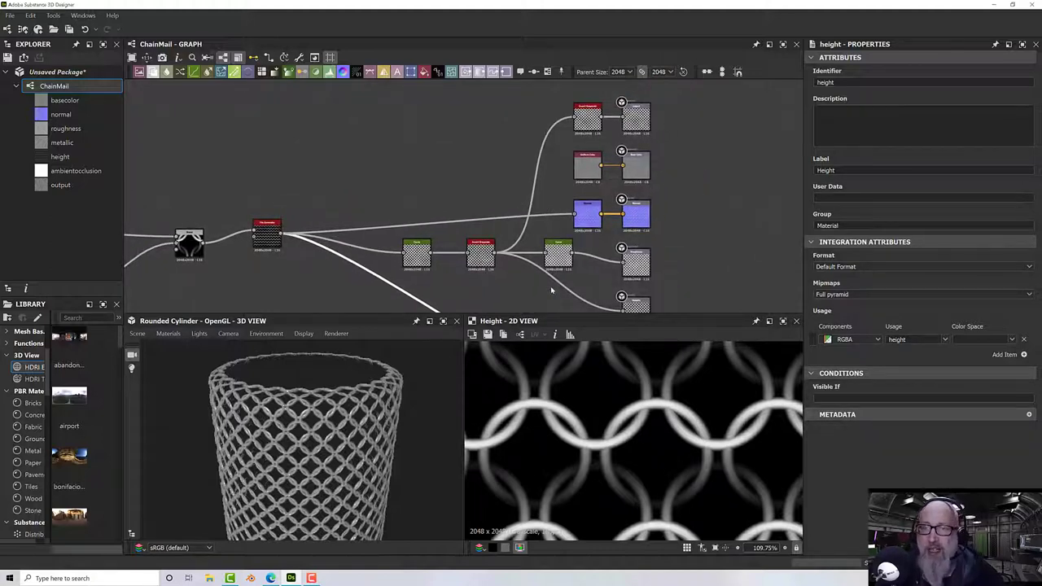
left_click(590, 166)
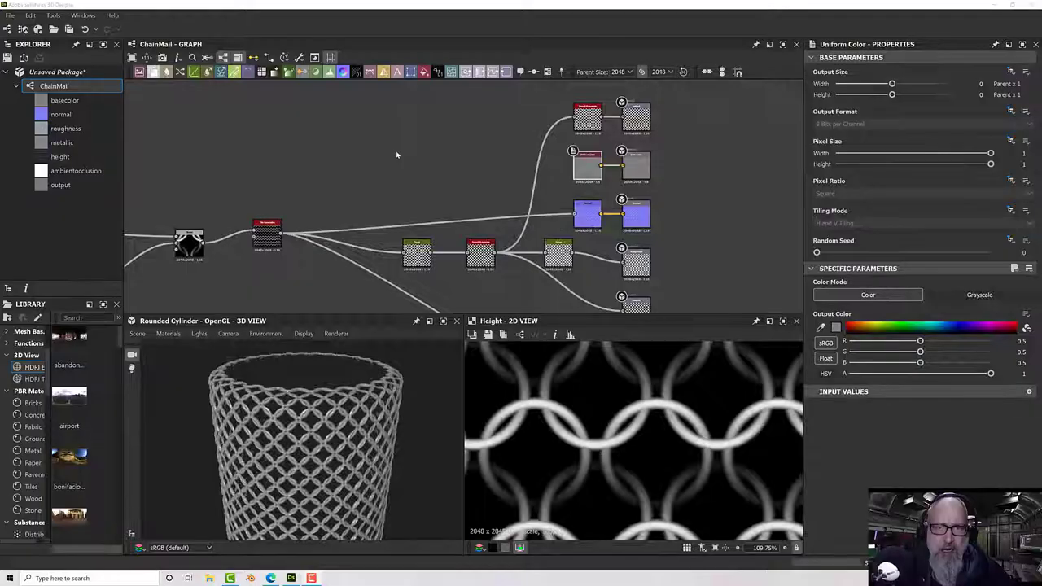
scroll(328, 388, "up", 4)
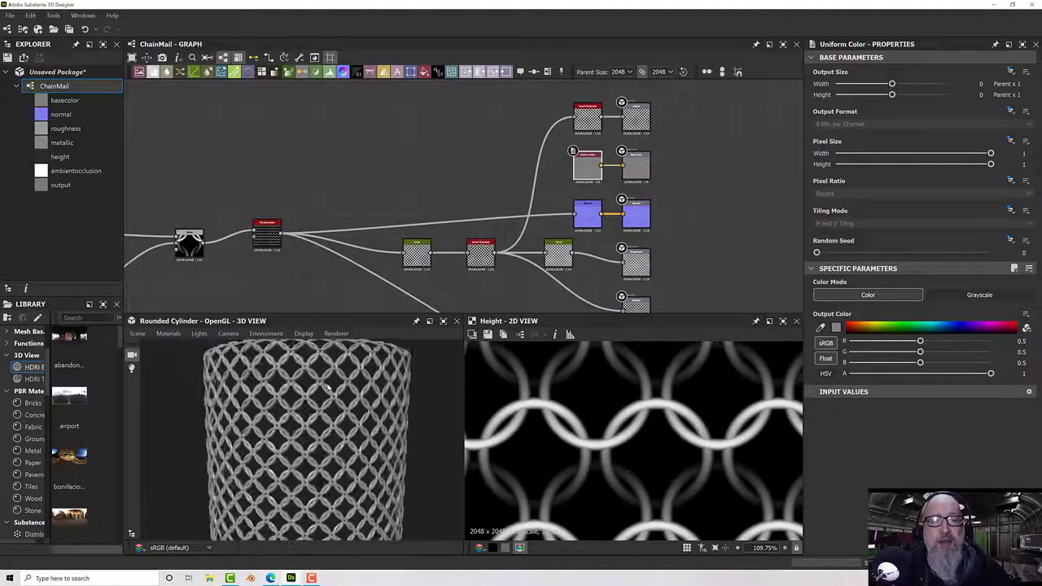
scroll(328, 387, "up", 5)
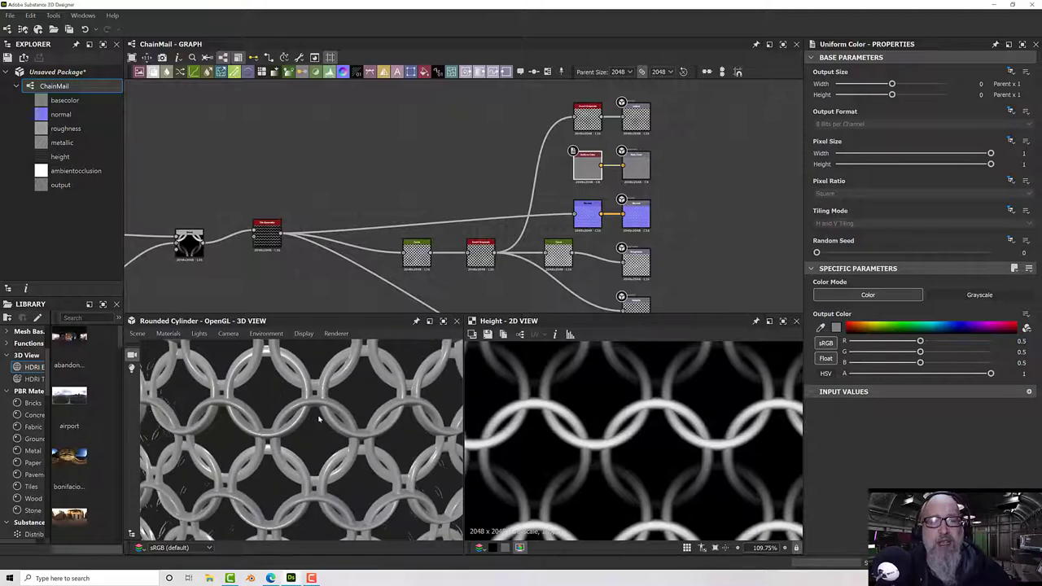
- Add an Ambient Occlusion (HBAO) node above the chain and feed it from the Tile Generator's output
middle_click_drag(430, 179, 354, 209)
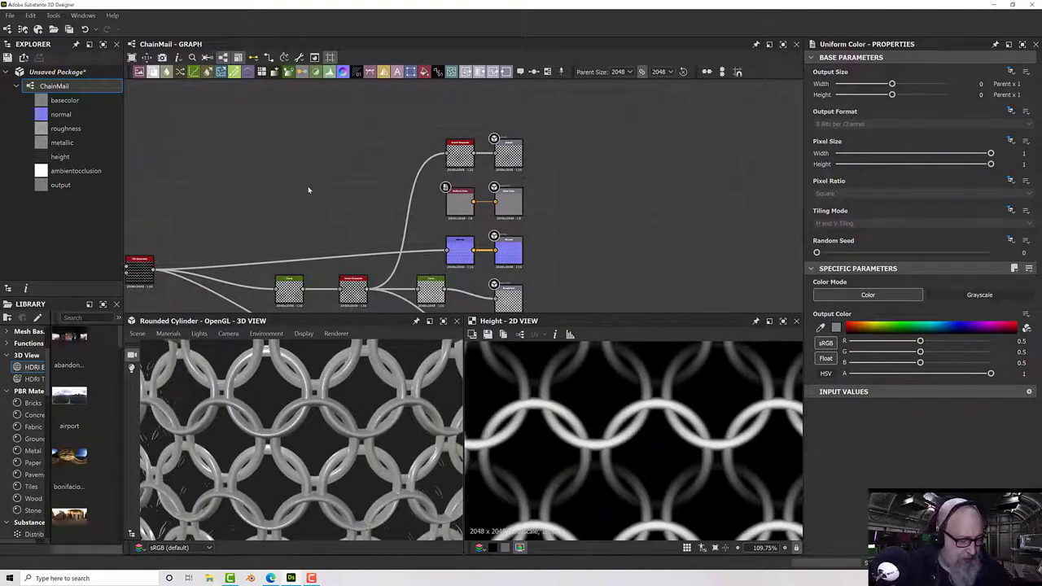
key("space")
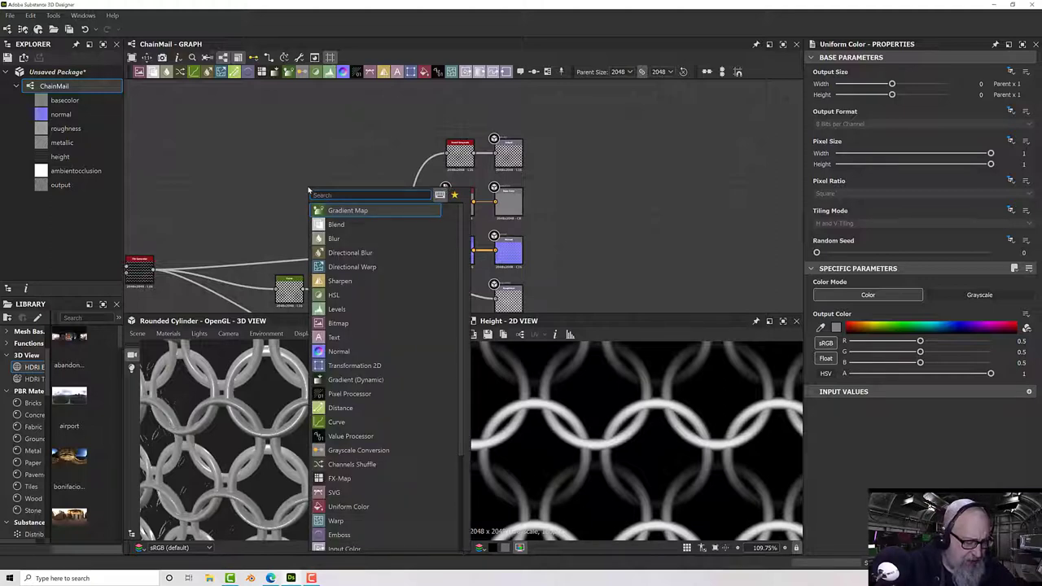
type("ambi")
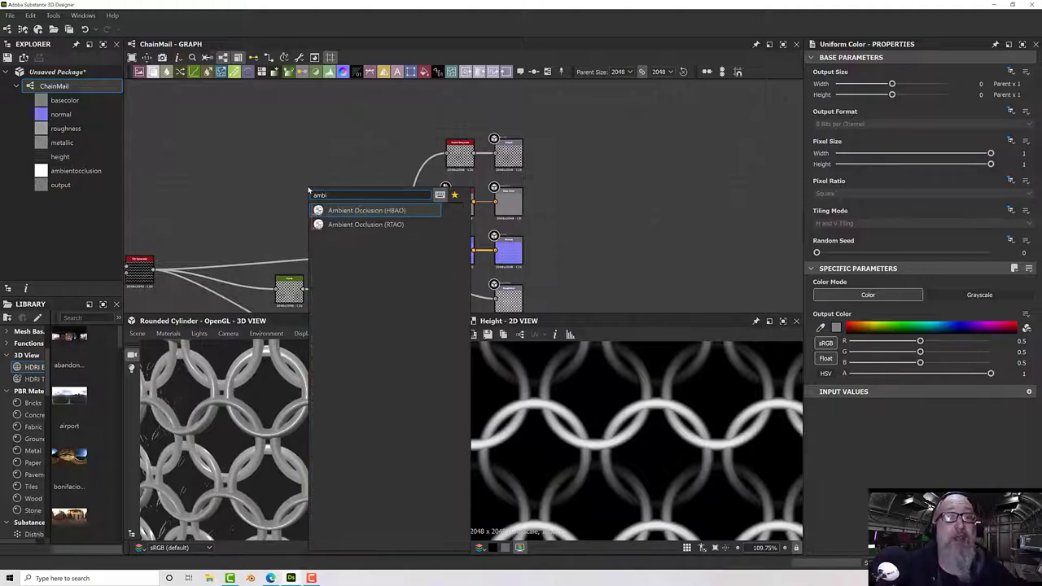
left_click(340, 211)
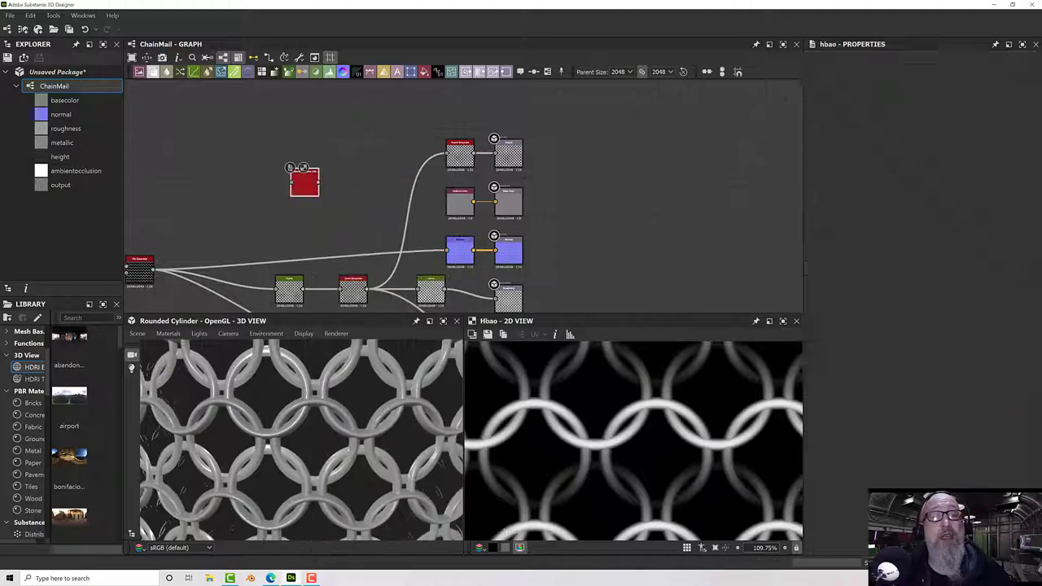
middle_click_drag(340, 219, 399, 213)
middle_click_drag(234, 258, 203, 167)
middle_click_drag(332, 205, 470, 326)
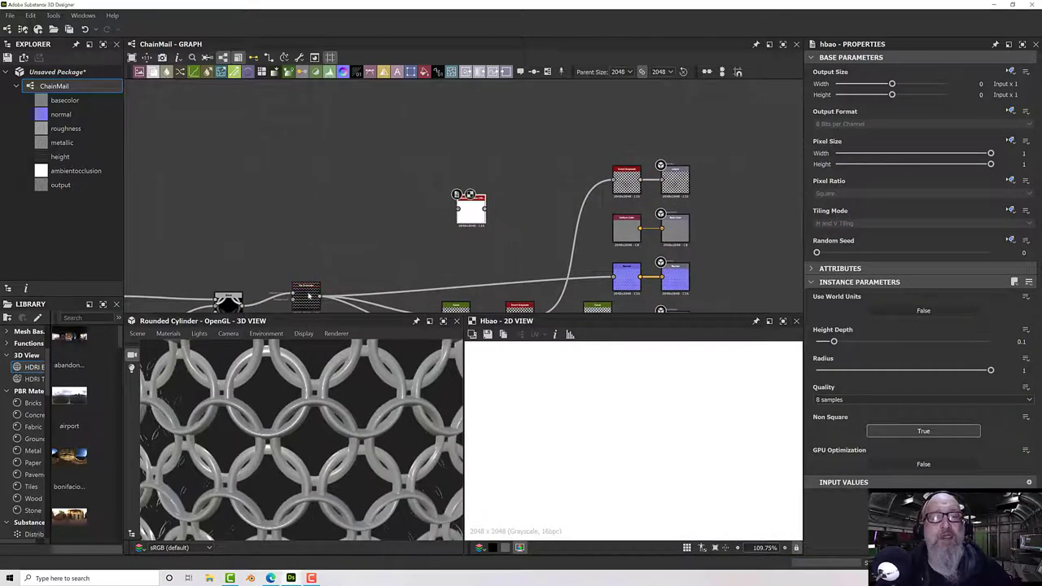
left_click_drag(320, 296, 459, 210)
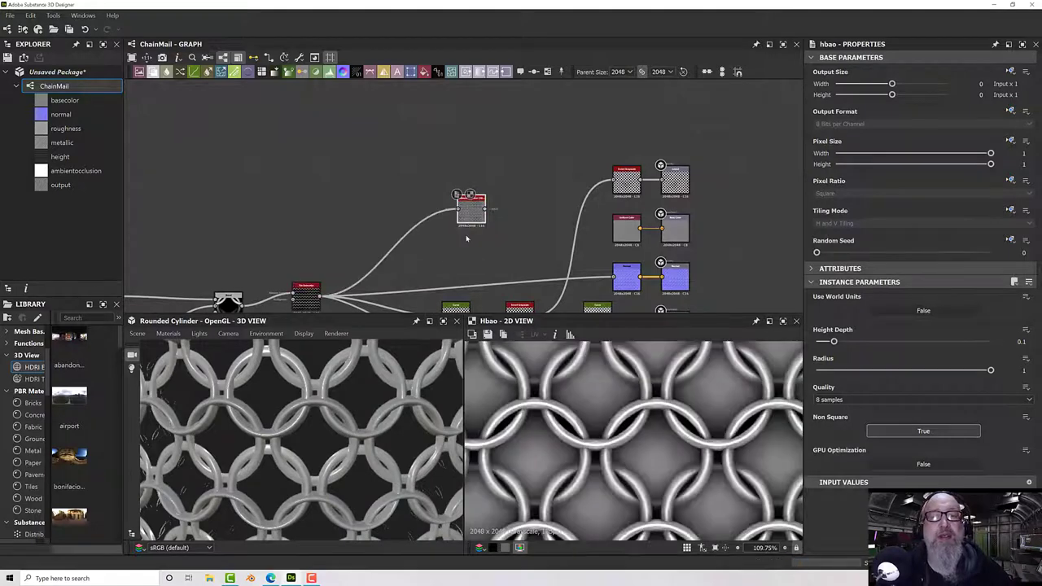
- Set the Ambient Occlusion node's Height Depth to 0.12 and its Radius to 0.05
scroll(473, 219, "up", 8)
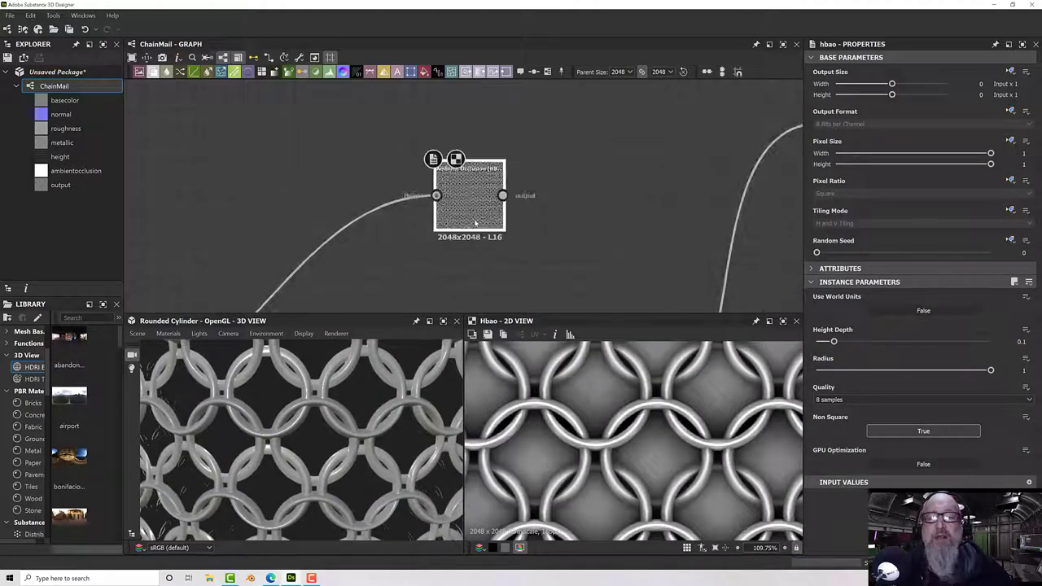
scroll(482, 216, "up", 2)
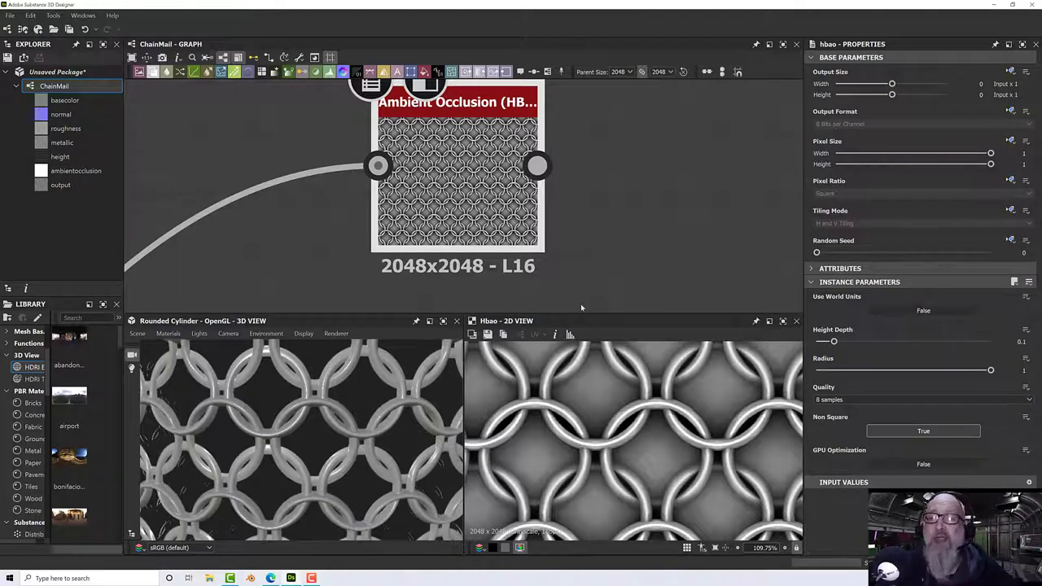
mouse_move(834, 341)
left_mouse_down()
mouse_move(877, 342)
mouse_move(809, 355)
mouse_move(837, 342)
left_mouse_up()
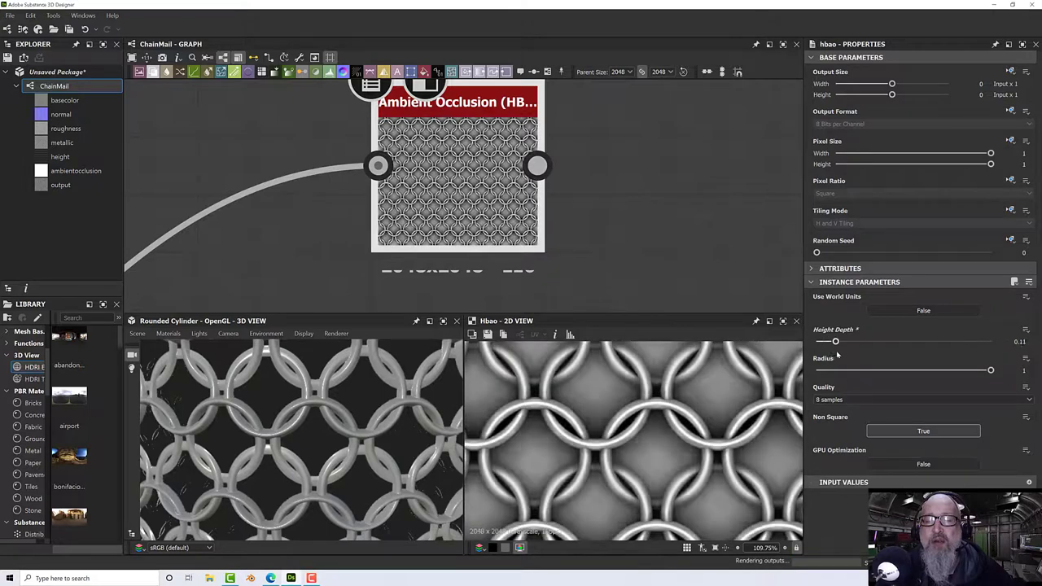
left_click_drag(990, 371, 825, 382)
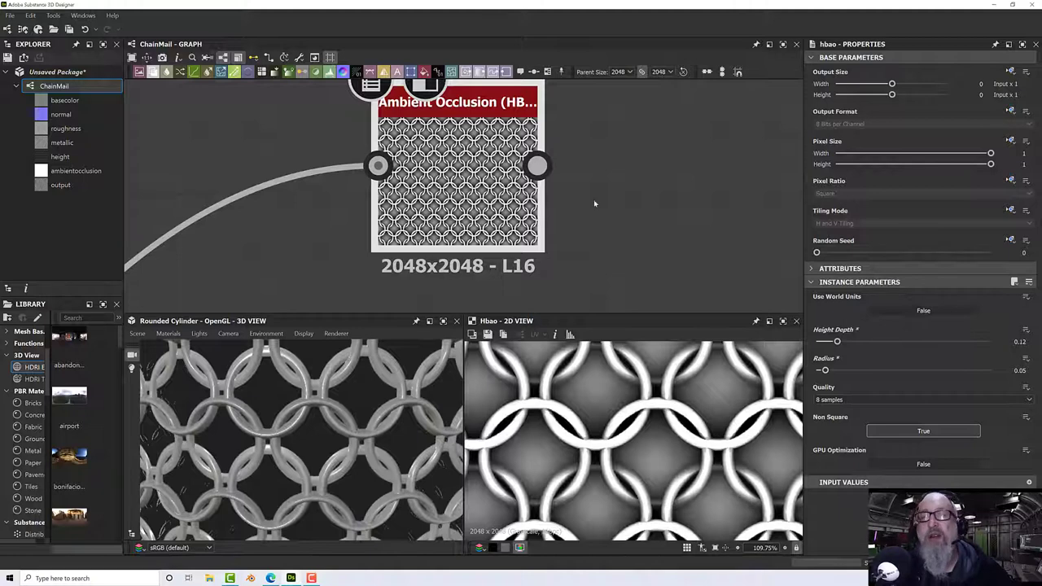
- Replace the Uniform Color node by connecting the Ambient Occlusion output to Base Color, and check the rings on the cylinder
middle_click_drag(594, 204, 518, 182)
scroll(573, 201, "down", 2)
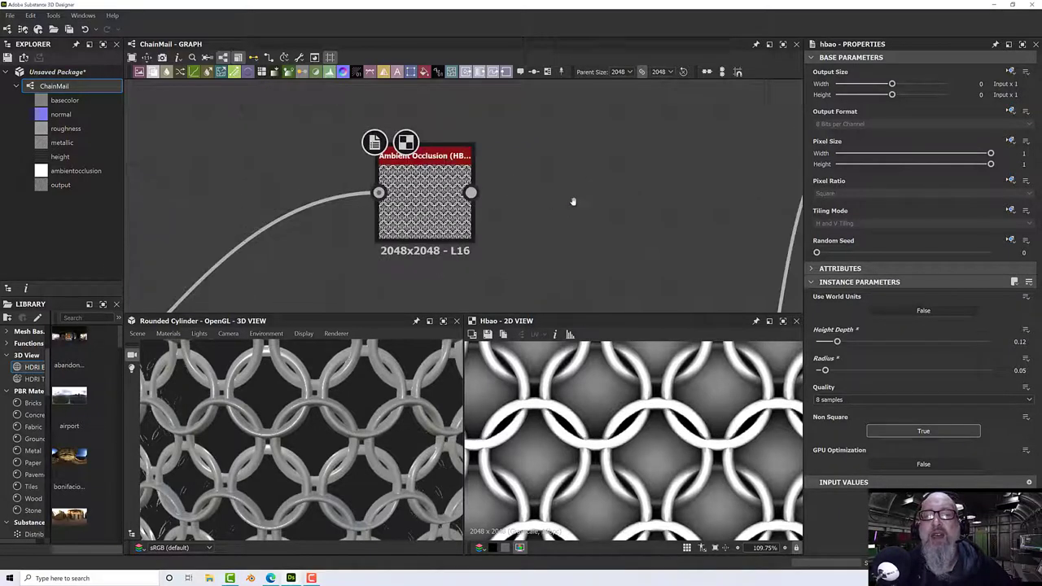
middle_click_drag(573, 201, 424, 205)
scroll(425, 209, "down", 2)
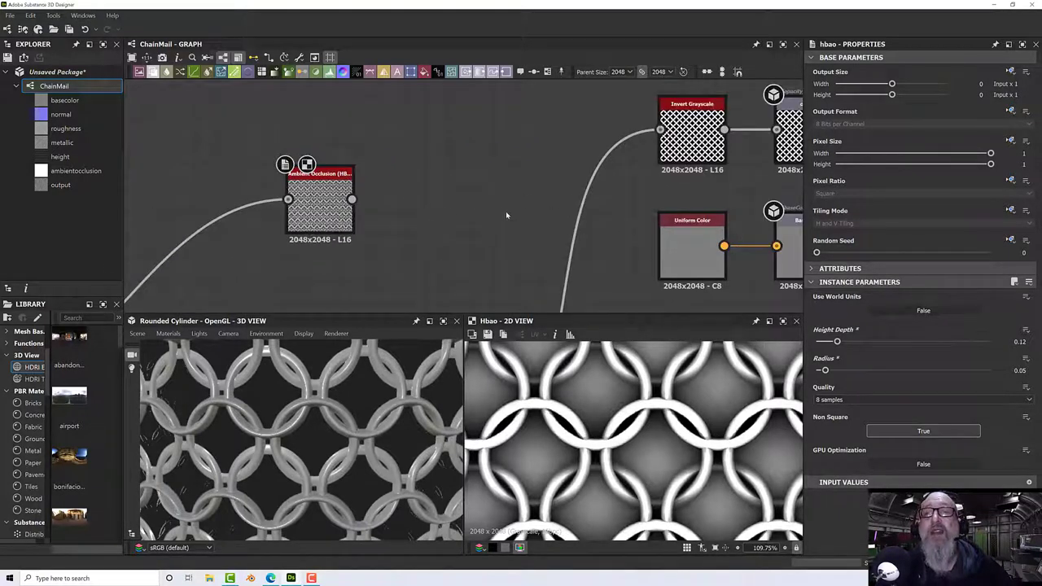
middle_click_drag(506, 215, 414, 217)
scroll(414, 218, "down", 2)
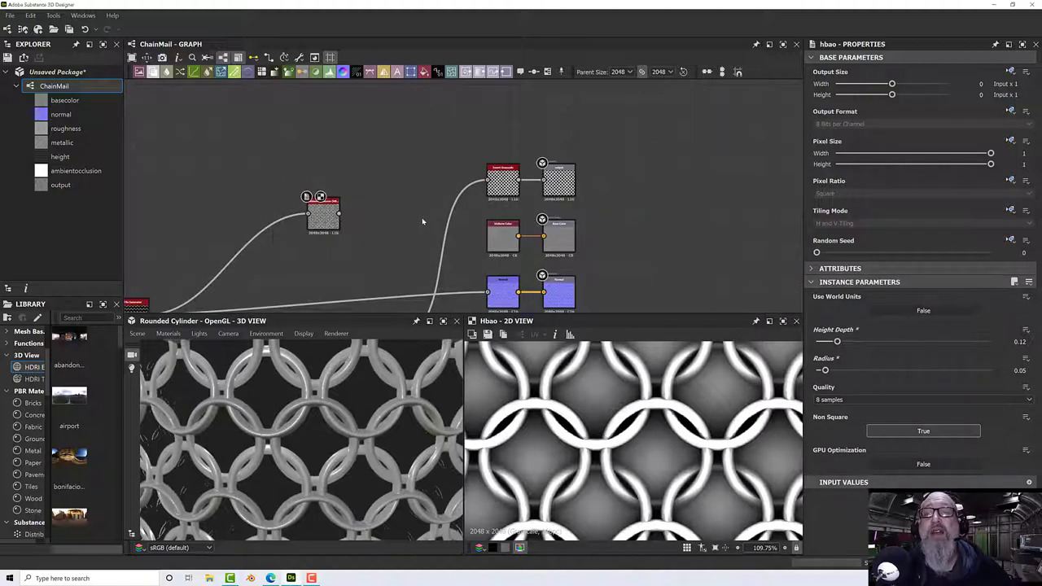
left_click(502, 239)
key("Delete")
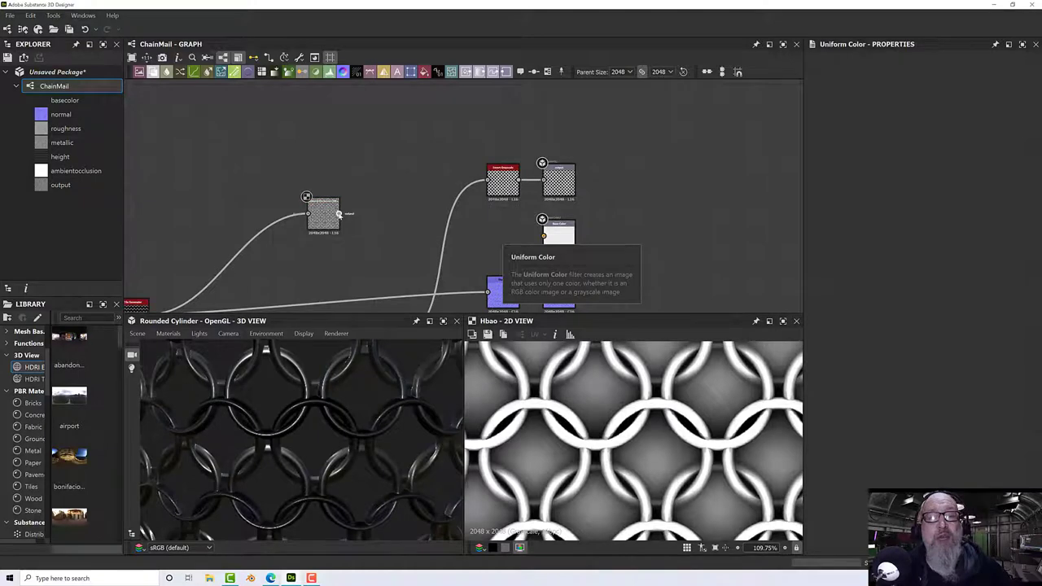
left_click_drag(341, 214, 537, 244)
left_click_drag(301, 440, 362, 388)
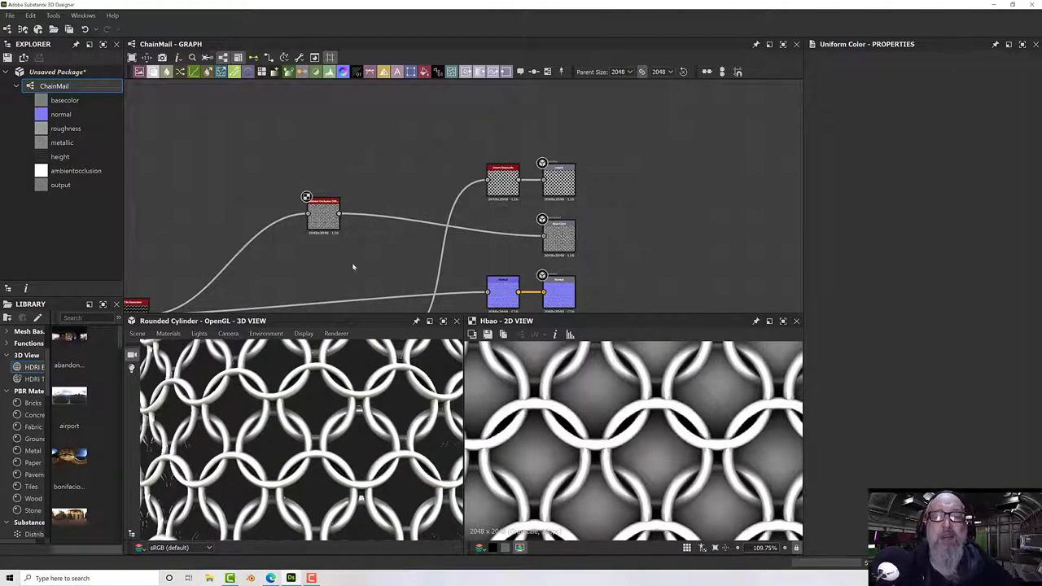
- Insert a Gradient Map node on the connection between Ambient Occlusion (HBAO) and Base Color
scroll(368, 260, "up", 3)
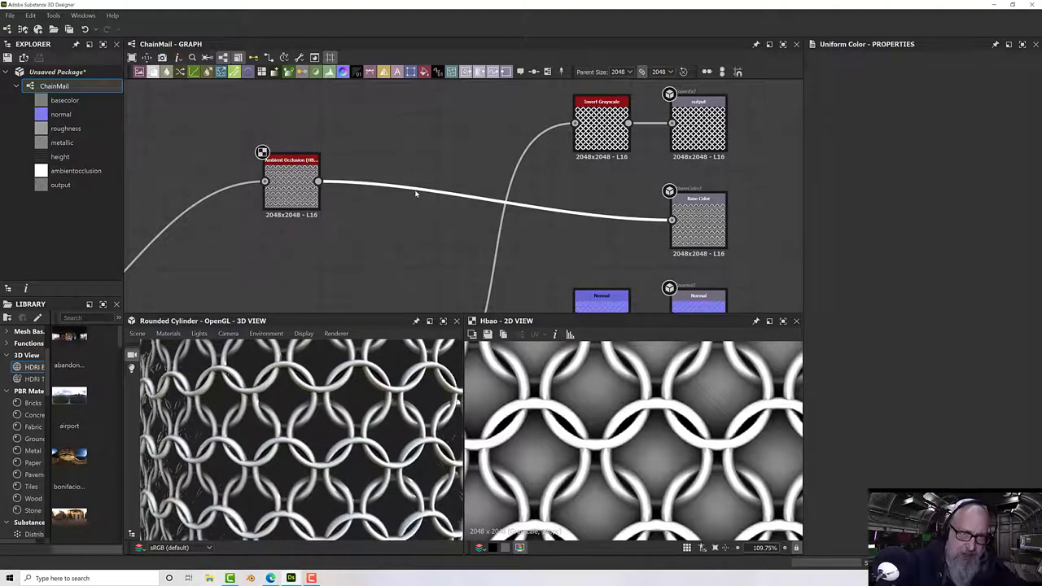
key("space")
type("fr")
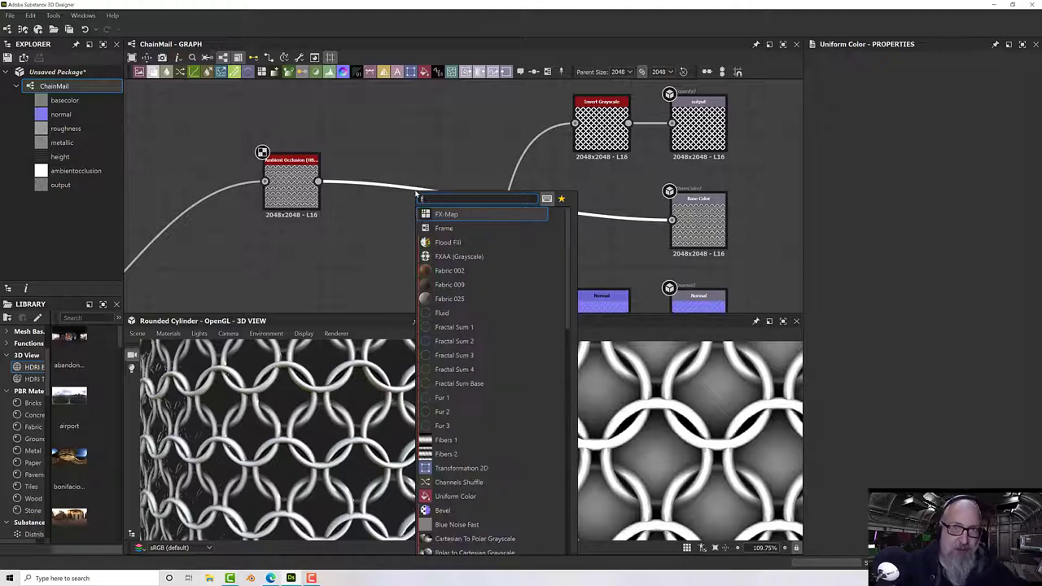
key("BackSpace")
key("BackSpace")
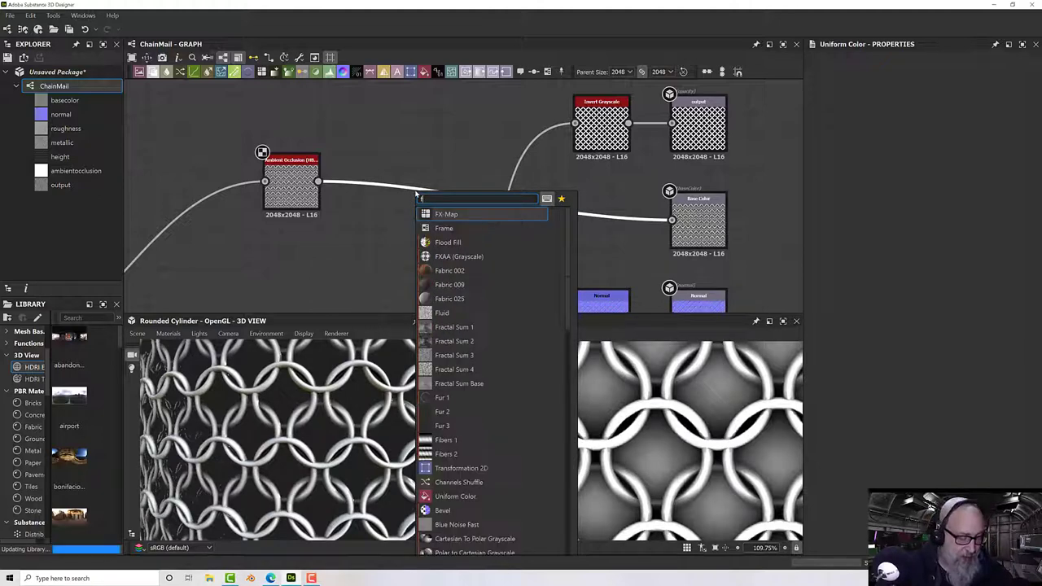
type("gr")
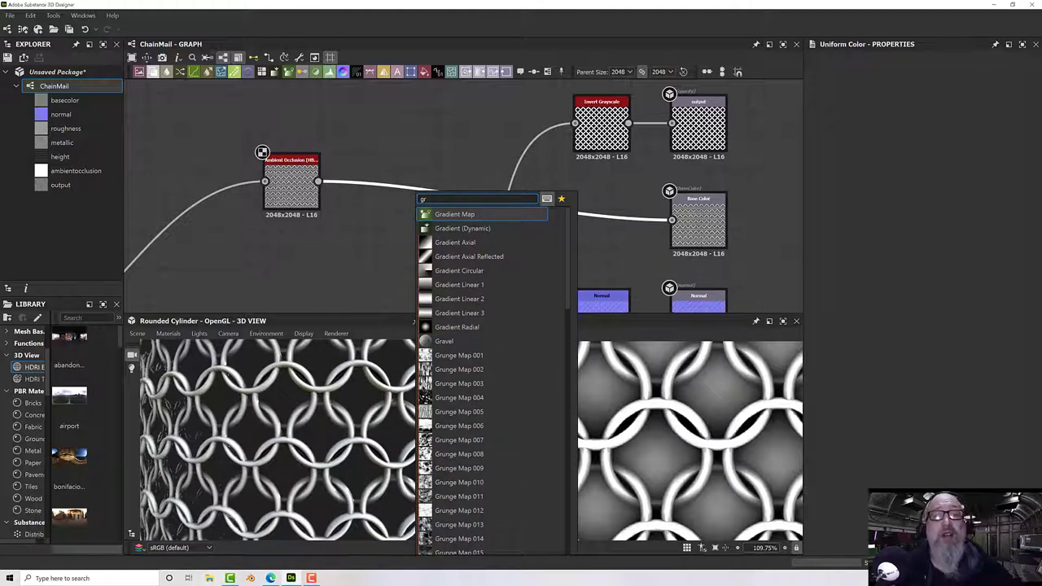
left_click(439, 215)
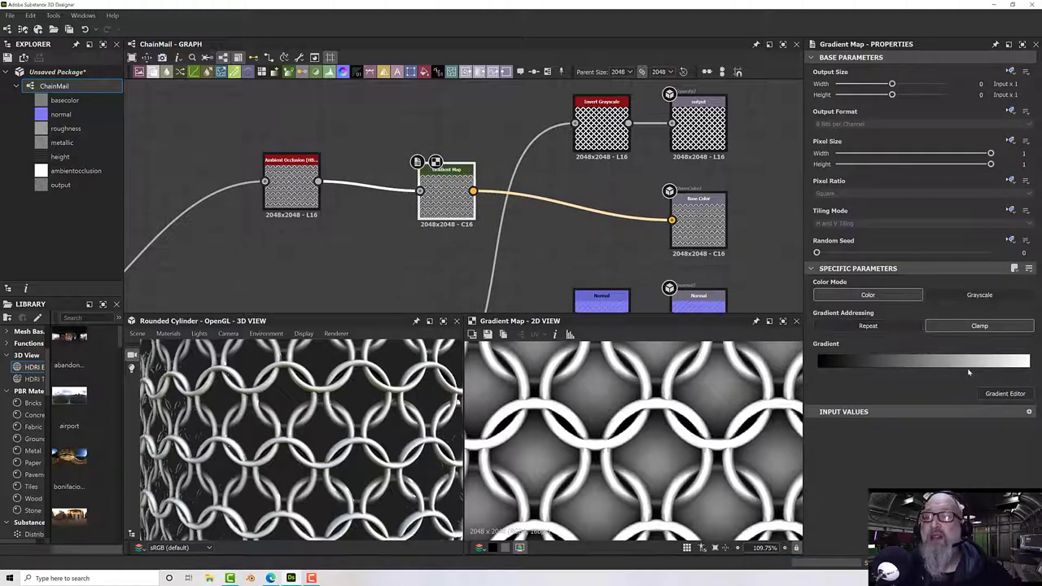
- Add a dark gray key to the Gradient Map's gradient and place it at position 0.584
left_click(1006, 394)
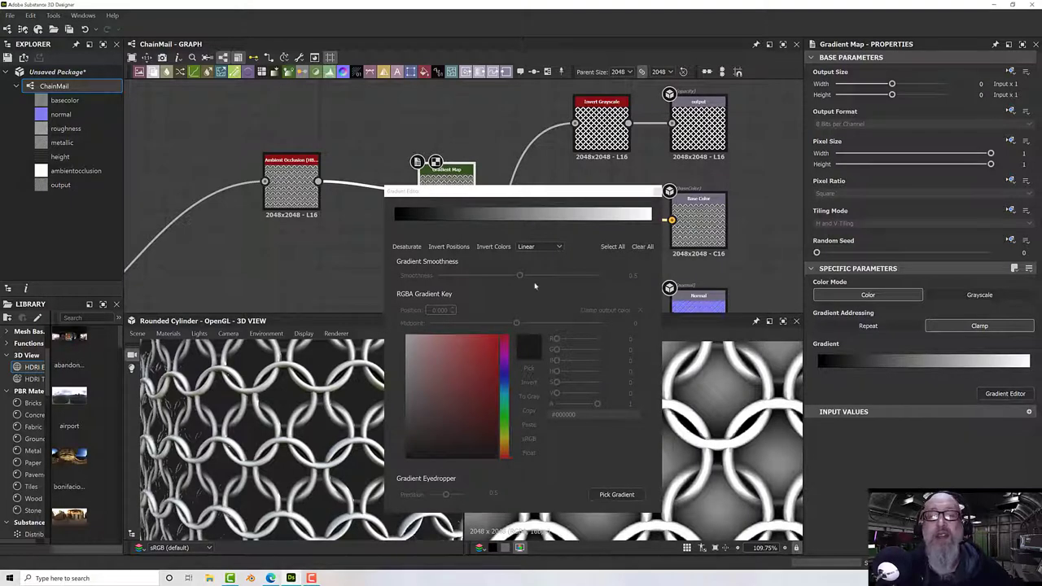
left_click(488, 218)
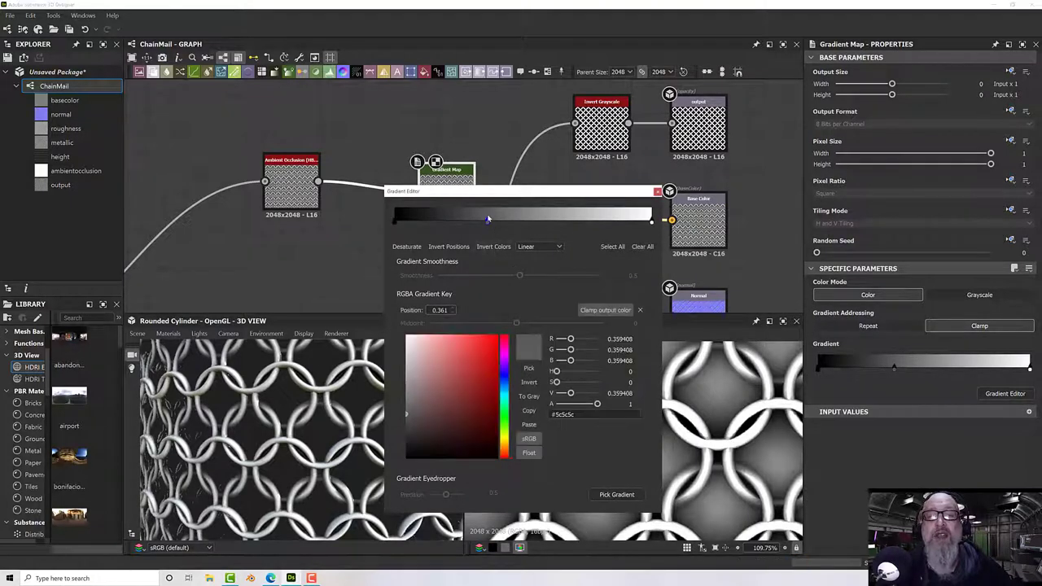
left_click_drag(488, 218, 544, 218)
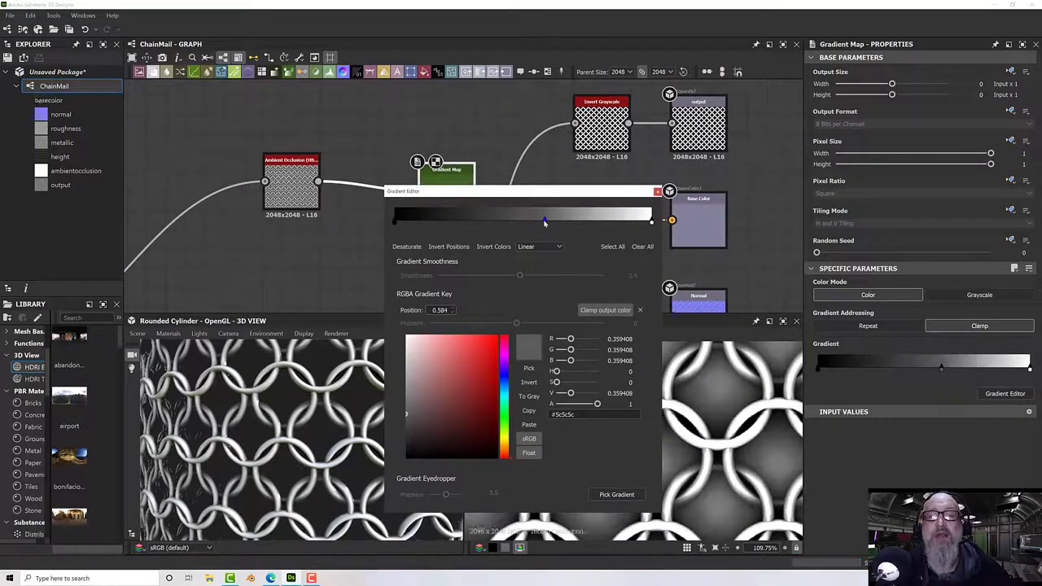
- Recolor the gradient's start key to gray #626262 and its end key to light gray #a5a5a5
left_click(396, 220)
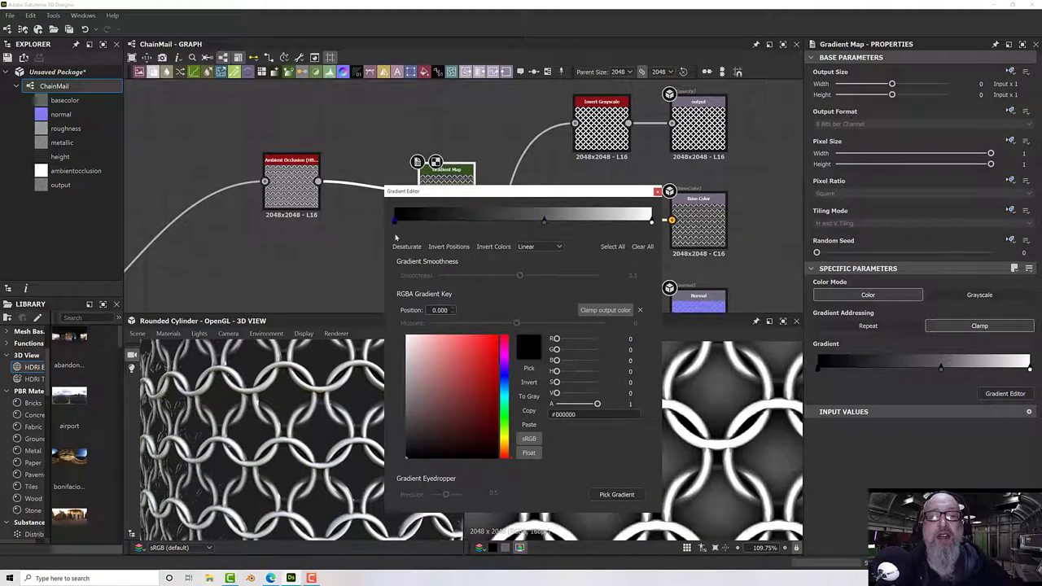
left_click_drag(438, 421, 406, 410)
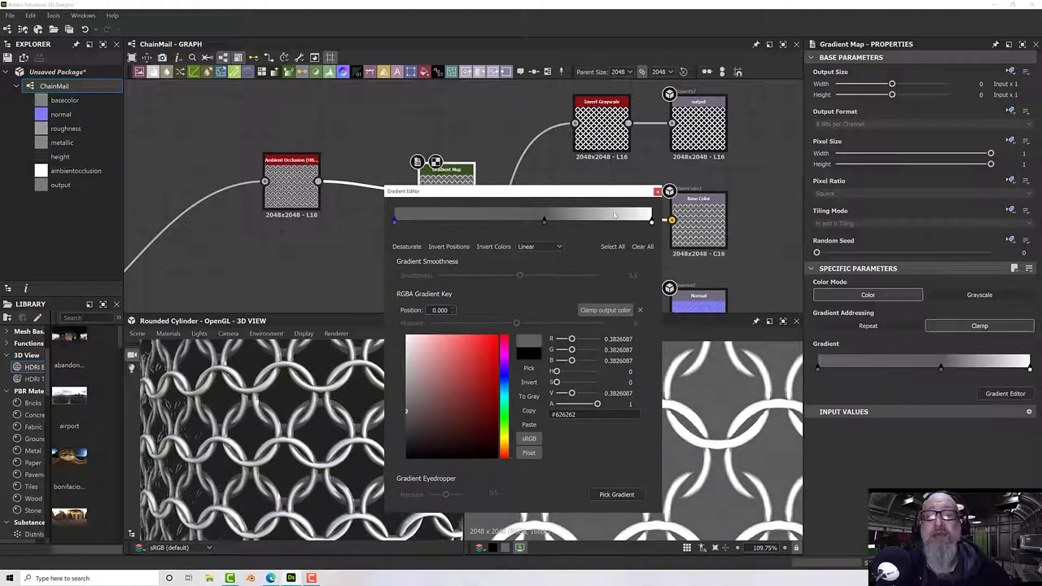
left_click(652, 223)
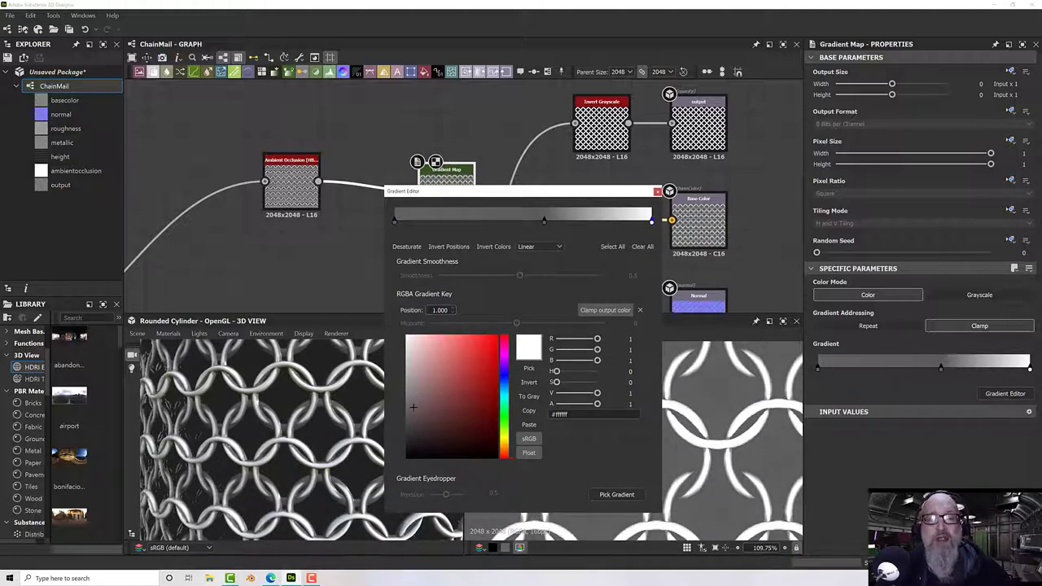
left_click_drag(422, 367, 402, 378)
left_click_drag(314, 409, 328, 407)
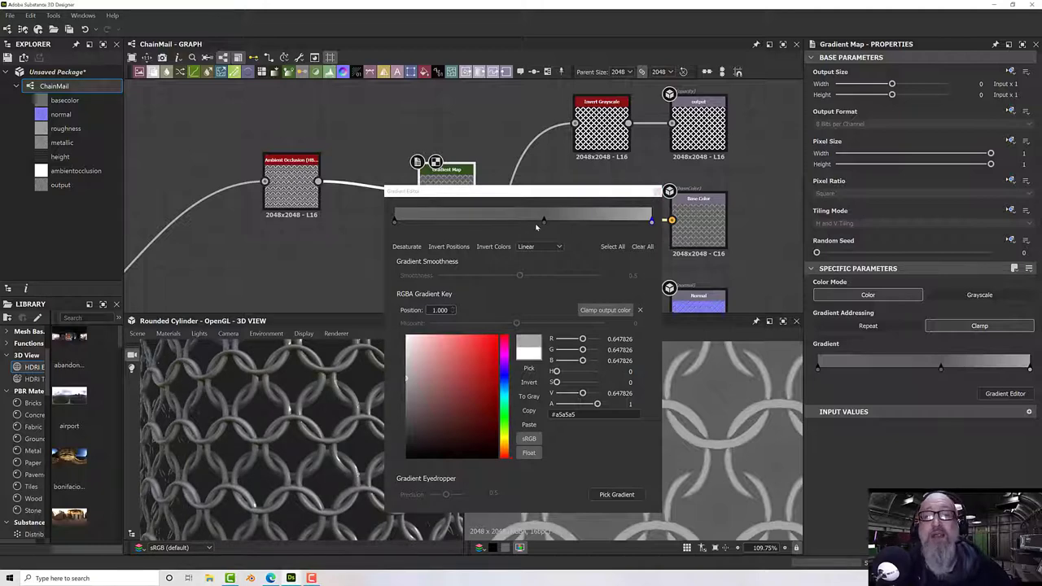
- Delete the middle key from the Gradient Map's gradient, check the rings on the cylinder, and close the Gradient Editor
left_click_drag(544, 222, 502, 222)
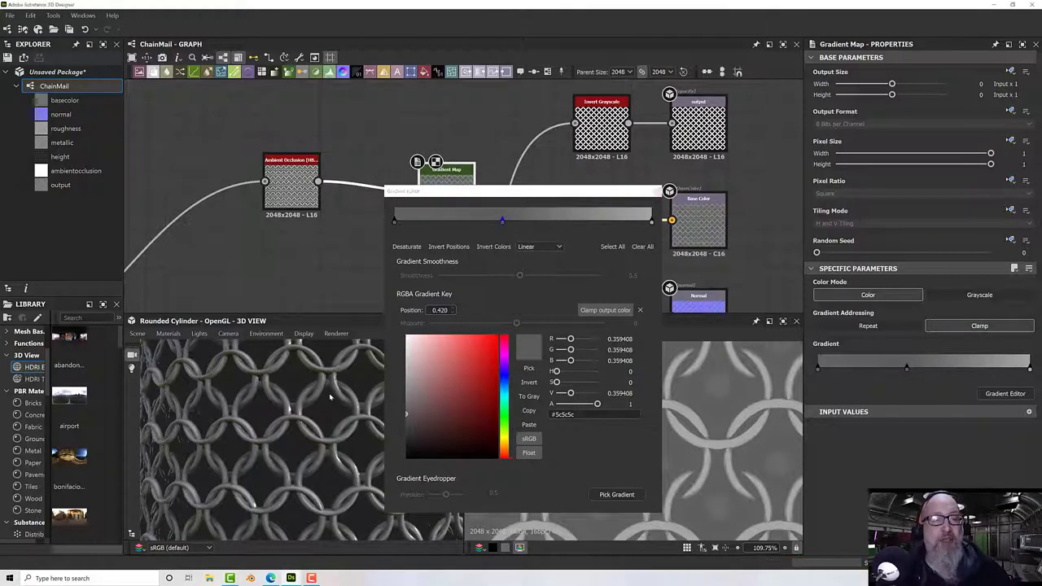
left_click_drag(382, 416, 312, 401)
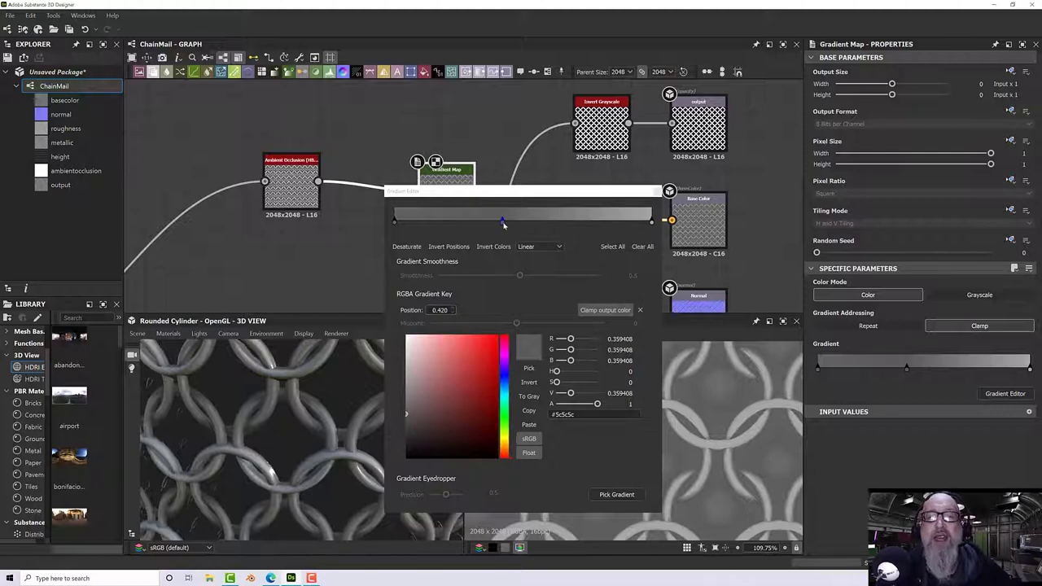
key("Delete")
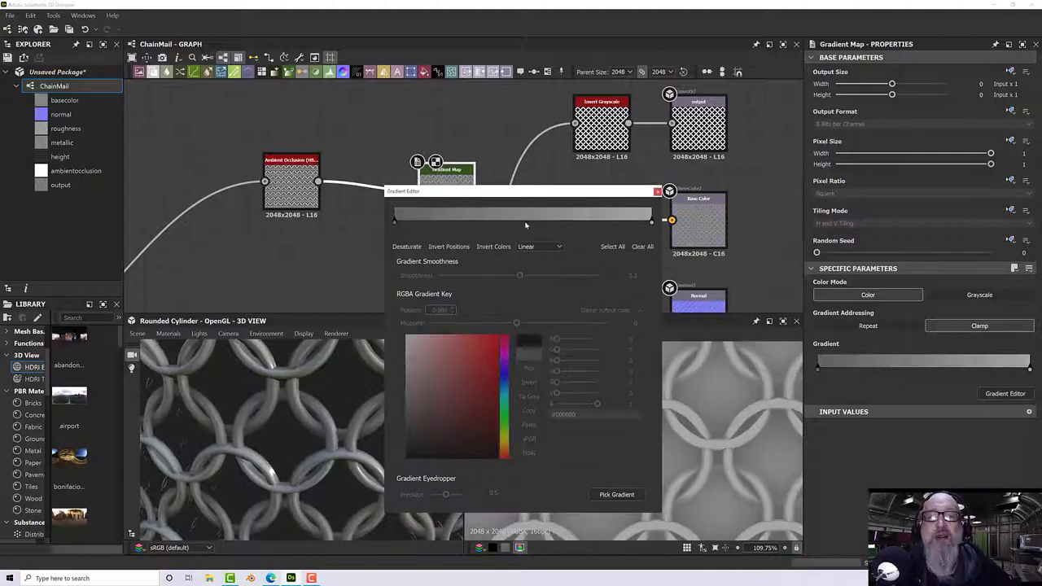
left_click_drag(261, 382, 301, 381)
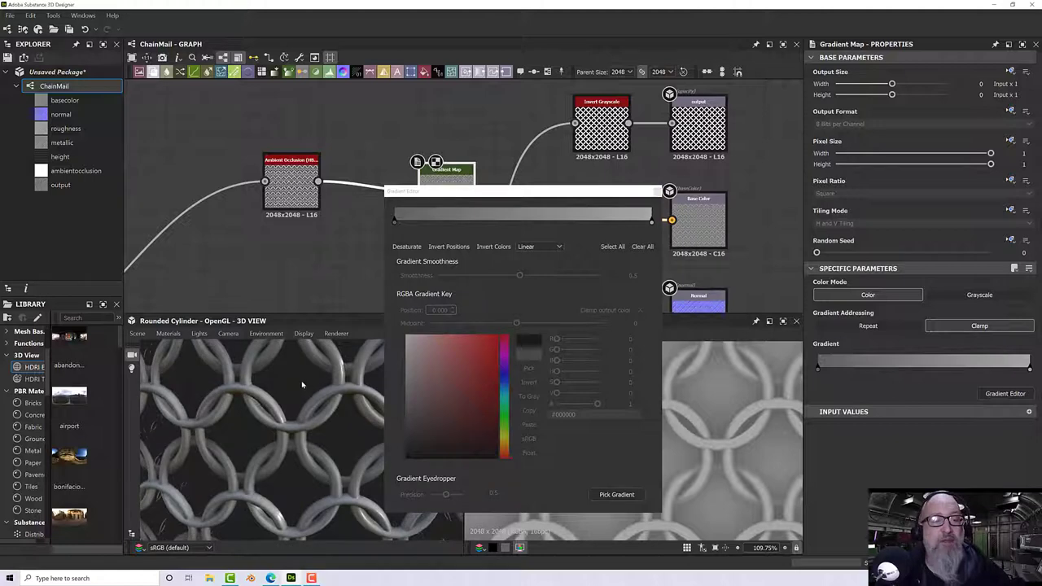
scroll(300, 380, "down", 5)
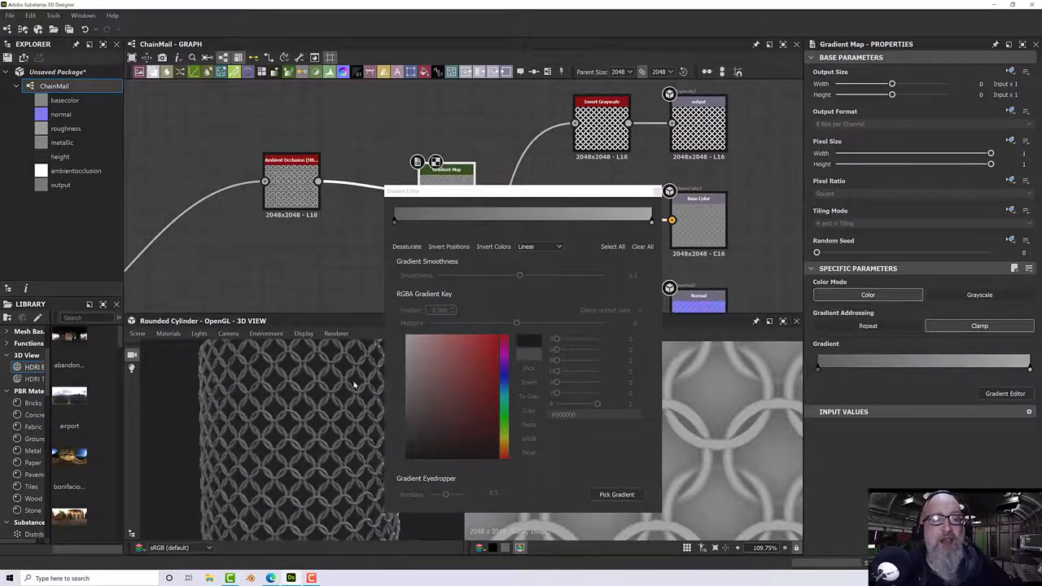
left_click_drag(355, 384, 306, 416)
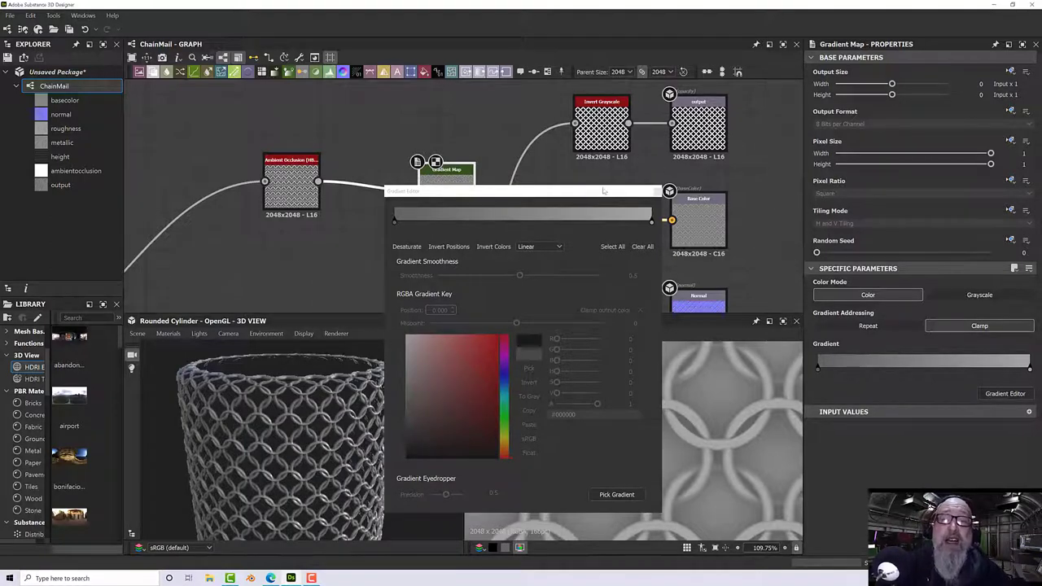
left_click_drag(587, 192, 561, 189)
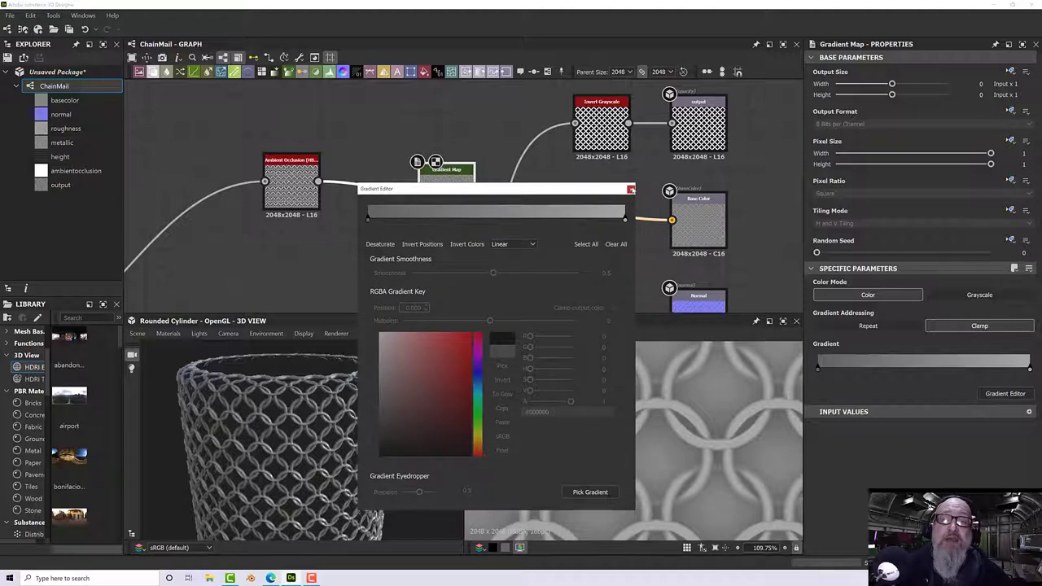
left_click(631, 190)
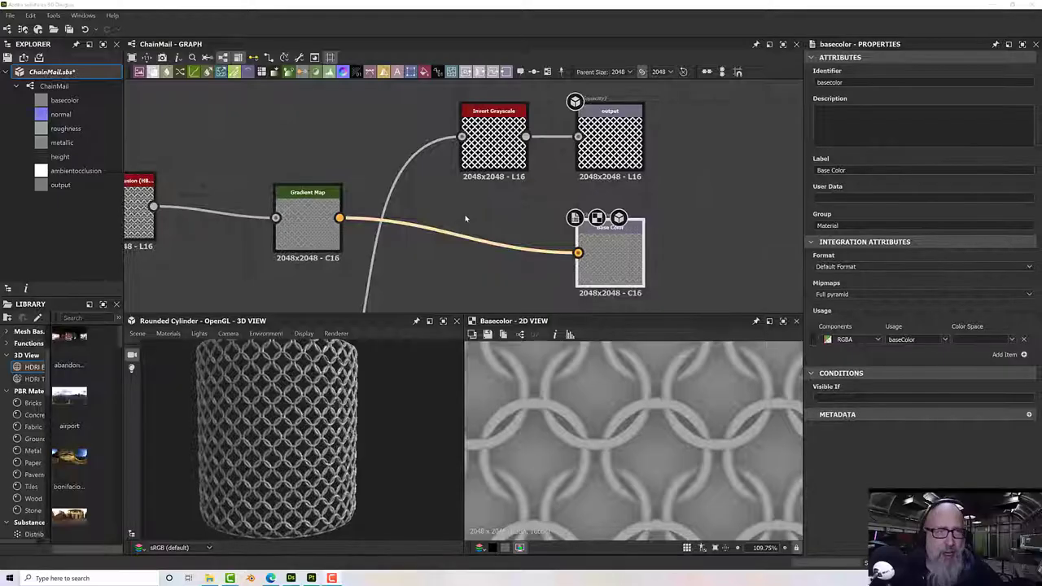
- Save the ChainMail.sbs package
middle_click_drag(476, 211, 538, 210)
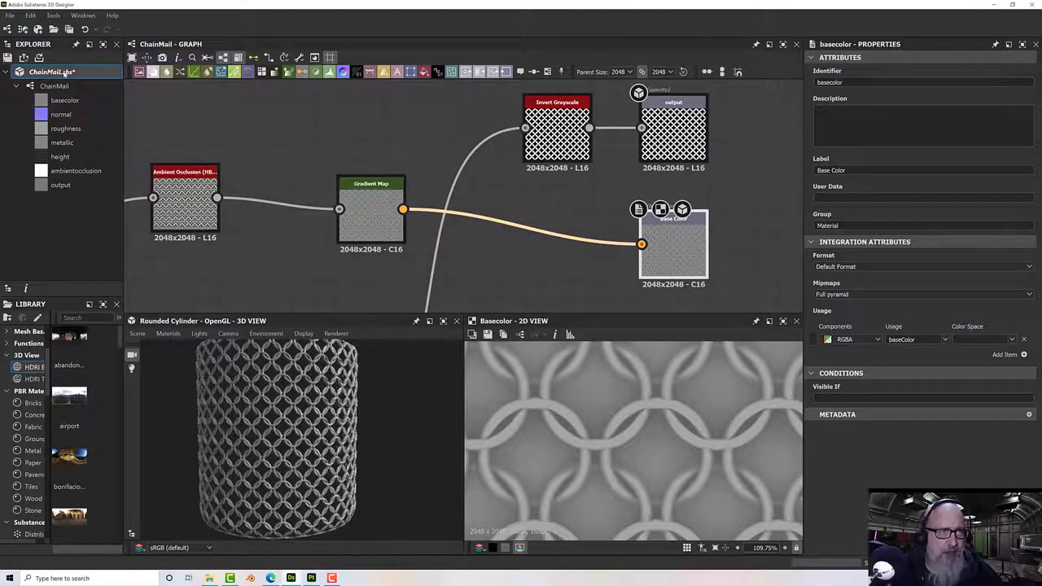
right_click(54, 73)
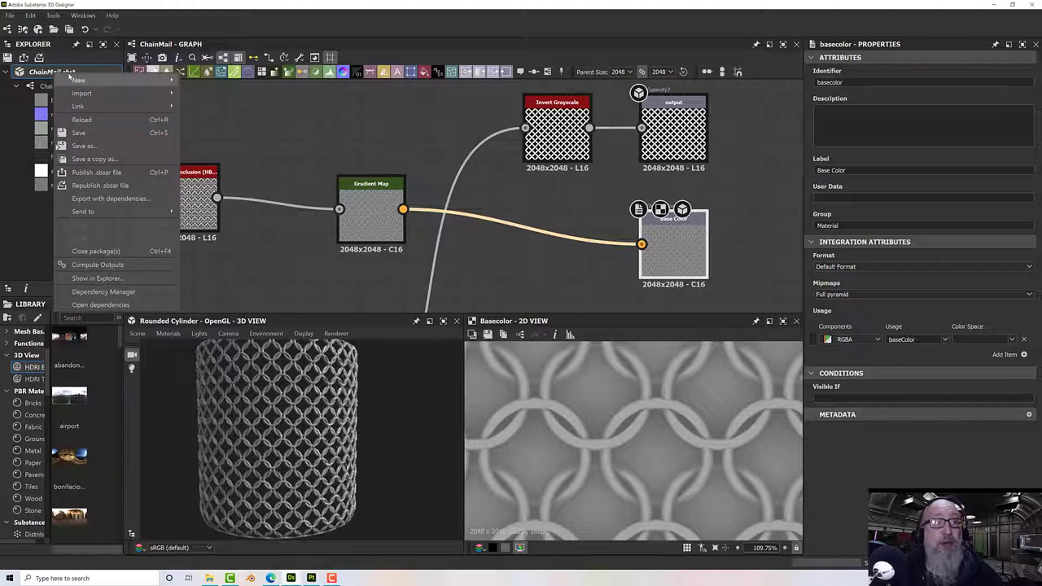
left_click(85, 132)
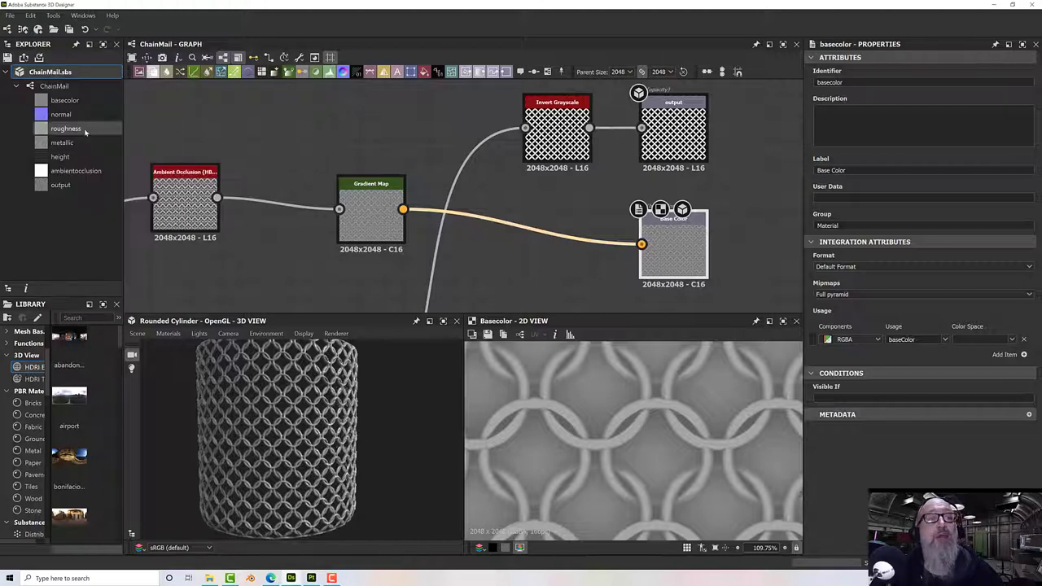
- Publish the package as ChainMail.sbsar with a generated icon for the missing one, replacing the existing file
left_click(57, 86)
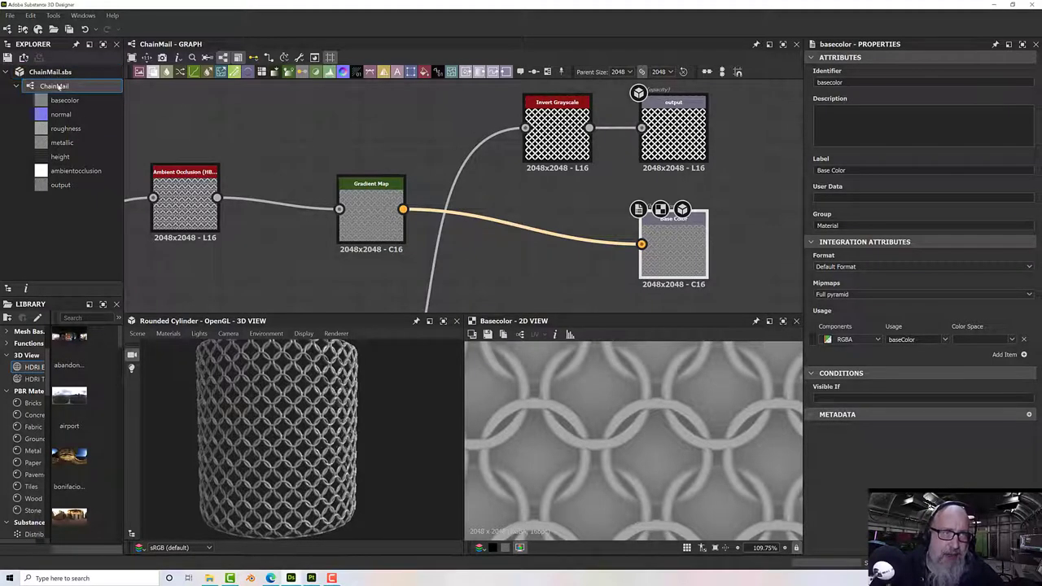
right_click(65, 89)
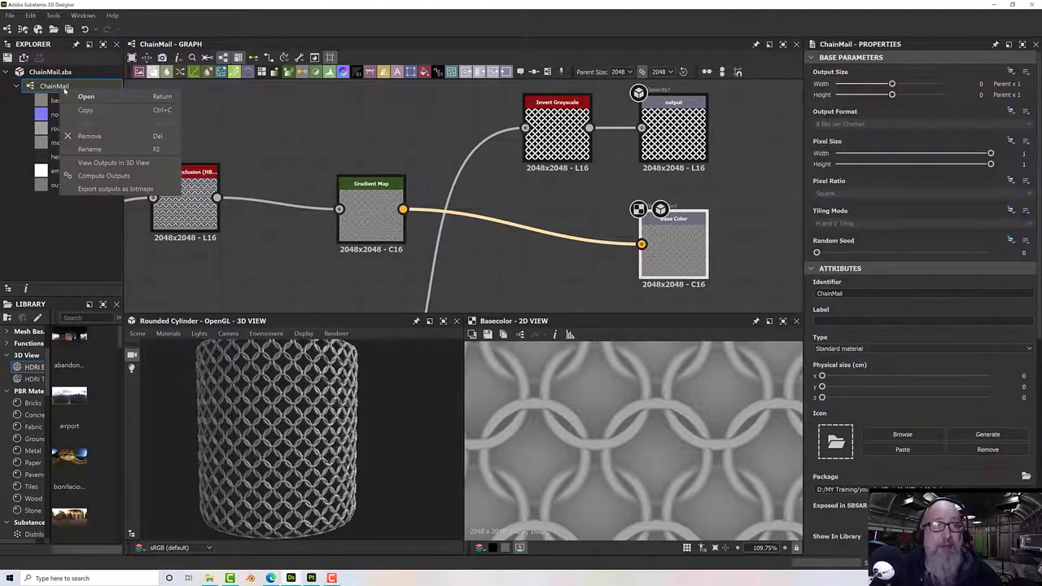
left_click(61, 78)
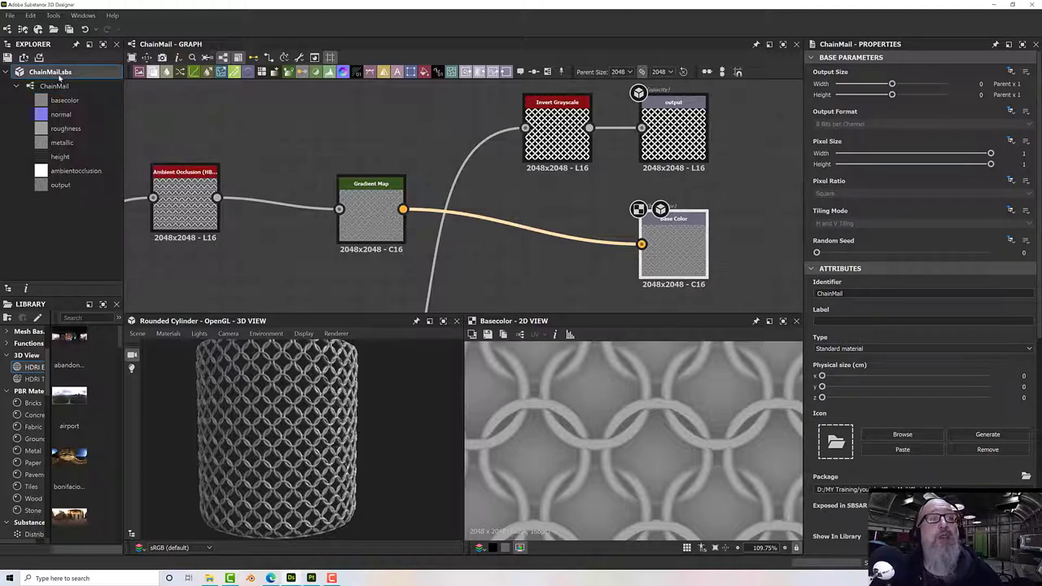
right_click(61, 78)
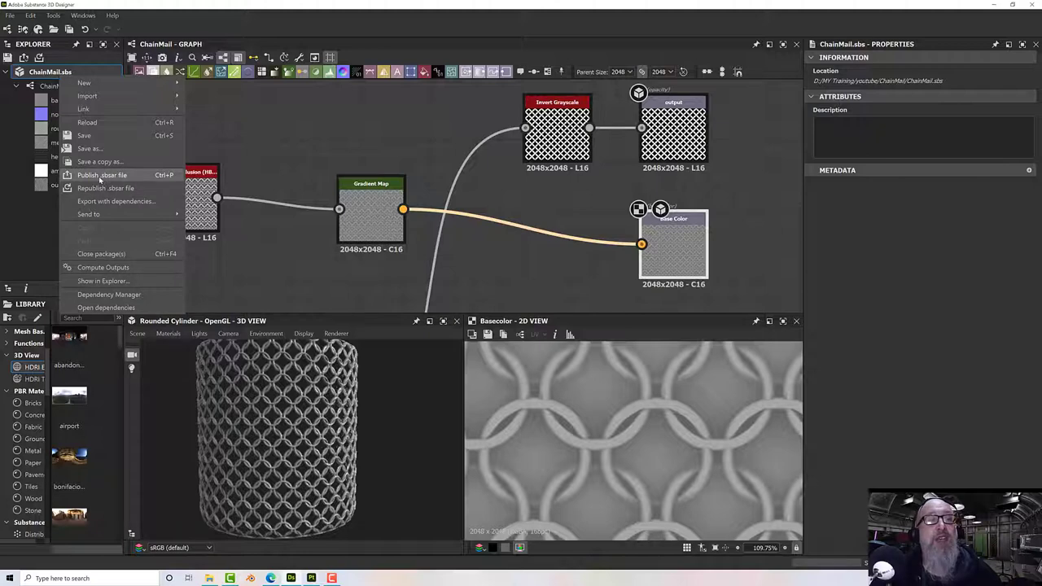
left_click(100, 175)
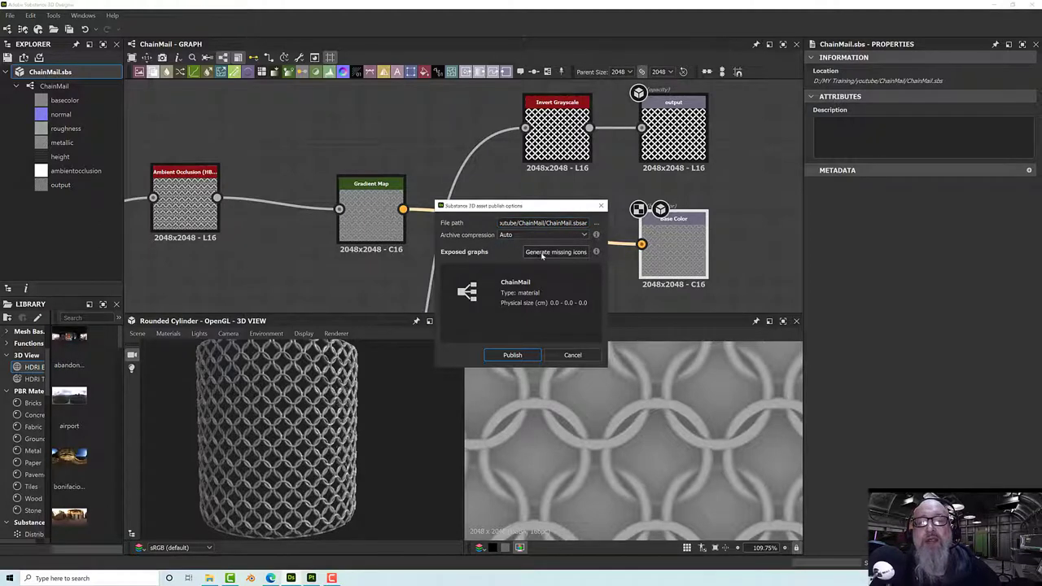
left_click(542, 253)
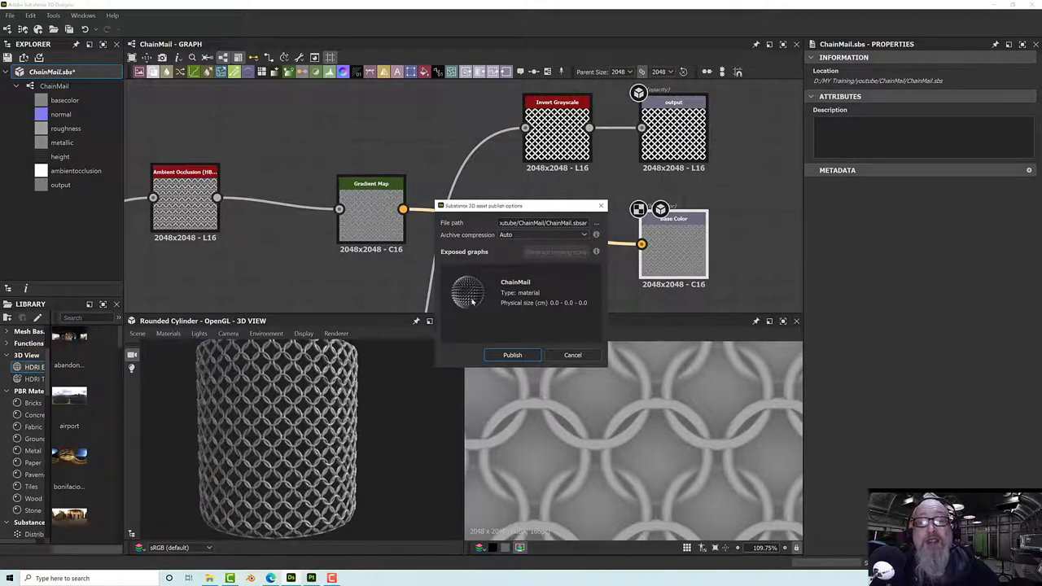
left_click(513, 356)
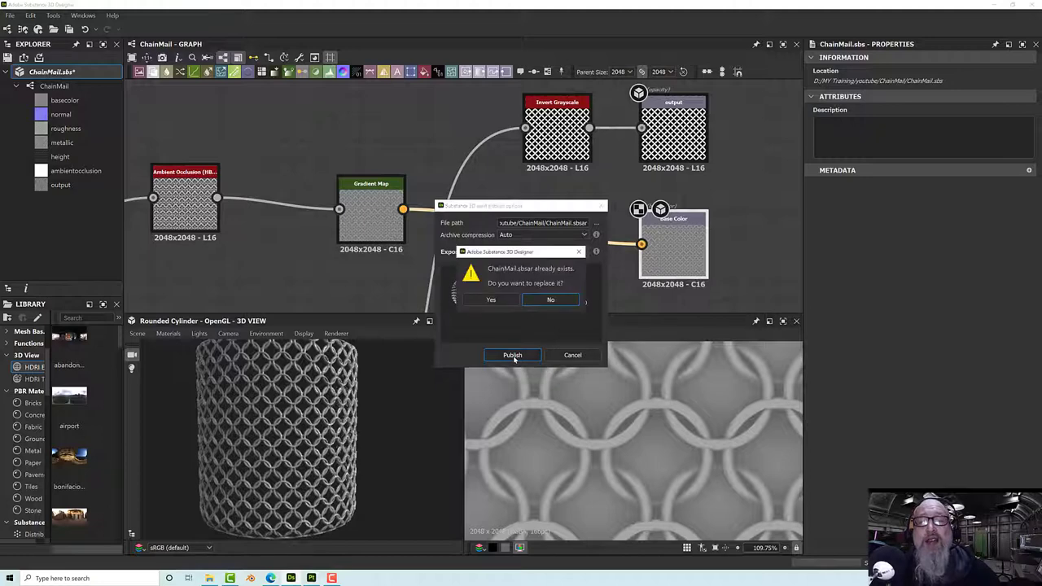
left_click(493, 300)
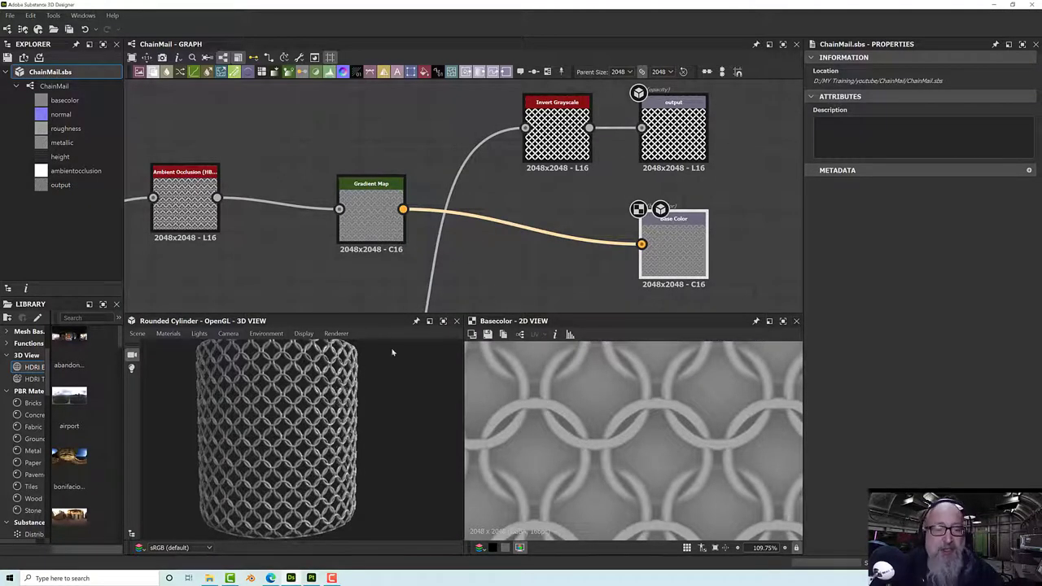
- Switch to the dress project in Substance 3D Painter and view the garment from the side
left_click(312, 578)
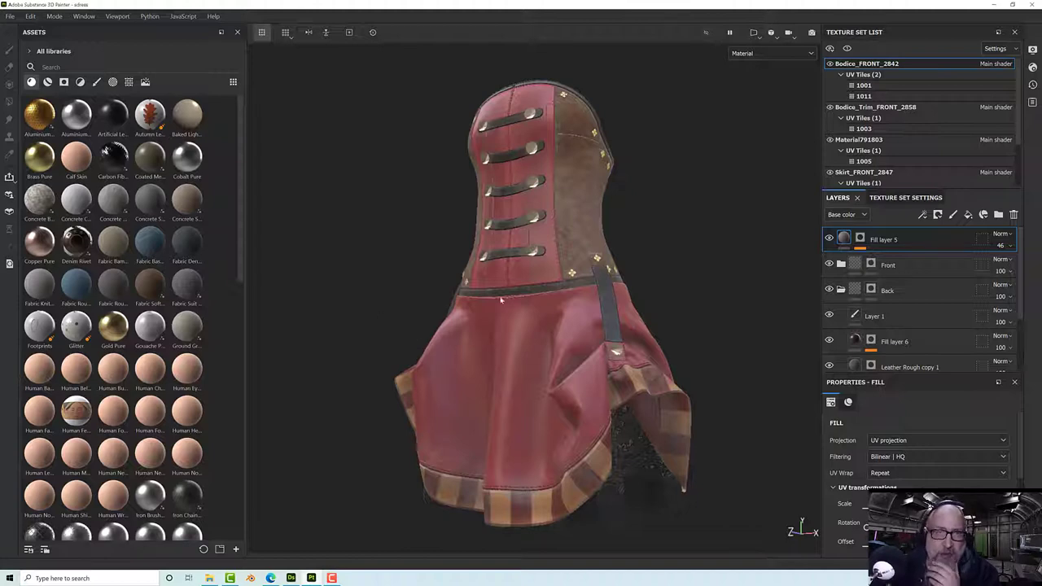
left_click_drag(488, 328, 469, 341, "alt")
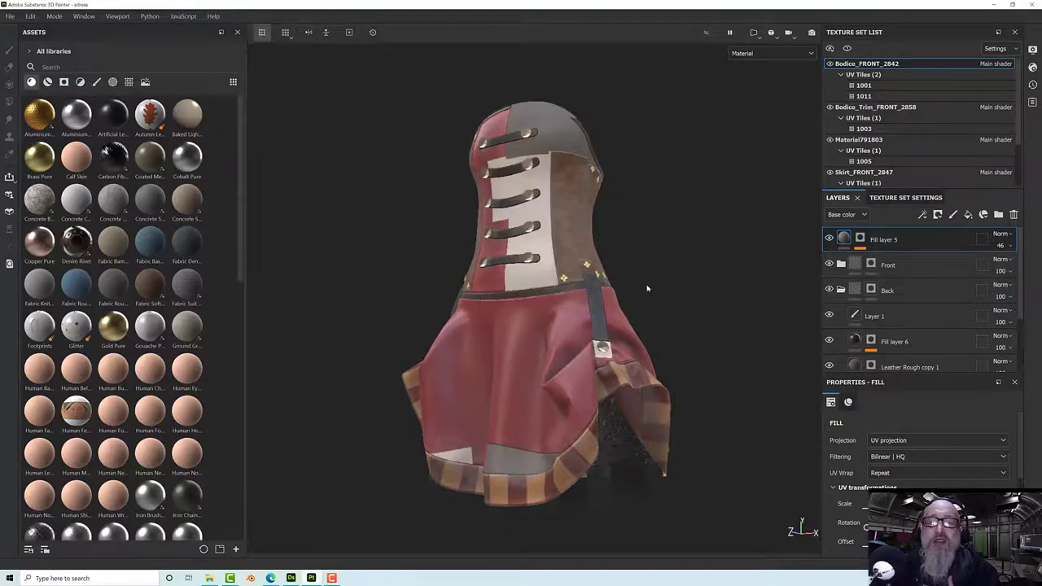
left_click_drag(623, 274, 635, 251, "alt")
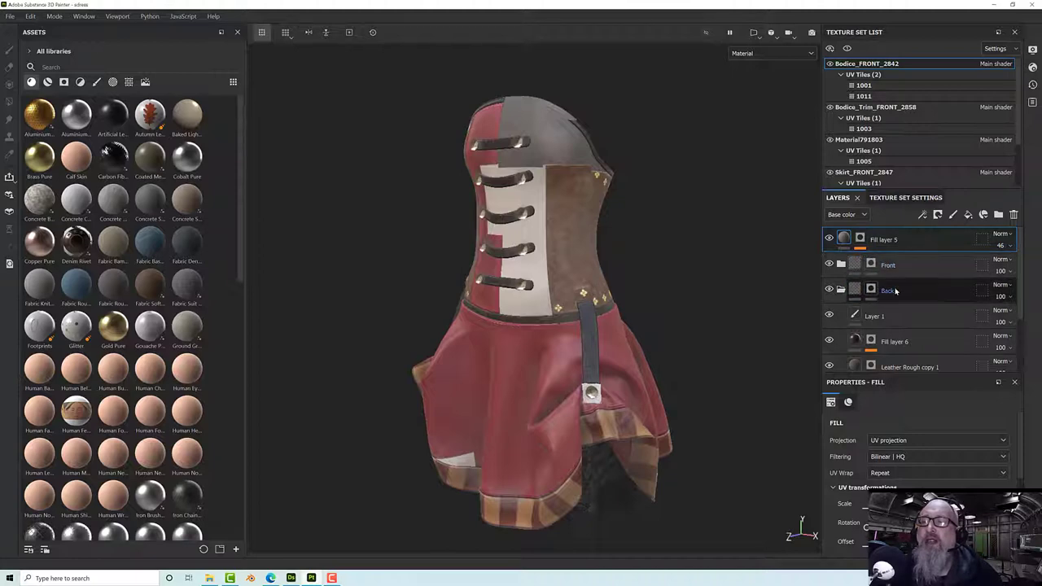
- Toggle the Back layer group's visibility to examine which part of the bodice it covers, leaving the group shown
left_click(841, 291)
left_click(830, 291)
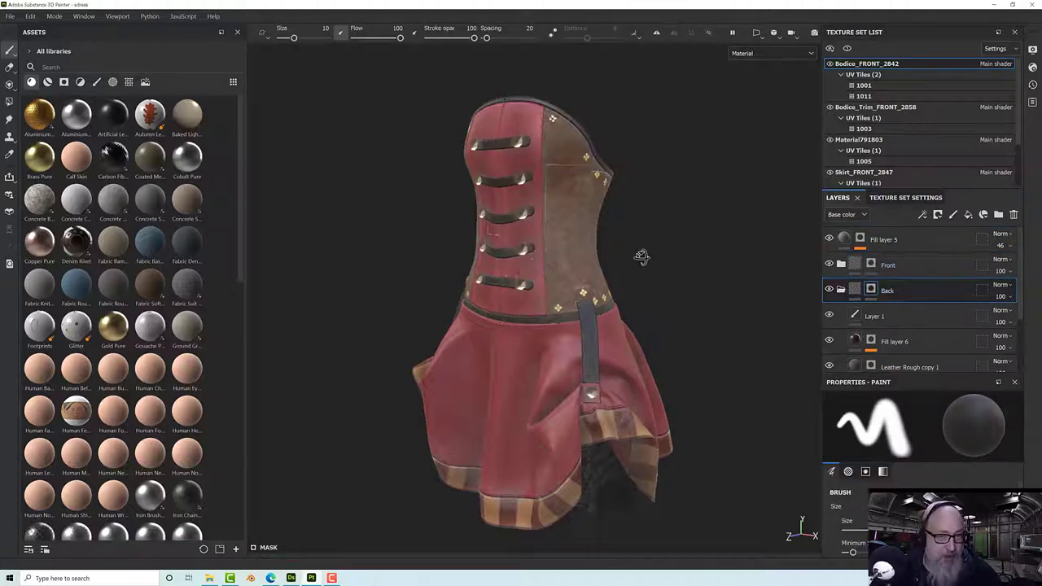
left_click_drag(643, 255, 573, 271, "alt")
left_click_drag(624, 242, 693, 246, "alt")
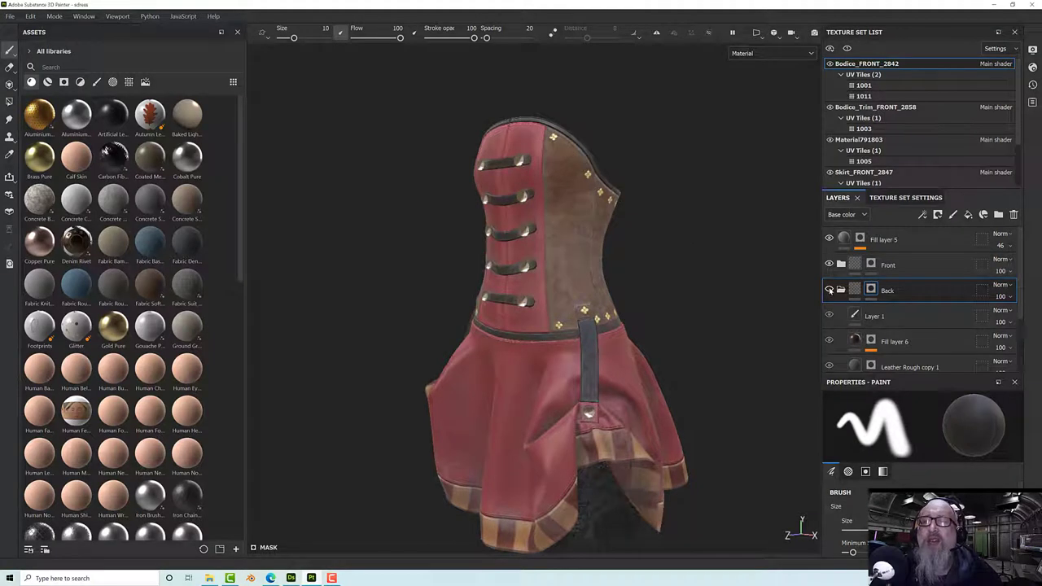
left_click(830, 290)
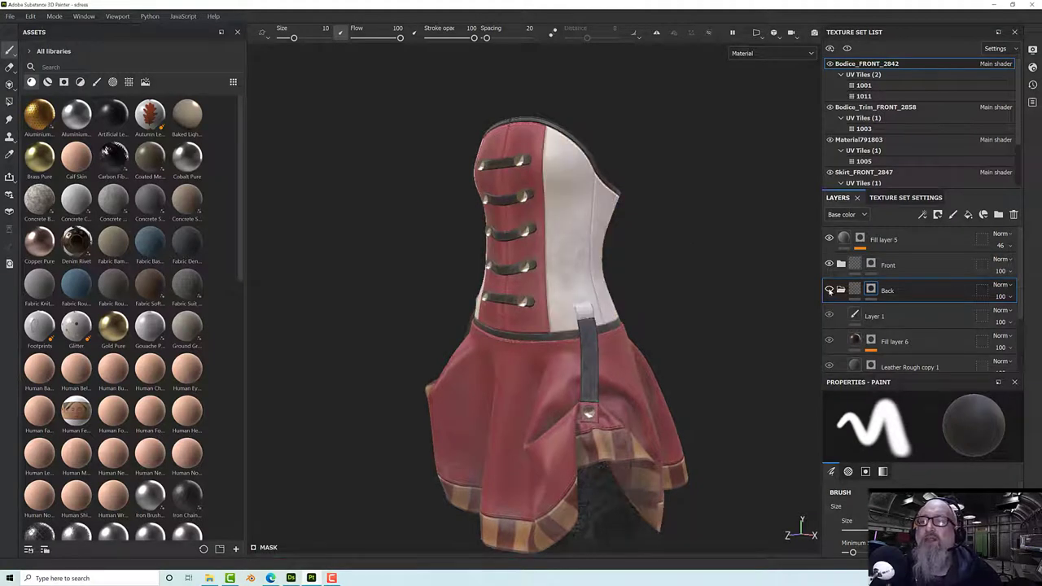
left_click(830, 290)
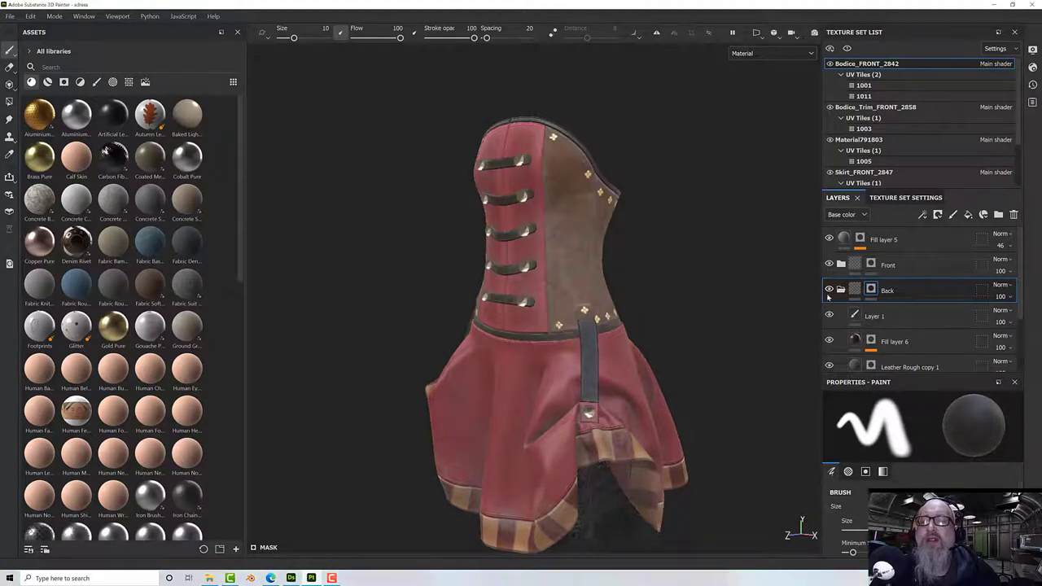
left_click(841, 291)
left_click(840, 291)
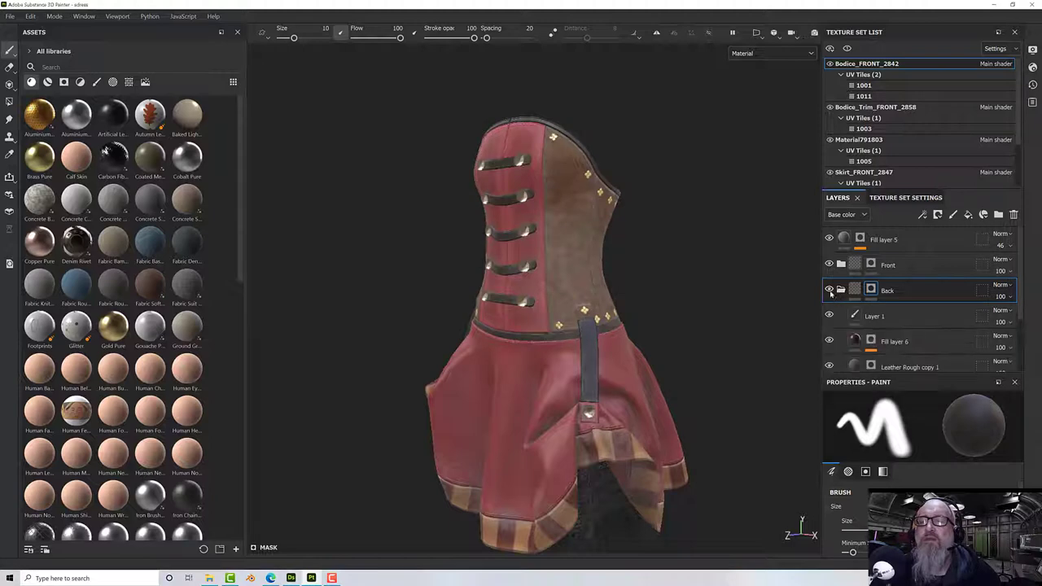
left_click(830, 290)
left_click(829, 289)
left_click(829, 289)
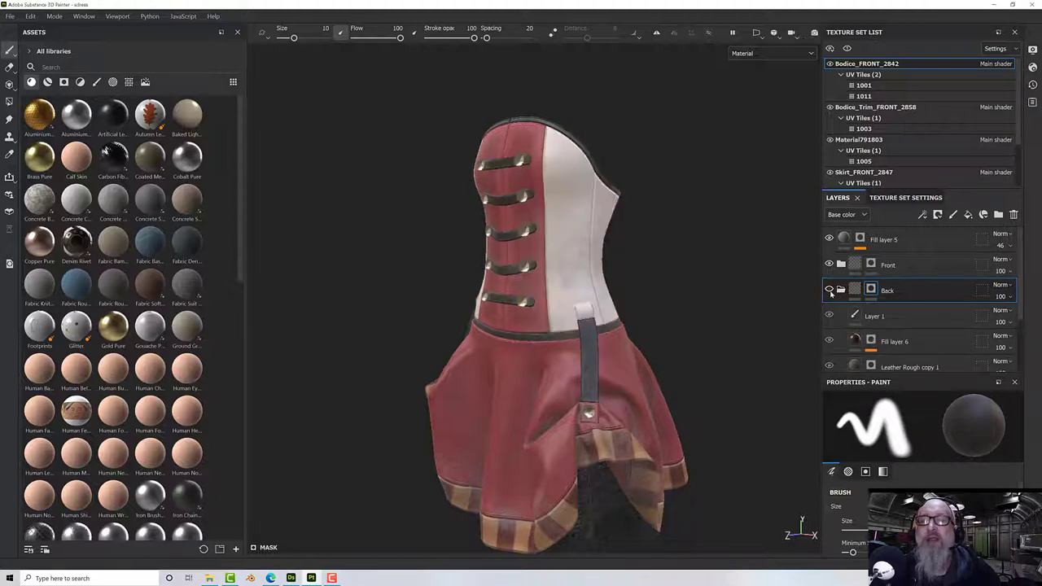
left_click(830, 290)
left_click(830, 290)
left_click(829, 290)
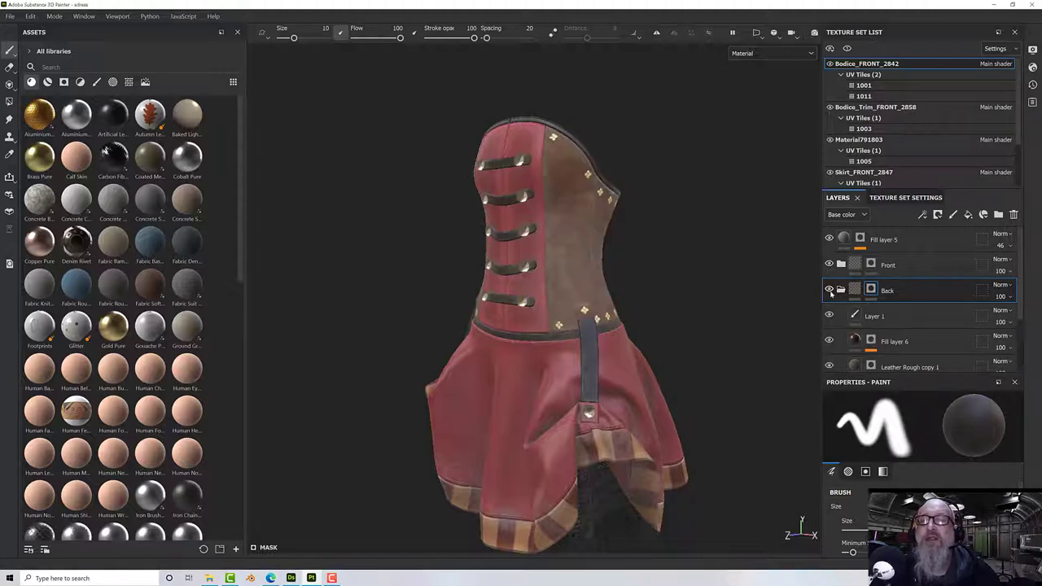
left_click(830, 290)
left_click(830, 289)
left_click(830, 290)
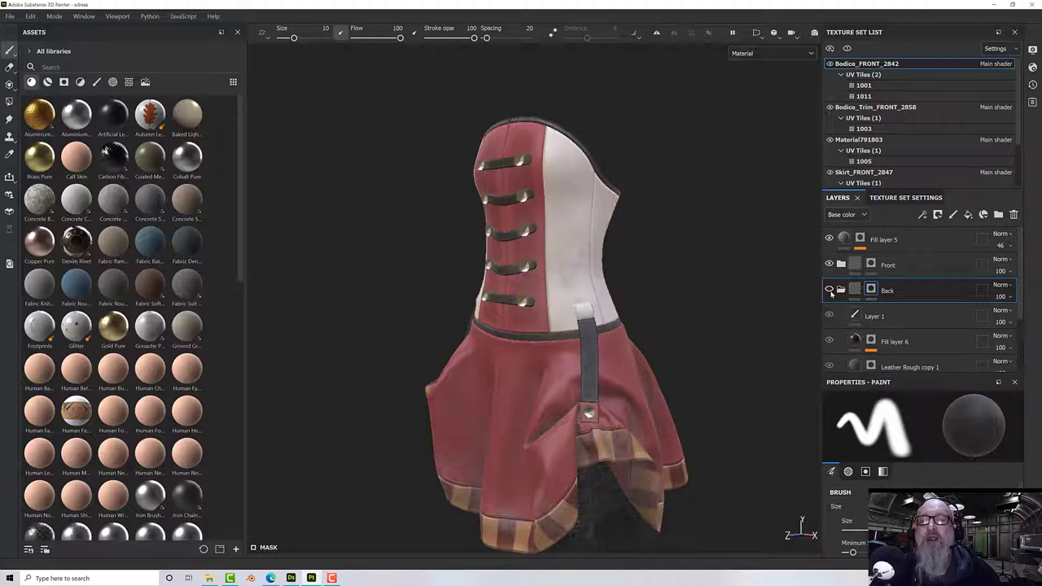
left_click(829, 290)
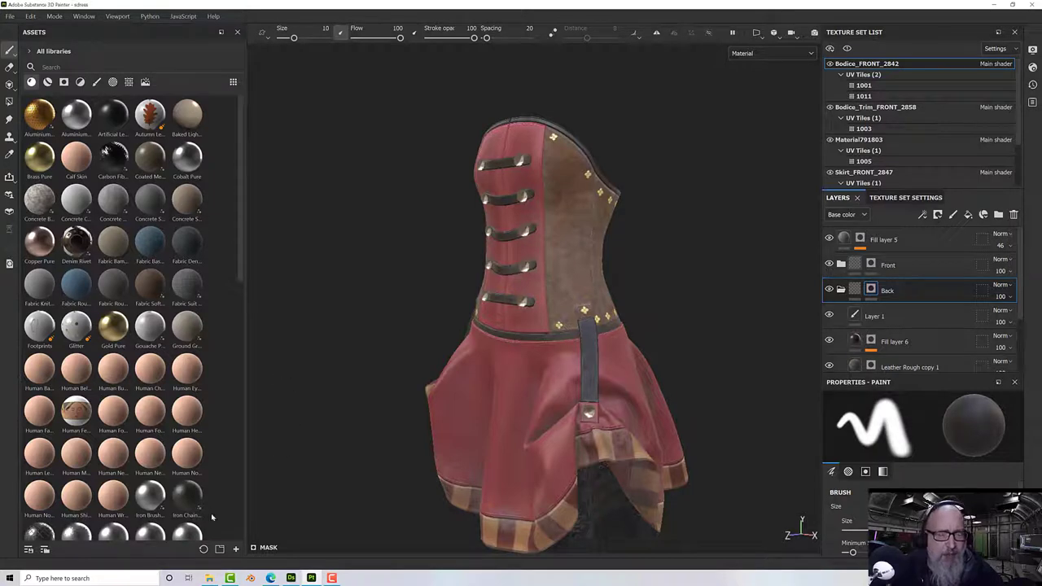
- Import ChainMail.sbsar from the ChainMail folder into the library 'your_assets' as a base material
left_click(209, 578)
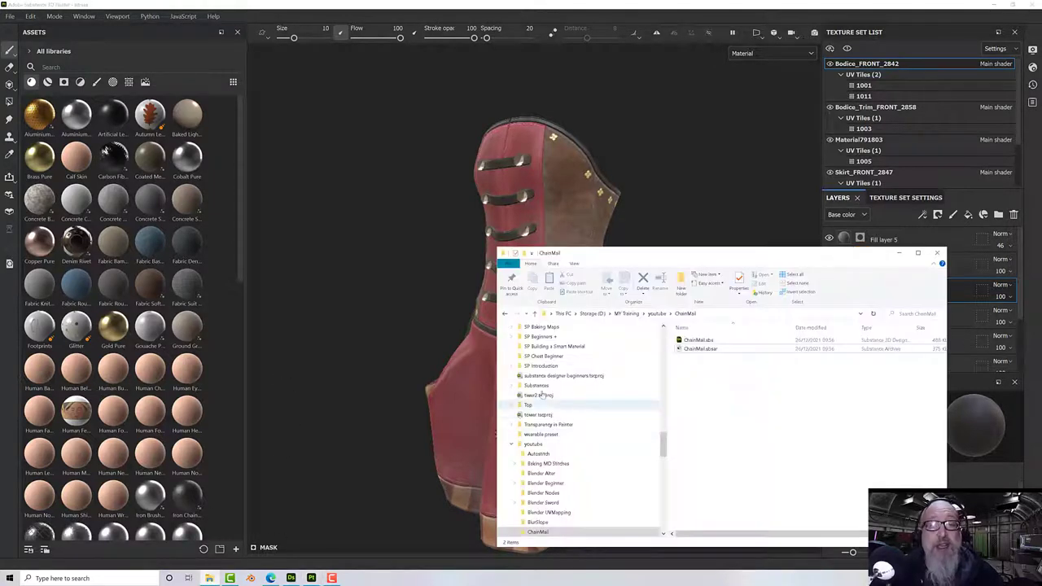
left_click(702, 349)
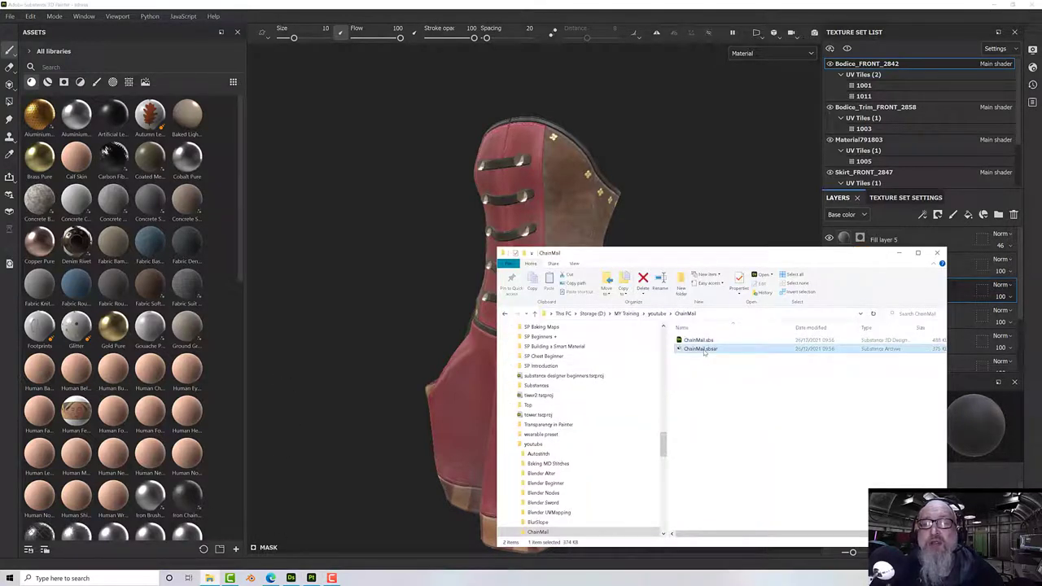
left_click_drag(705, 351, 214, 246)
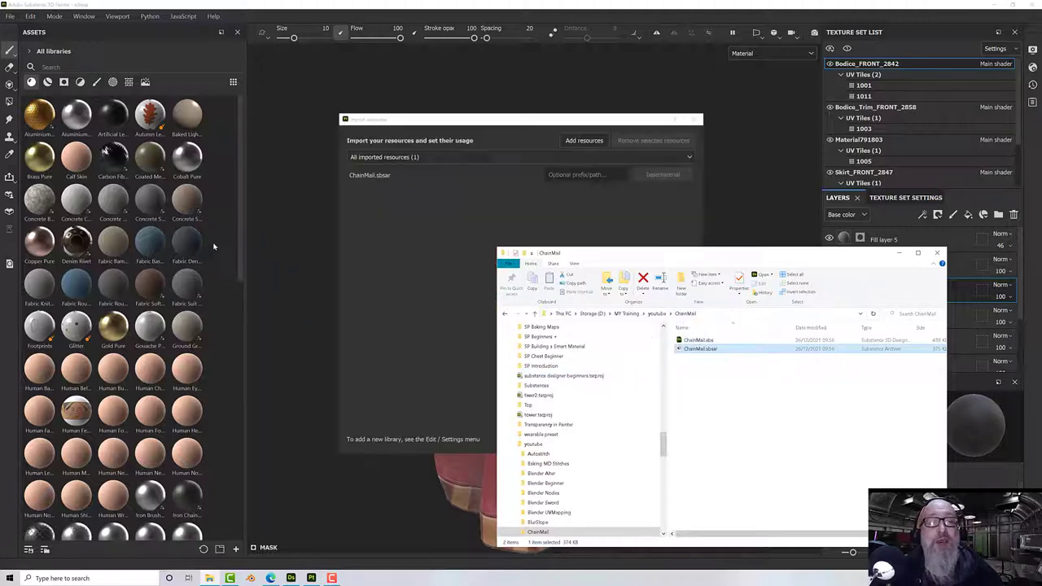
left_click(604, 216)
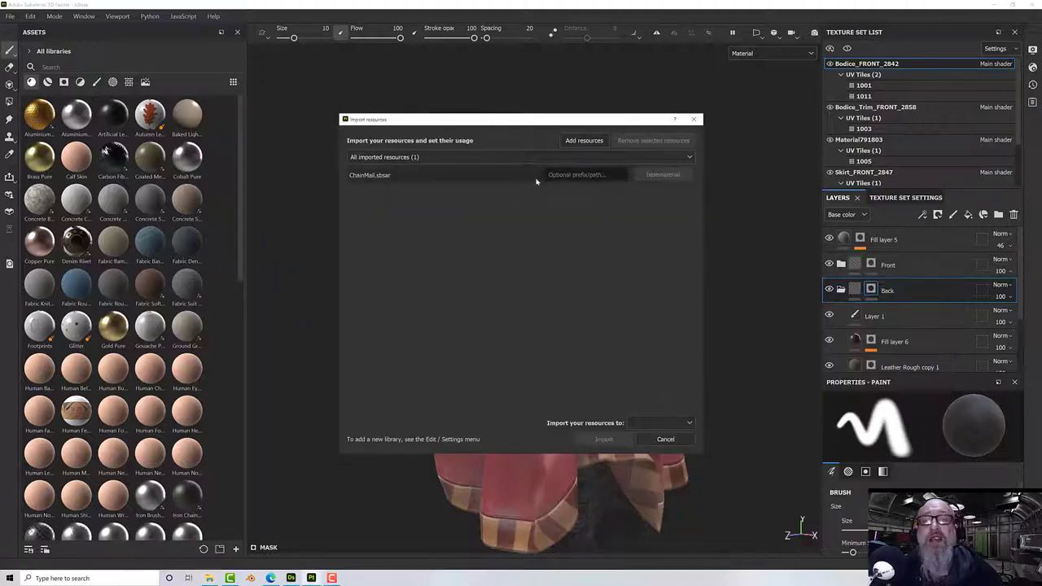
left_click(642, 423)
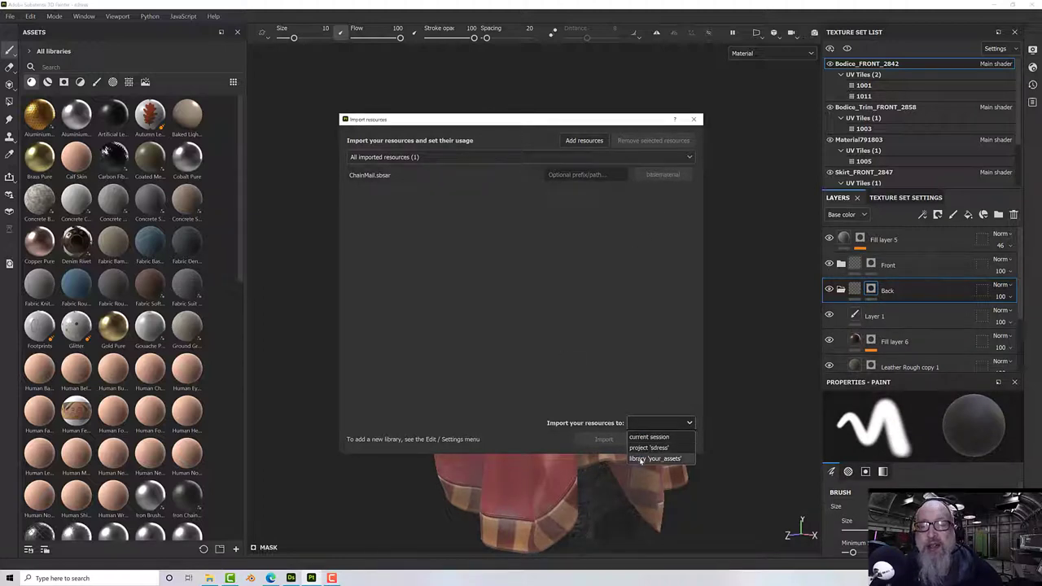
left_click(645, 459)
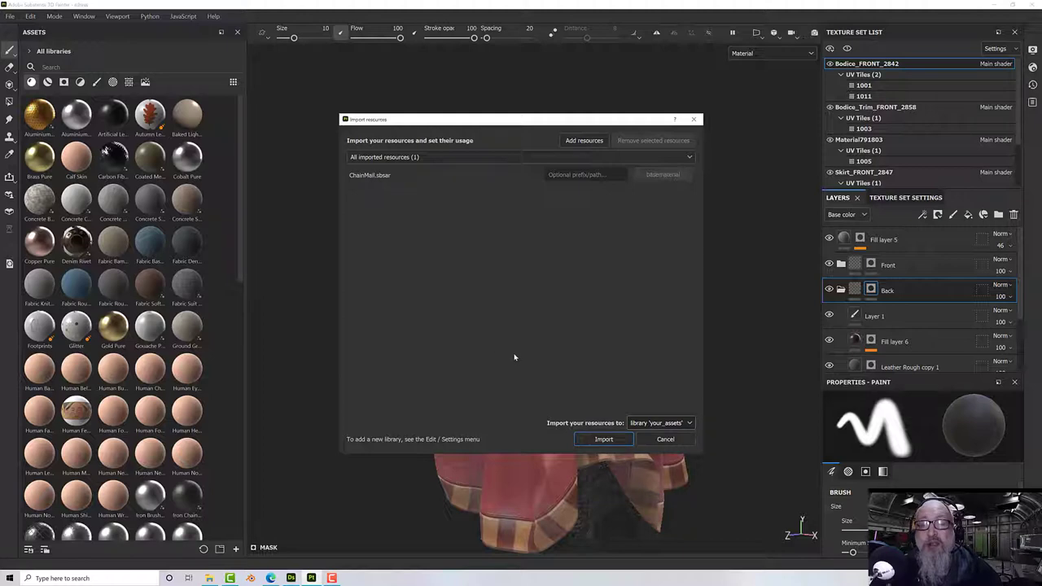
left_click(606, 444)
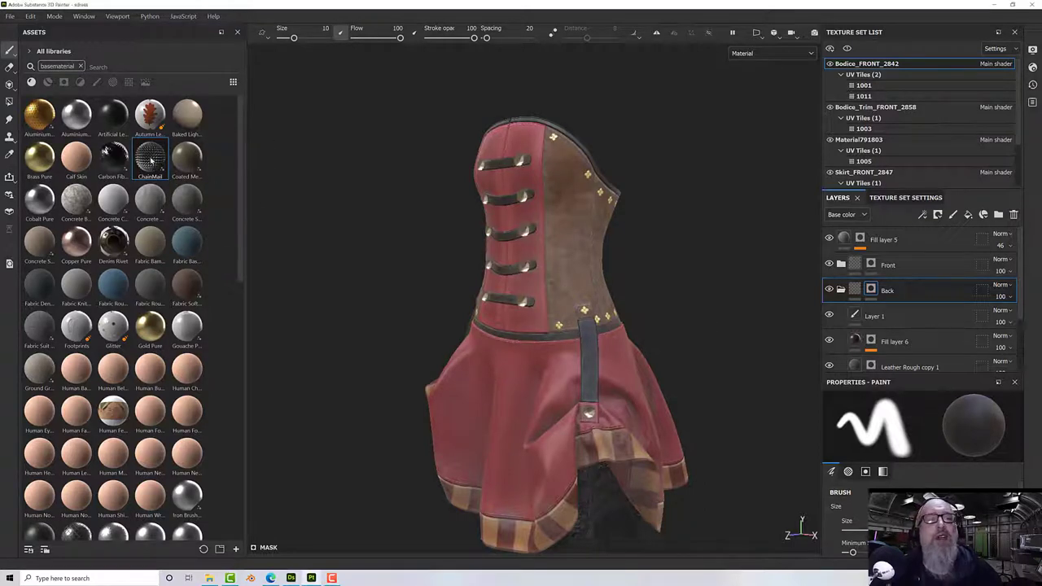
- Add the ChainMail material as a fill layer at the top of the Back layer group
left_click_drag(150, 159, 911, 312)
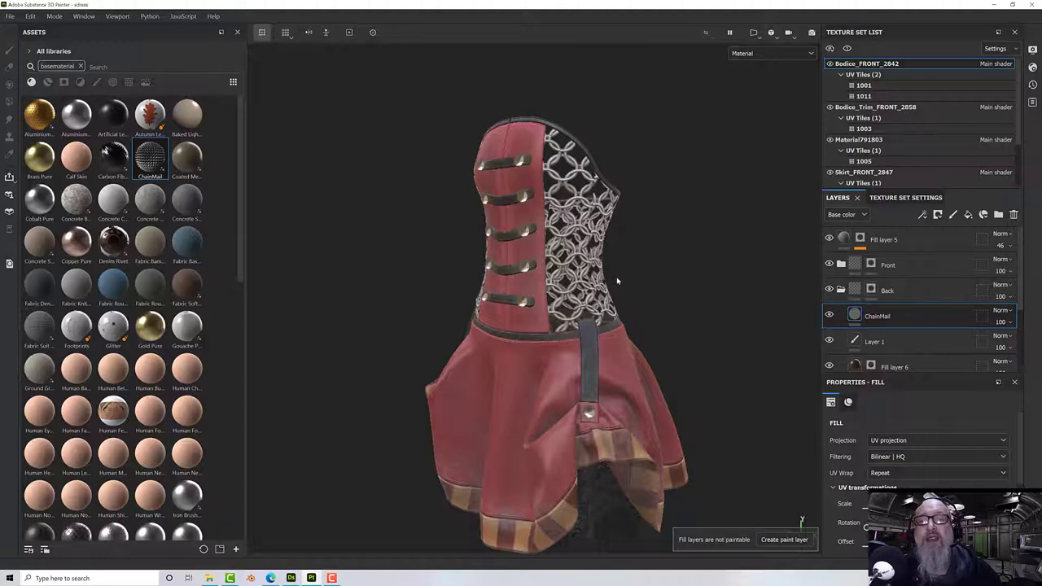
left_click_drag(642, 284, 616, 317, "alt")
scroll(498, 269, "up", 5)
scroll(626, 342, "up", 3)
scroll(627, 343, "down", 3)
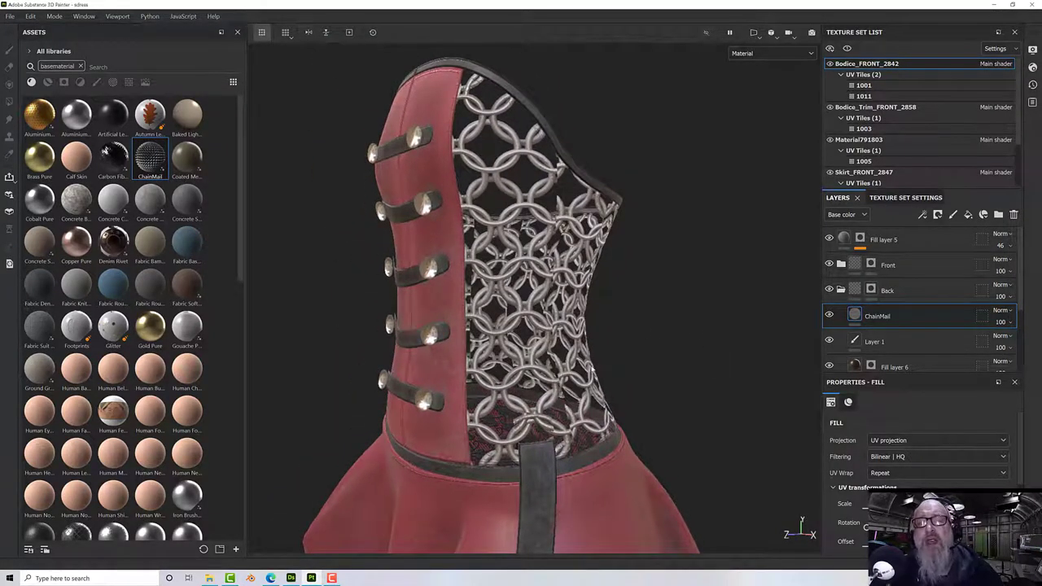
- Increase the UV scale of the ChainMail layer so the rings on the bodice become much smaller
double_click(876, 317)
key("Return")
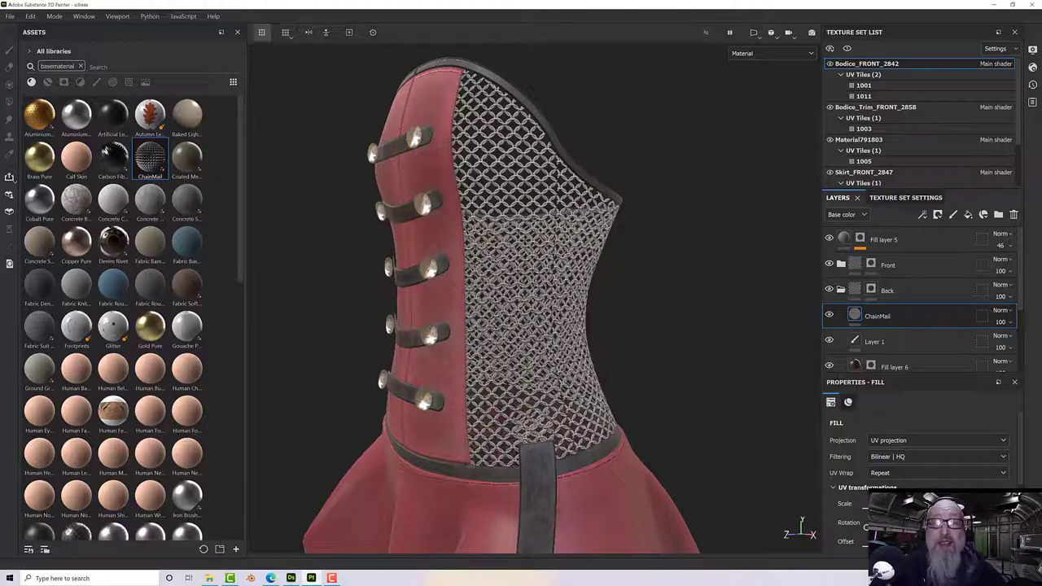
mouse_move(670, 344)
left_mouse_down("alt")
mouse_move(623, 334)
mouse_move(622, 293)
mouse_move(665, 345)
mouse_move(758, 318)
mouse_move(898, 323)
mouse_move(466, 333)
mouse_move(756, 330)
mouse_move(662, 335)
left_mouse_up("alt")
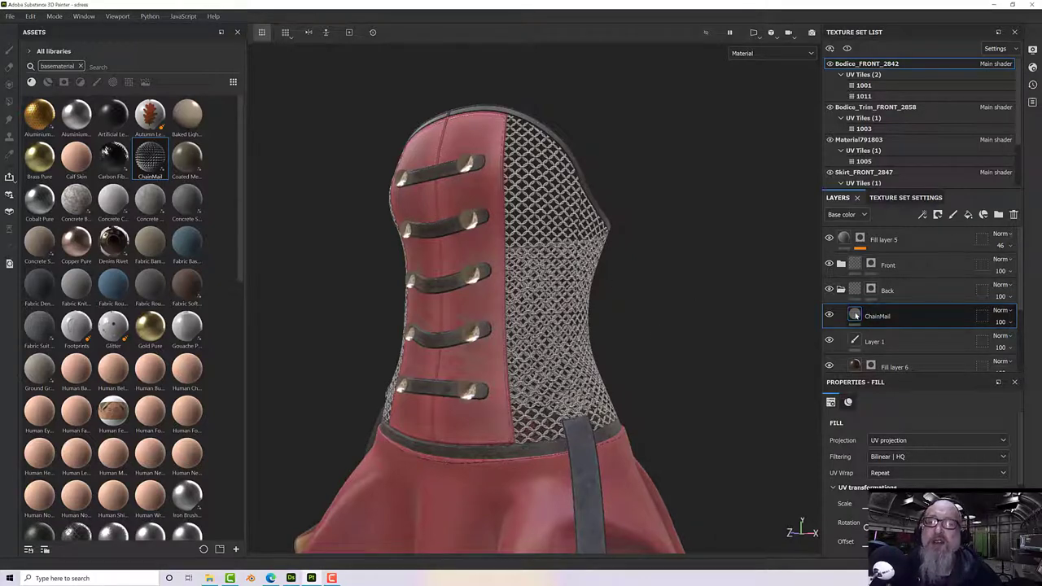
- Add an anchor point to the ChainMail layer's content
mouse_move(856, 316)
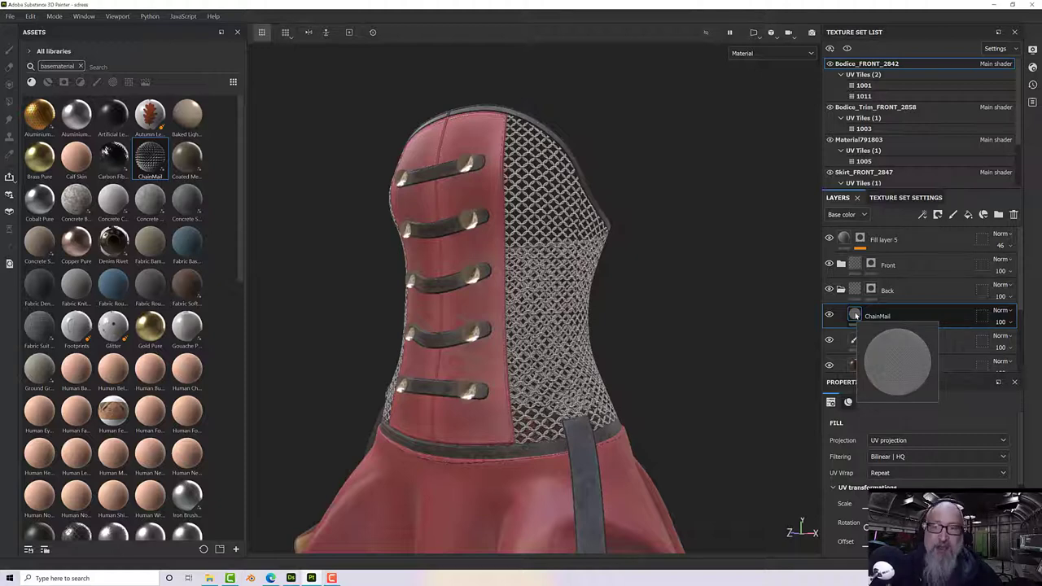
right_click(856, 318)
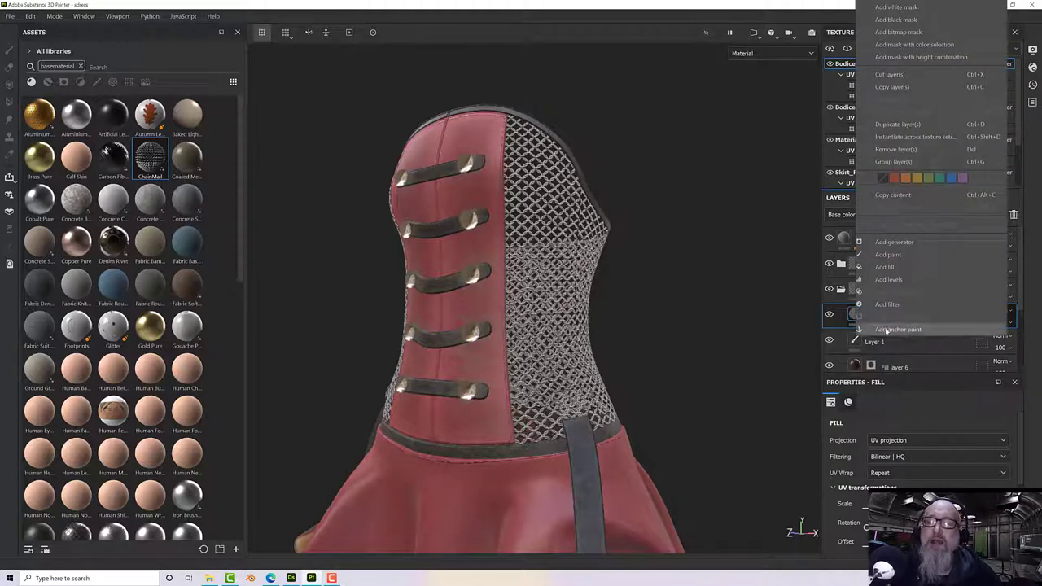
left_click(885, 329)
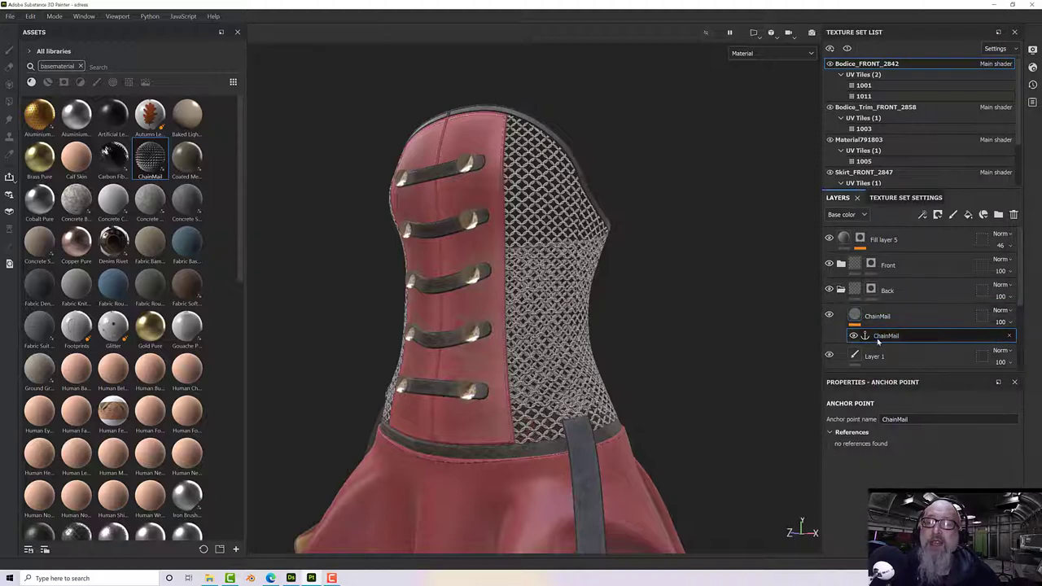
double_click(886, 338)
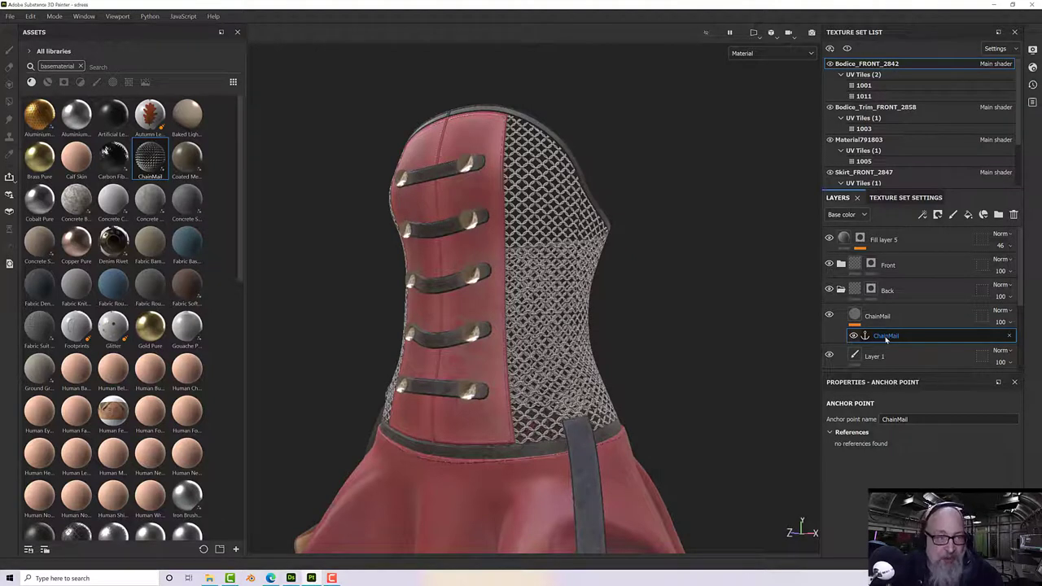
- Give the ChainMail layer a black mask and add a fill effect to that mask
left_click(878, 318)
right_click(883, 319)
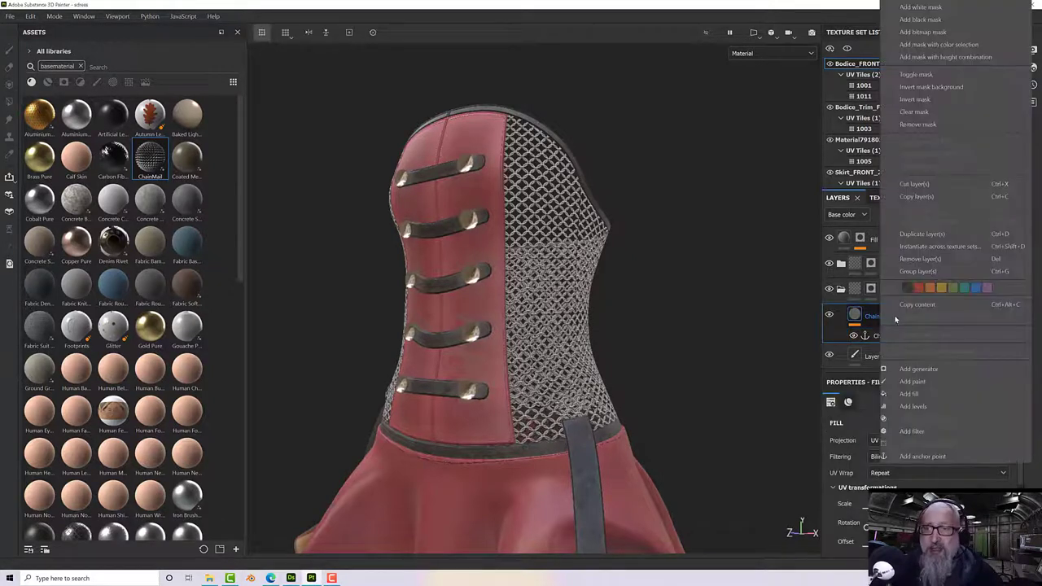
left_click(921, 19)
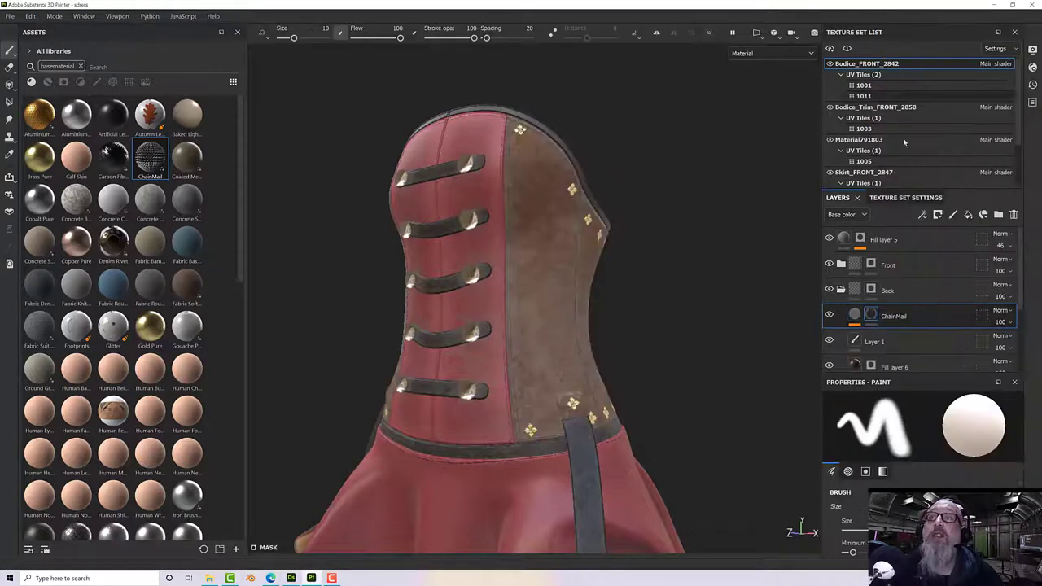
right_click(874, 317)
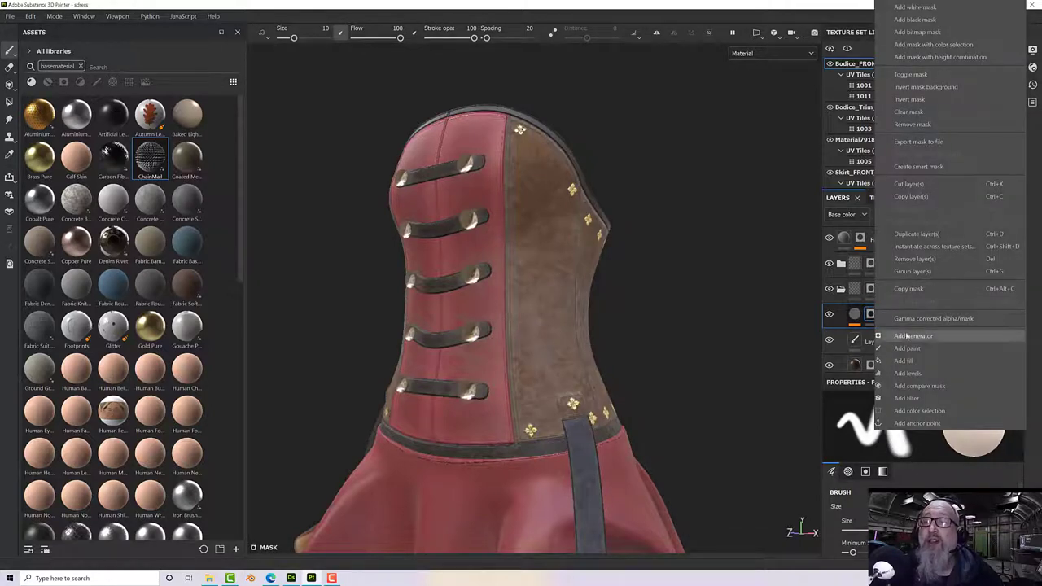
left_click(916, 360)
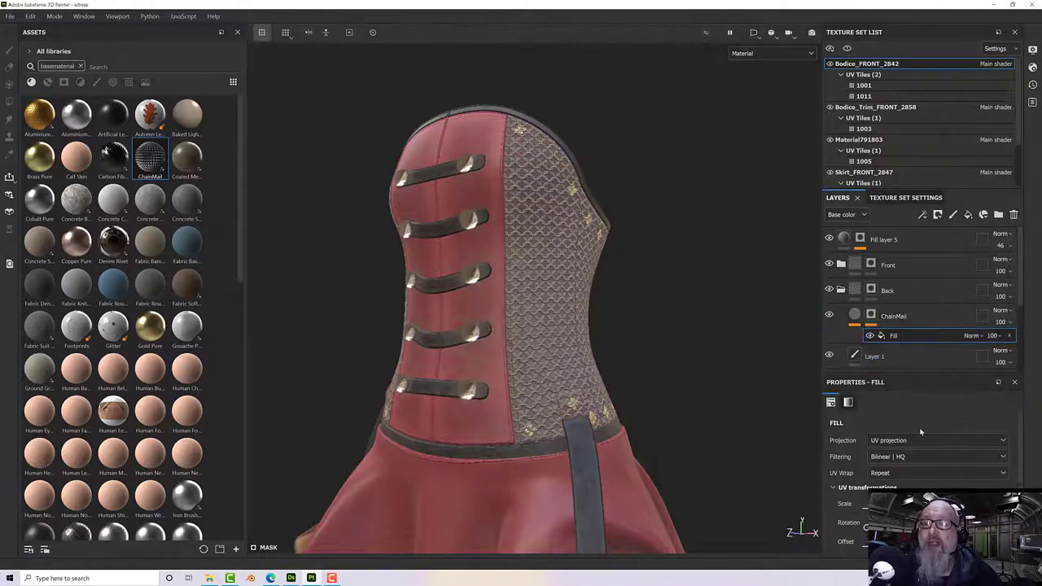
- Use the ChainMail anchor point as the grayscale source of the mask's fill
scroll(922, 432, "down", 3)
scroll(900, 468, "down", 2)
left_click(903, 480)
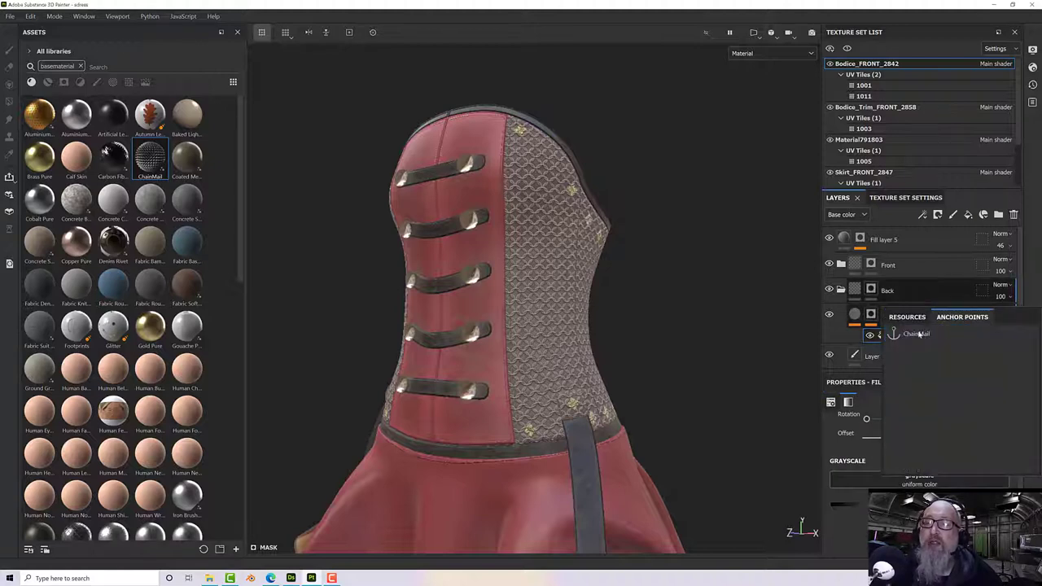
key("Escape")
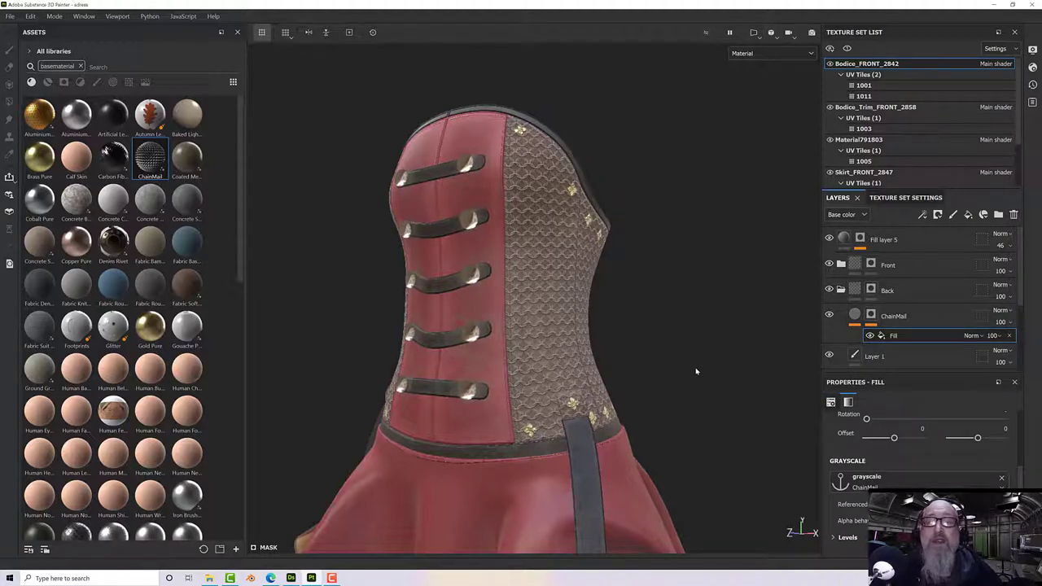
- Set the mask fill's referenced channel to Opacity
left_click_drag(696, 372, 551, 404, "alt")
scroll(573, 364, "up", 5)
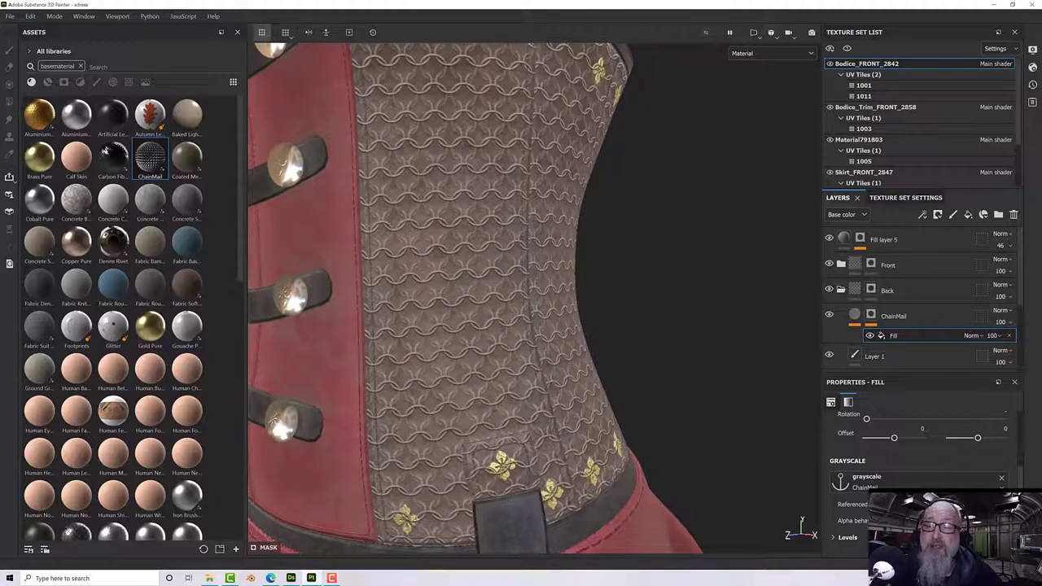
left_click(969, 414)
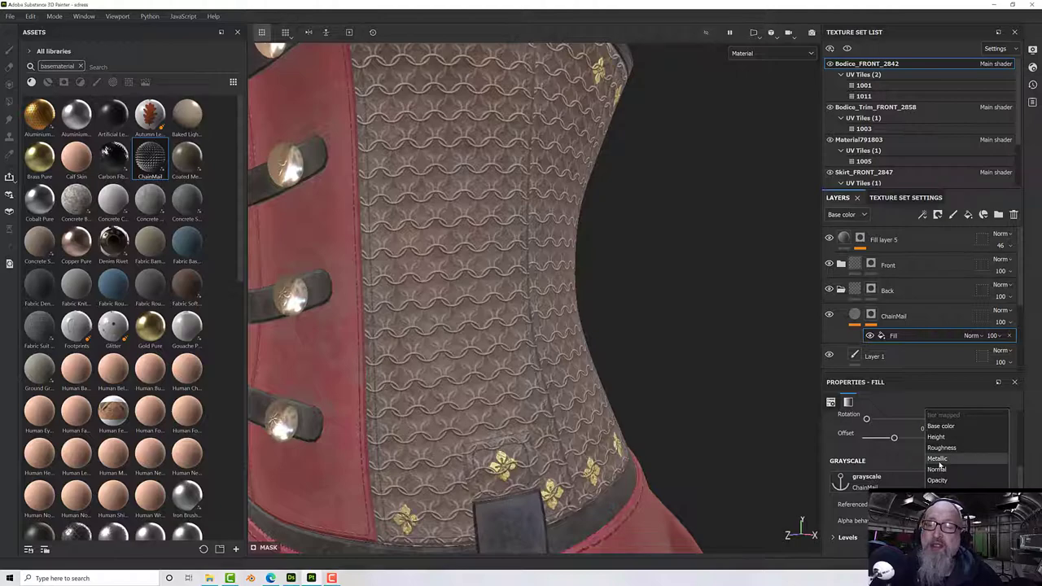
left_click(937, 479)
left_click_drag(481, 293, 640, 349, "alt")
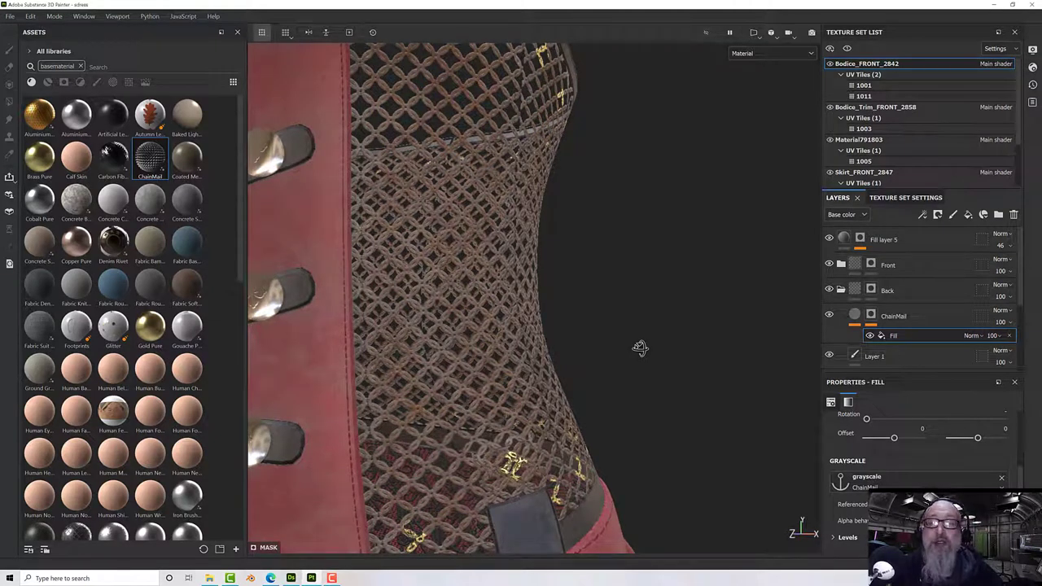
- Add an Invert filter above the fill in the ChainMail layer's mask
right_click(904, 337)
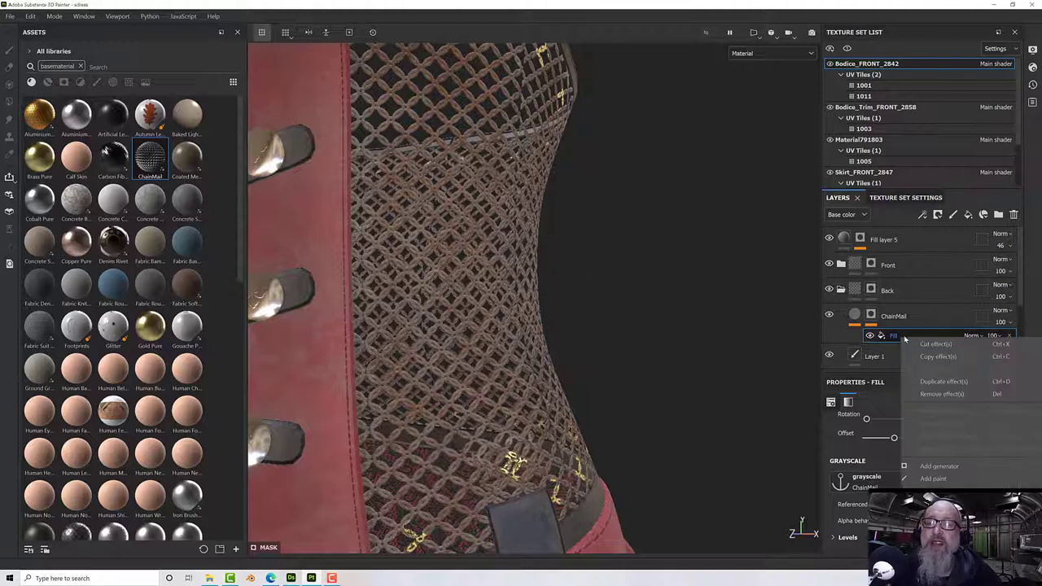
left_click(946, 505)
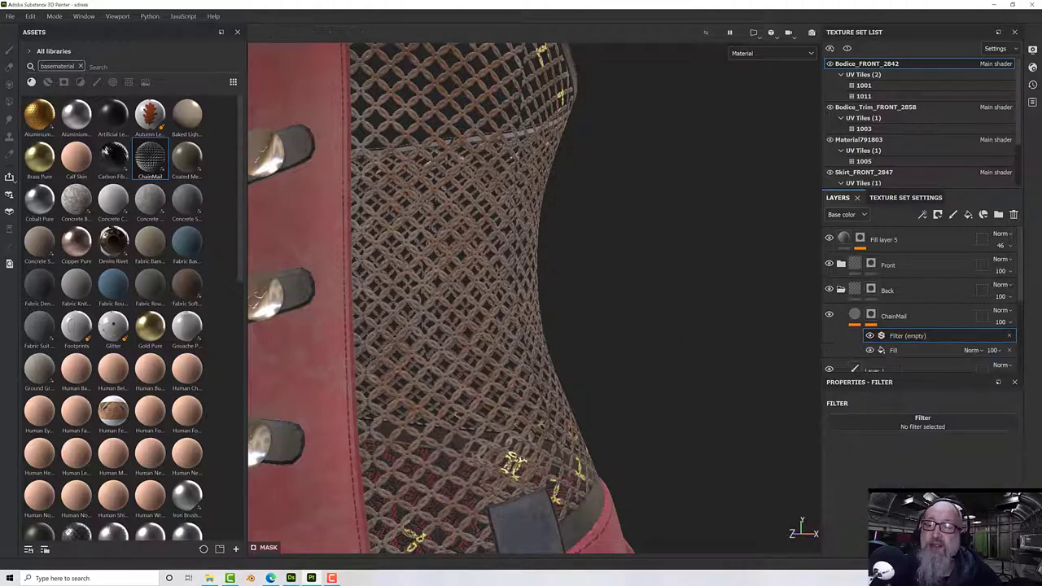
left_click(933, 439)
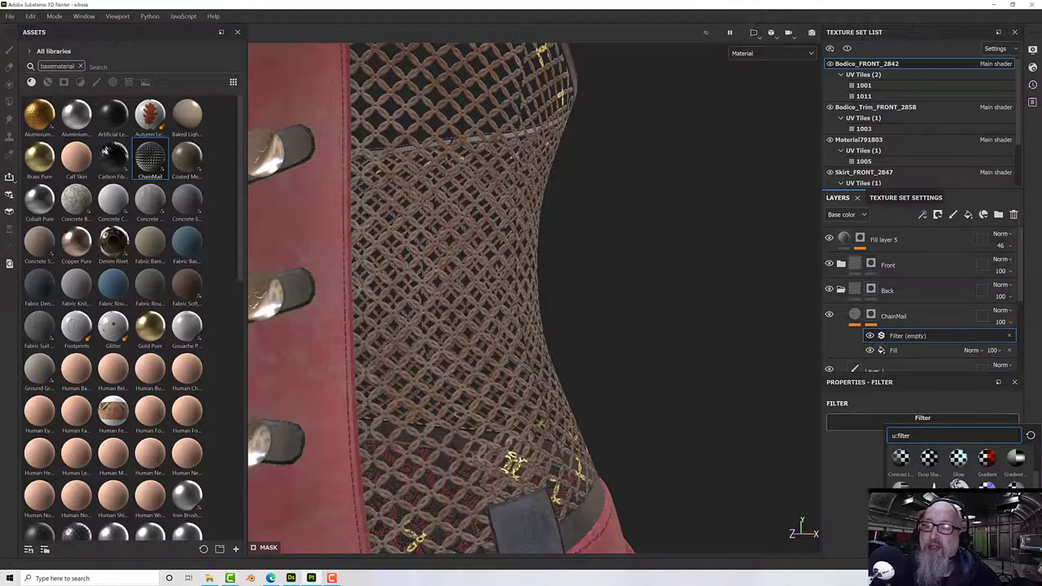
left_click(929, 487)
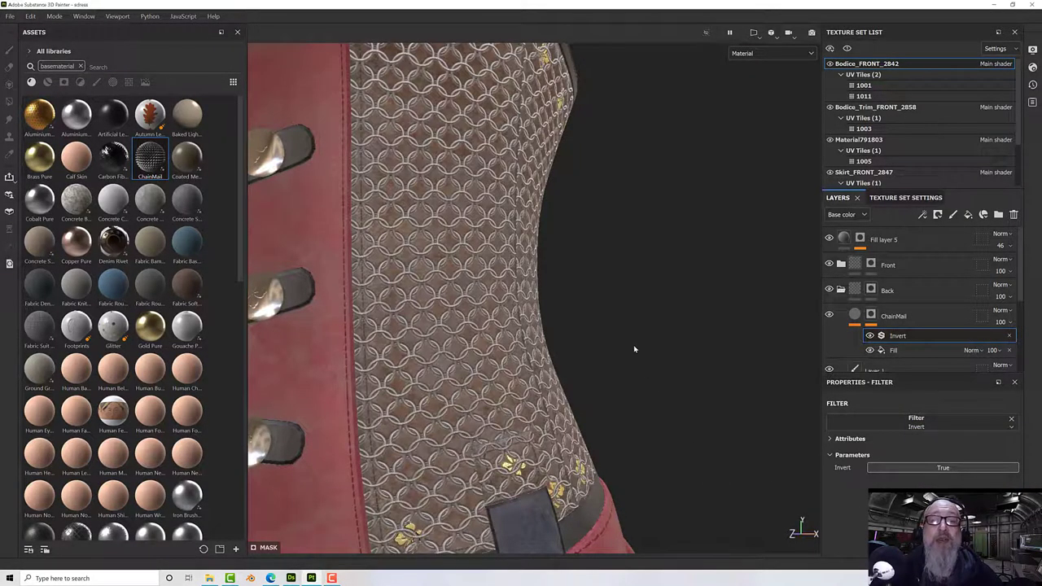
- Examine the chainmail over the bodice leather up close, comparing it with Fill layer 5 shown and hidden
left_click_drag(634, 349, 668, 342, "alt")
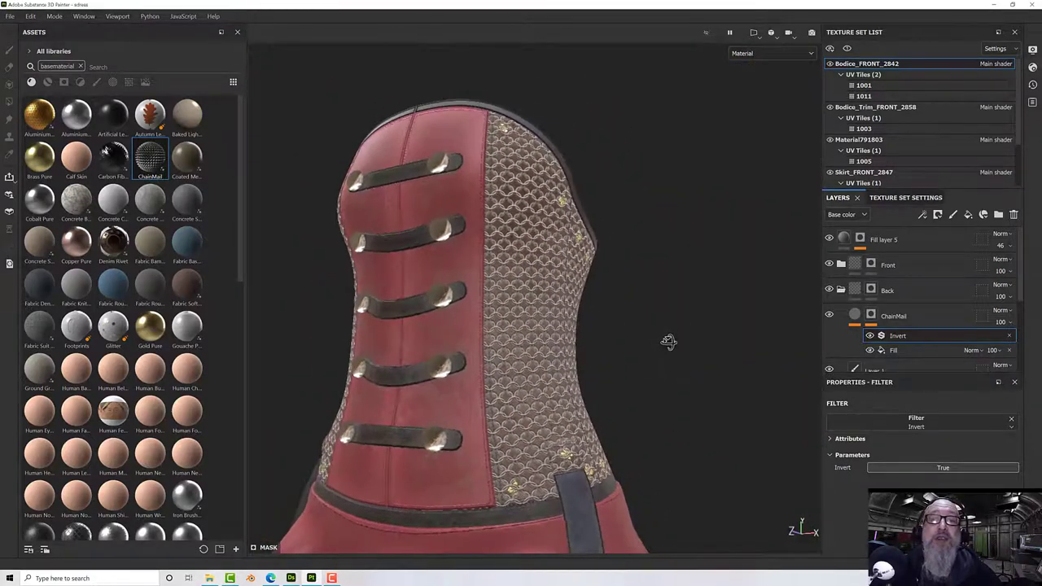
right_click_drag(667, 342, 720, 337, "alt")
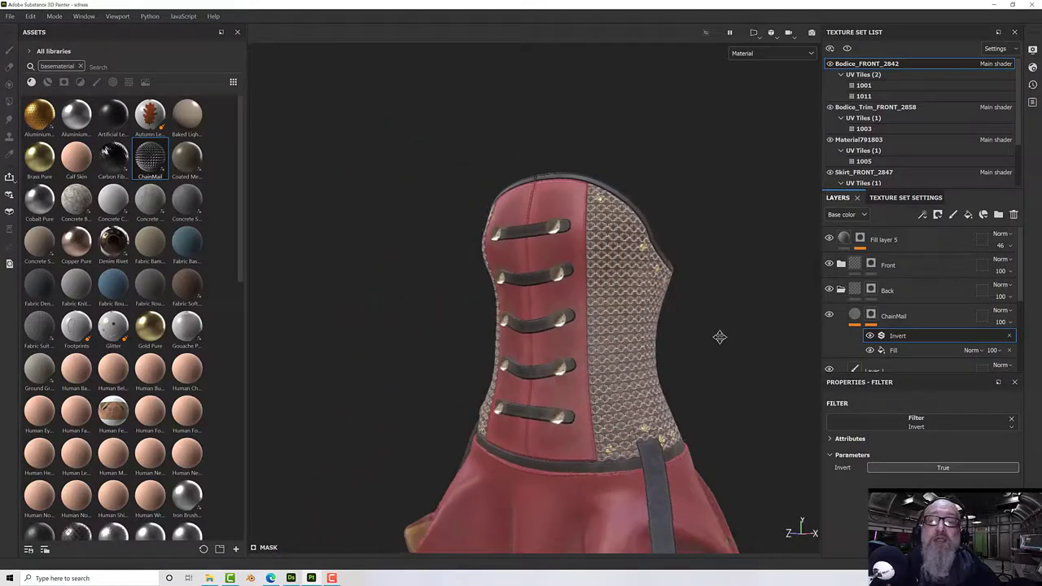
middle_click_drag(720, 337, 698, 305, "alt")
scroll(697, 304, "up", 5)
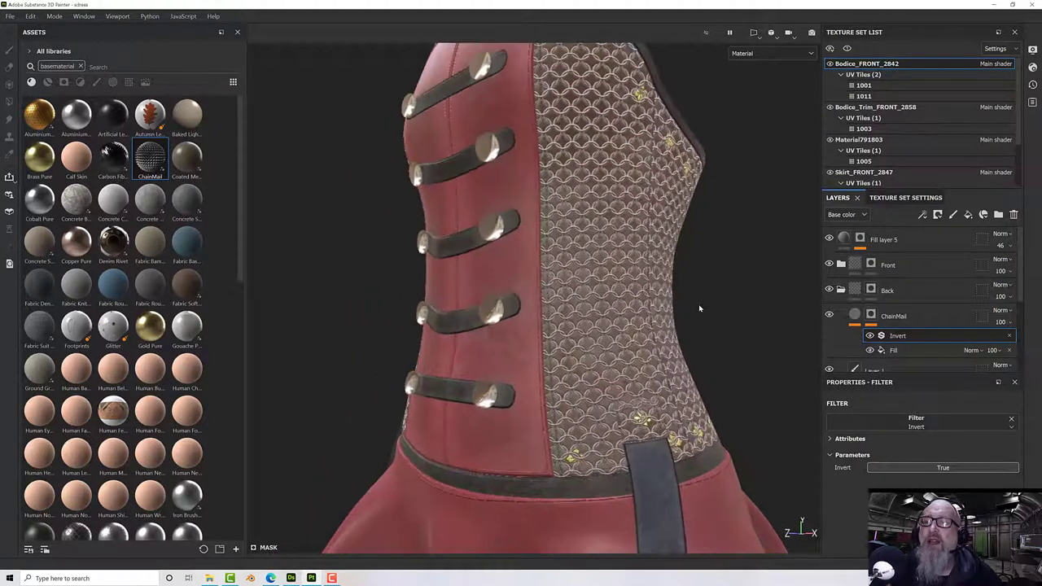
left_click_drag(699, 308, 680, 303, "alt")
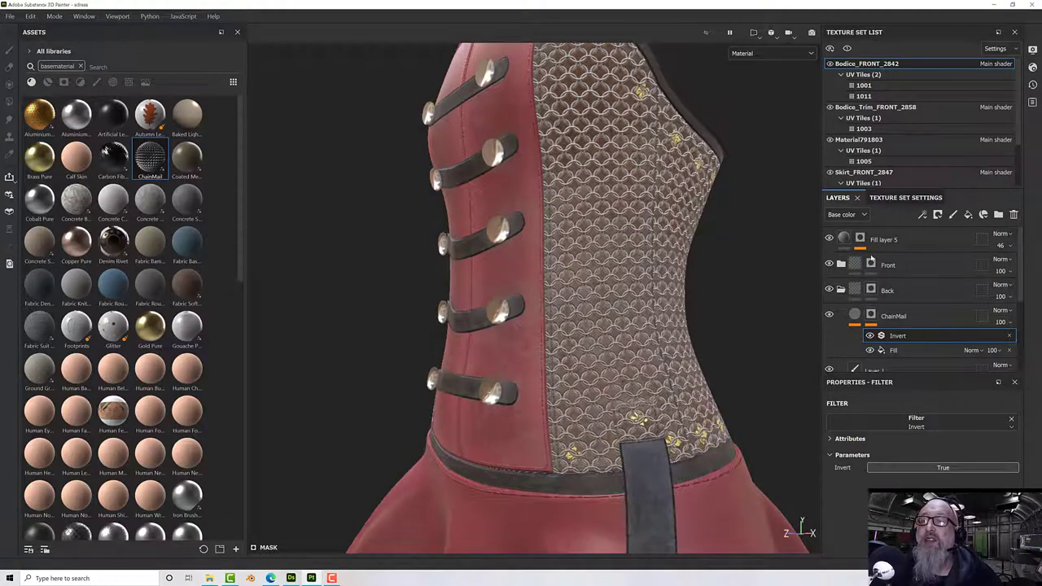
scroll(666, 301, "up", 4)
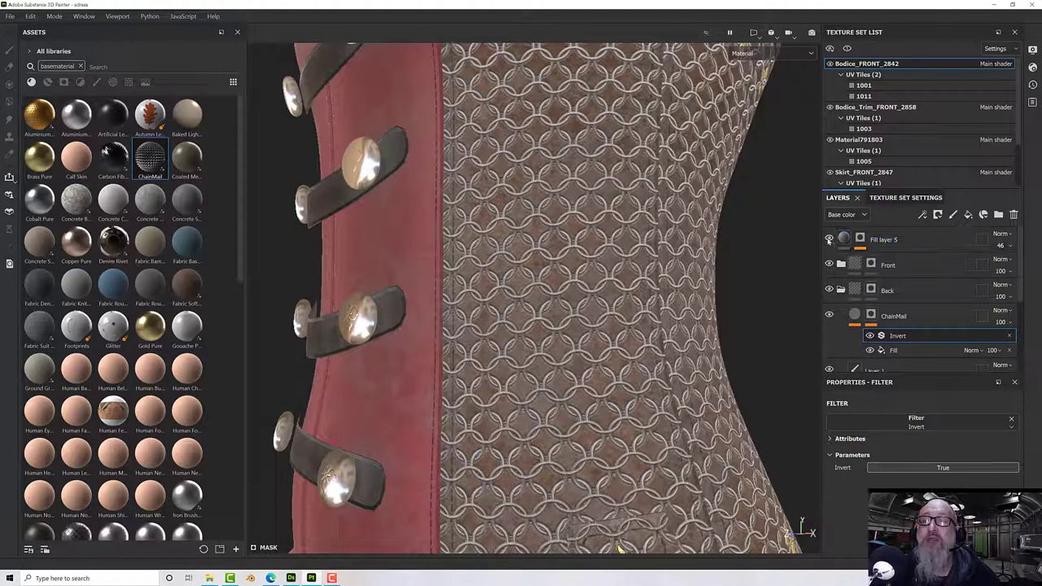
left_click(830, 239)
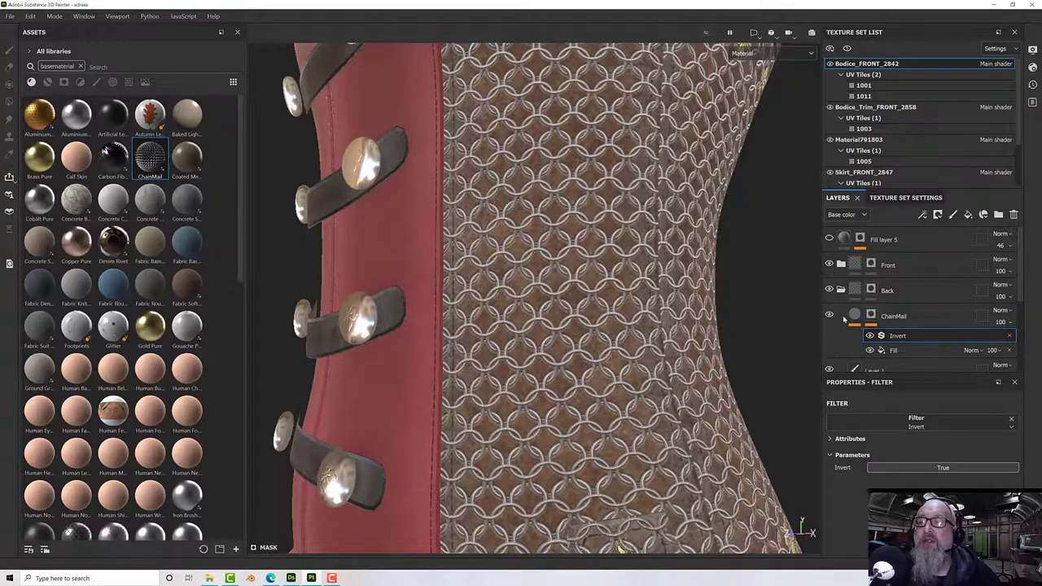
- Inspect the chainmail in the Metallic channel view, then return the viewport to Material
left_click(761, 54)
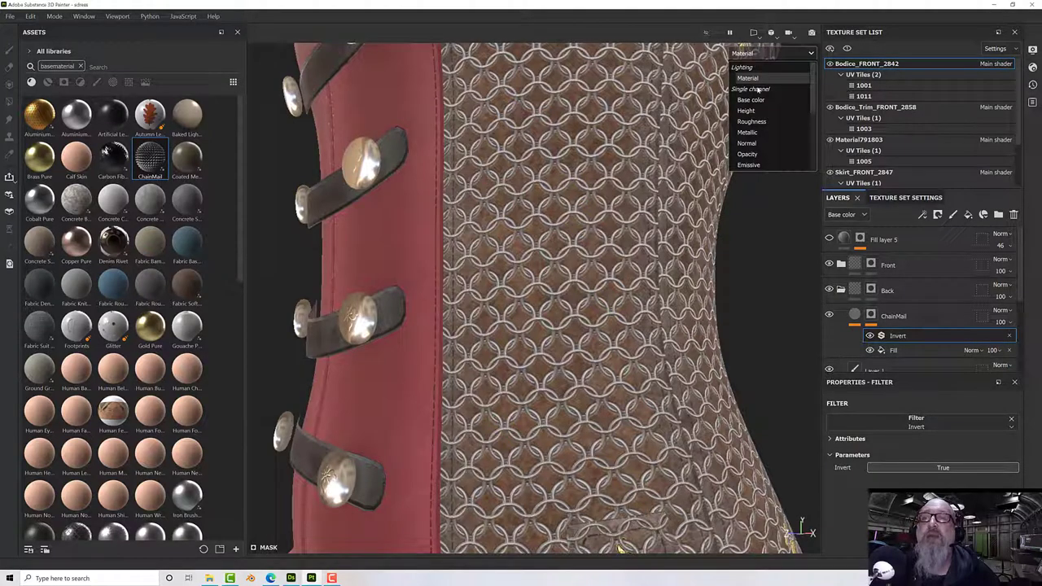
left_click(758, 132)
left_click_drag(757, 129, 750, 225, "alt")
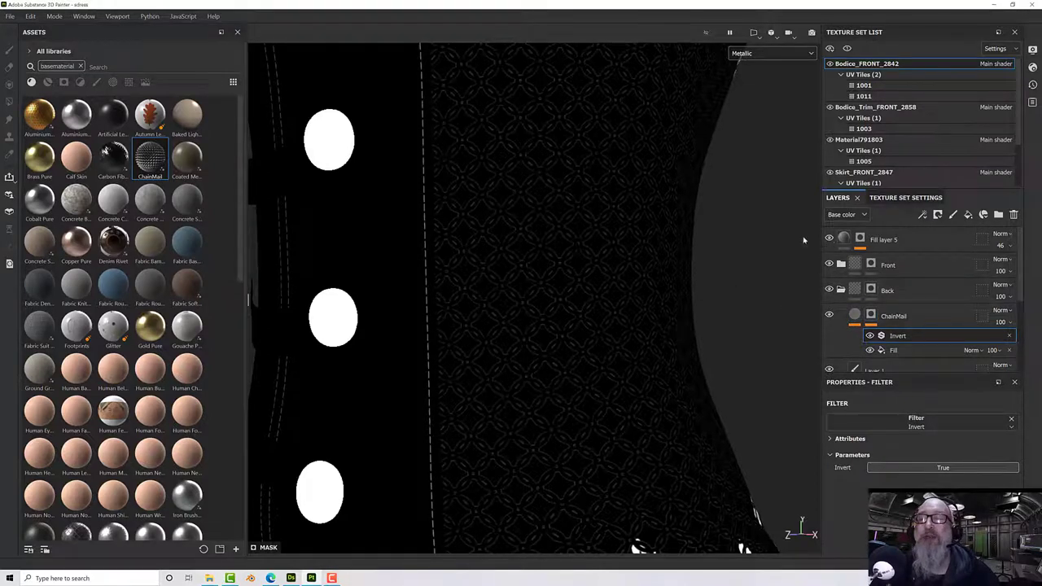
left_click(757, 53)
left_click(748, 80)
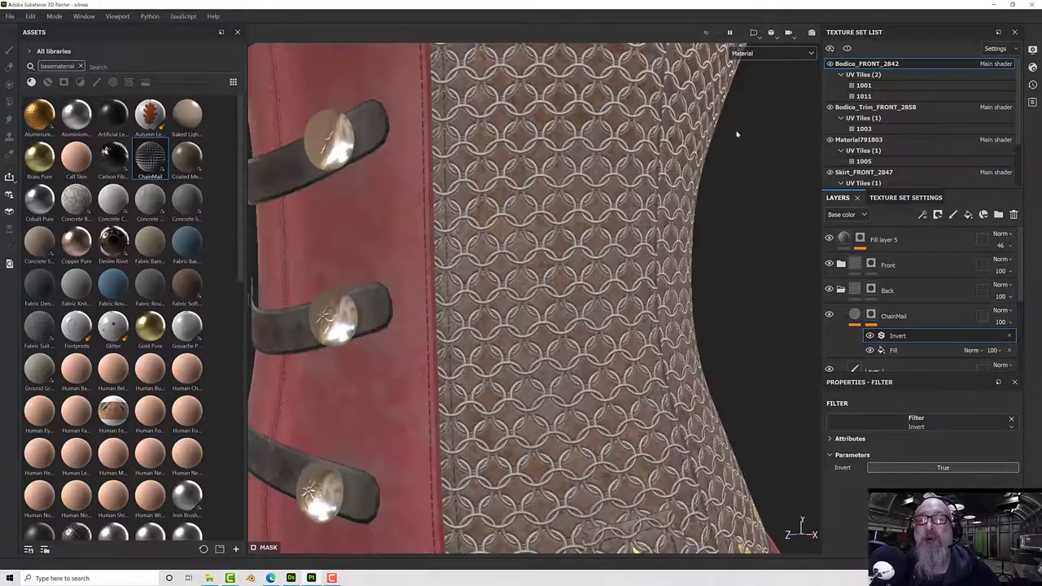
- Frame the chainmail side of the bodice and switch to rendering mode
scroll(668, 258, "down", 6)
mouse_move(668, 258)
left_mouse_down("alt")
mouse_move(449, 261)
mouse_move(627, 221)
mouse_move(640, 270)
mouse_move(684, 256)
mouse_move(716, 274)
mouse_move(773, 267)
mouse_move(663, 275)
left_mouse_up("alt")
scroll(676, 272, "up", 4)
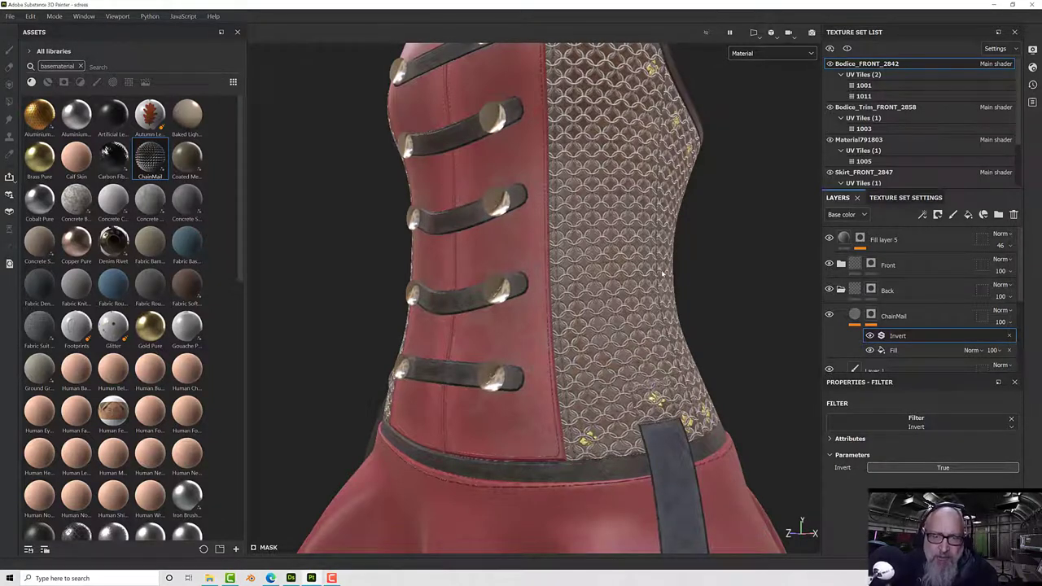
left_click(812, 33)
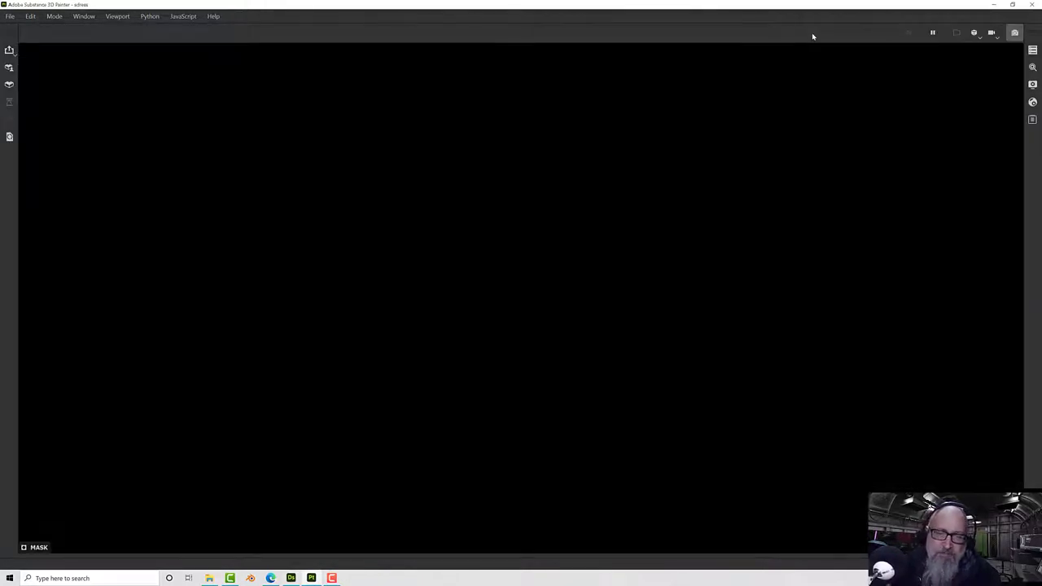